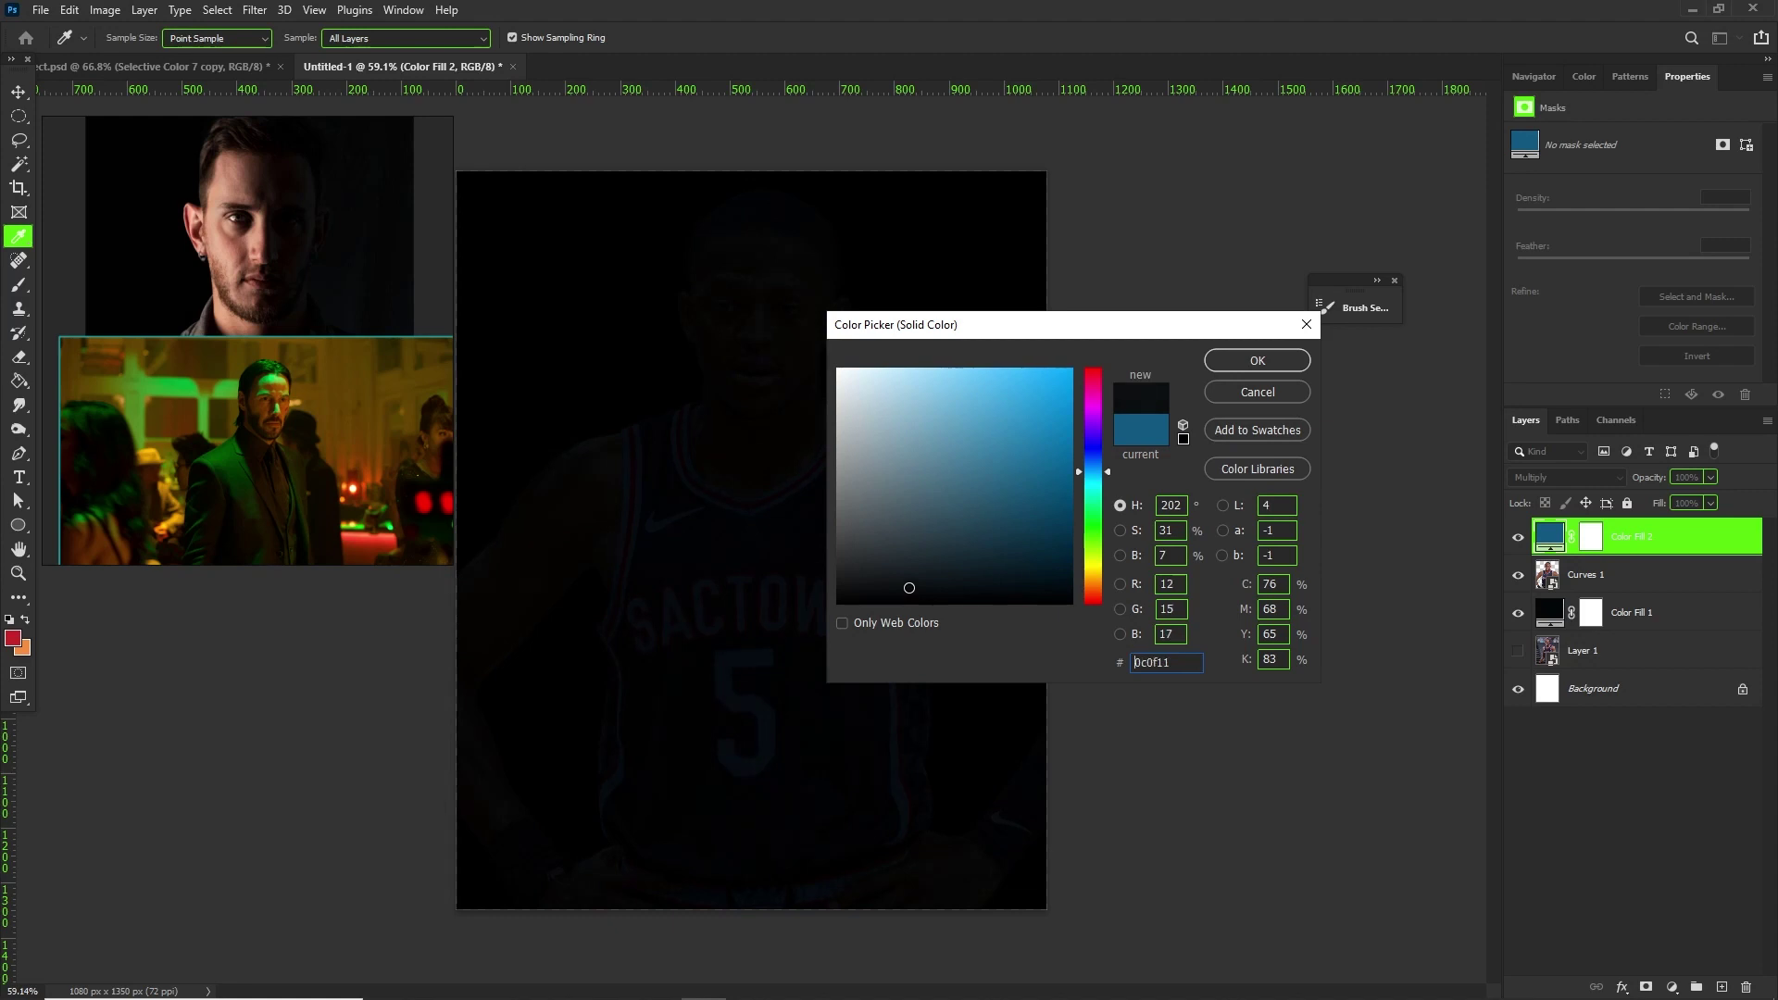
# - Set the Multiply solid colour fill above the player to #0c0f11
pyautogui.click(1208, 369)
pyautogui.press('v')
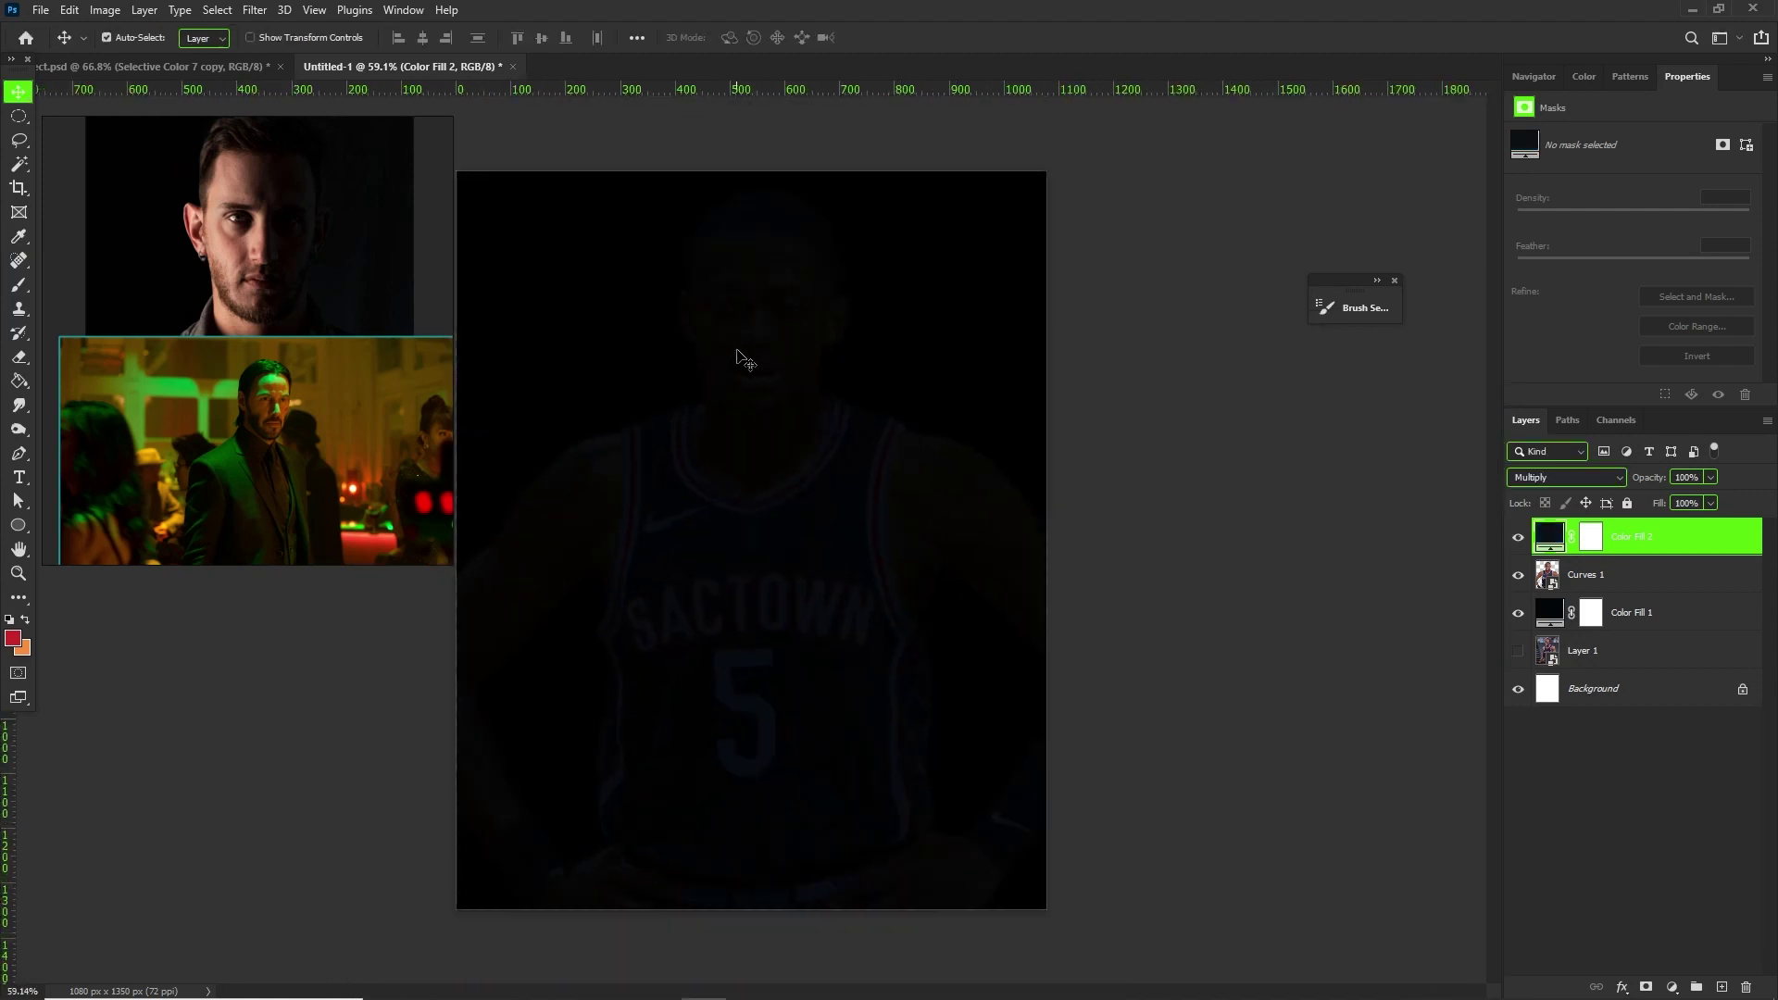
# - Lasso the left half of the canvas on the Color Fill 2 mask, paint it black and deselect
pyautogui.click(1592, 537)
pyautogui.click(18, 140)
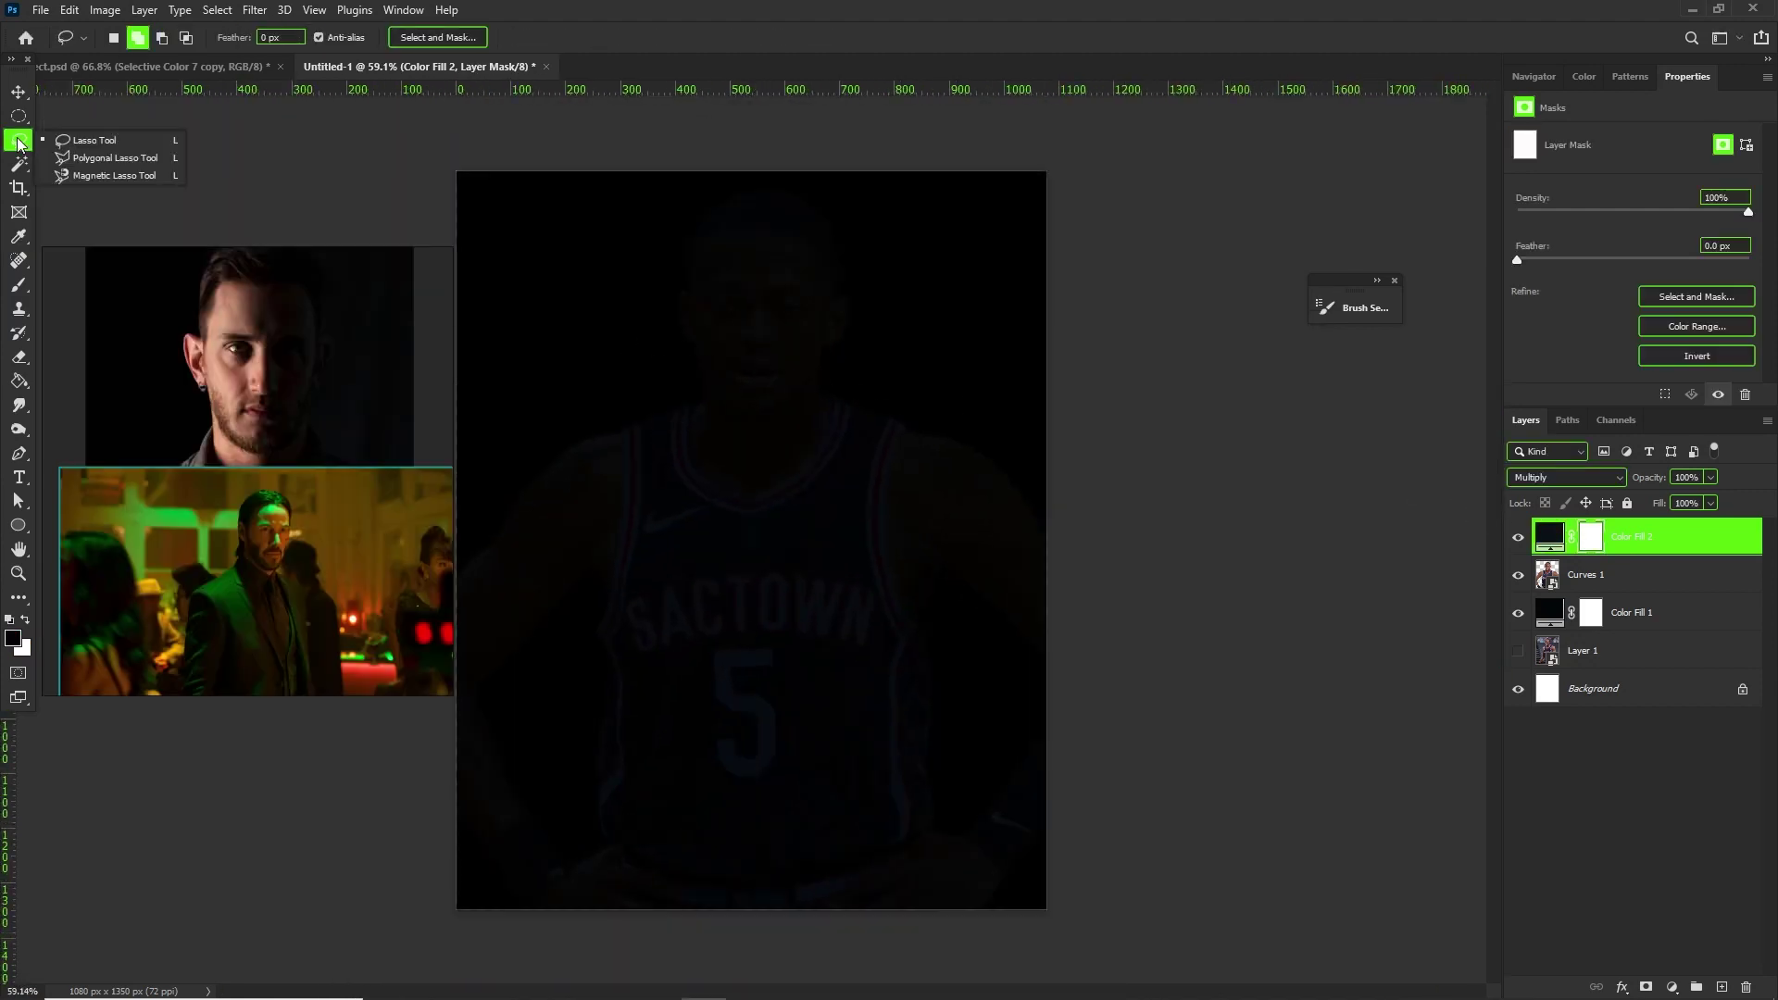
pyautogui.click(64, 142)
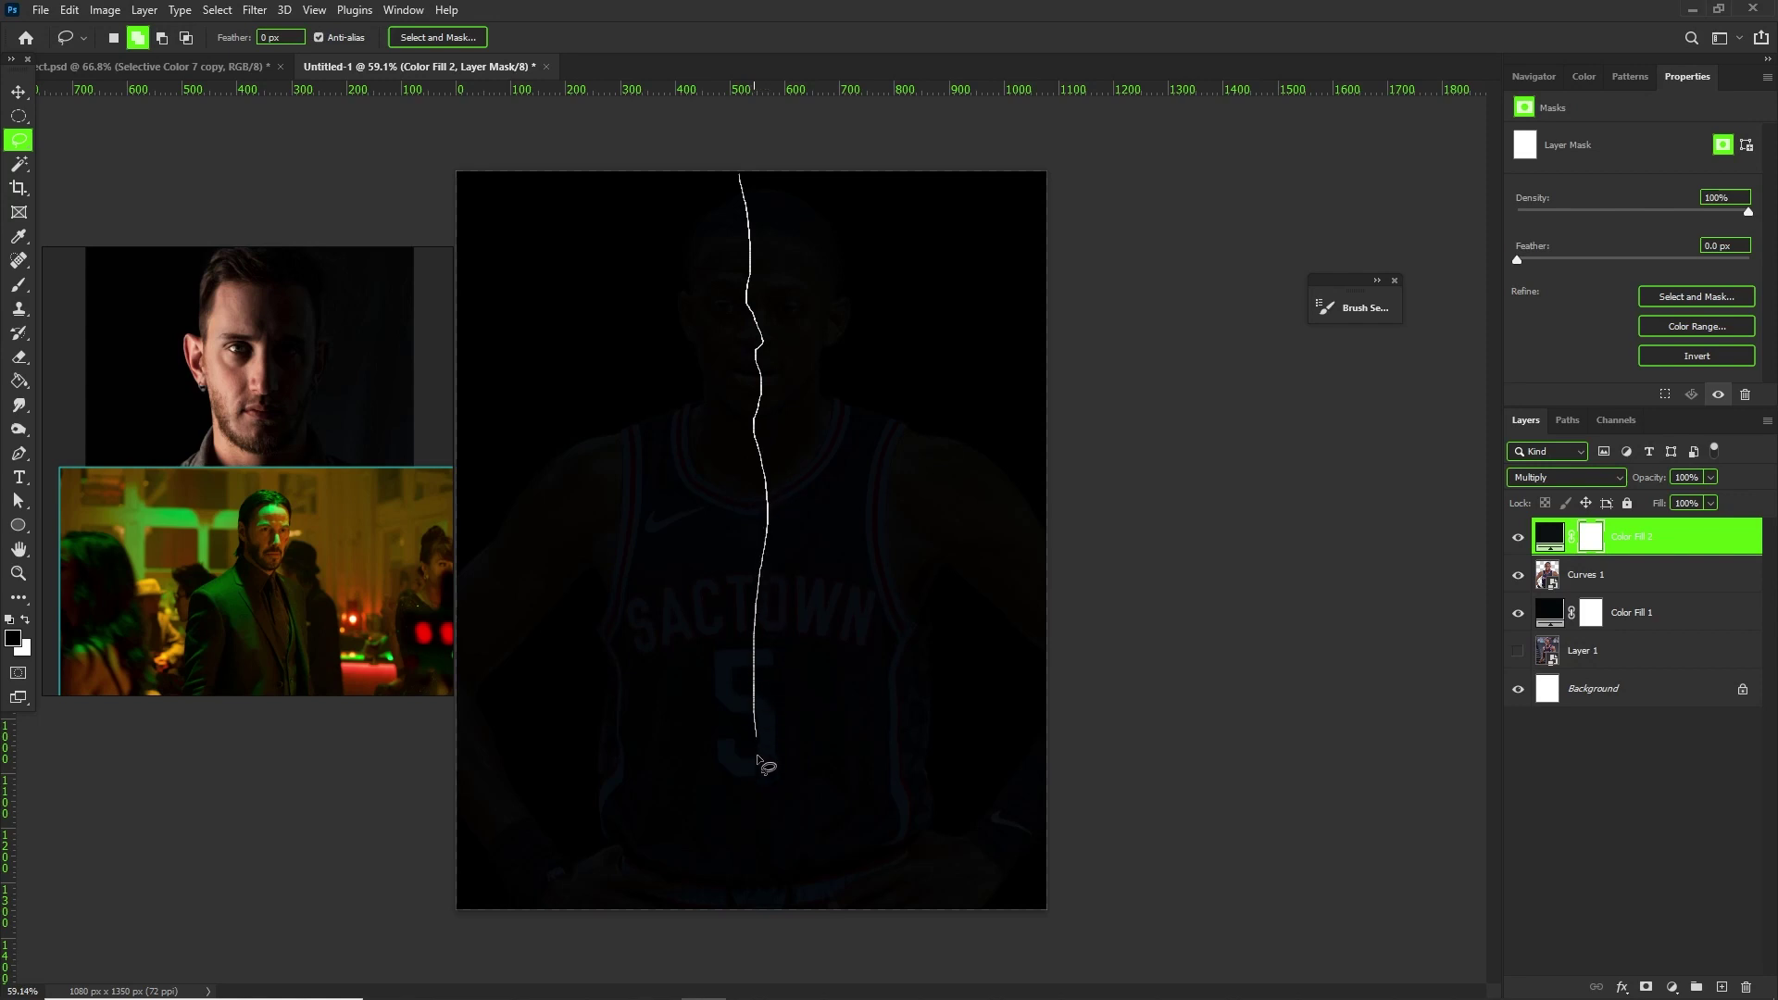
pyautogui.moveTo(653, 95); pyautogui.dragTo(743, 121)
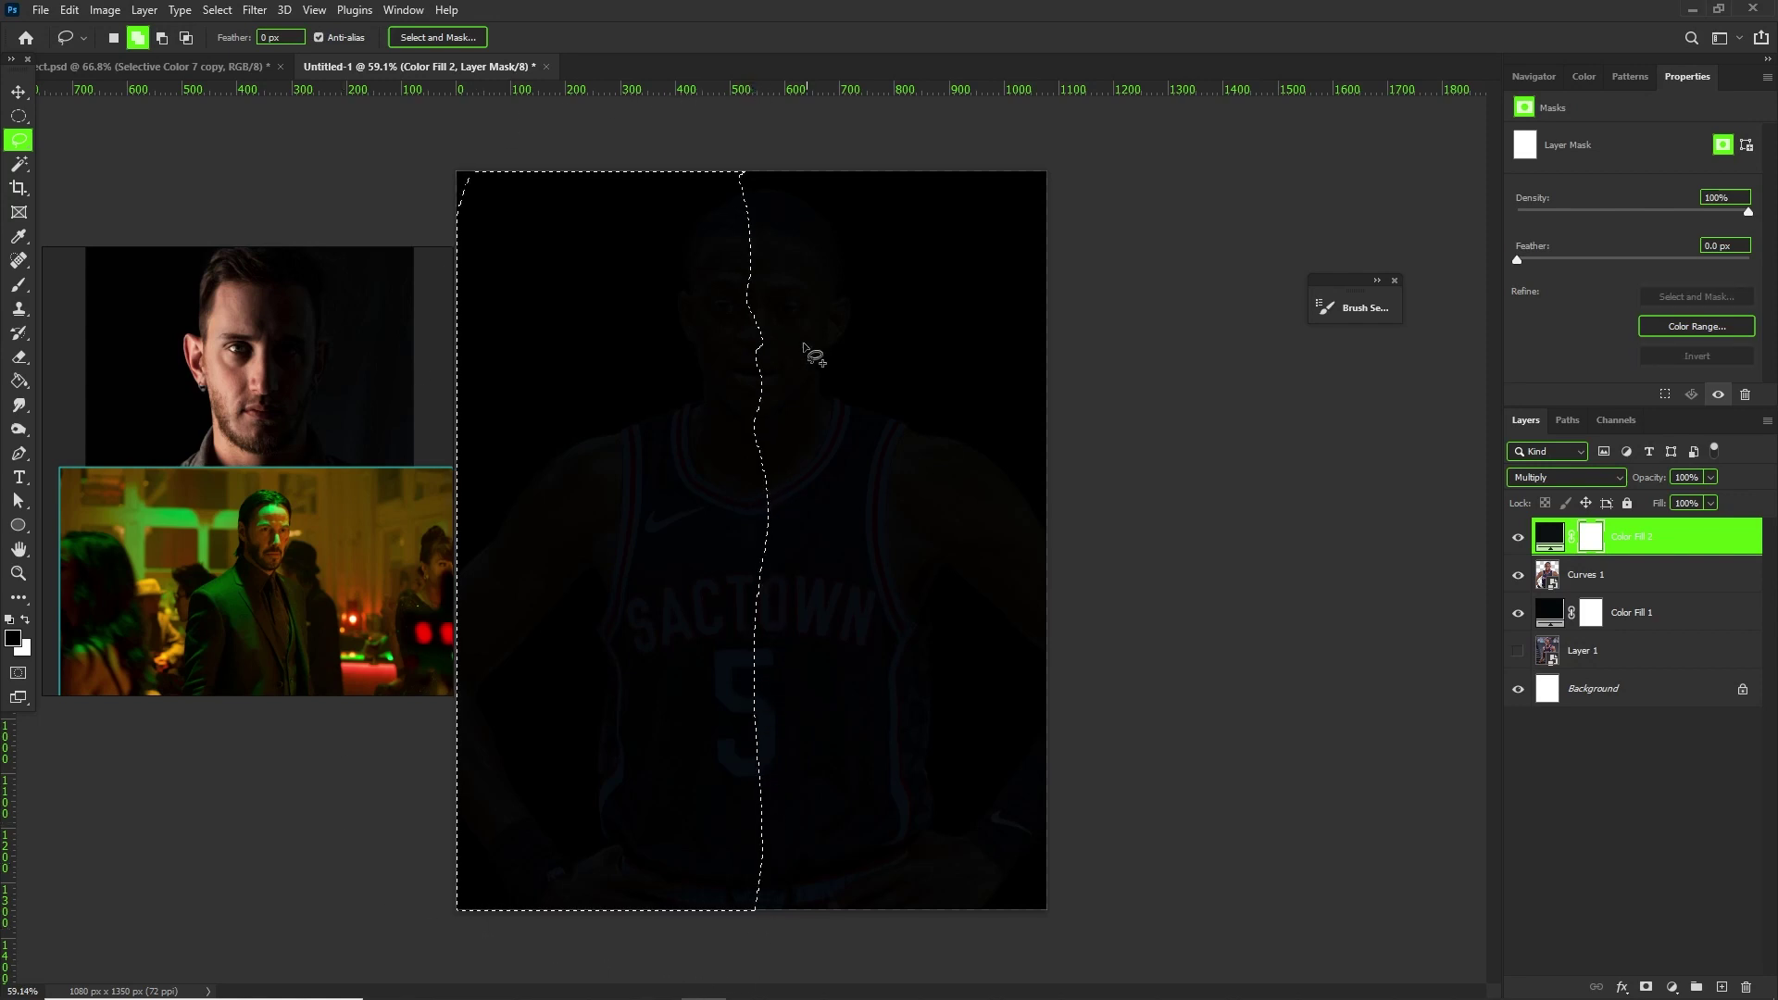
pyautogui.press('b')
pyautogui.keyDown('alt'); pyautogui.rightClick(825, 222); pyautogui.keyUp('alt')
pyautogui.moveTo(671, 624)
pyautogui.mouseDown()
pyautogui.moveTo(659, 322)
pyautogui.moveTo(697, 295)
pyautogui.mouseUp()
pyautogui.hotkey('ctrl', 'd')
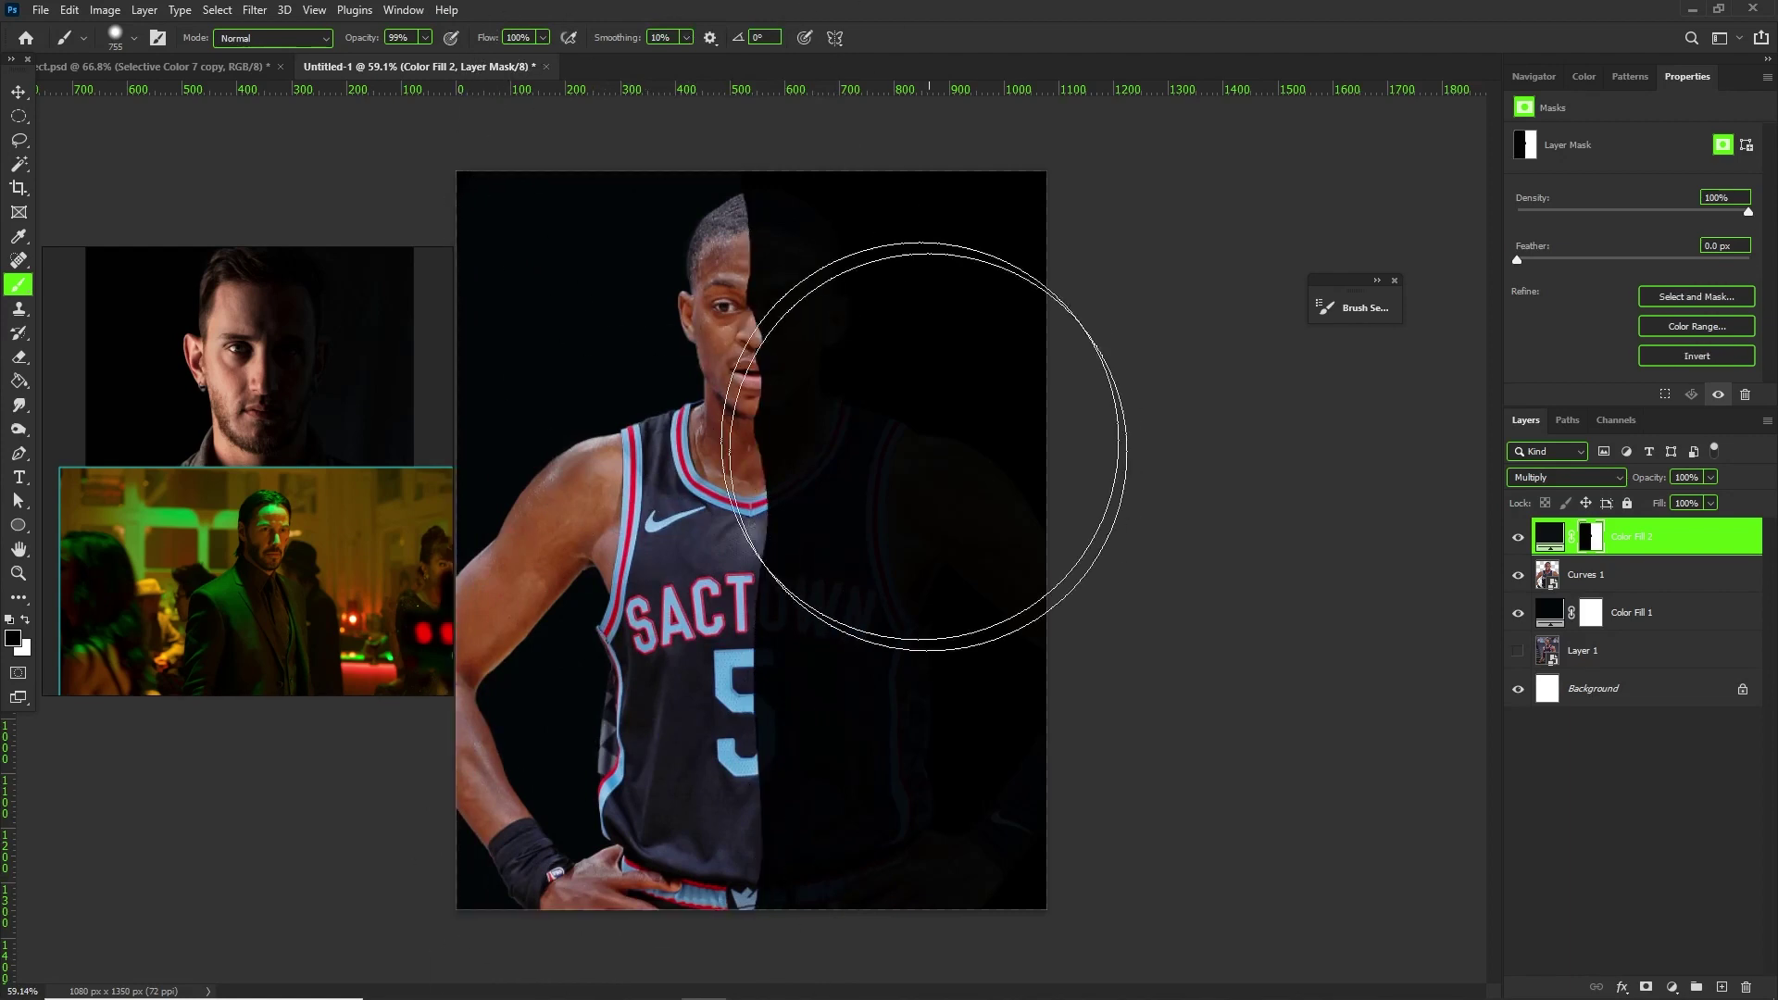
# - Soften the Color Fill 2 mask edge down the player's face and neck with a small soft brush
pyautogui.scroll(11, 731, 286)
pyautogui.keyDown('alt'); pyautogui.rightClick(641, 276); pyautogui.keyUp('alt')
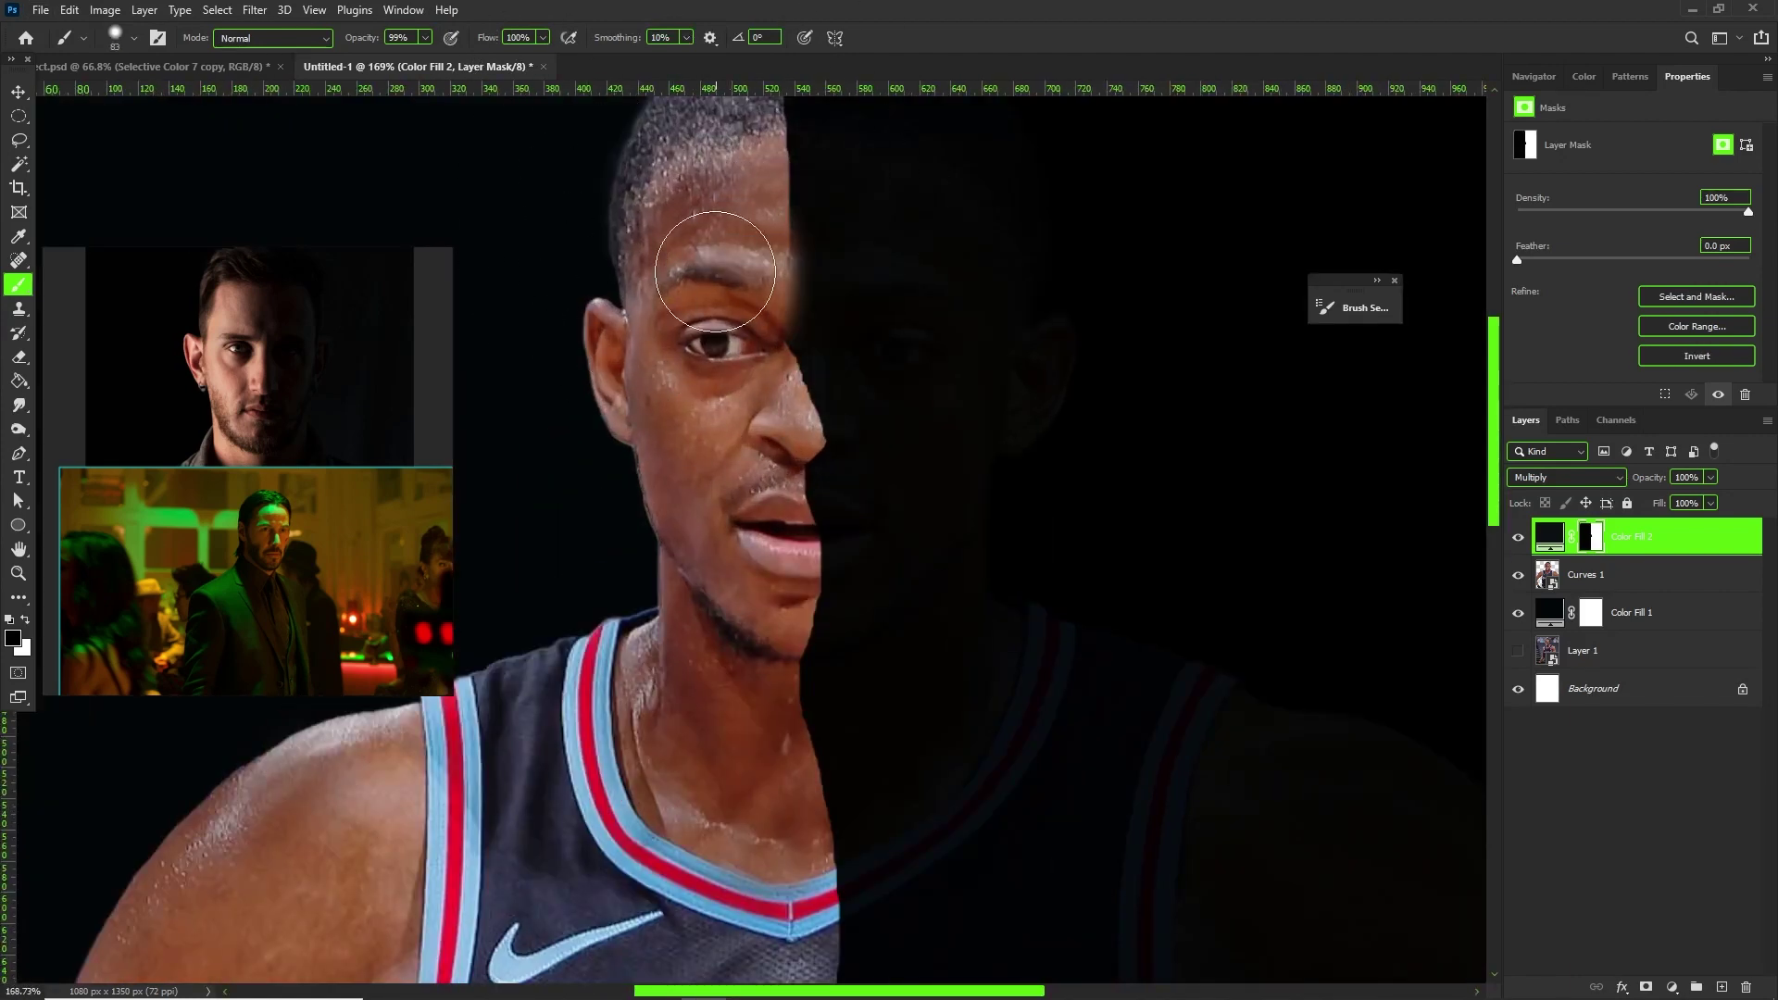
pyautogui.moveTo(742, 399); pyautogui.dragTo(750, 688)
pyautogui.scroll(-2, 750, 688)
pyautogui.scroll(-2, 754, 635)
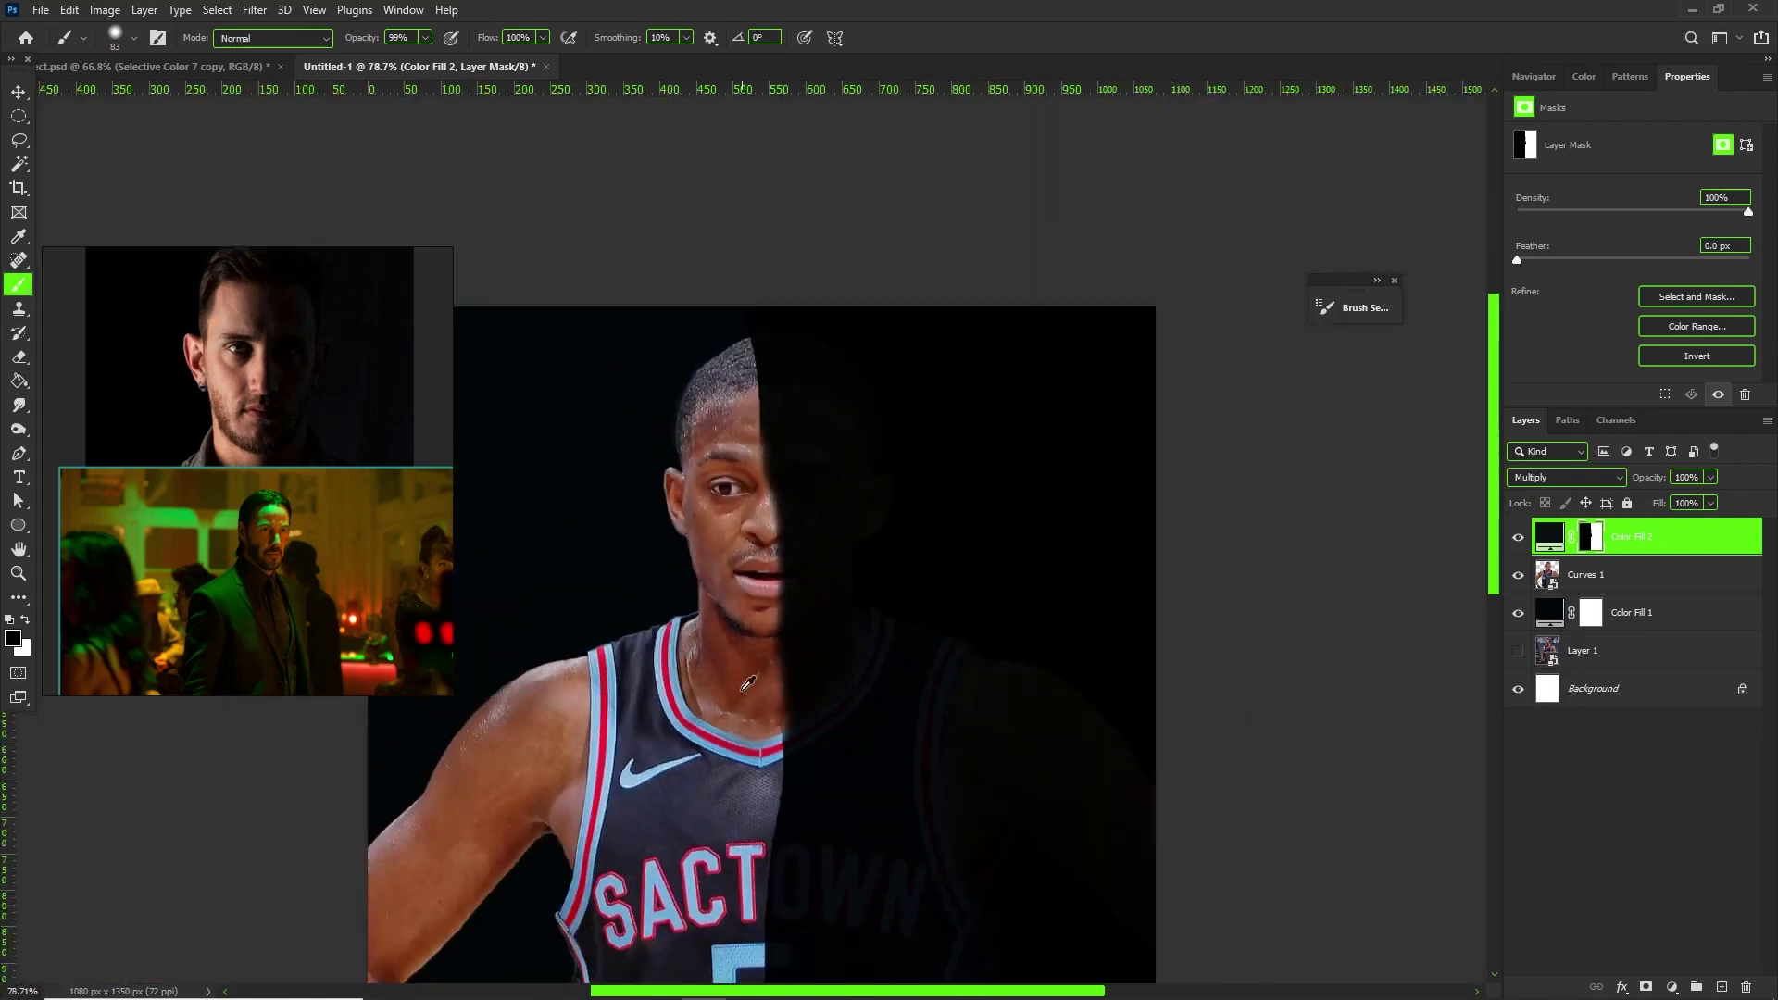
pyautogui.scroll(2, 737, 656)
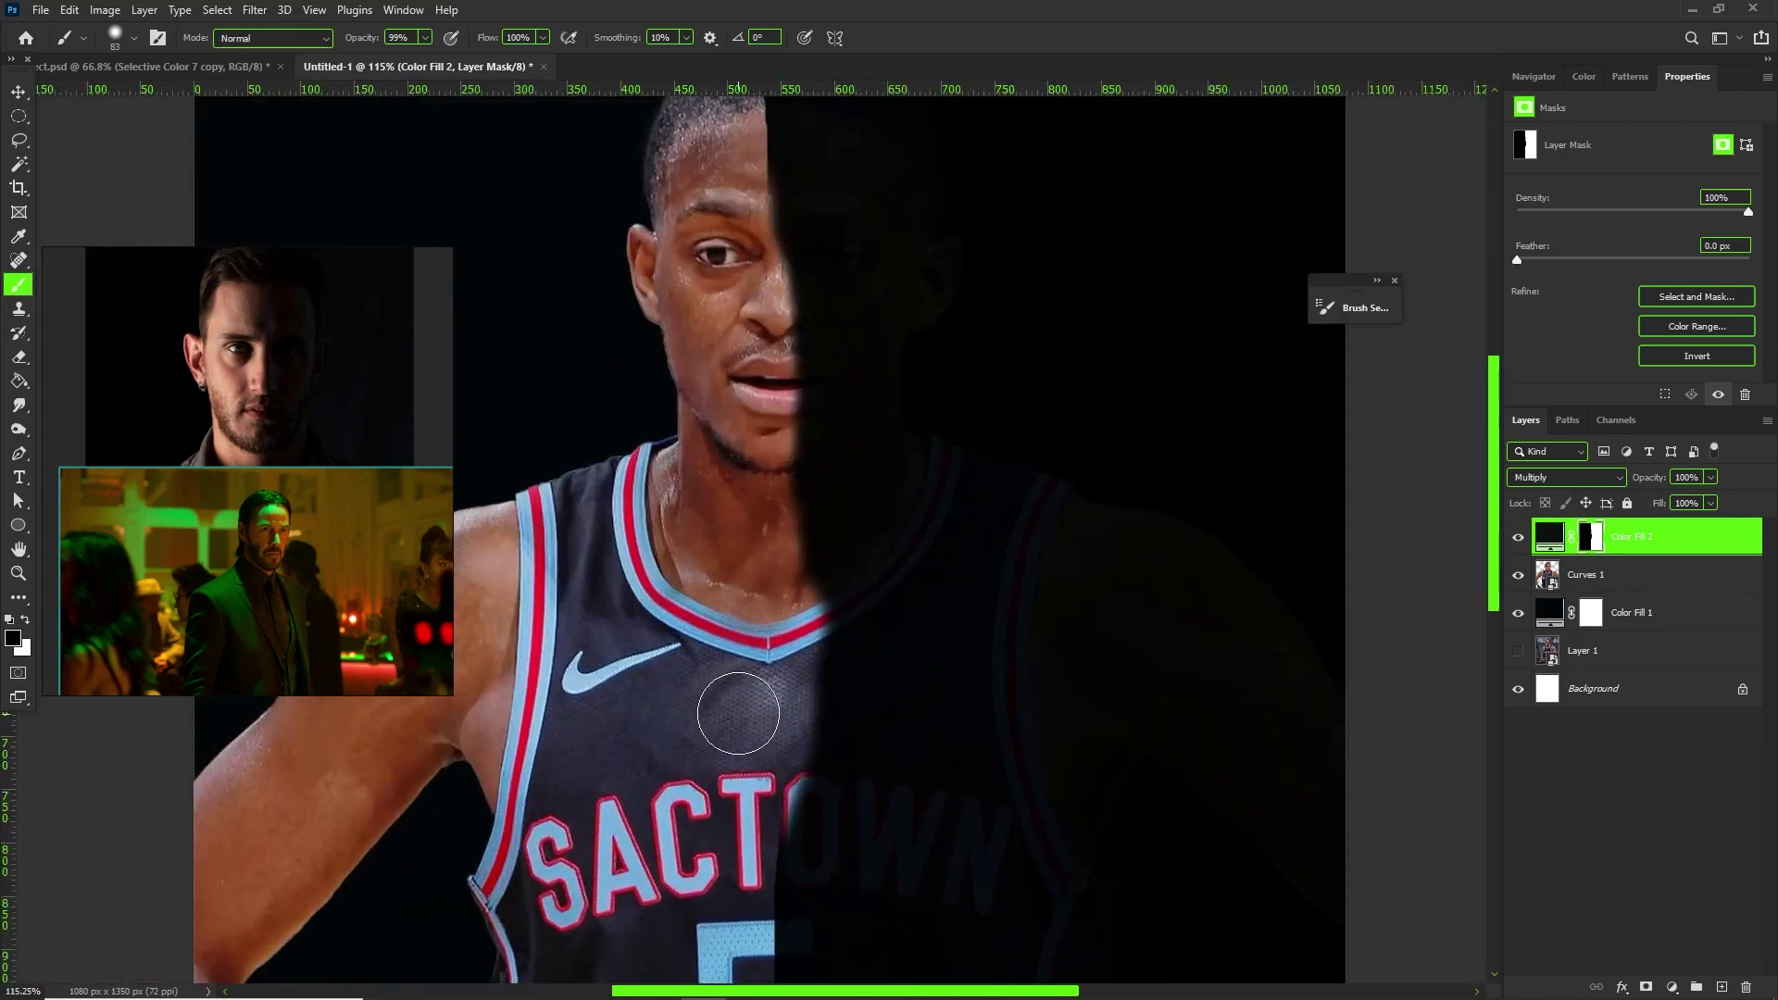
# - Soften the Color Fill 2 mask edge down the jersey lettering and number to the waistband
pyautogui.scroll(-3, 739, 713)
pyautogui.rightClick(738, 646)
pyautogui.press('Escape')
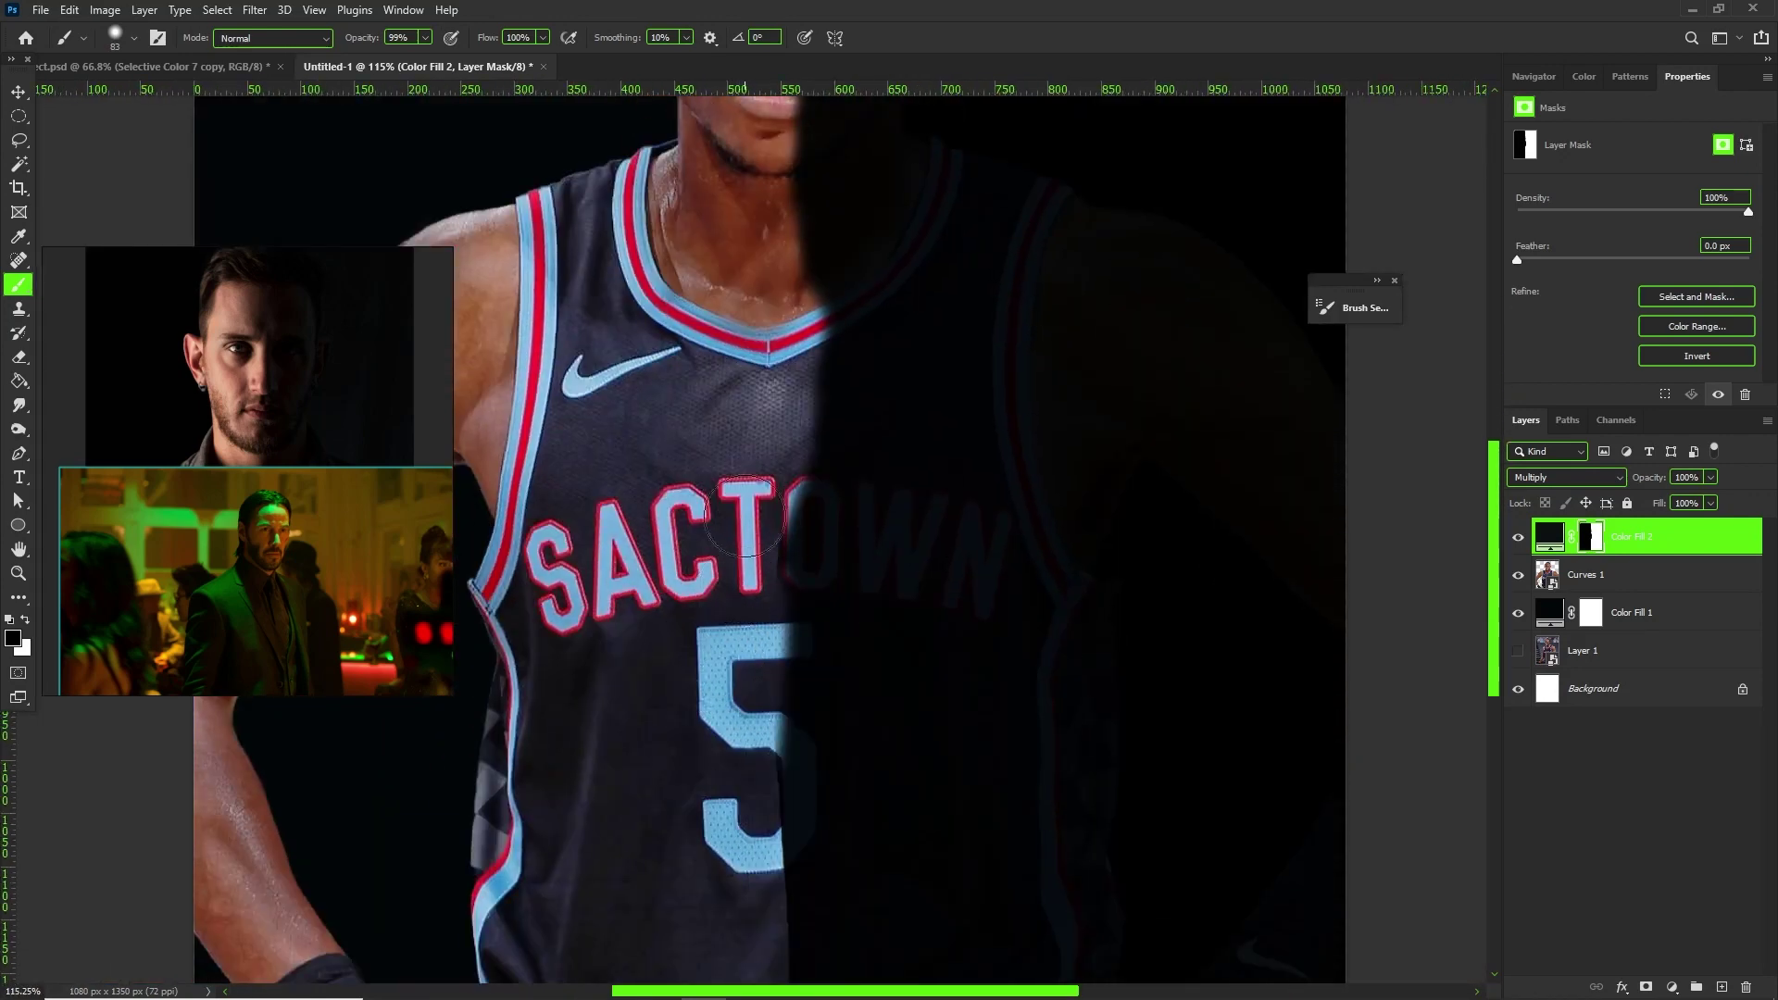
pyautogui.scroll(-3, 745, 556)
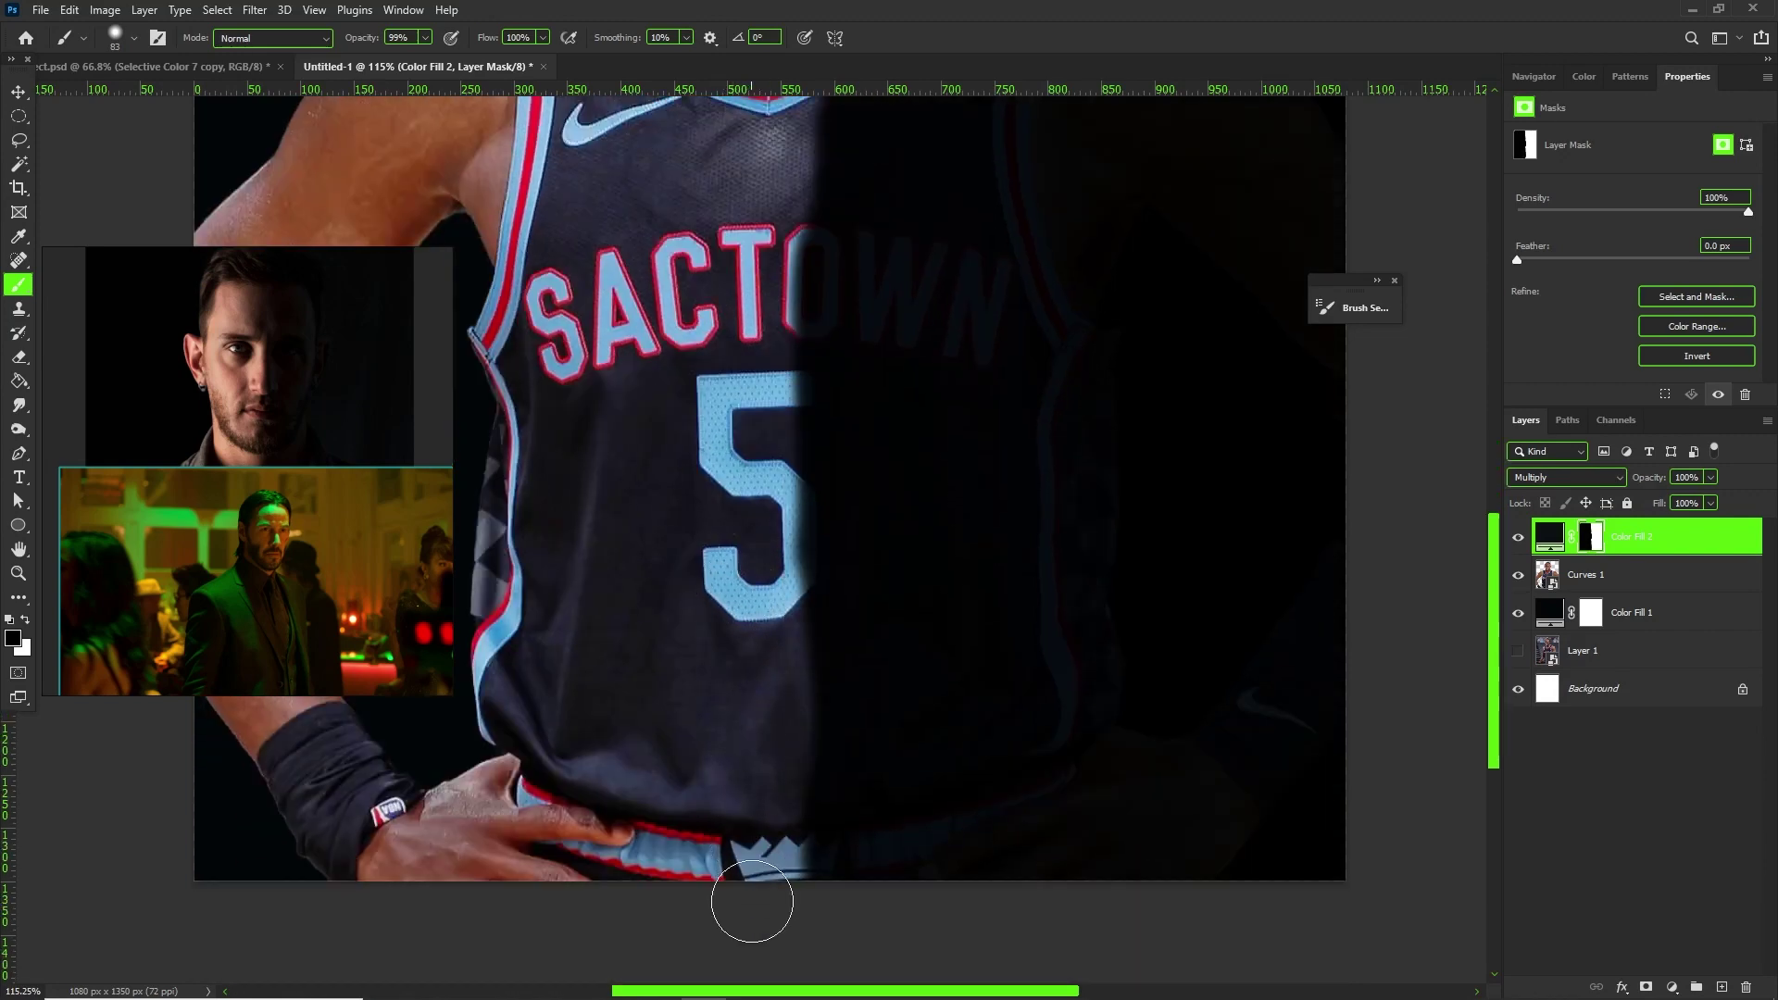
pyautogui.scroll(-3, 752, 902)
pyautogui.scroll(1, 741, 278)
pyautogui.scroll(2, 741, 220)
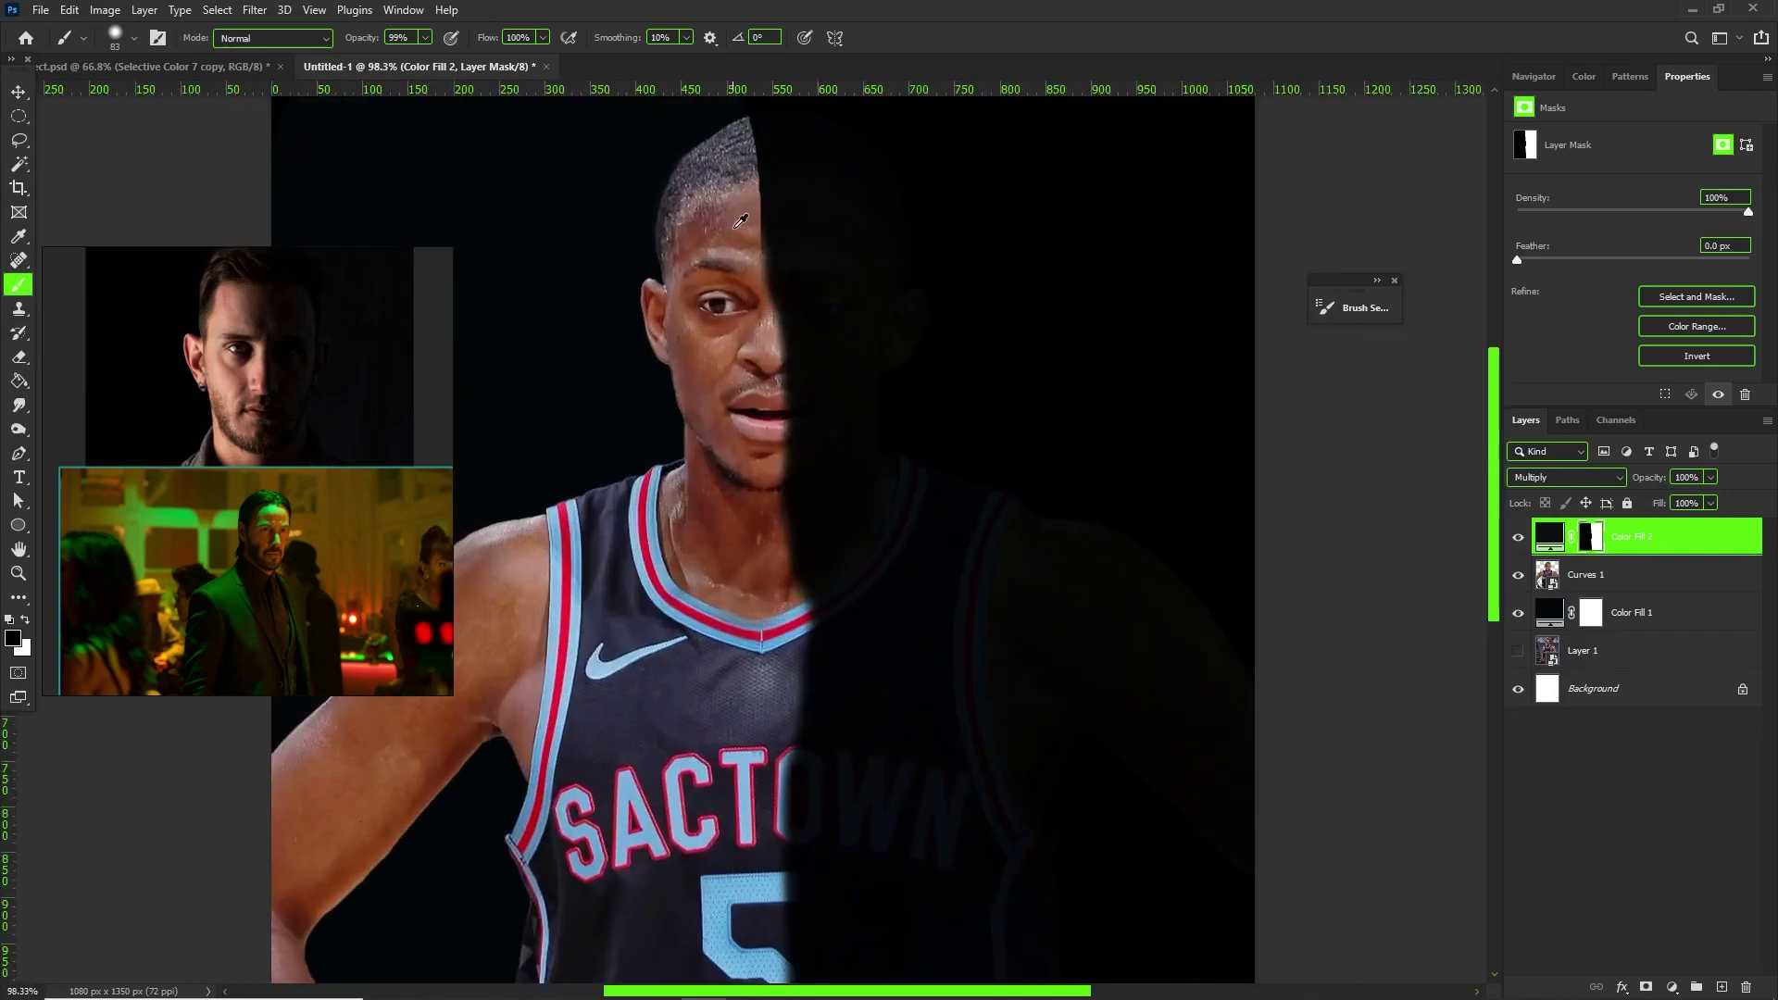
# - Add a Levels adjustment clipped to the player layer and set its midtones to 0.69
pyautogui.scroll(-1, 745, 246)
pyautogui.click(1672, 987)
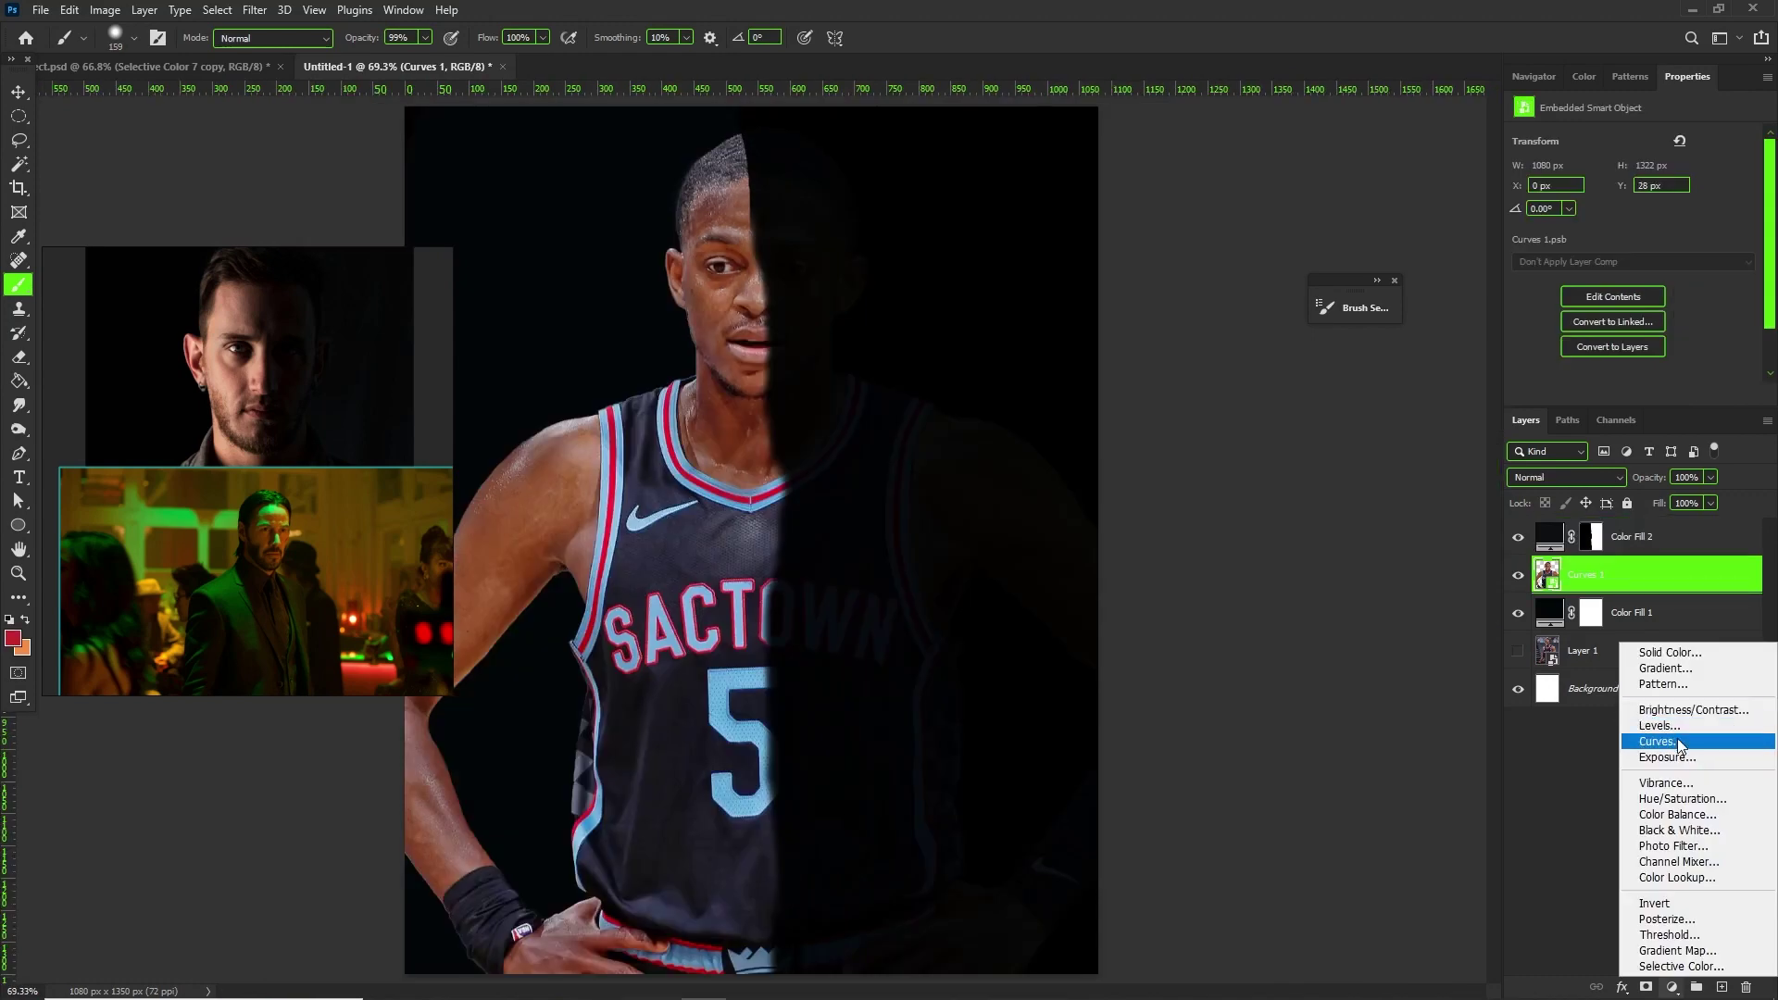
pyautogui.click(1654, 732)
pyautogui.moveTo(1647, 272); pyautogui.dragTo(1673, 274)
pyautogui.click(1638, 394)
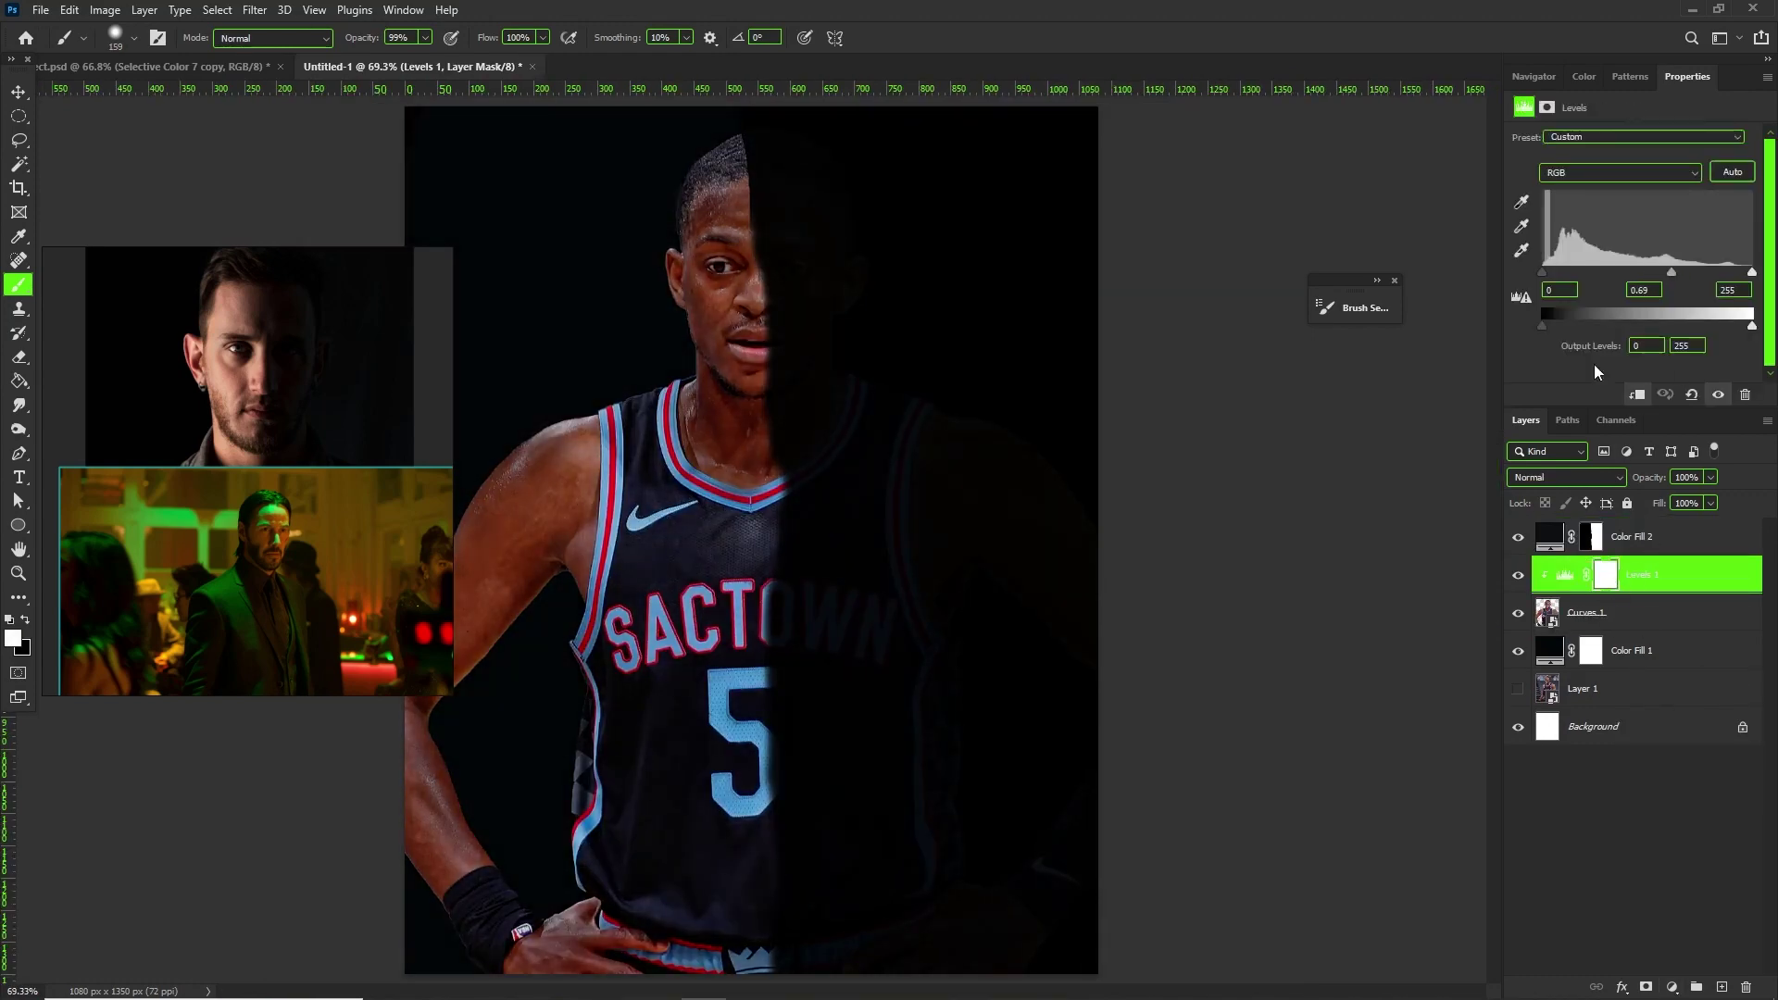
# - Add a clipped Curves adjustment above Levels and pull the curve down to darken the player
pyautogui.click(1672, 988)
pyautogui.click(1672, 749)
pyautogui.click(1638, 395)
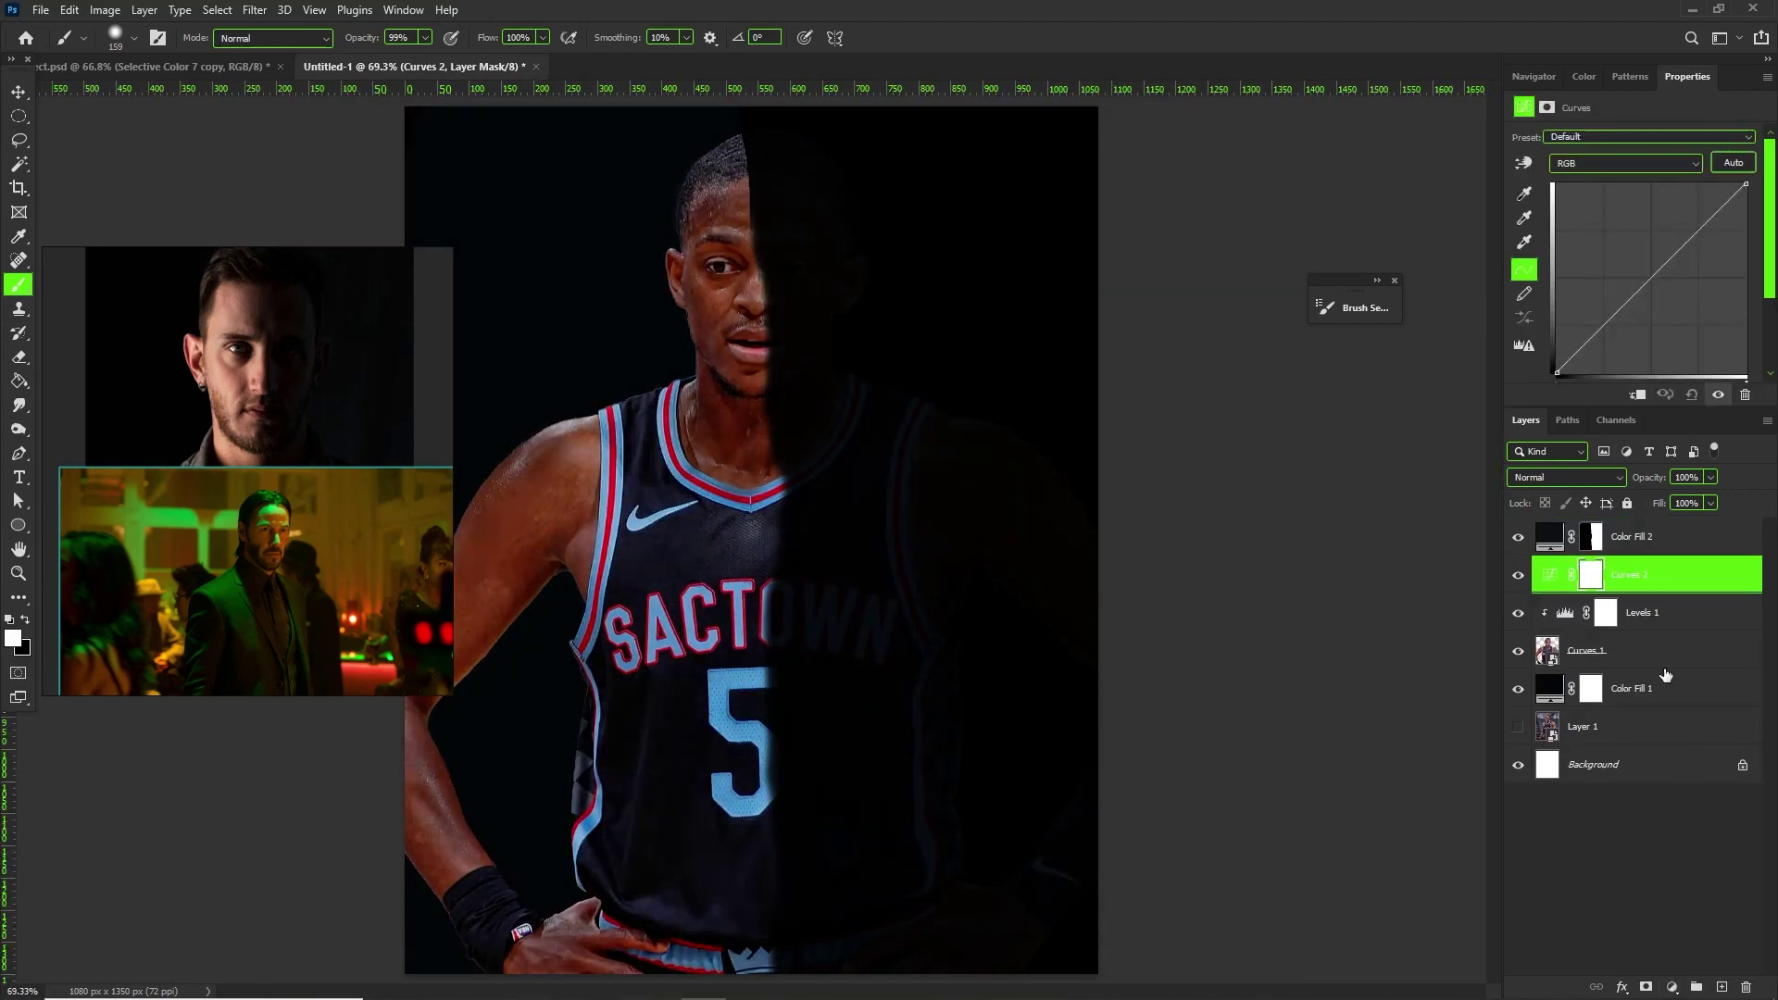
pyautogui.moveTo(1617, 313); pyautogui.dragTo(1669, 289)
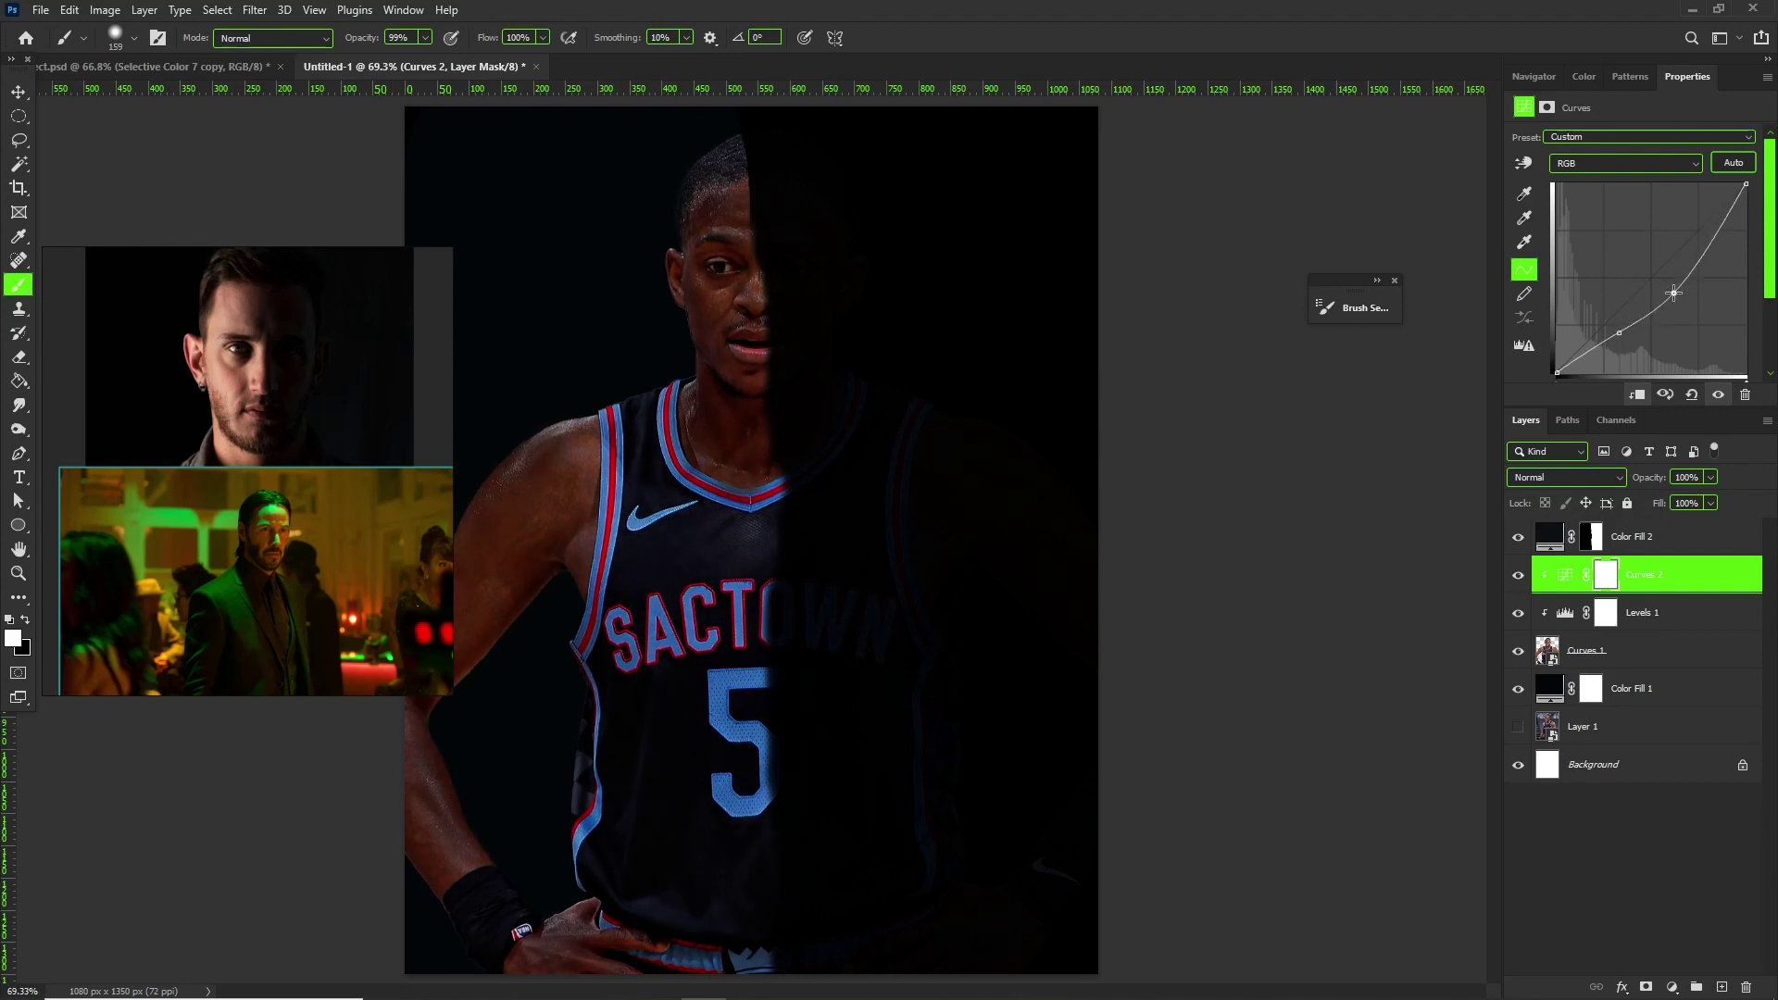
# - Add a clipped Hue/Saturation adjustment above Curves and set the saturation to -34
pyautogui.scroll(-1, 752, 540)
pyautogui.click(1672, 987)
pyautogui.click(1672, 803)
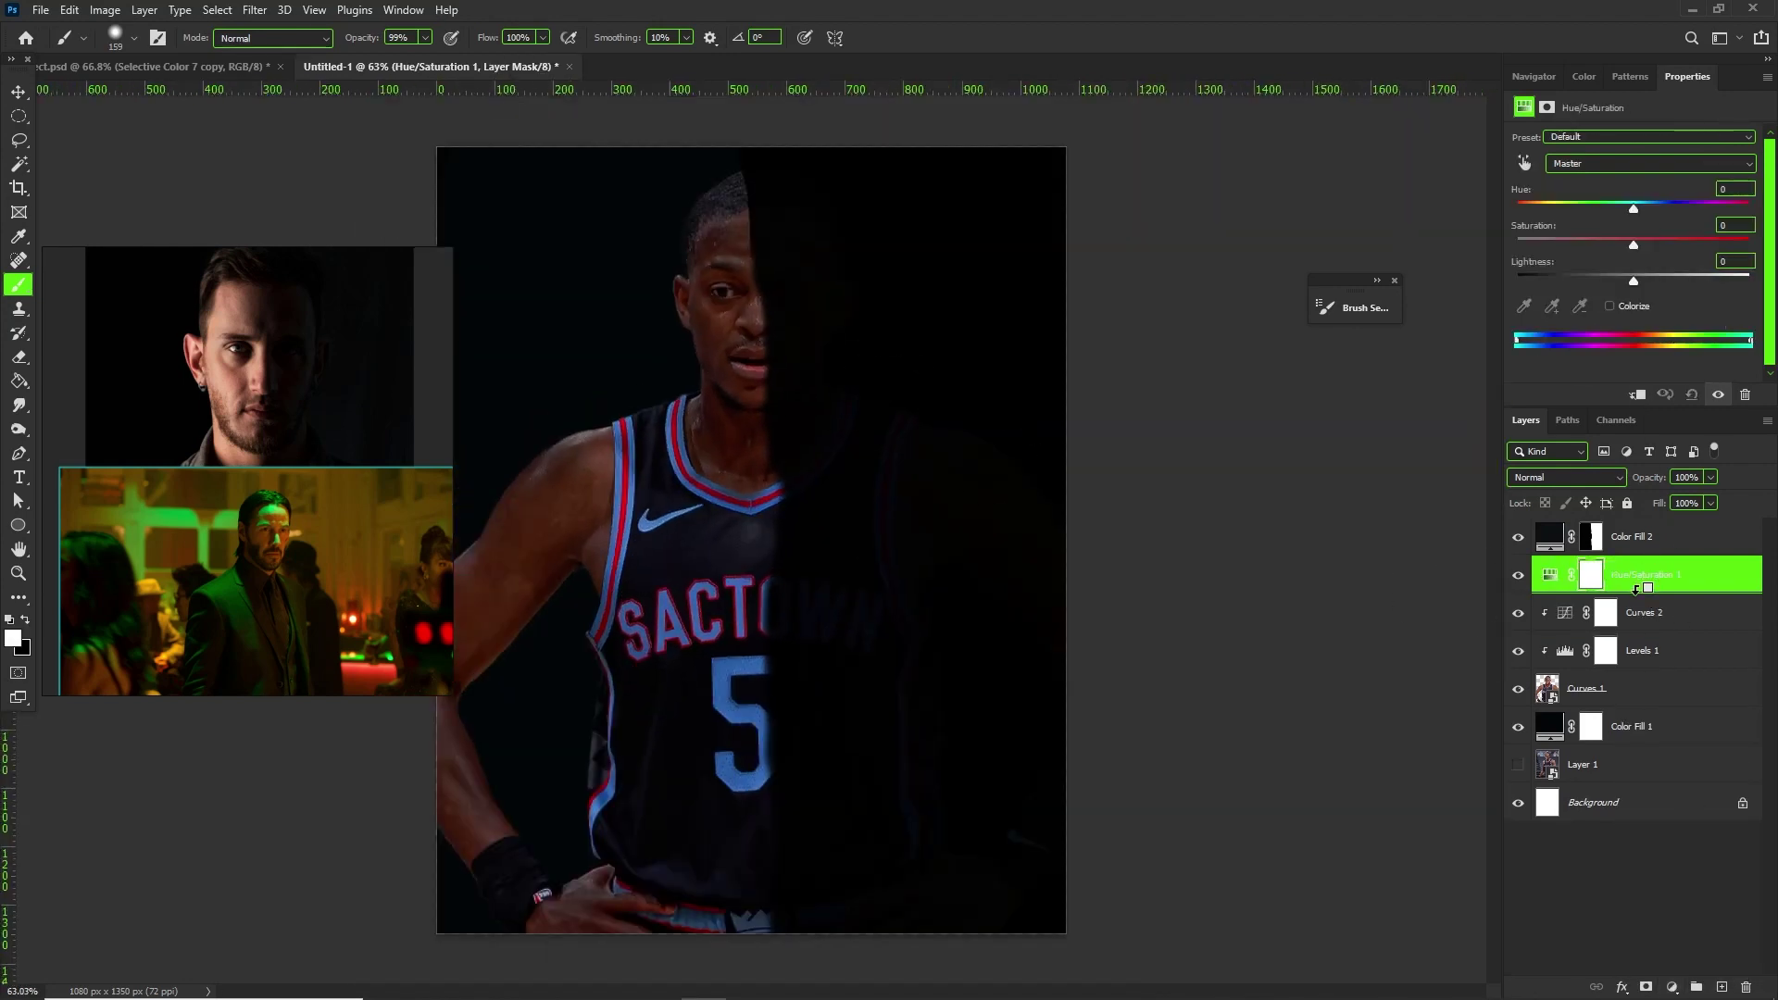
pyautogui.moveTo(1605, 252); pyautogui.dragTo(1595, 250)
pyautogui.scroll(1, 807, 325)
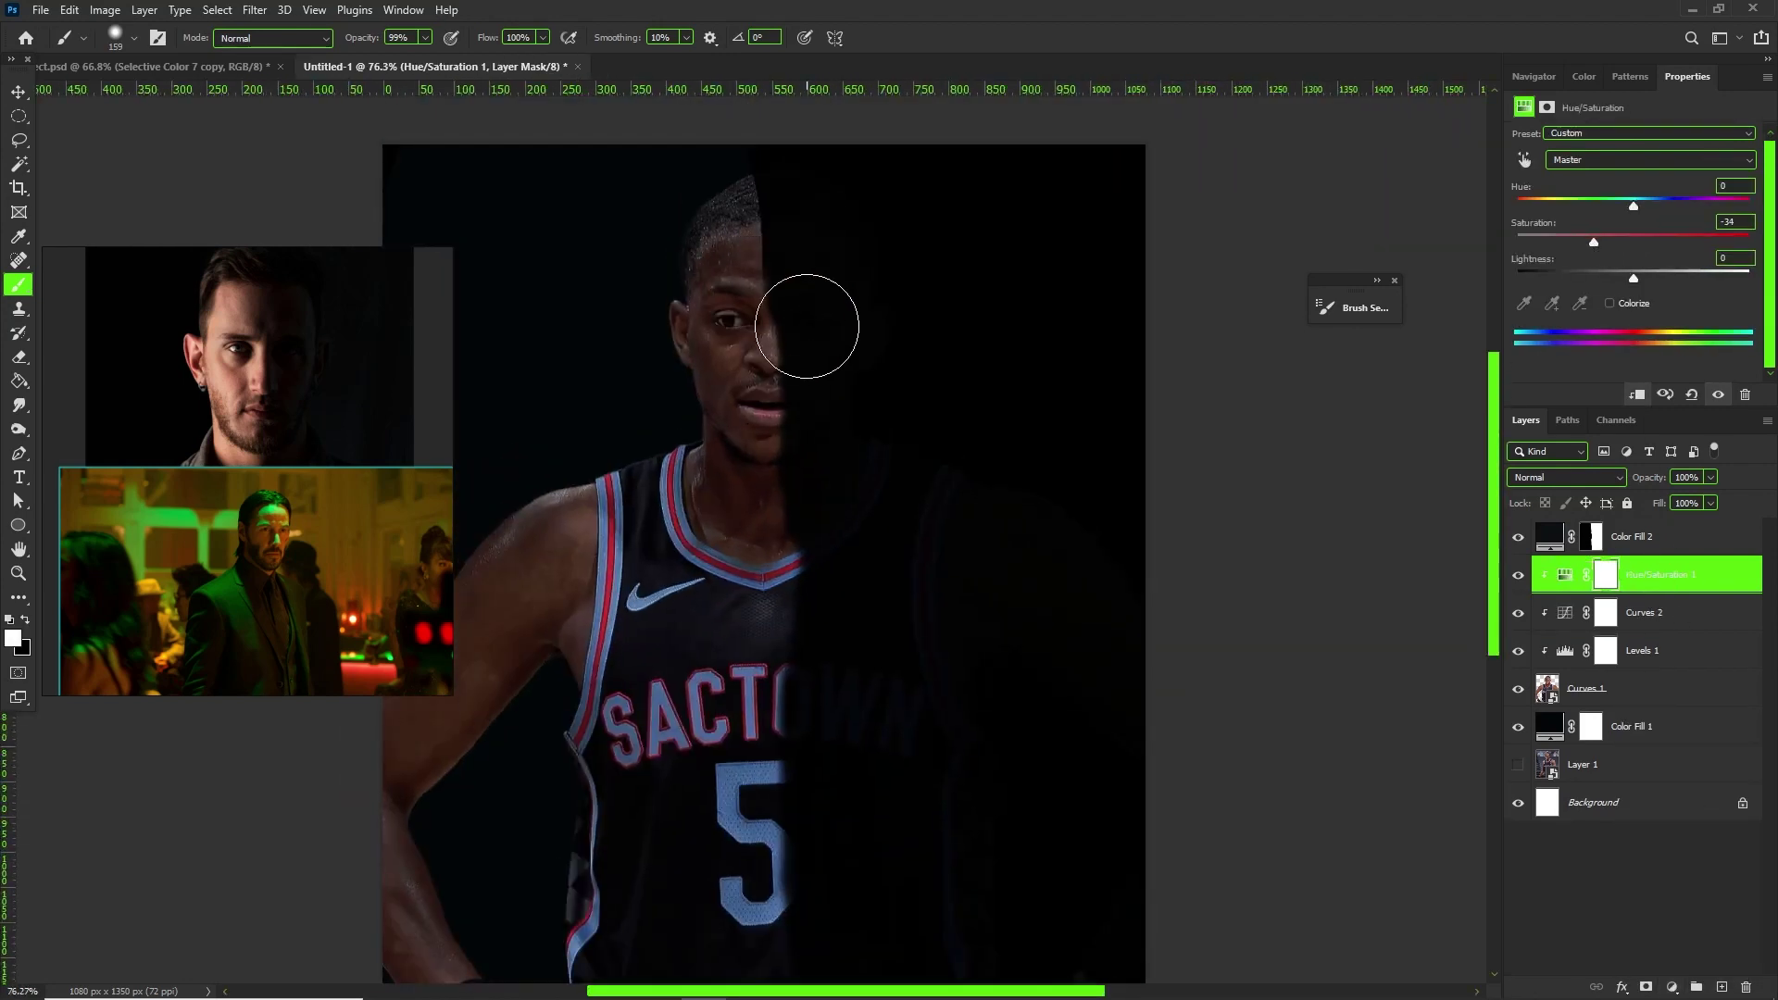
# - Clip Color Fill 2 to the player's adjustment stack and set the background Color Fill 1 to near-black
pyautogui.click(1619, 551)
pyautogui.doubleClick(1550, 726)
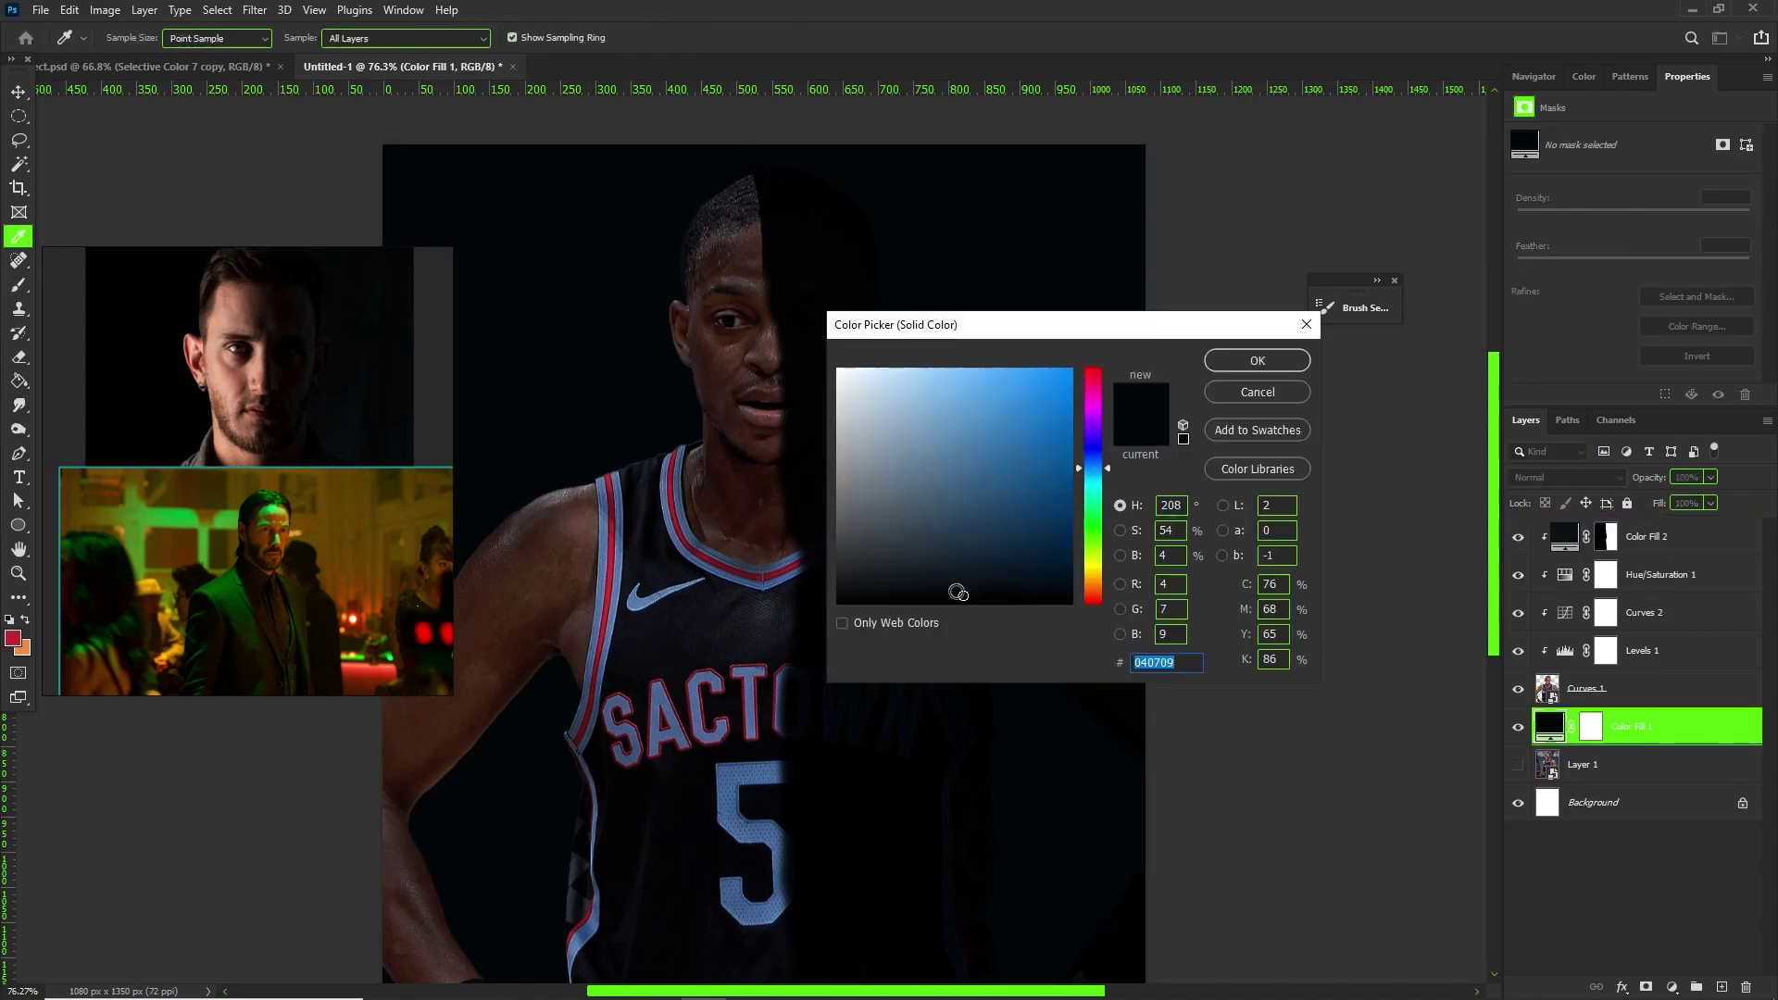
pyautogui.press('Return')
# - Brush on the Color Fill 2 mask over the player's head and face to reshape the shadow edge
pyautogui.click(1605, 536)
pyautogui.press('b')
pyautogui.scroll(7, 708, 202)
pyautogui.press('x')
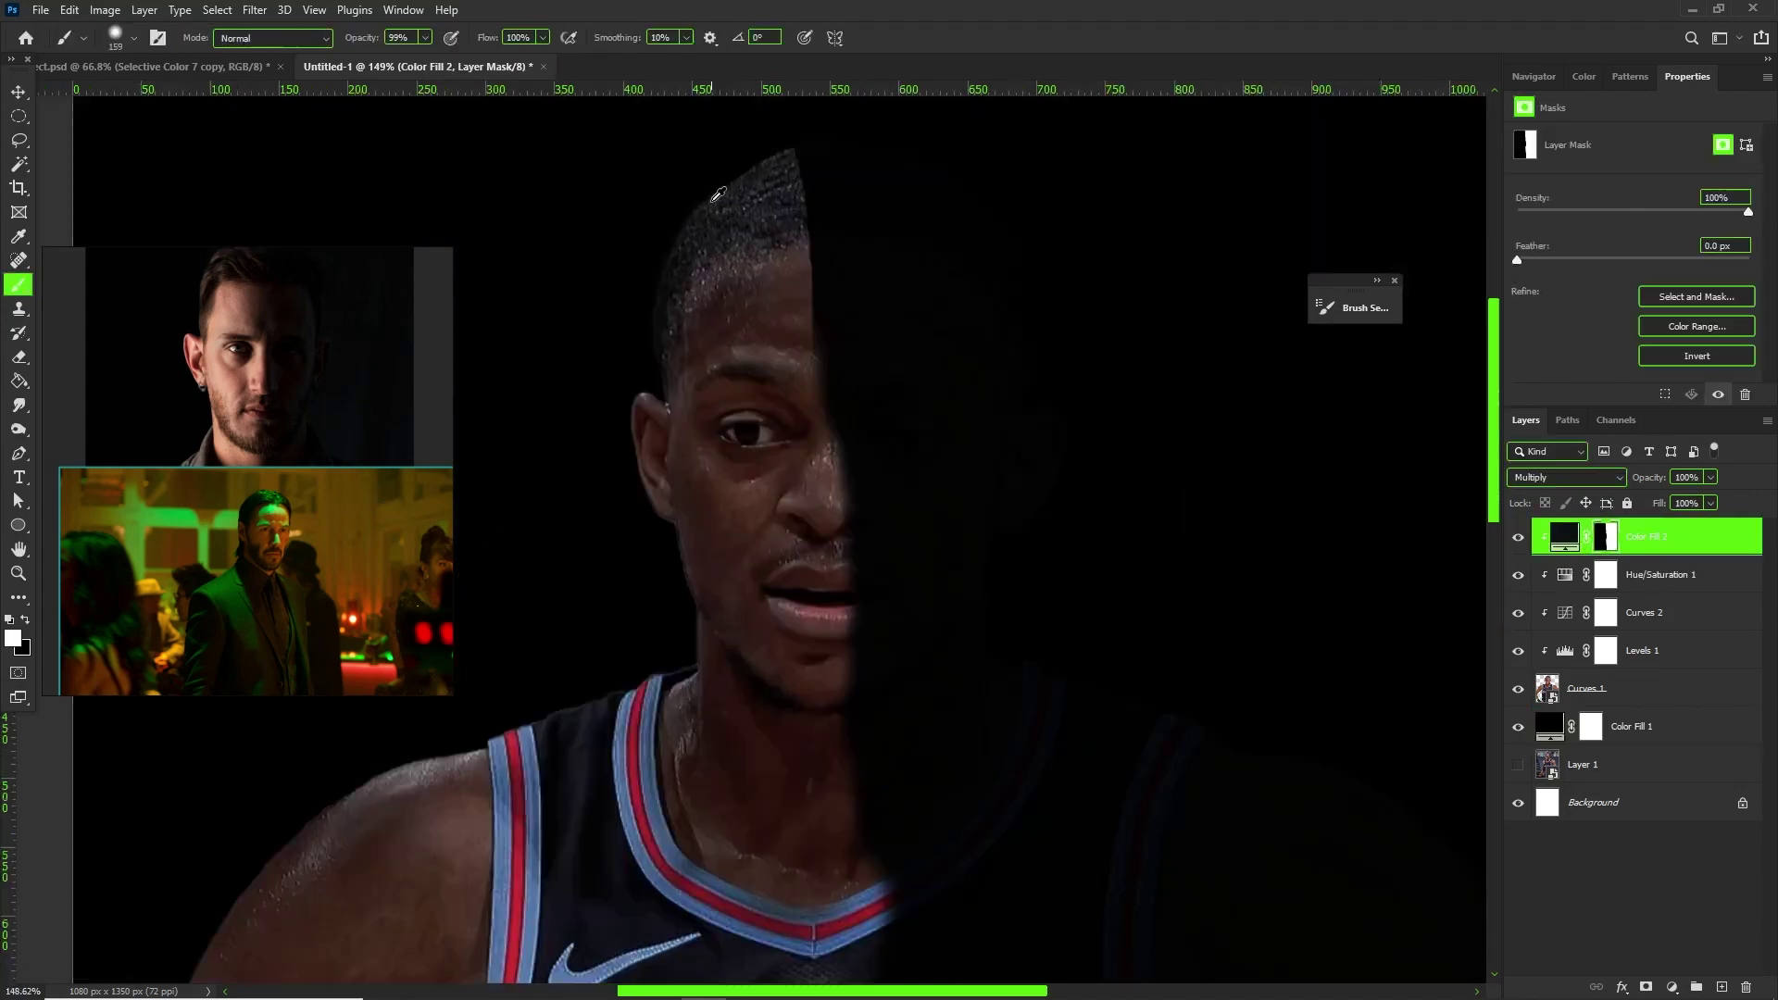
pyautogui.click(740, 231)
pyautogui.keyDown('alt'); pyautogui.rightClick(740, 230); pyautogui.keyUp('alt')
pyautogui.click(777, 426)
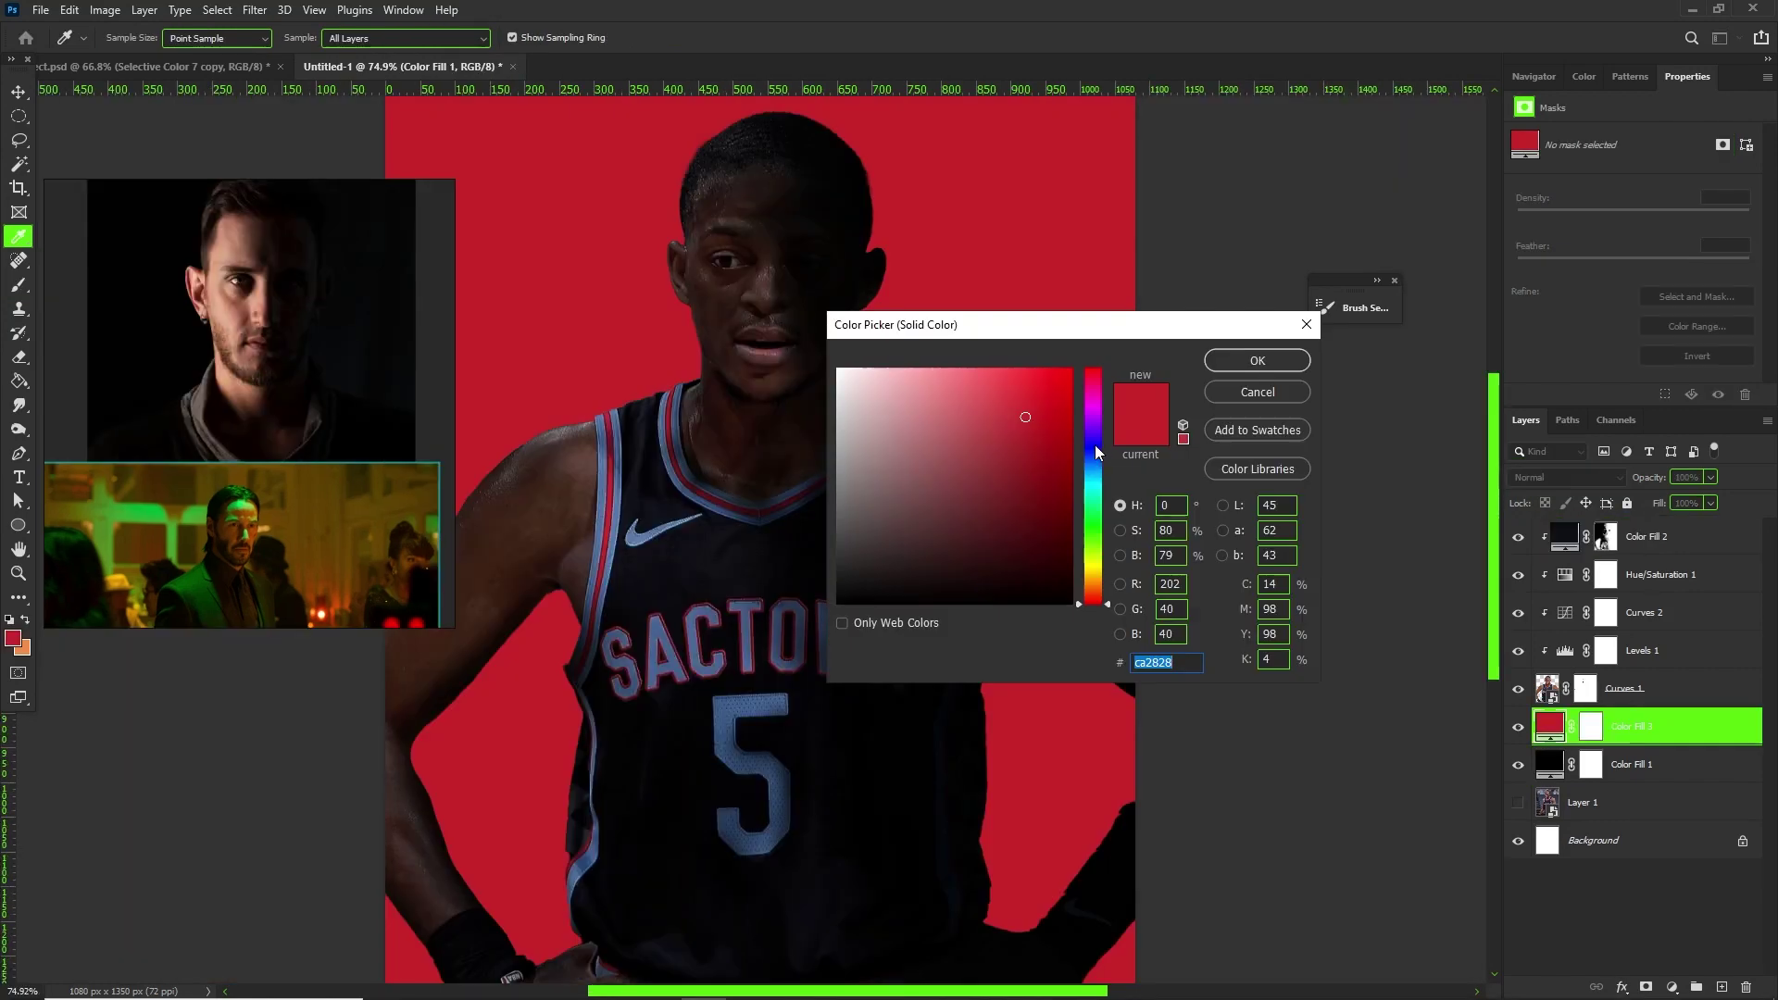
# - Make the new Color Fill 3 light blue and move it to the top of the layer stack
pyautogui.click(1259, 353)
pyautogui.moveTo(1658, 575); pyautogui.dragTo(1580, 535)
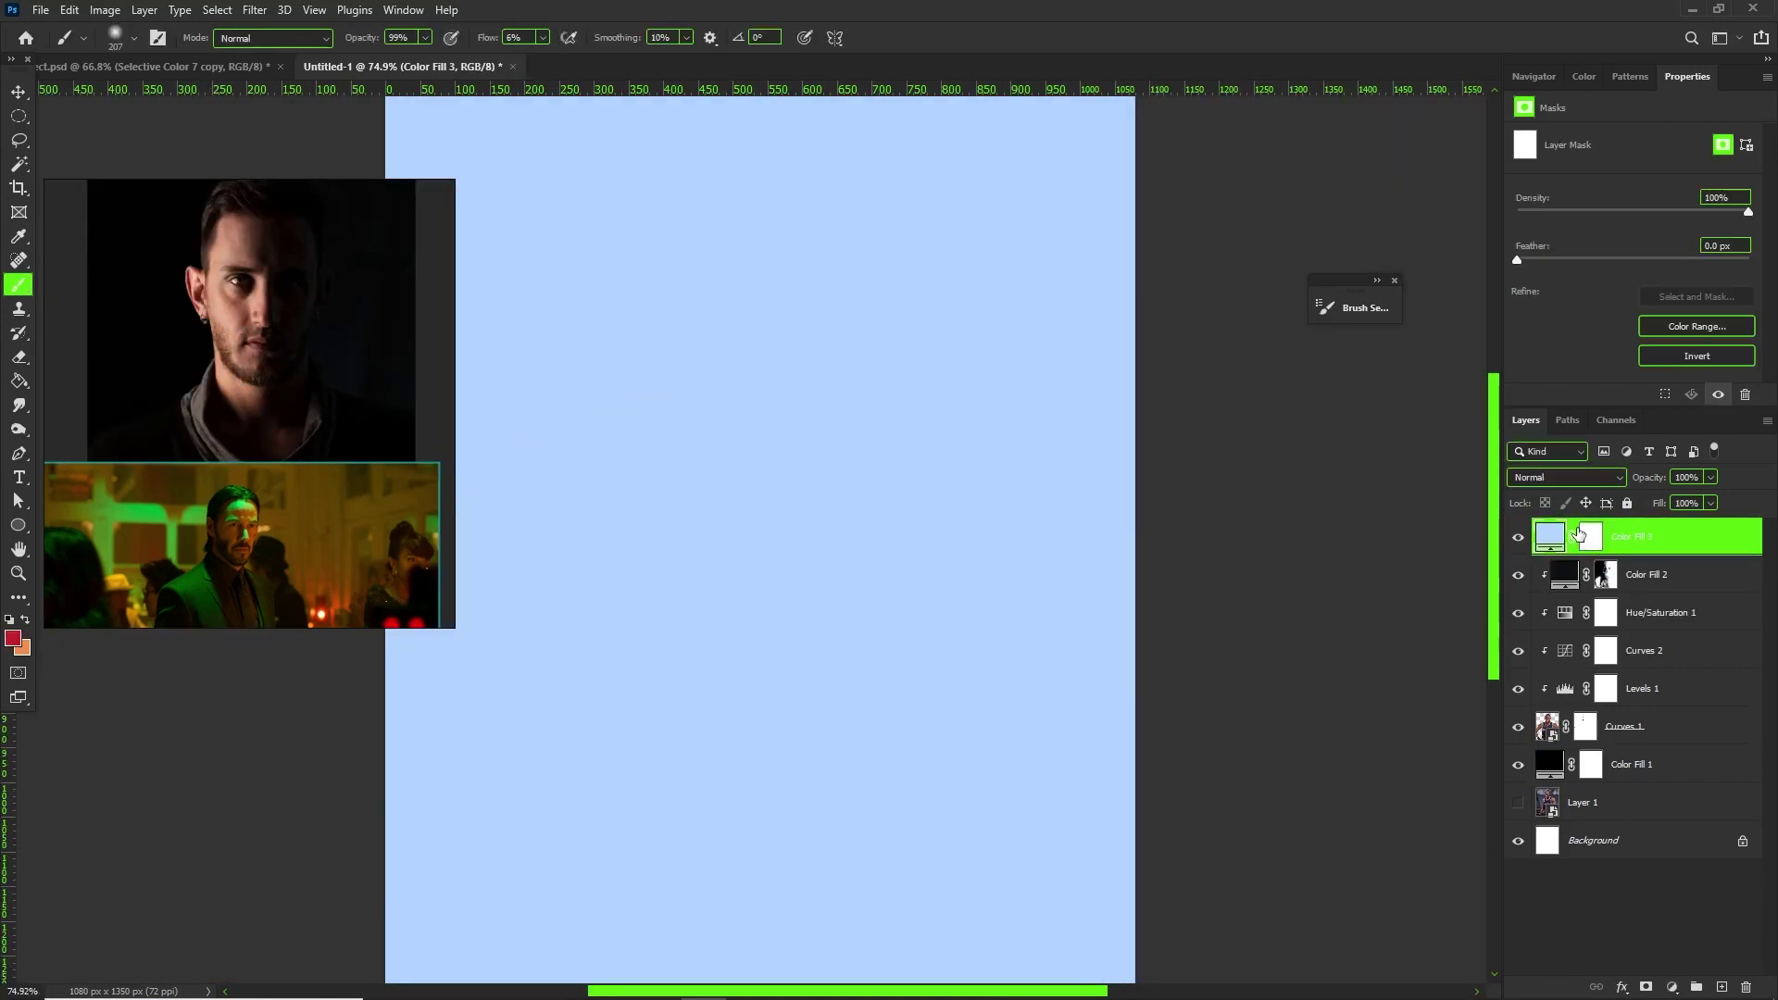
# - Apply a gradient to the Color Fill 3 mask so the light fades diagonally from the canvas's upper-left corner
pyautogui.click(21, 380)
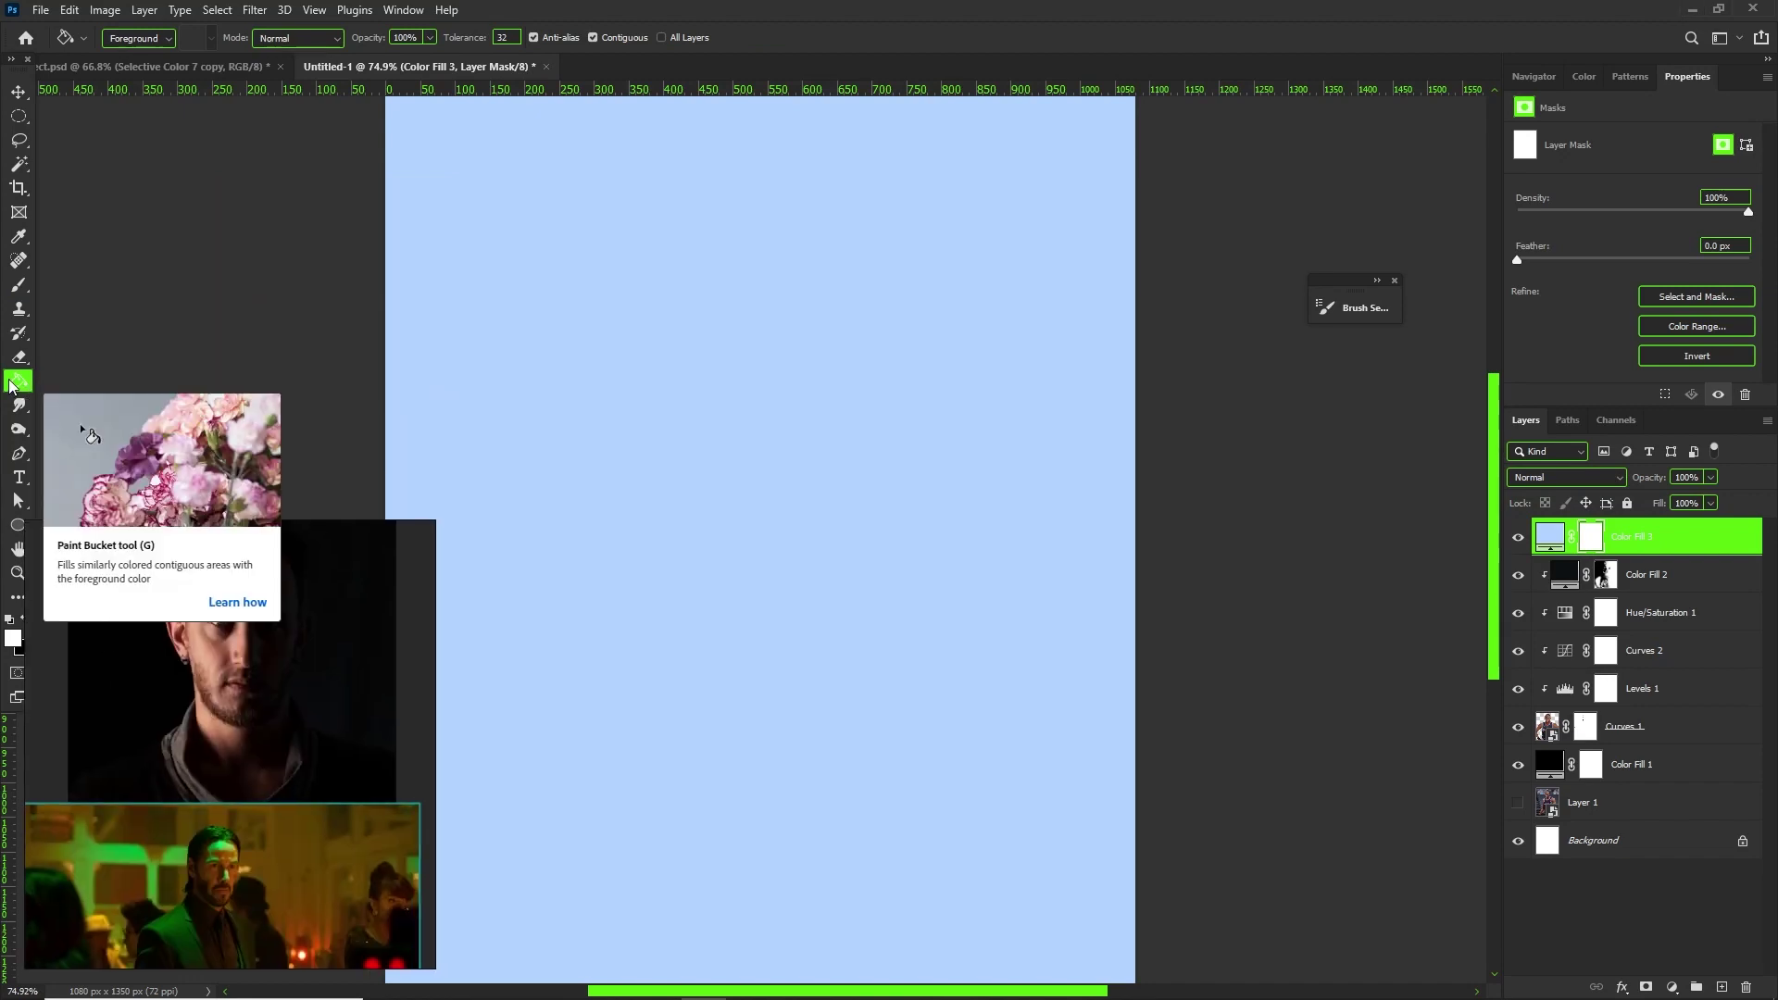
pyautogui.hotkey('shift', 'g')
pyautogui.moveTo(706, 457); pyautogui.dragTo(365, 460)
pyautogui.scroll(-3, 365, 460)
pyautogui.moveTo(787, 574)
pyautogui.mouseDown()
pyautogui.moveTo(270, 416)
pyautogui.moveTo(227, 341)
pyautogui.mouseUp()
# - Brush away the light near the player's lower arm with a larger soft brush and open the fill's blending mode choices
pyautogui.press('b')
pyautogui.press(']')
pyautogui.press(']')
pyautogui.press(']')
pyautogui.moveTo(547, 769); pyautogui.dragTo(595, 782)
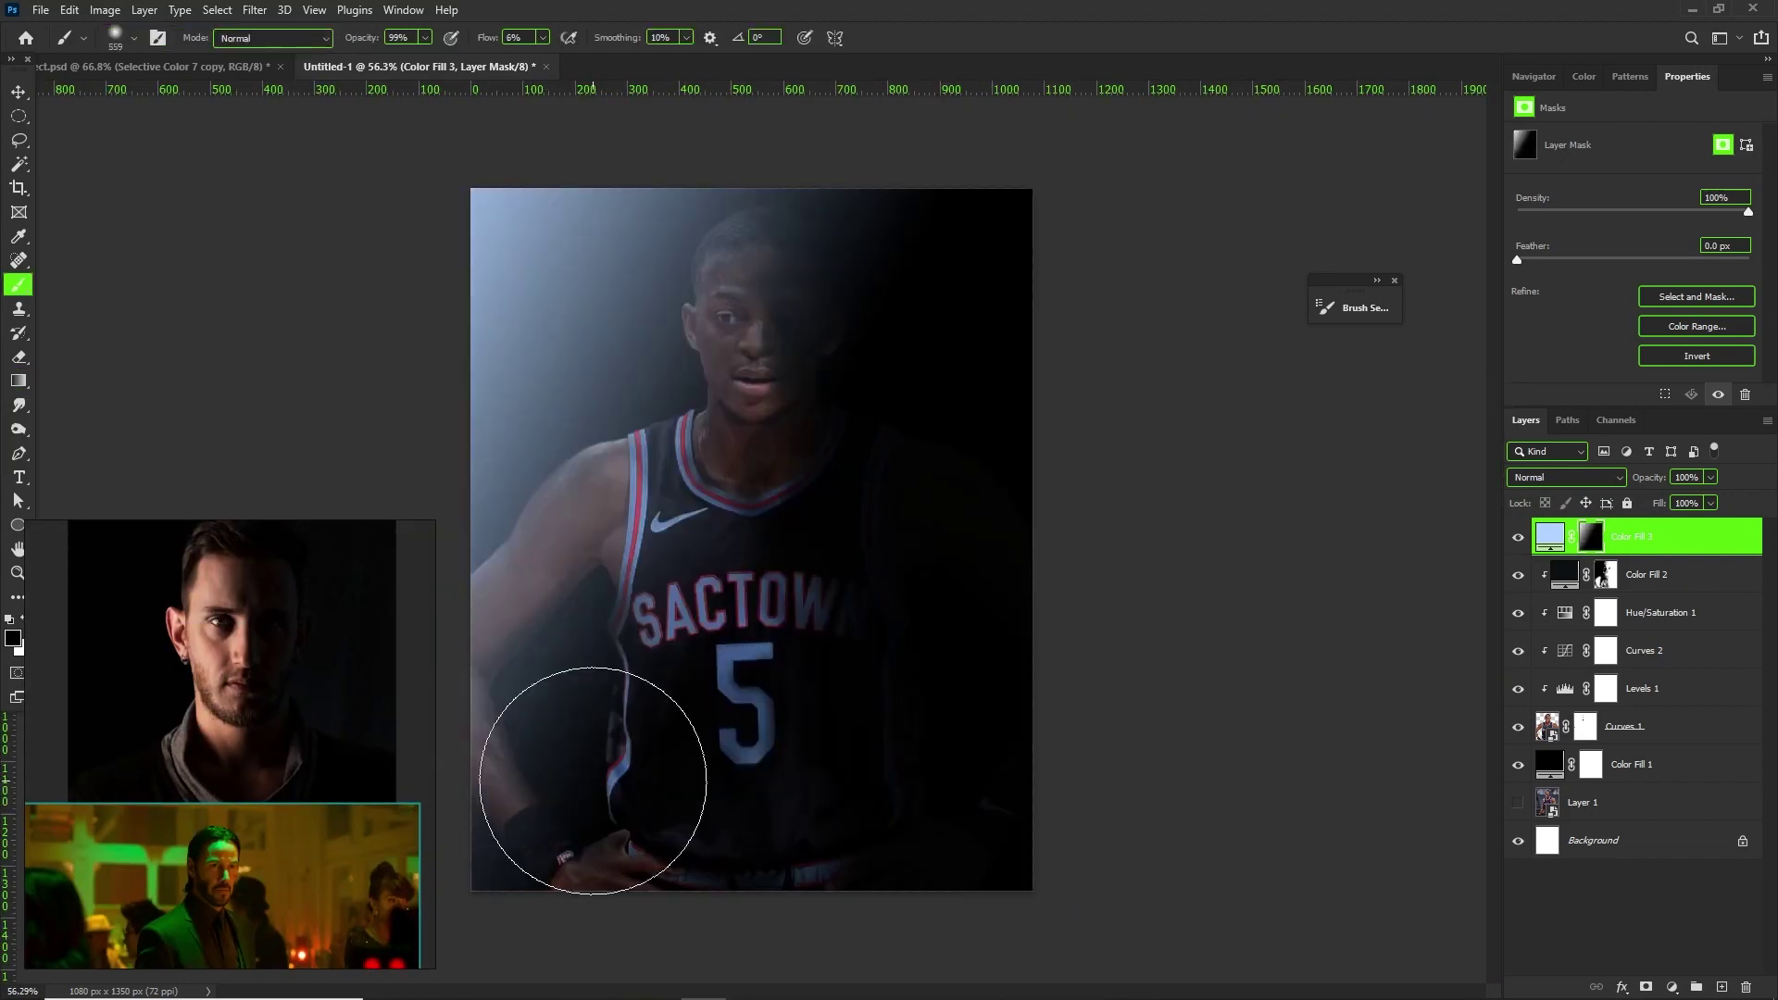
pyautogui.click(1565, 477)
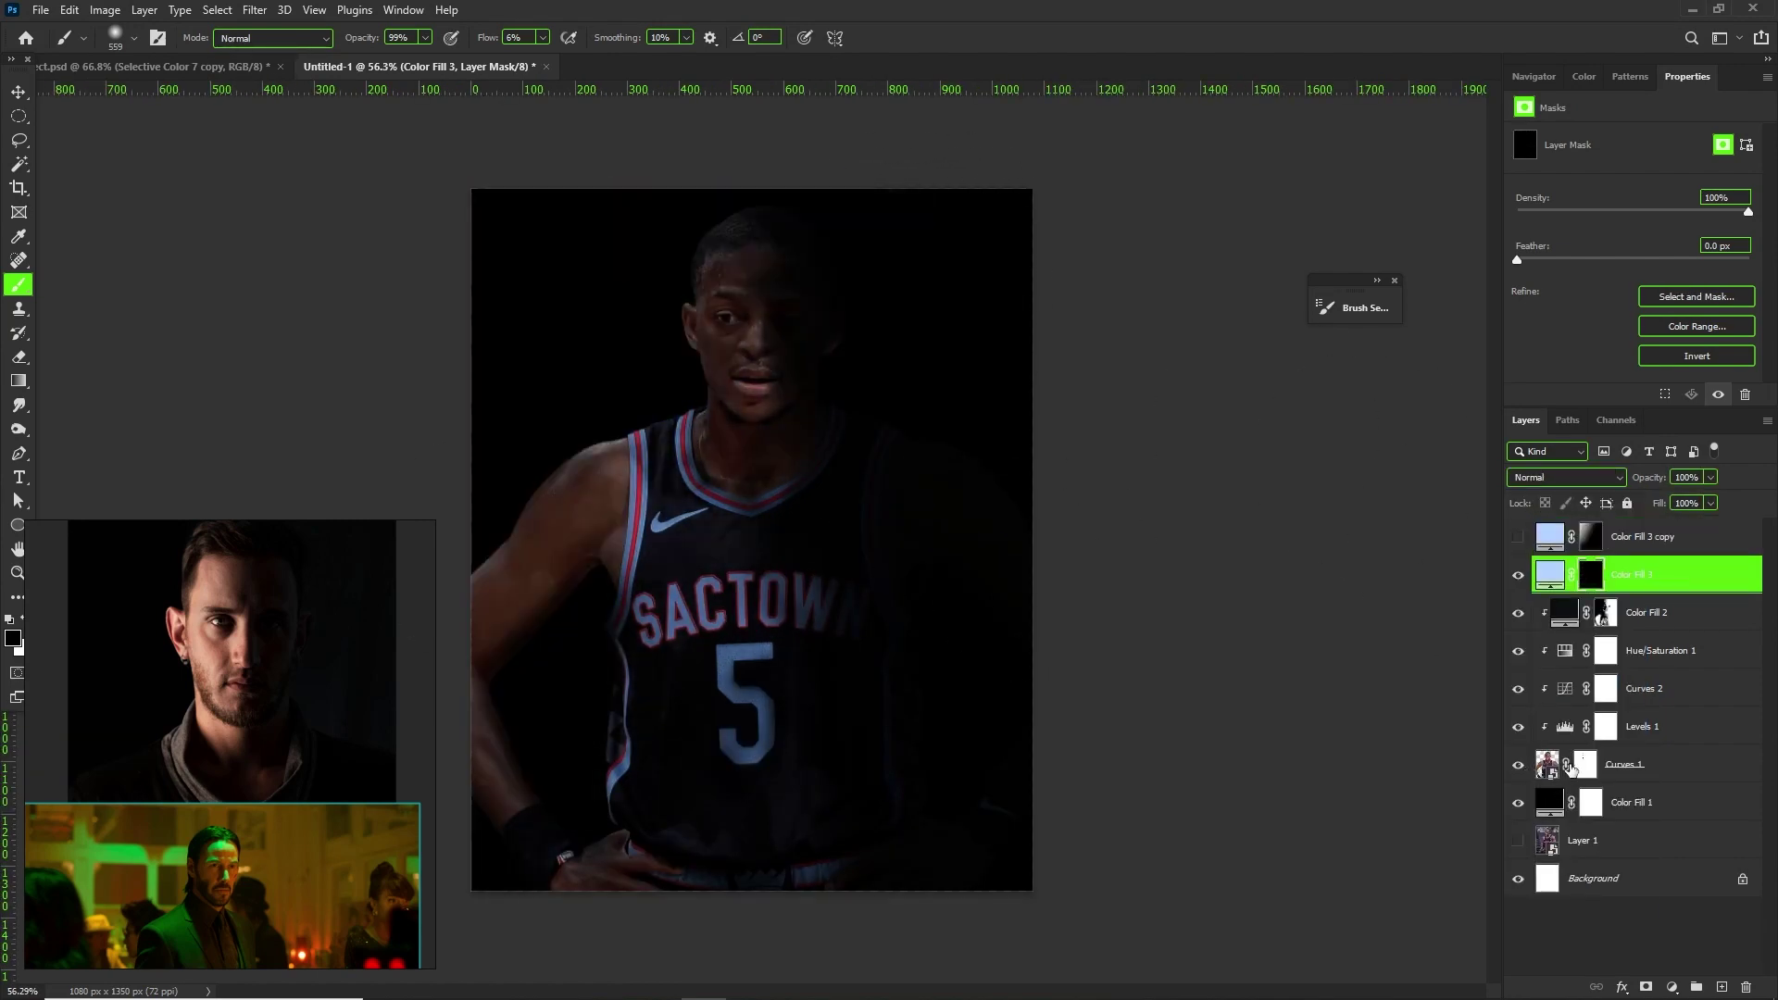
# - Load the player's silhouette as a selection and brush light onto the shoulder through the Color Fill 3 mask
pyautogui.keyDown('ctrl'); pyautogui.click(1548, 764); pyautogui.keyUp('ctrl')
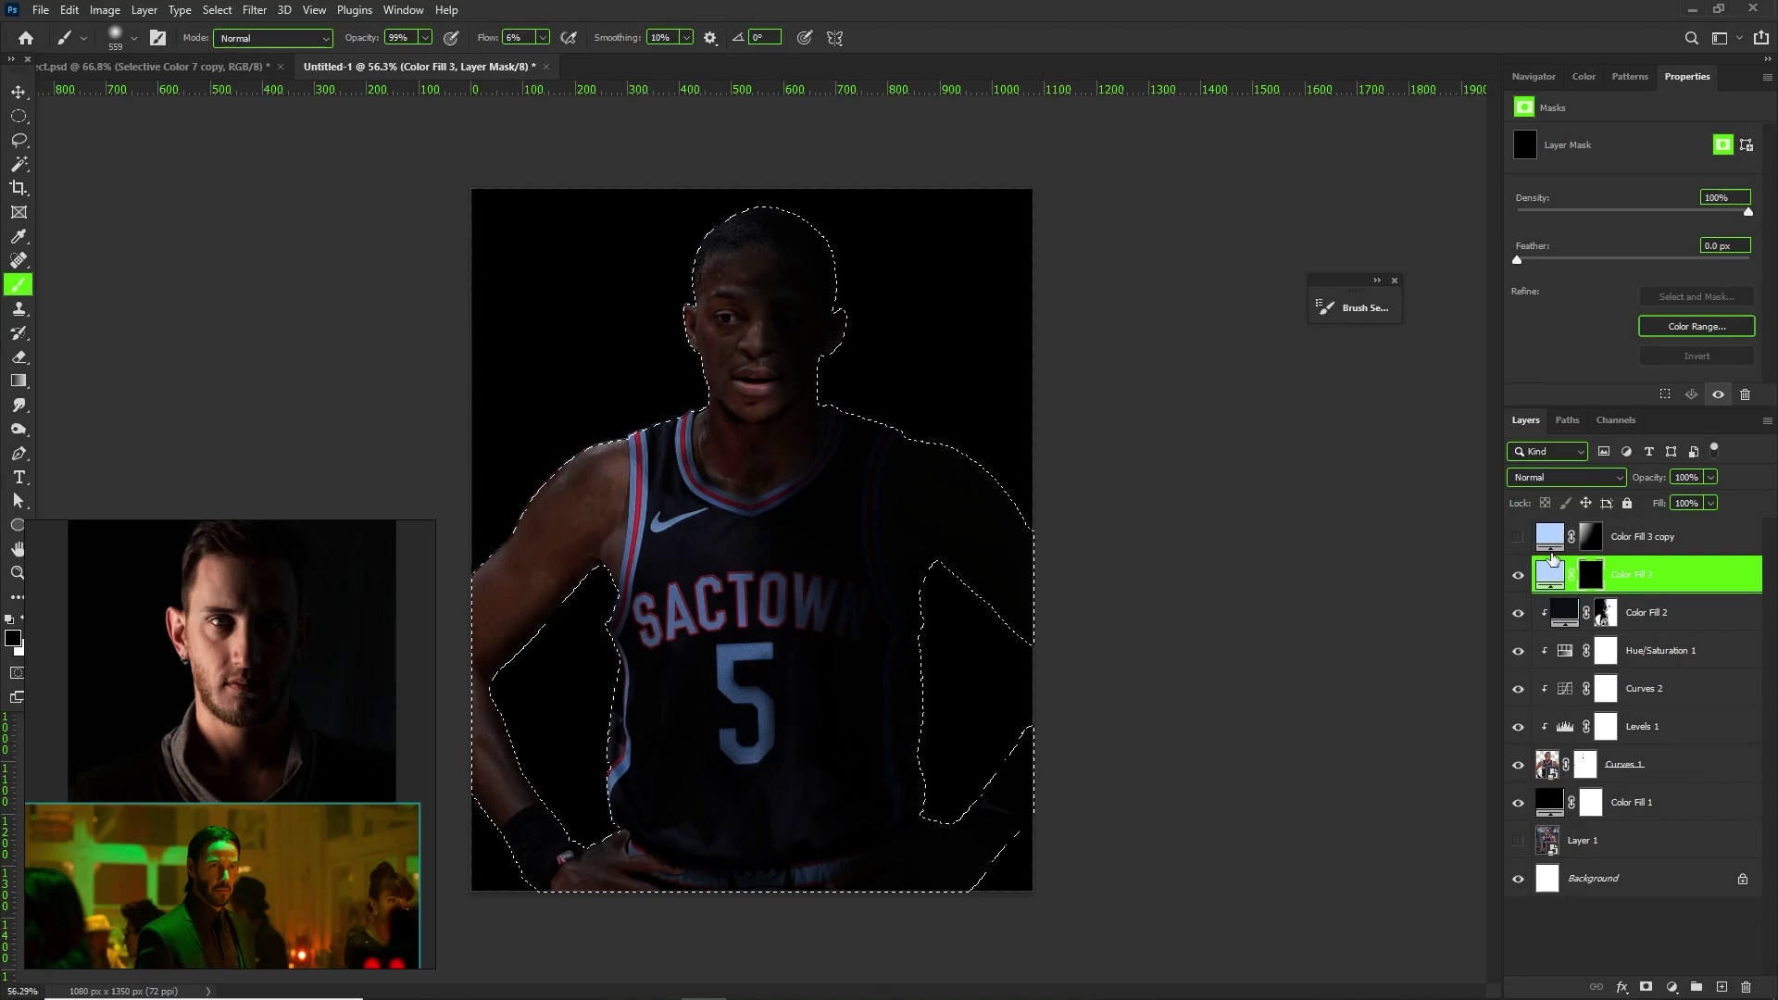
pyautogui.scroll(4, 670, 377)
pyautogui.scroll(-4, 593, 389)
pyautogui.press('x')
pyautogui.click(525, 401)
pyautogui.scroll(3, 674, 379)
pyautogui.hotkey('ctrl', 'z')
pyautogui.scroll(3, 654, 319)
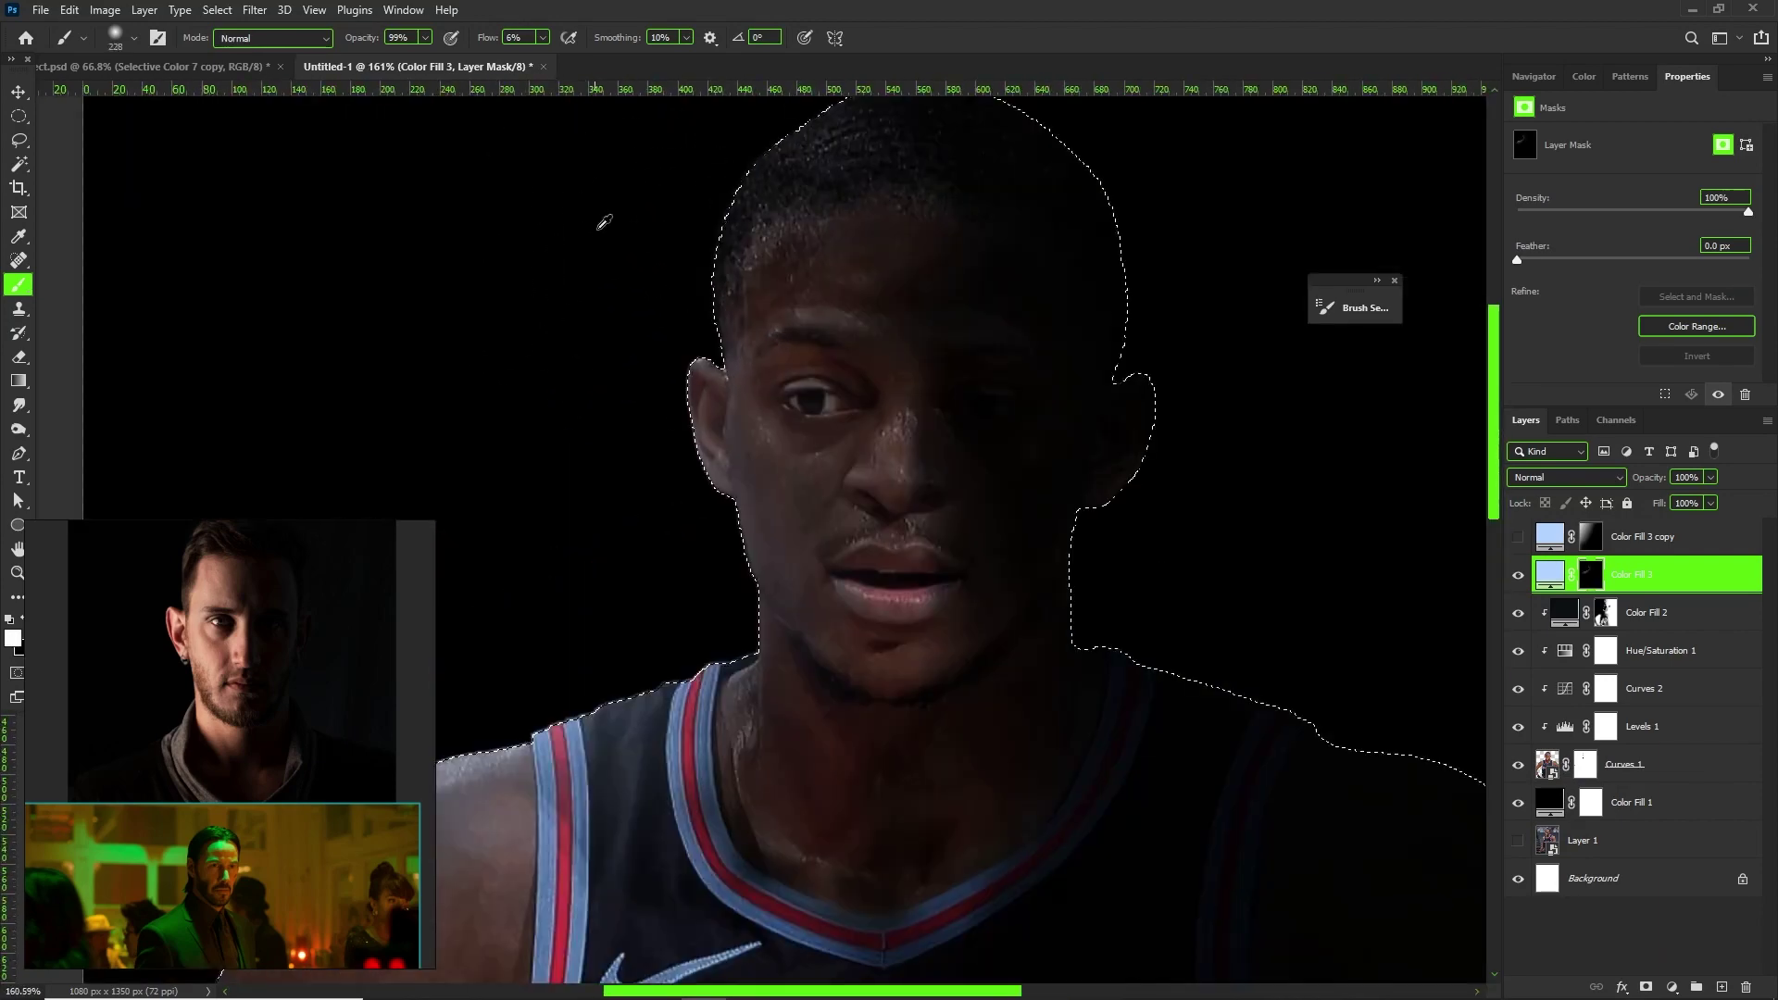
# - Paint highlights around the lit eye and nose on the Color Fill 3 mask with a smaller brush
pyautogui.keyDown('alt'); pyautogui.rightClick(708, 244); pyautogui.keyUp('alt')
pyautogui.click(704, 227)
pyautogui.scroll(2, 862, 278)
pyautogui.keyDown('alt'); pyautogui.rightClick(898, 453); pyautogui.keyUp('alt')
pyautogui.moveTo(895, 435)
pyautogui.mouseDown()
pyautogui.moveTo(891, 520)
pyautogui.moveTo(857, 507)
pyautogui.mouseUp()
pyautogui.moveTo(762, 392); pyautogui.dragTo(829, 373)
pyautogui.scroll(-4, 881, 365)
pyautogui.scroll(3, 828, 593)
# - Paint a highlight along the chin on the Color Fill 3 mask and trim the excess with black
pyautogui.keyDown('alt'); pyautogui.rightClick(857, 505); pyautogui.keyUp('alt')
pyautogui.moveTo(848, 477); pyautogui.dragTo(927, 539)
pyautogui.press('x')
pyautogui.moveTo(1028, 518); pyautogui.dragTo(832, 576)
pyautogui.scroll(-6, 831, 570)
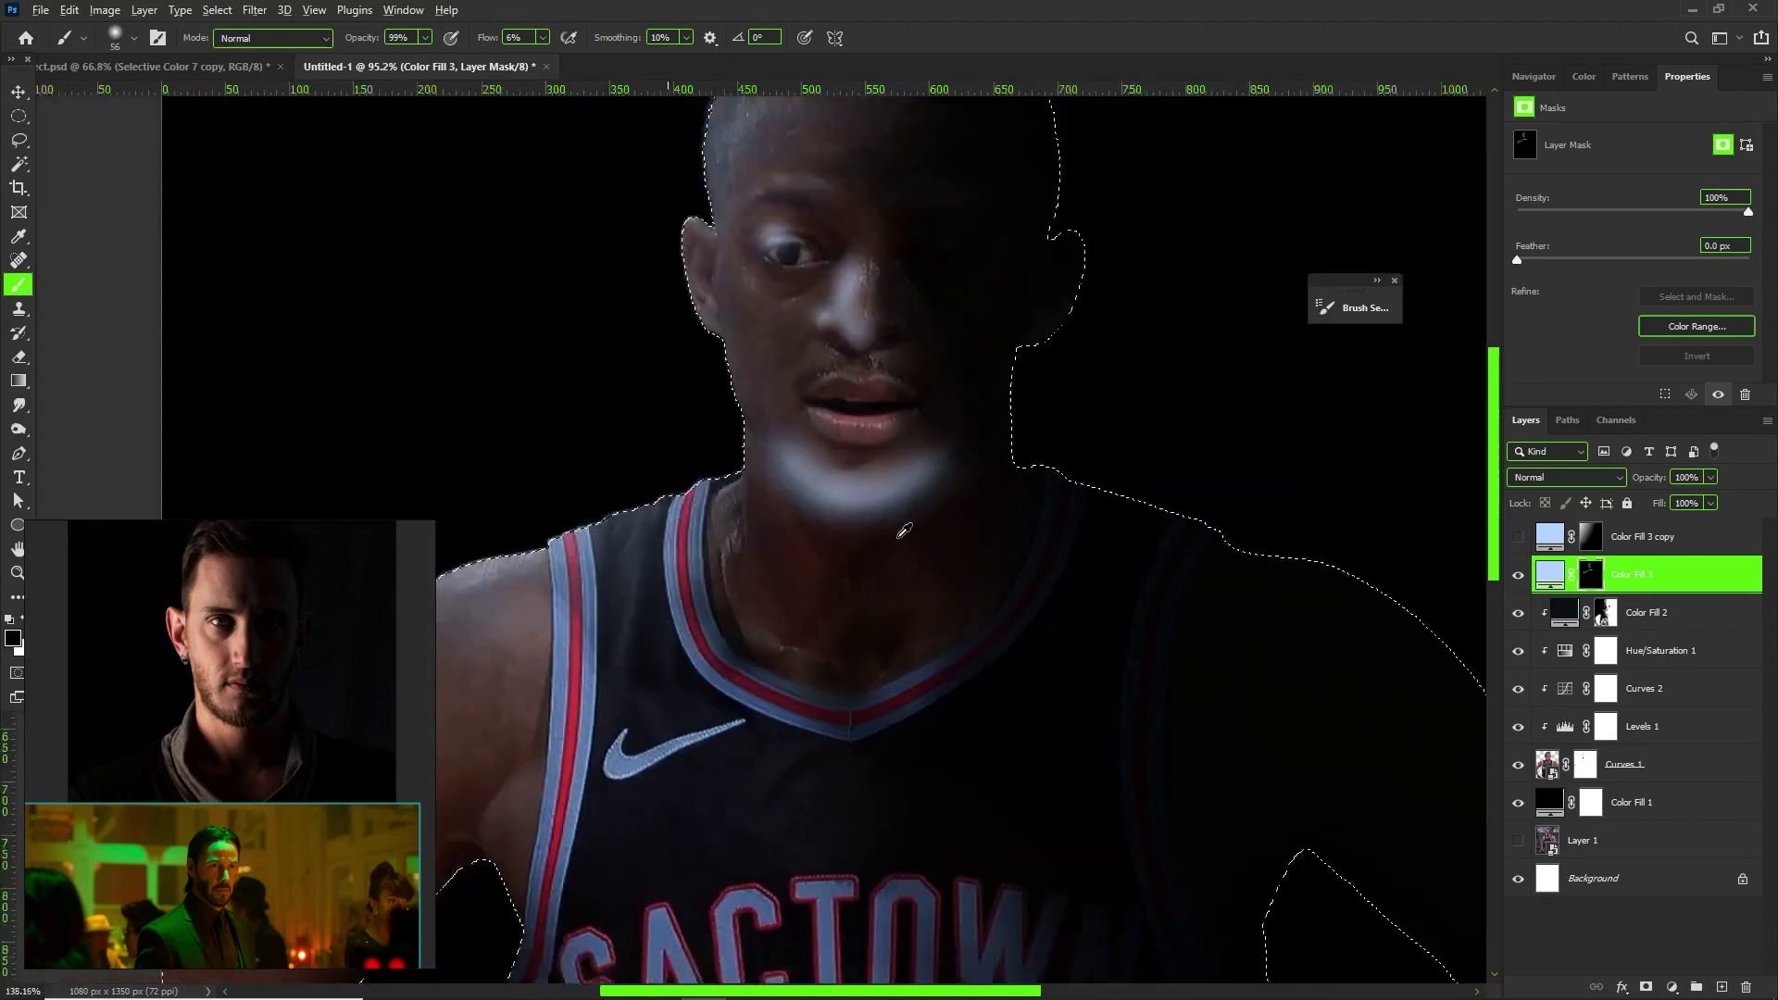
# - Resize the white brush and paint light along the player's lit shoulder and arm on the Color Fill 3 mask
pyautogui.scroll(3, 648, 648)
pyautogui.press('x')
pyautogui.keyDown('alt'); pyautogui.rightClick(580, 747); pyautogui.keyUp('alt')
pyautogui.moveTo(611, 834); pyautogui.dragTo(580, 746)
pyautogui.scroll(-3, 538, 714)
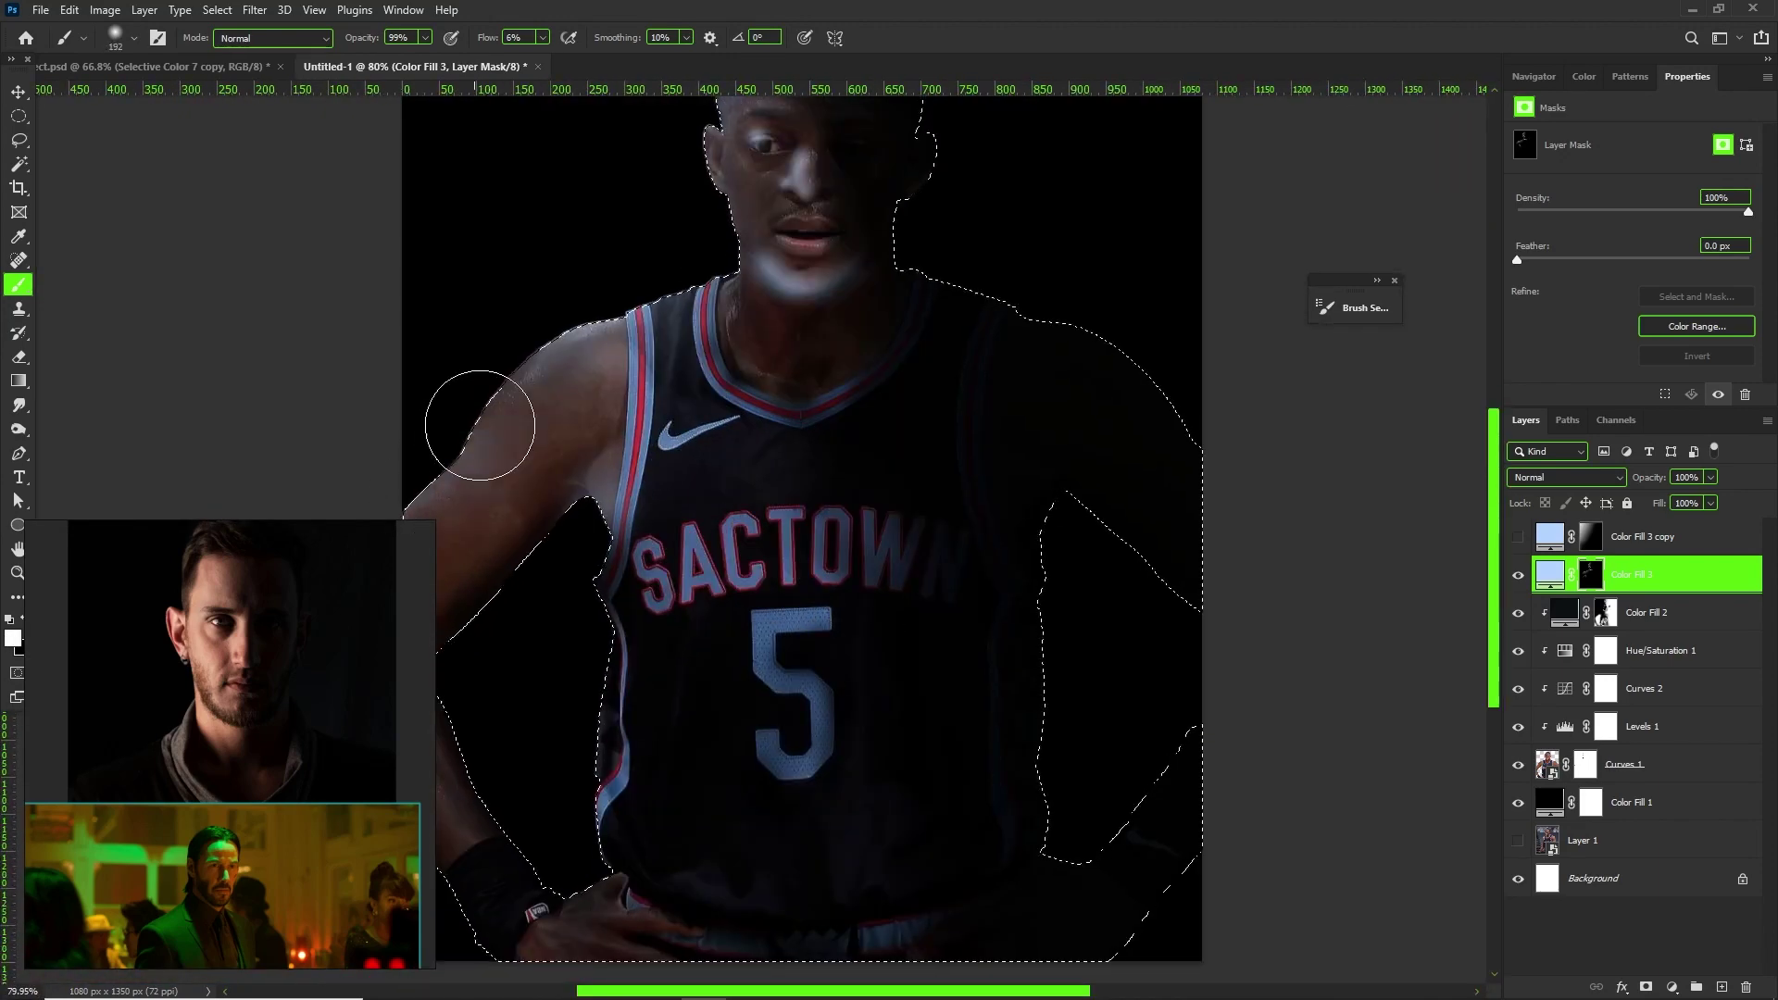
pyautogui.scroll(-1, 587, 808)
pyautogui.press('[')
pyautogui.press('[')
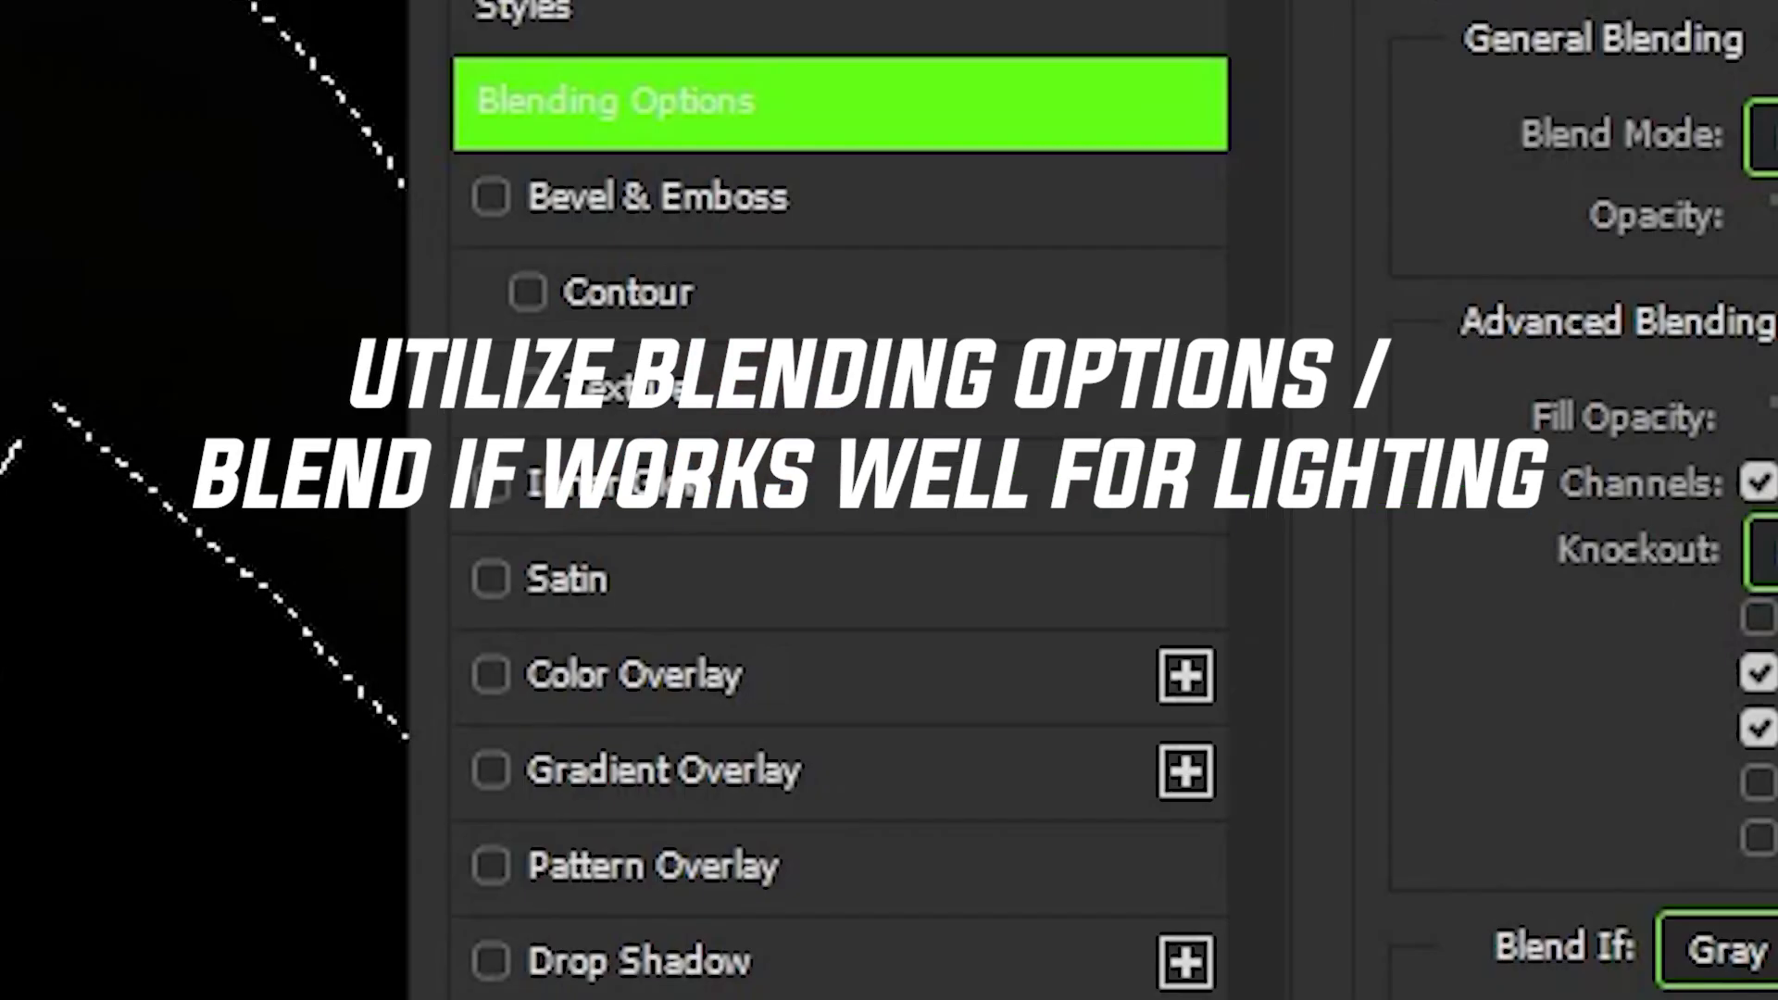
# - Adjust the Gray Blend If range of Color Fill 3 and set its blending mode to Color
pyautogui.moveTo(448, 808); pyautogui.dragTo(867, 778)
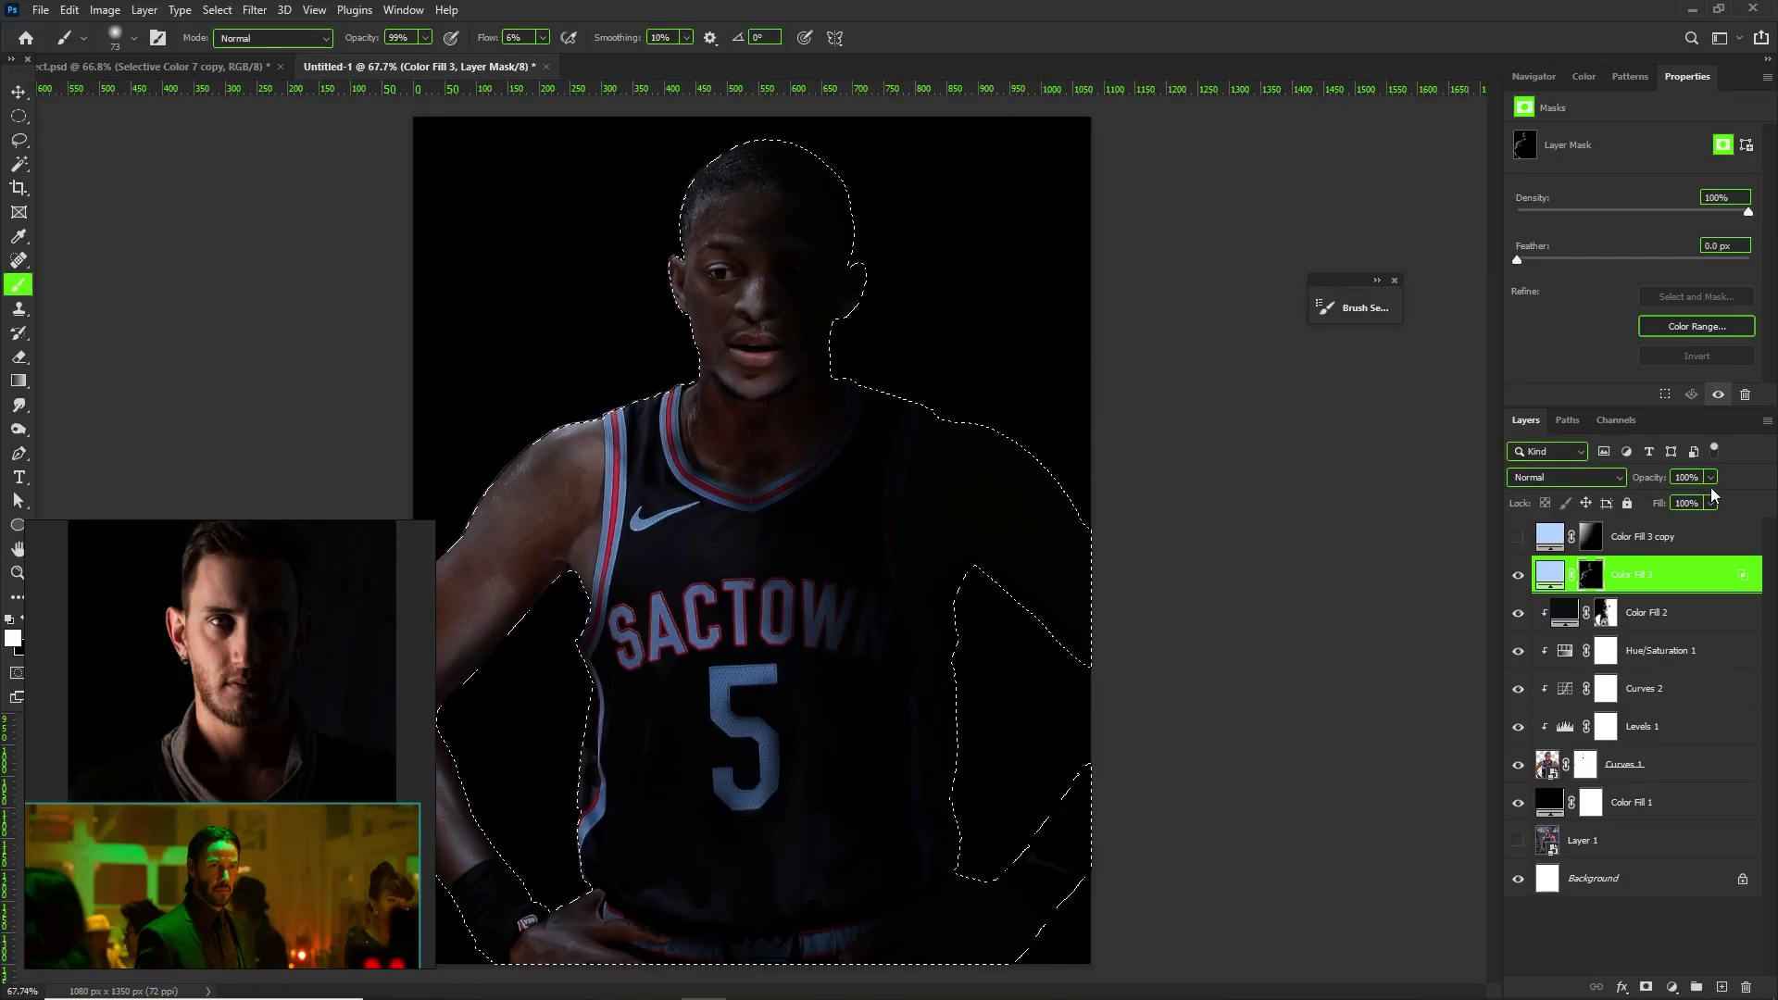
pyautogui.click(1567, 477)
pyautogui.click(1575, 911)
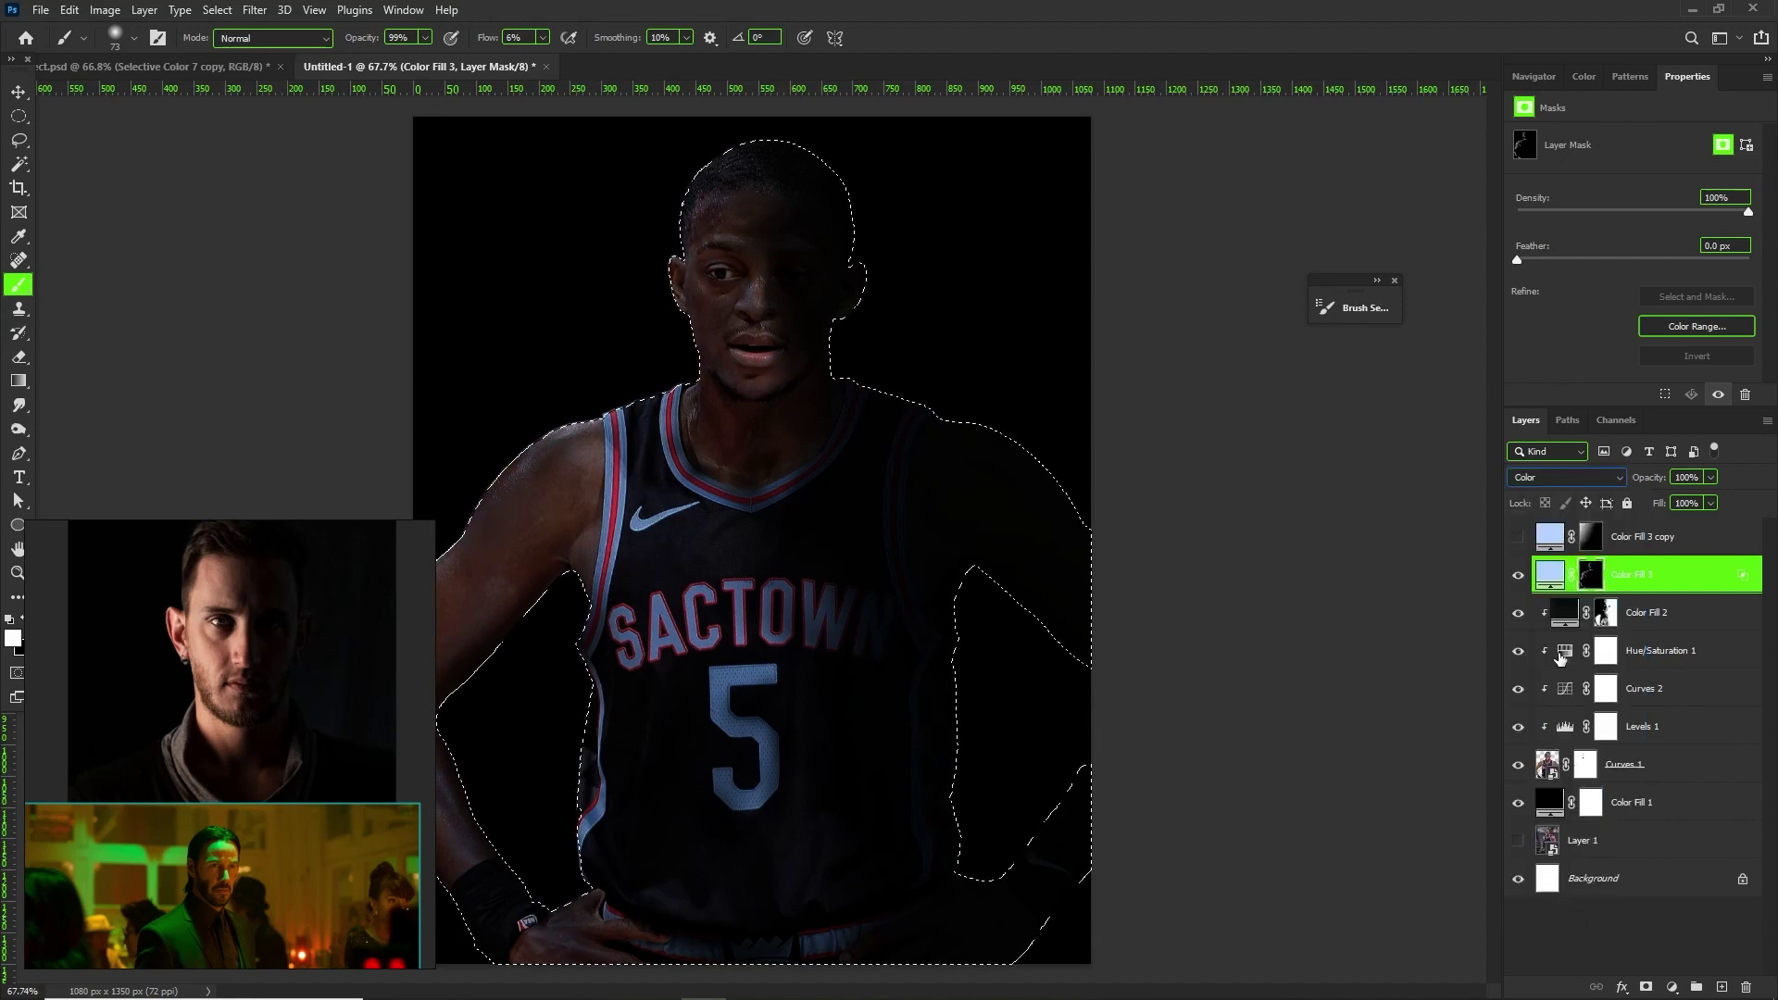
# - Duplicate Color Fill 3 and set the duplicate's colour to #4c6e99
pyautogui.scroll(2, 713, 326)
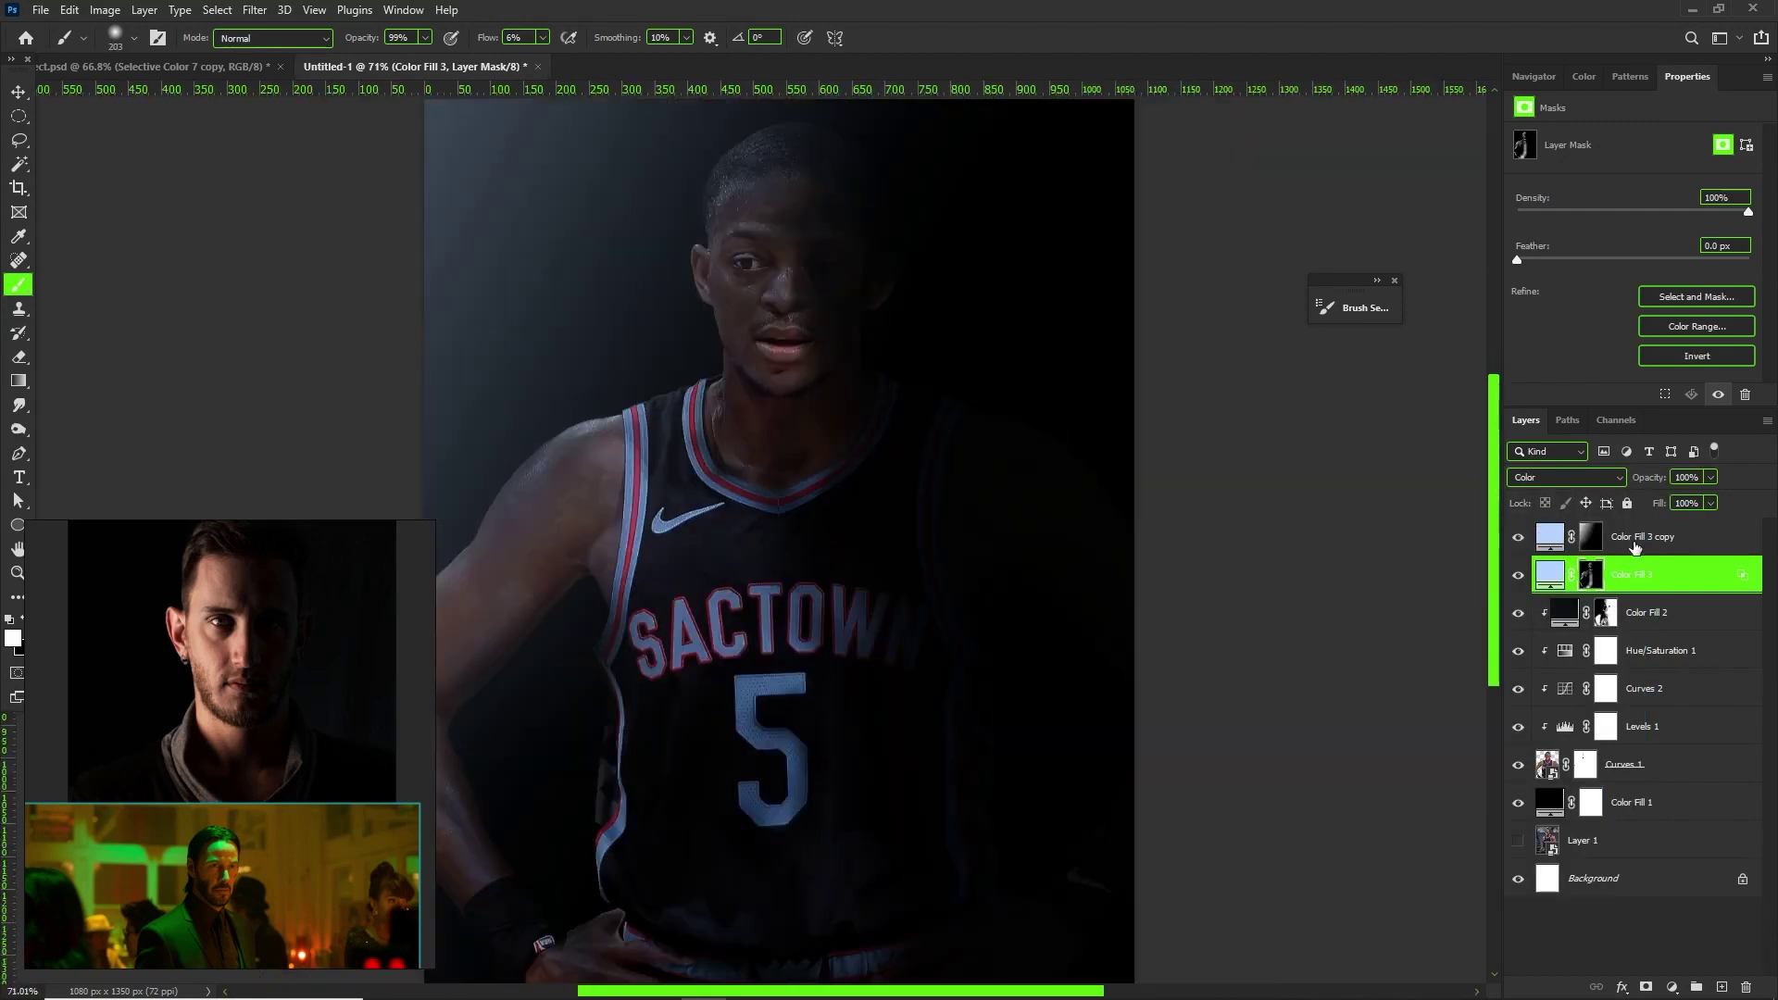
pyautogui.hotkey('ctrl', 'j')
pyautogui.doubleClick(1550, 575)
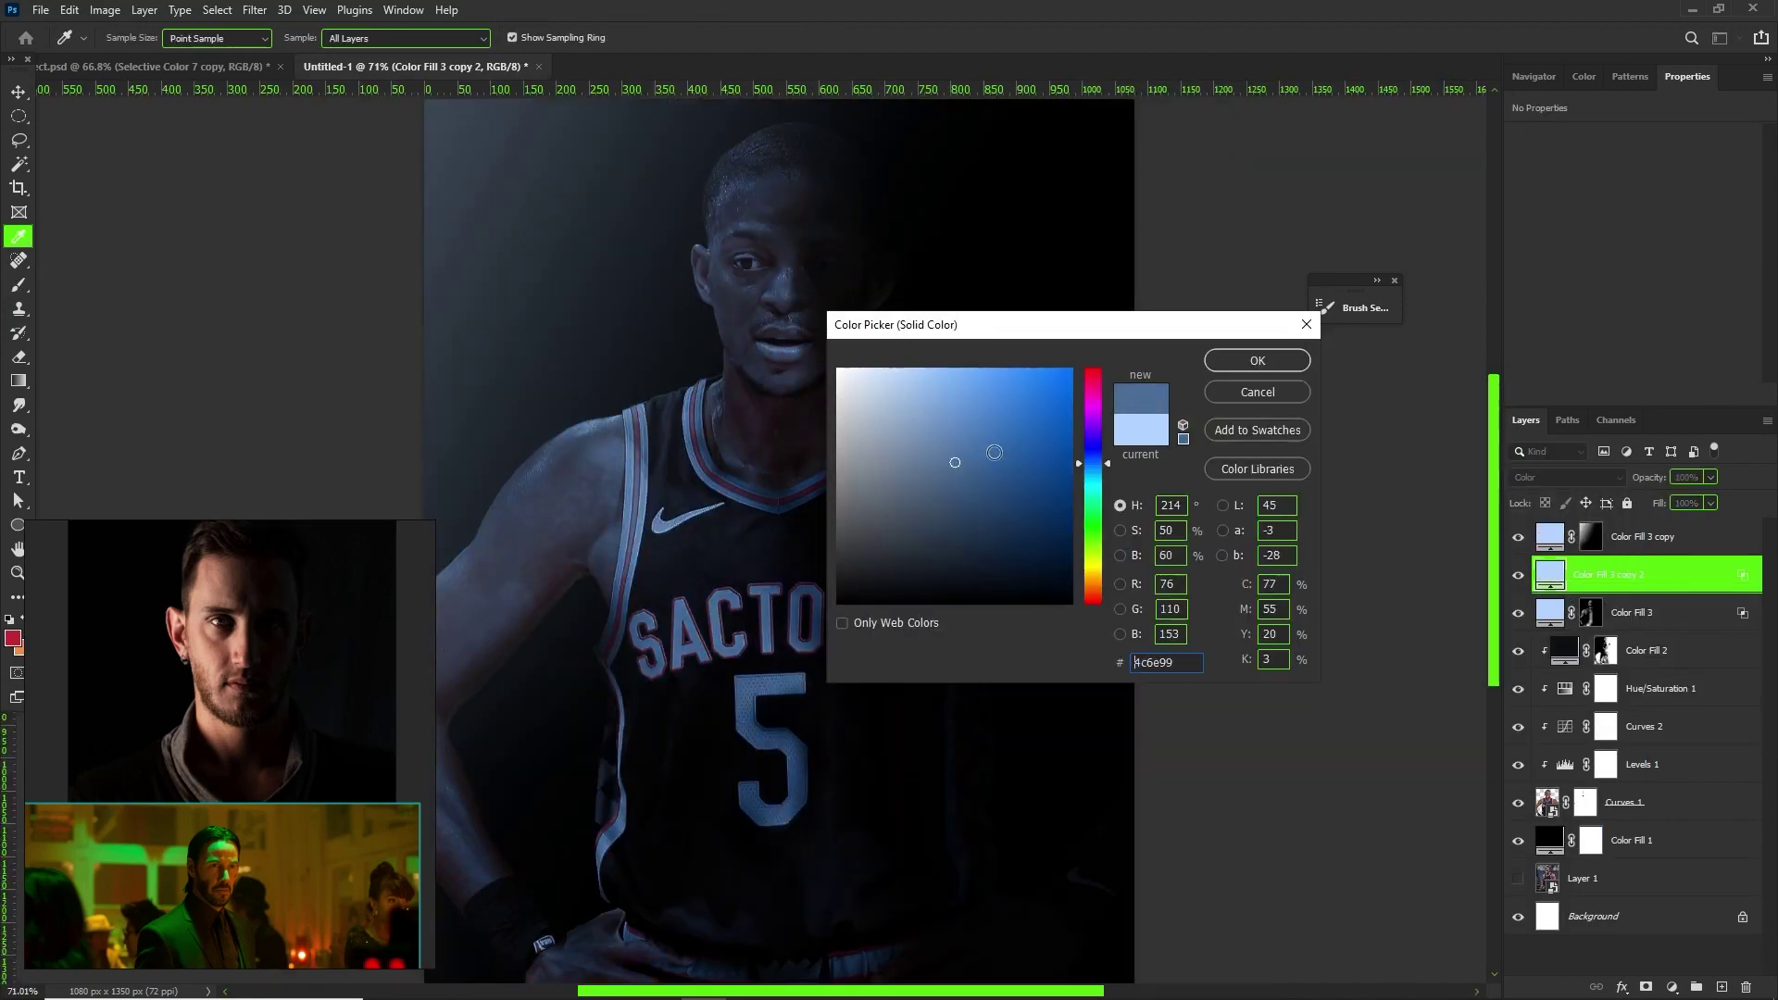
pyautogui.press('Return')
# - Set the duplicated fill's blending mode to Linear Dodge (Add) and its colour to #6290ca
pyautogui.click(1567, 477)
pyautogui.click(1556, 655)
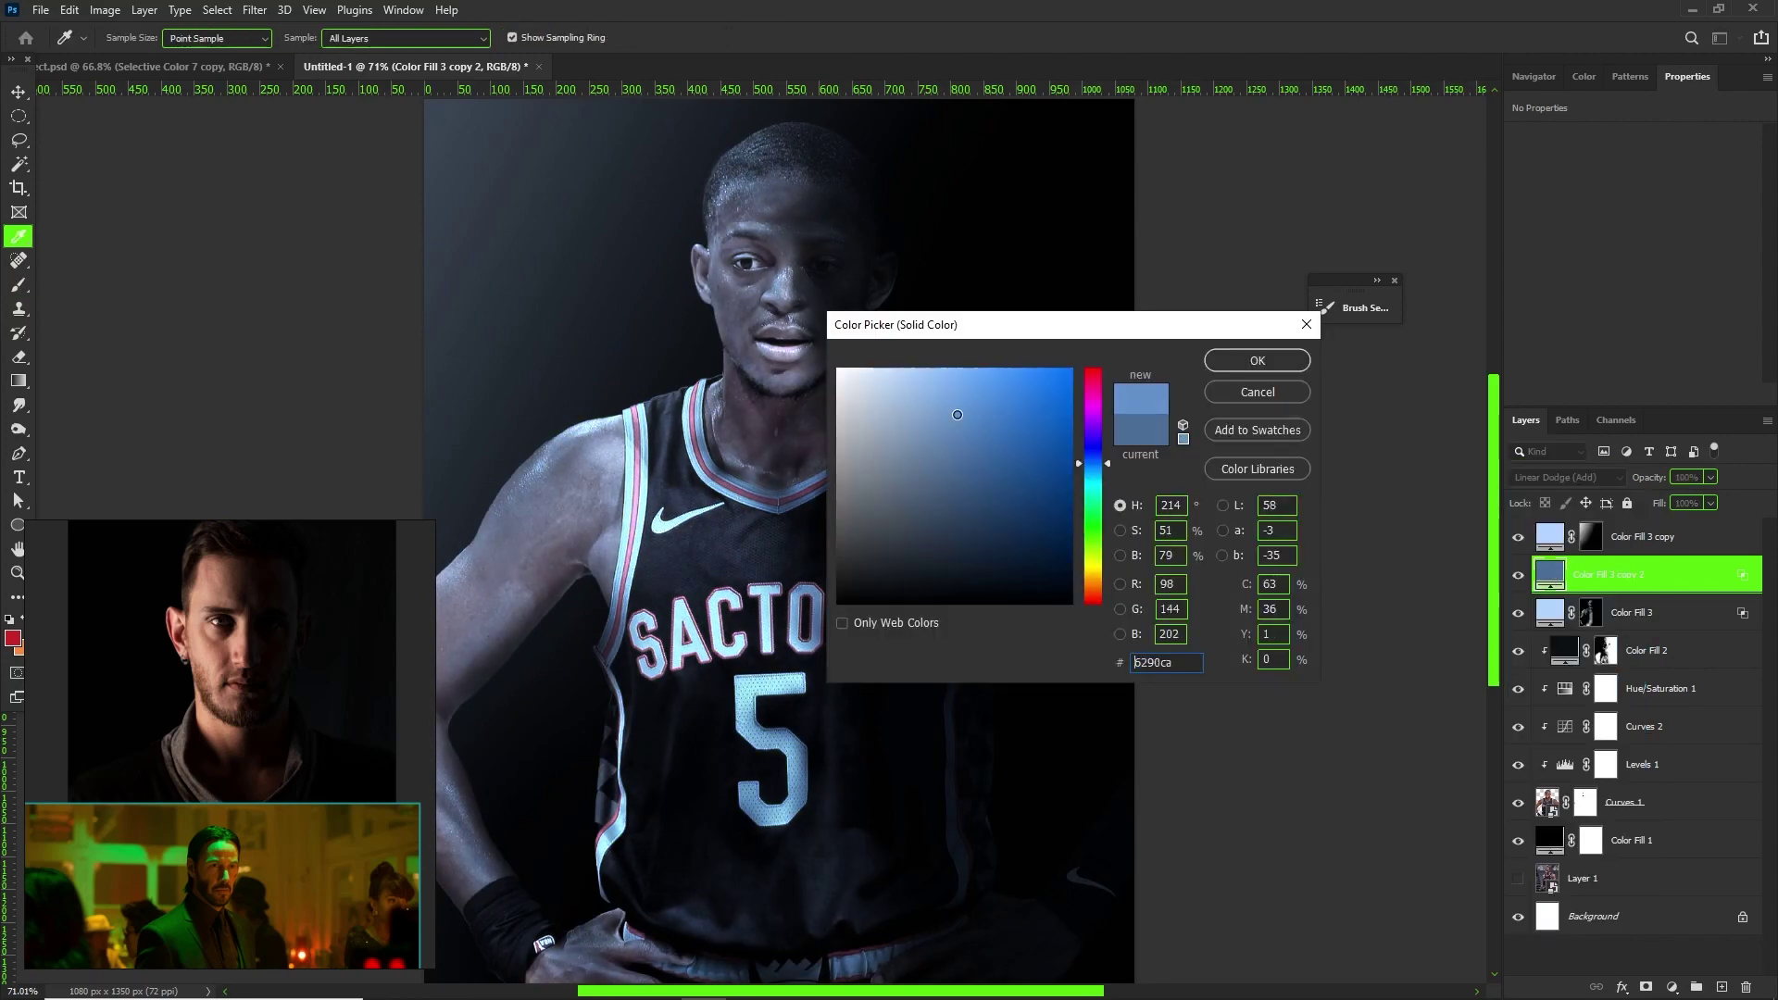
pyautogui.click(956, 417)
pyautogui.press('Return')
# - Add a layer mask to Color Fill 3 copy 2, invert it to black, and shrink the soft brush
pyautogui.click(1646, 986)
pyautogui.hotkey('ctrl', 'i')
pyautogui.scroll(3, 663, 219)
pyautogui.keyDown('alt'); pyautogui.moveTo(700, 332); pyautogui.dragTo(658, 311); pyautogui.keyUp('alt')
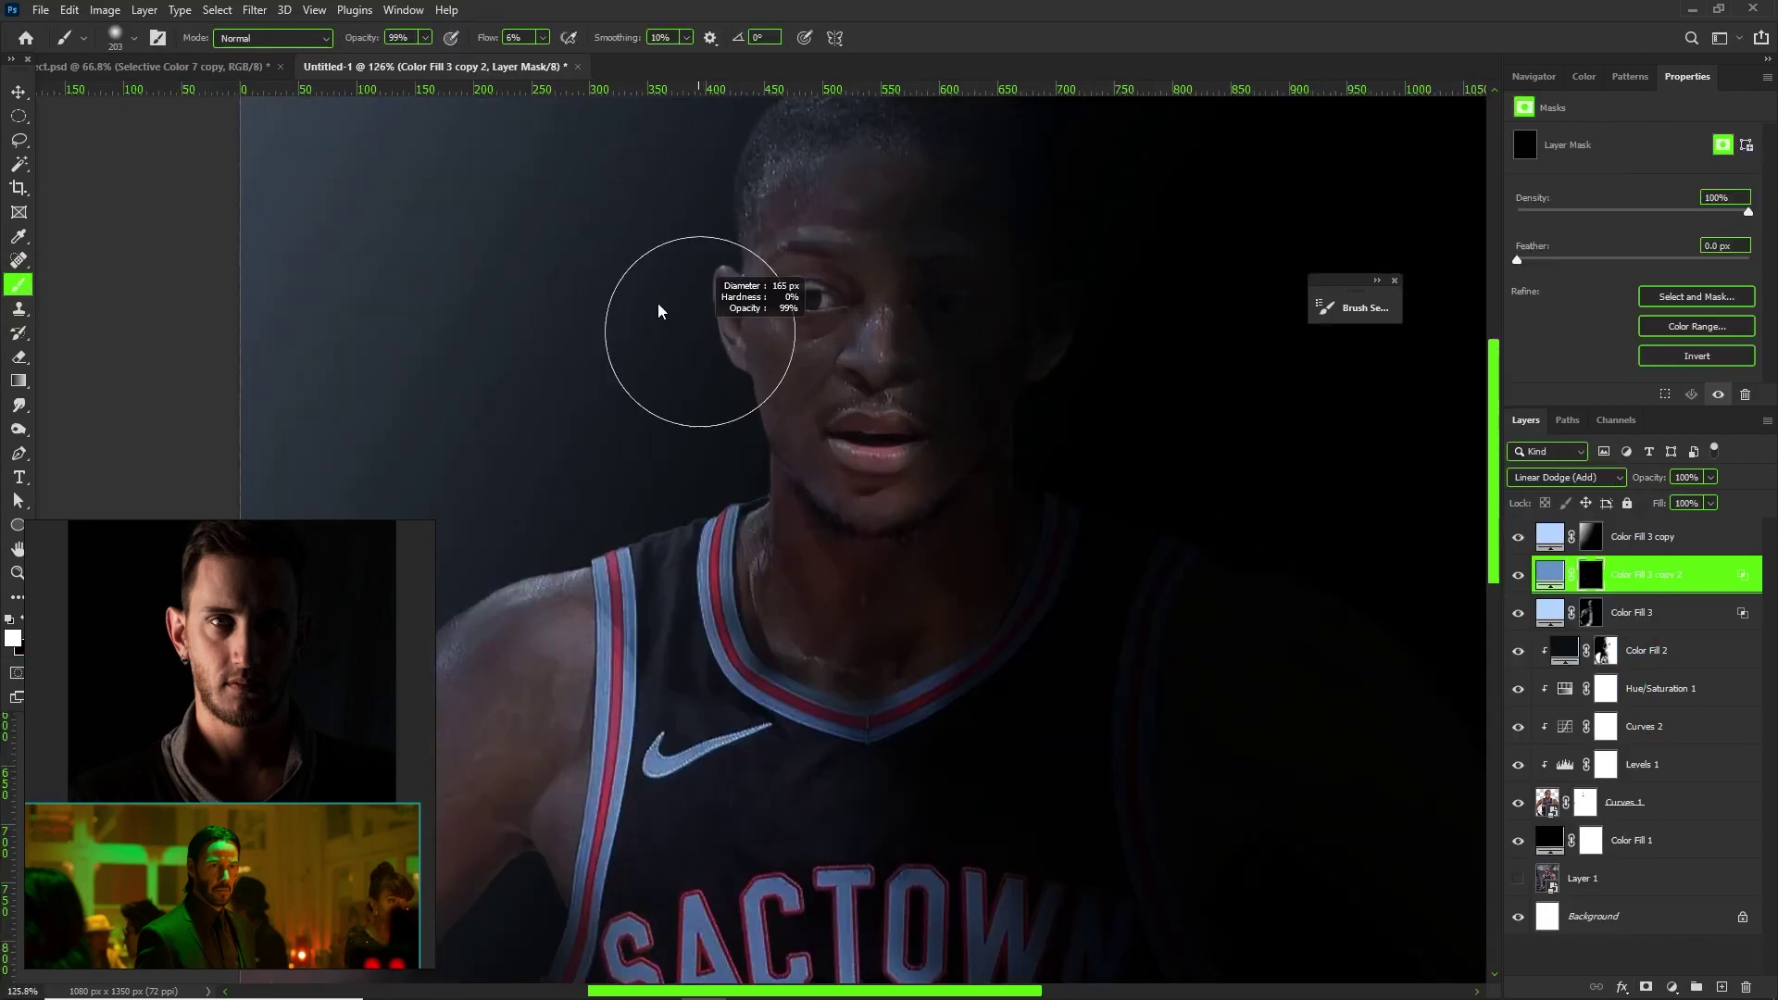
# - Load the player's outline as a selection and paint white rim light along the neck, ear and lit edge of the head
pyautogui.keyDown('ctrl'); pyautogui.click(1548, 808); pyautogui.keyUp('ctrl')
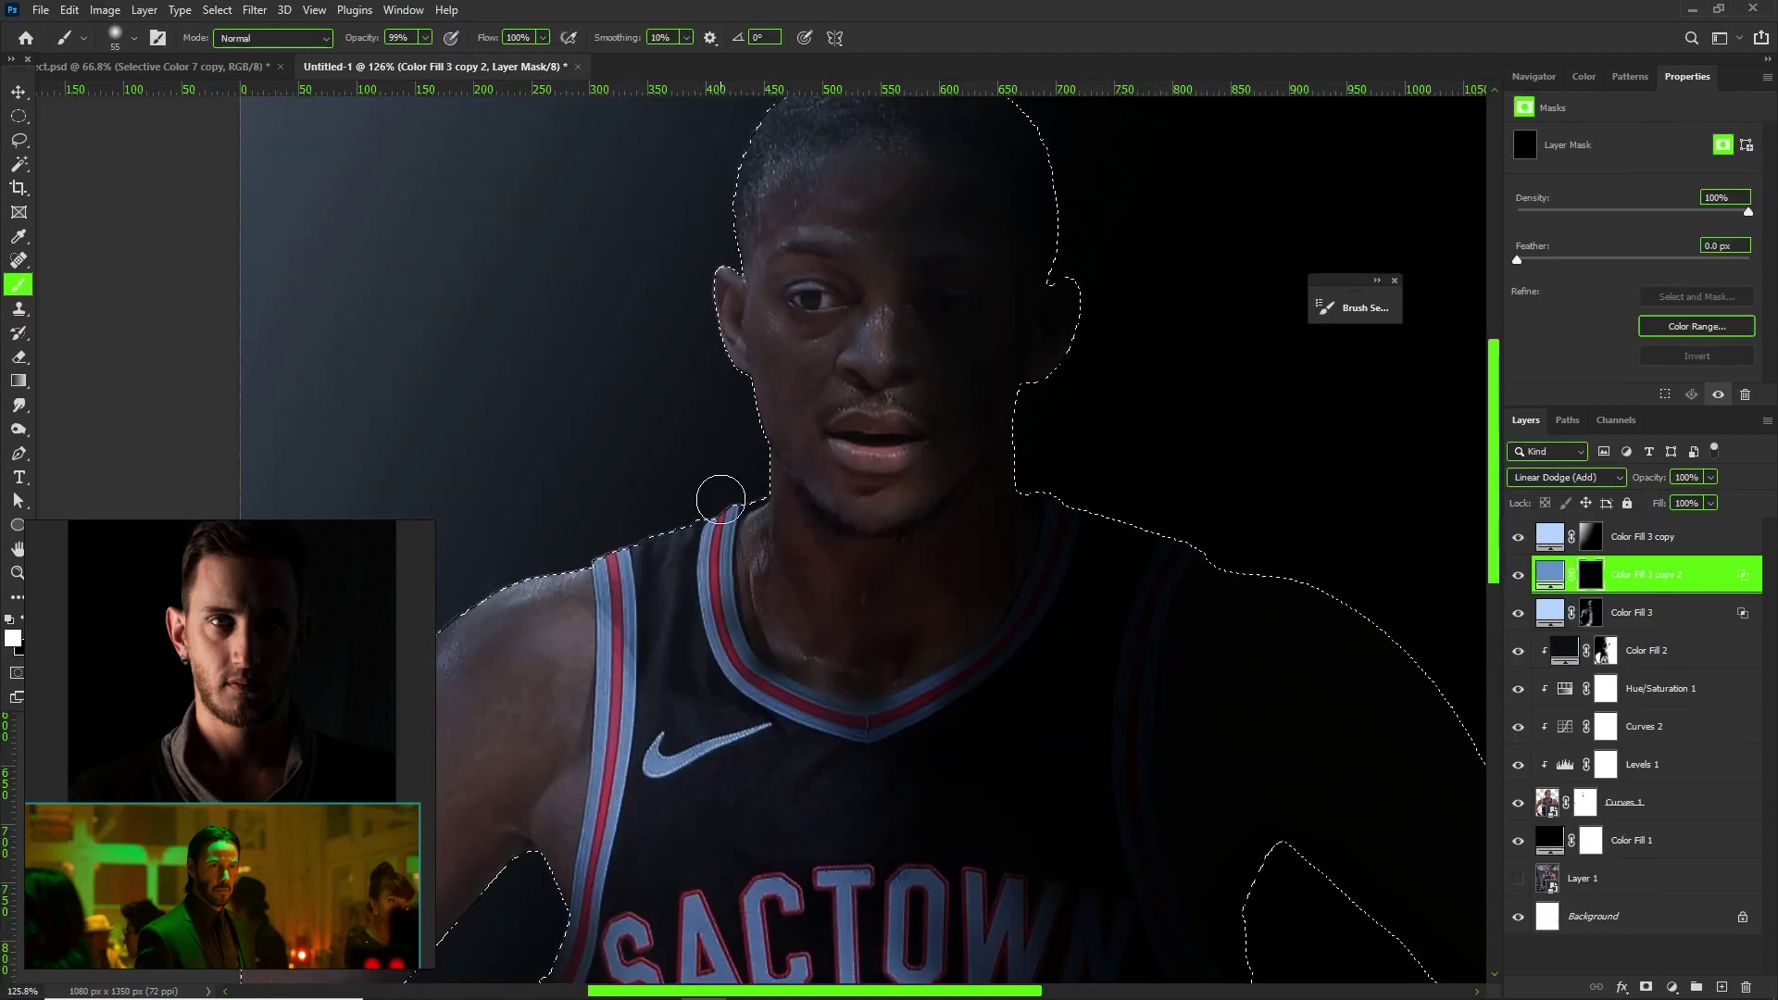
pyautogui.moveTo(723, 429)
pyautogui.mouseDown()
pyautogui.moveTo(747, 448)
pyautogui.moveTo(727, 485)
pyautogui.mouseUp()
pyautogui.scroll(5, 711, 415)
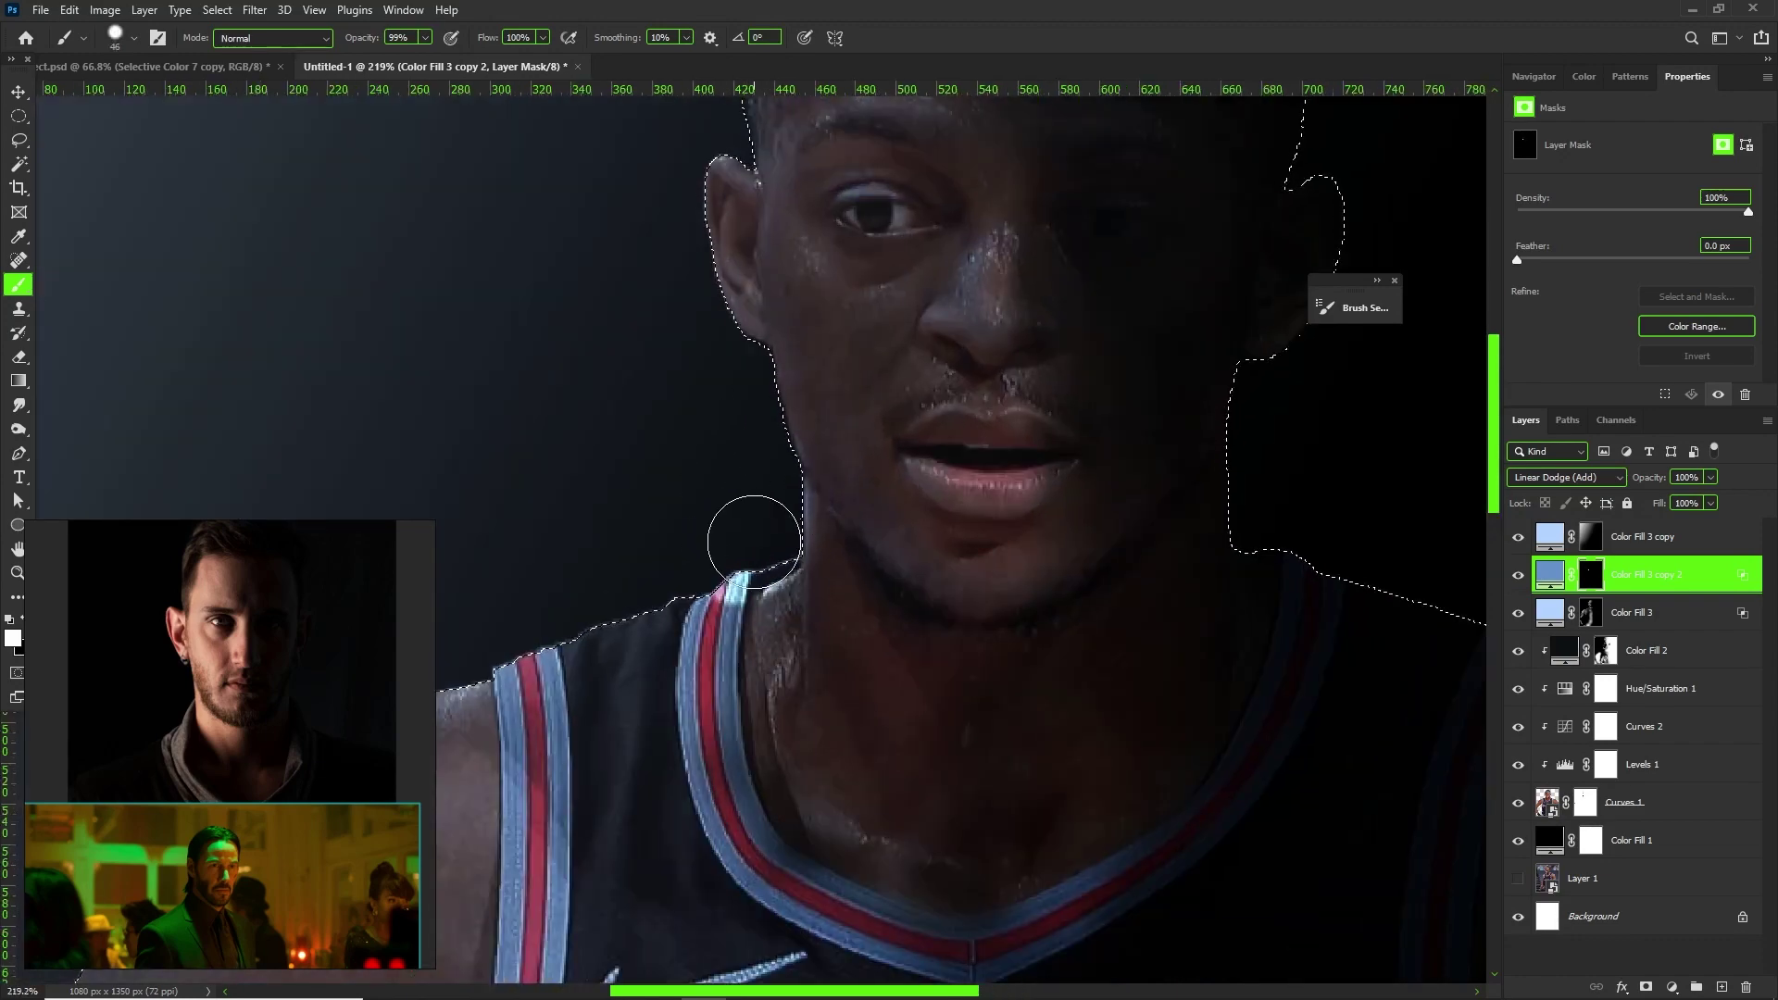
pyautogui.scroll(-4, 704, 278)
pyautogui.scroll(6, 718, 260)
pyautogui.keyDown('alt'); pyautogui.moveTo(714, 268); pyautogui.dragTo(681, 269); pyautogui.keyUp('alt')
pyautogui.moveTo(731, 510)
pyautogui.mouseDown()
pyautogui.moveTo(703, 401)
pyautogui.moveTo(735, 203)
pyautogui.mouseUp()
pyautogui.scroll(2, 751, 217)
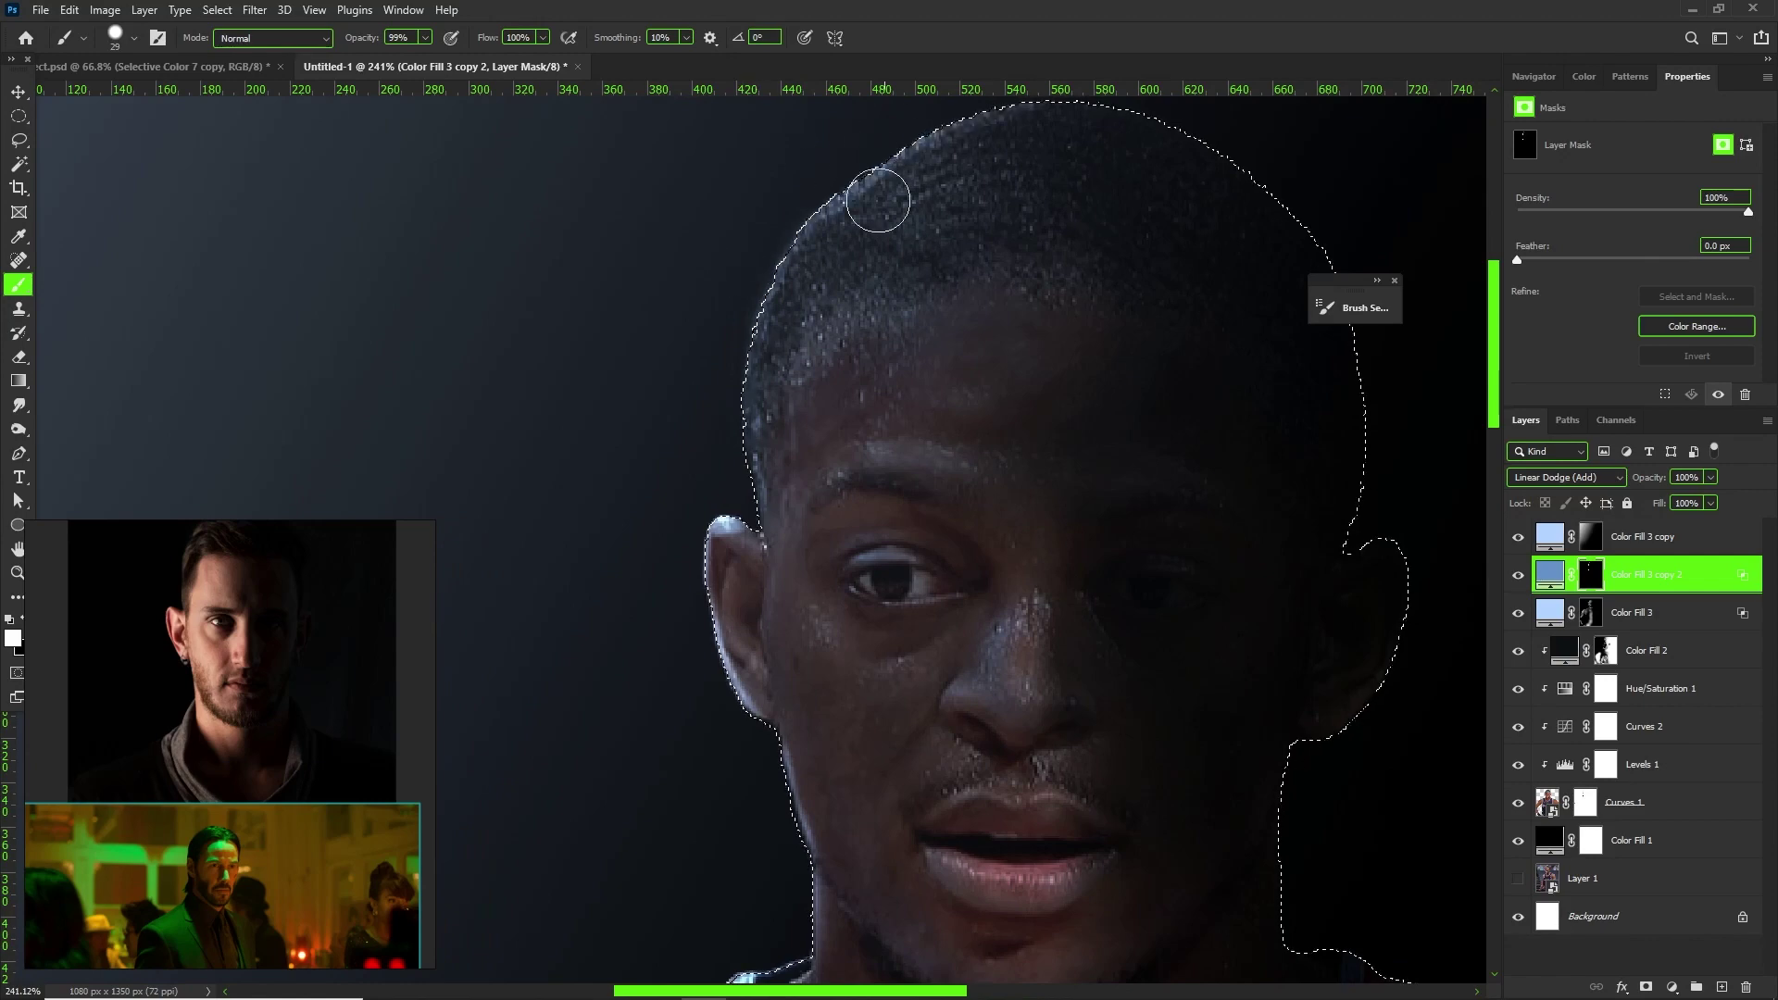
# - Enlarge the brush and paint rim light along the lit shoulder and upper arm within the player's outline
pyautogui.scroll(-6, 500, 445)
pyautogui.press(']')
pyautogui.press(']')
pyautogui.scroll(5, 563, 578)
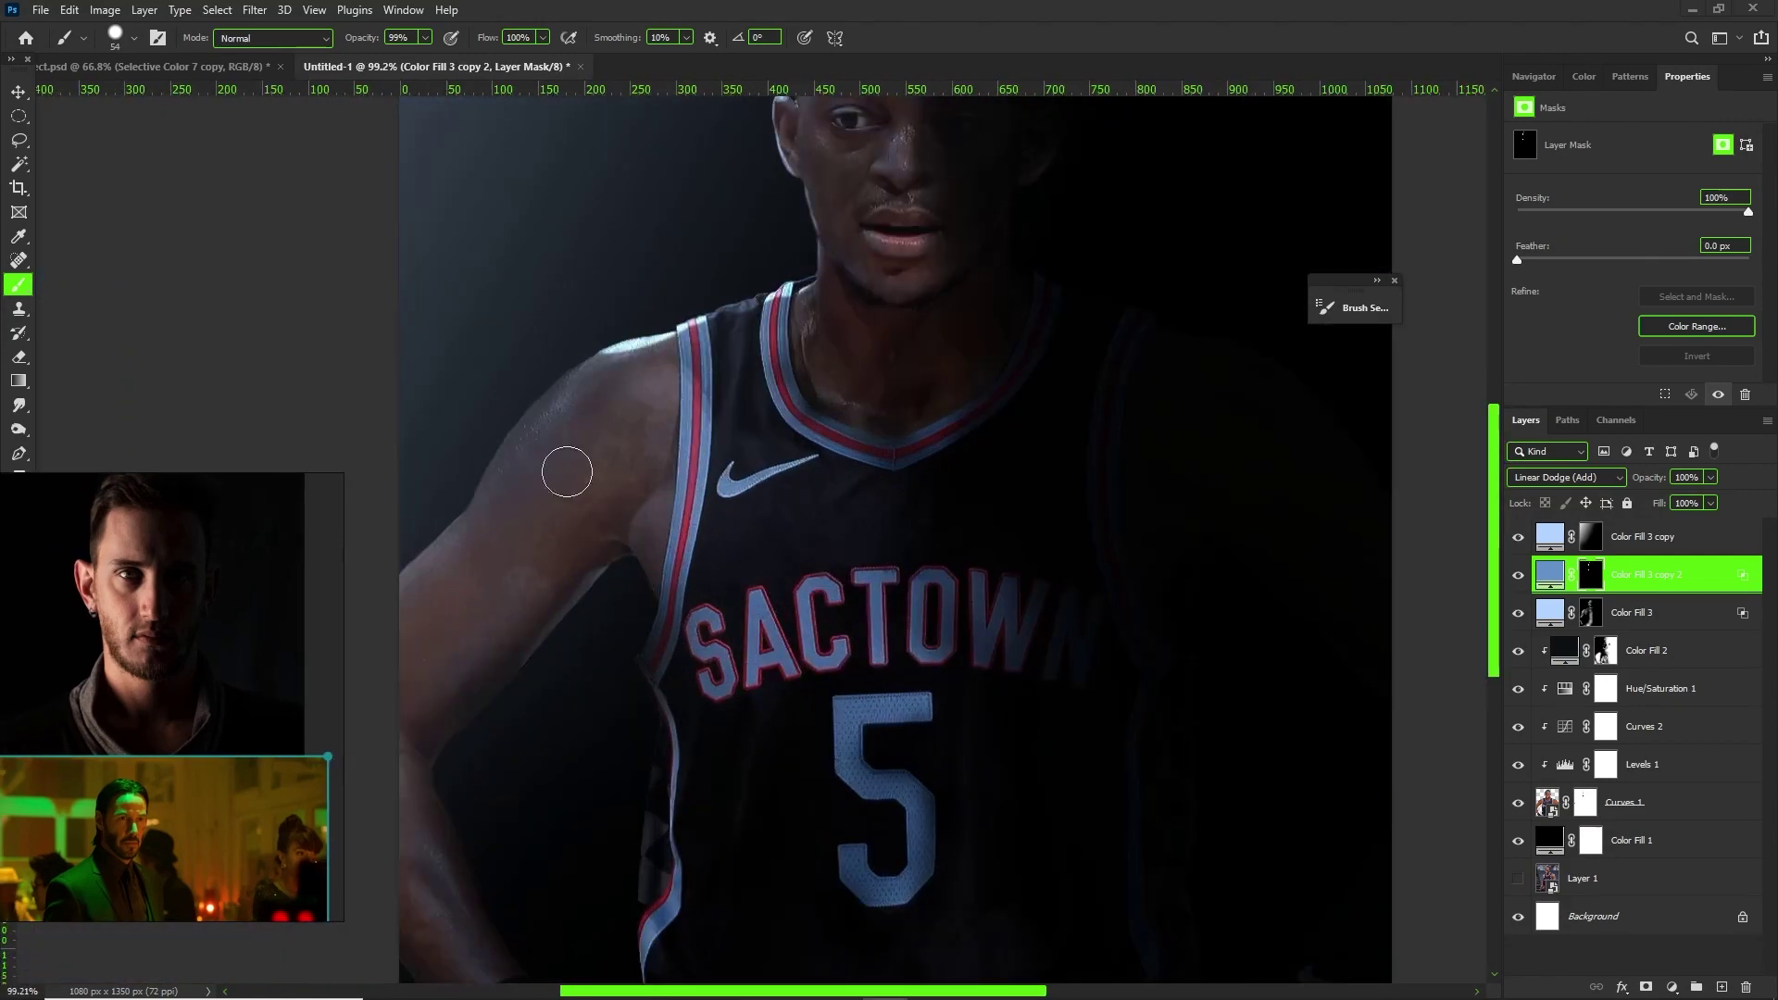
pyautogui.moveTo(501, 477)
pyautogui.keyDown('alt'); pyautogui.mouseDown()
pyautogui.moveTo(532, 477)
pyautogui.moveTo(466, 414)
pyautogui.mouseUp(); pyautogui.keyUp('alt')
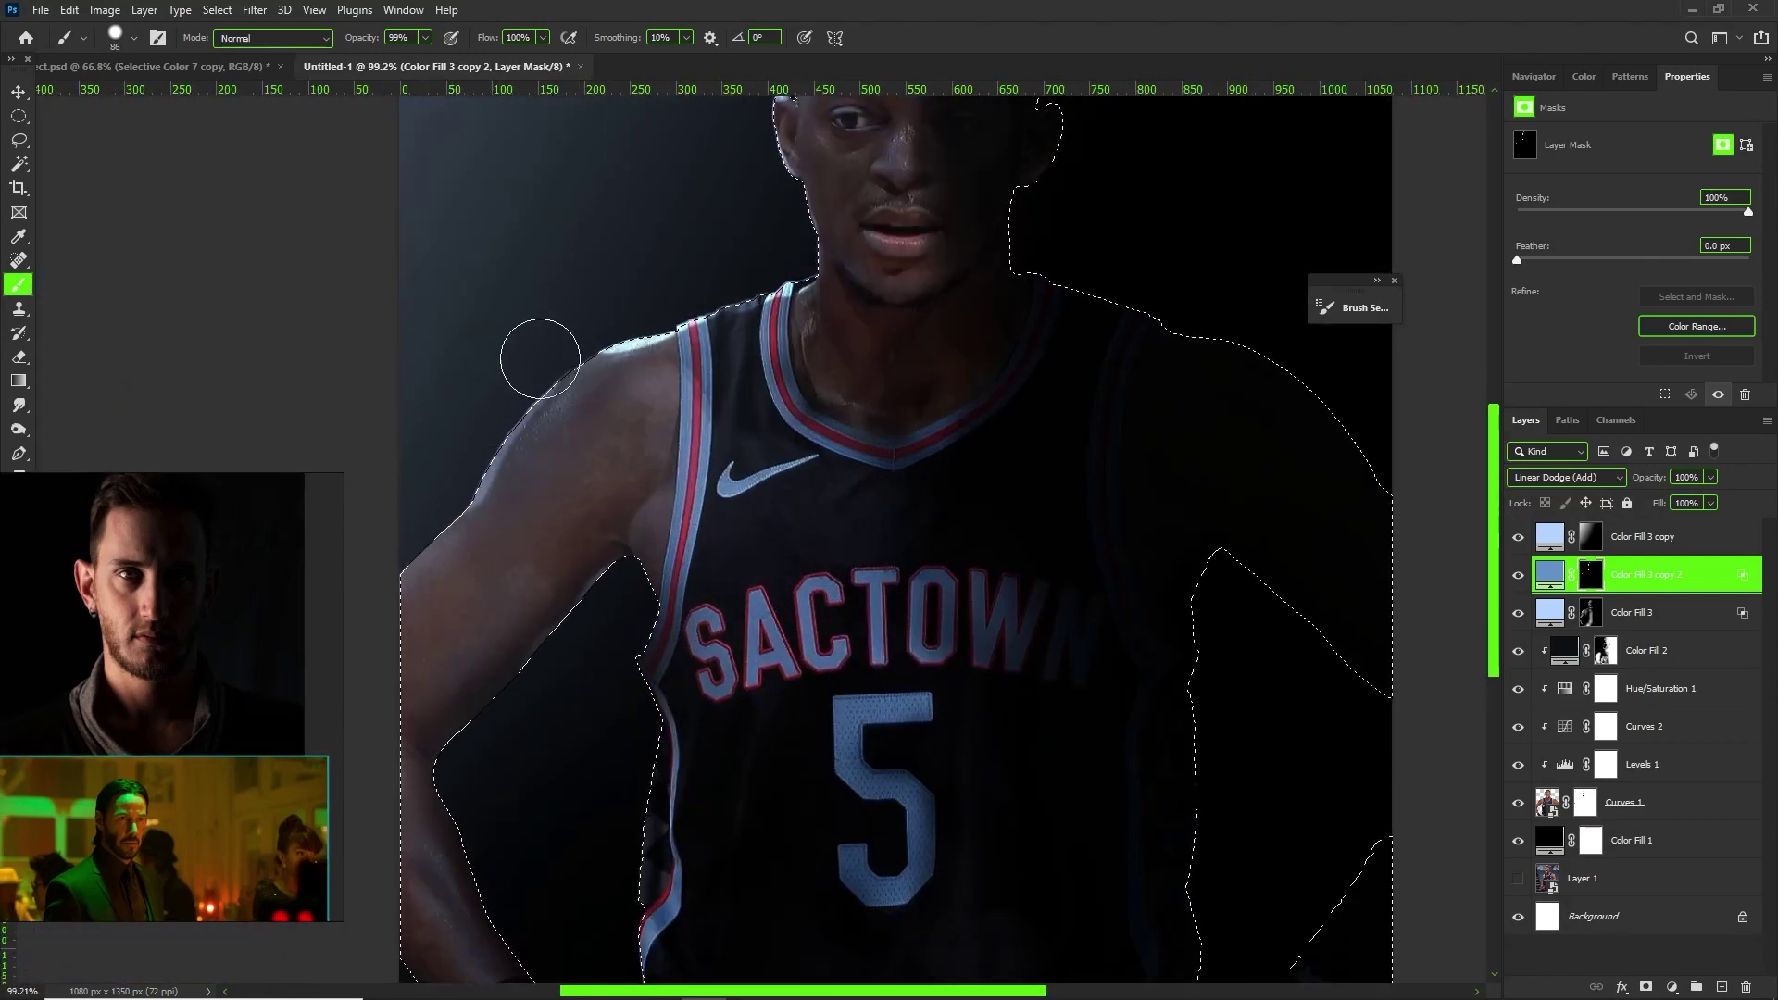
# - Change the fill colour of Color Fill 3 copy 2 to a brighter blue
pyautogui.scroll(-2, 500, 389)
pyautogui.scroll(-6, 435, 408)
pyautogui.scroll(9, 680, 336)
pyautogui.scroll(-5, 435, 722)
pyautogui.scroll(3, 735, 297)
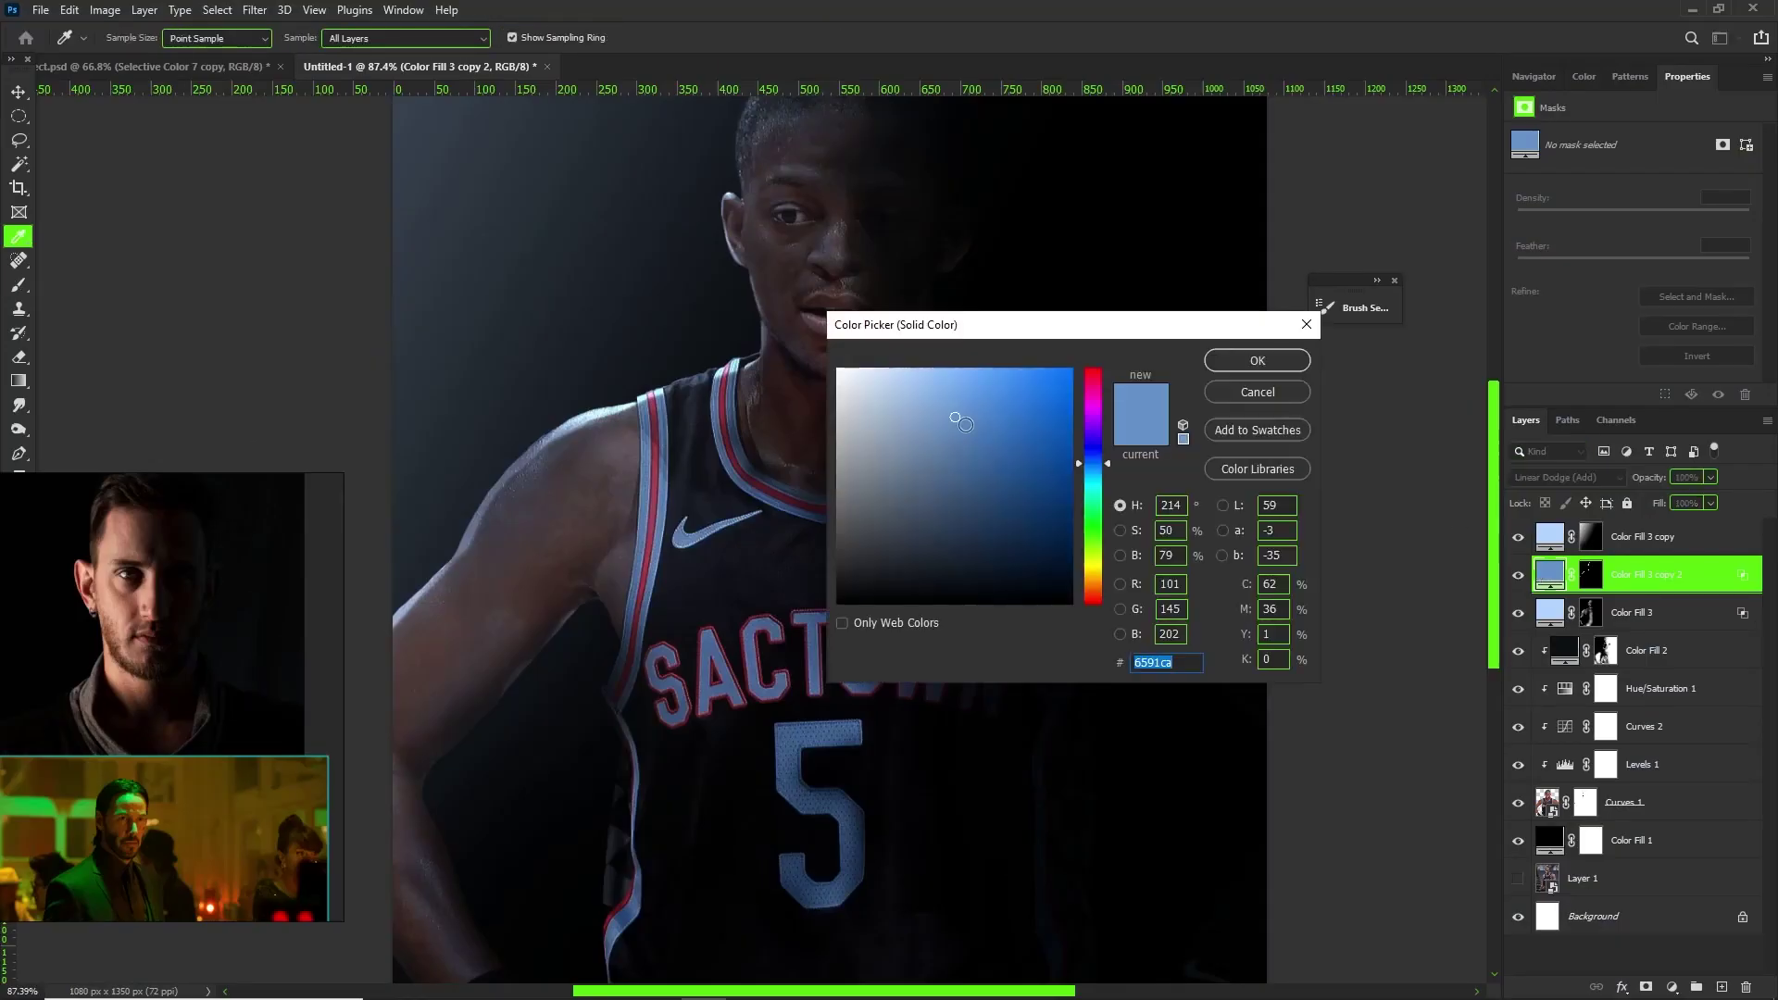
pyautogui.moveTo(965, 424); pyautogui.dragTo(973, 377)
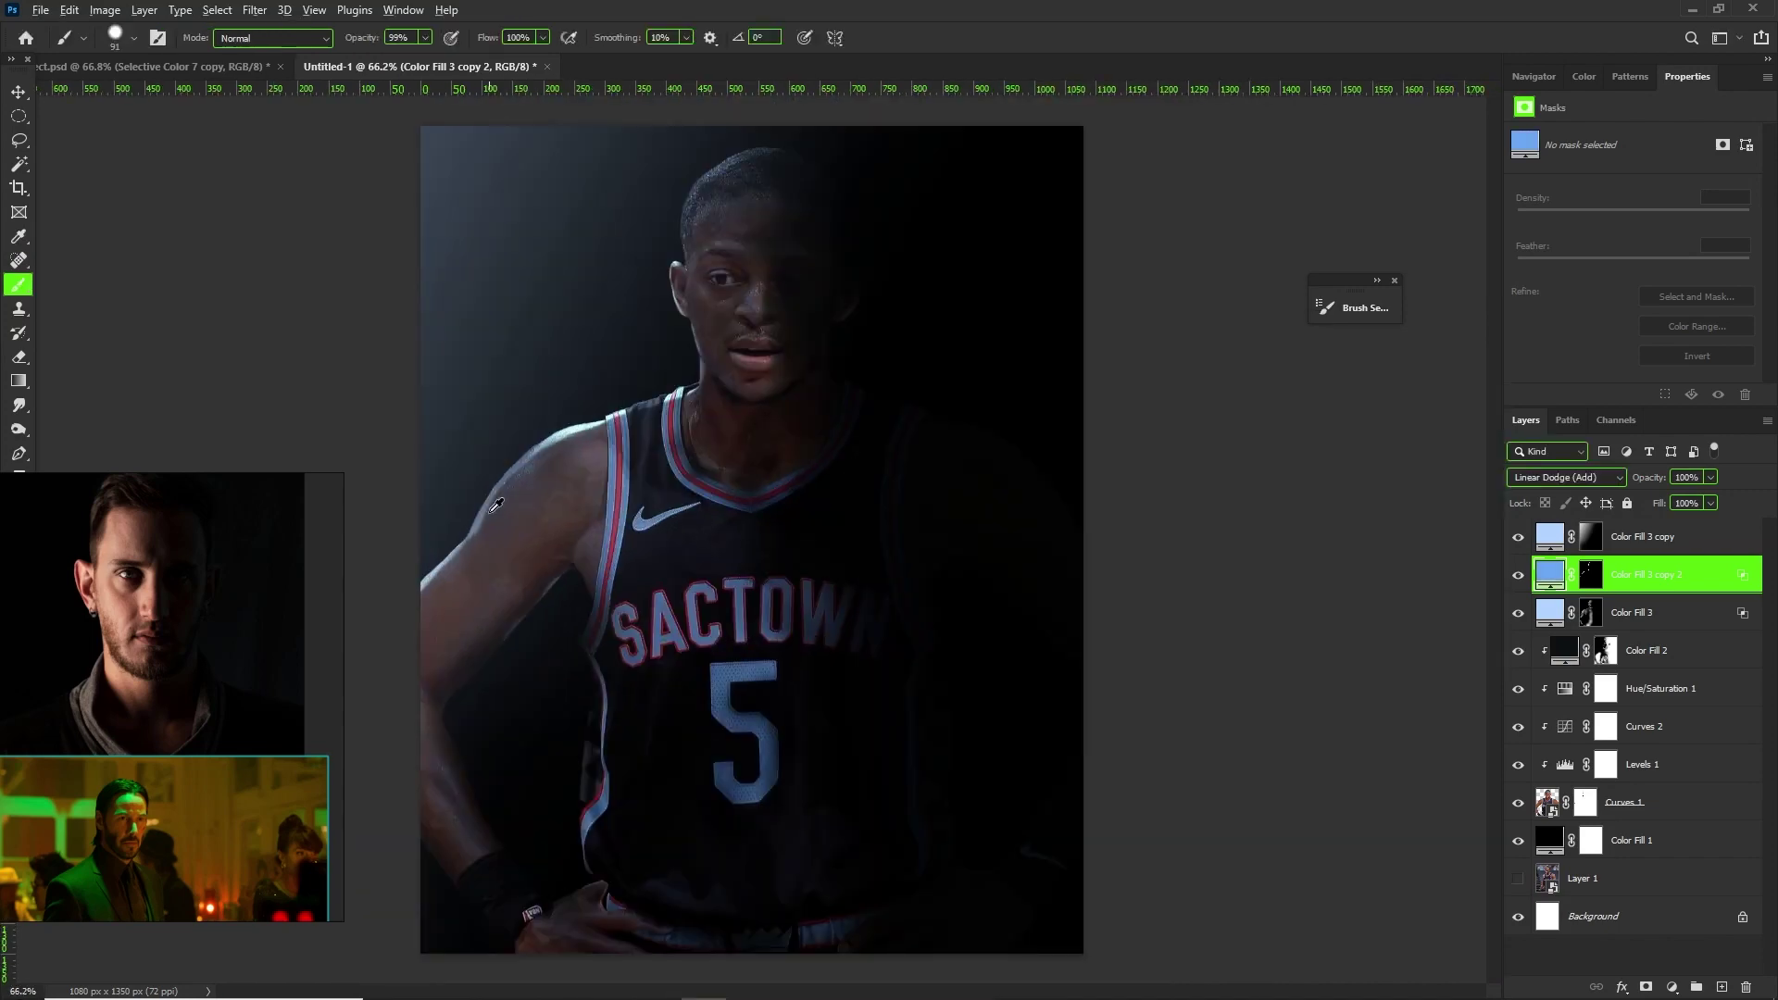
# - Smudge the rim light on the Color Fill 3 copy 2 mask at 31% strength to soften it into the lit shoulder
pyautogui.scroll(6, 516, 518)
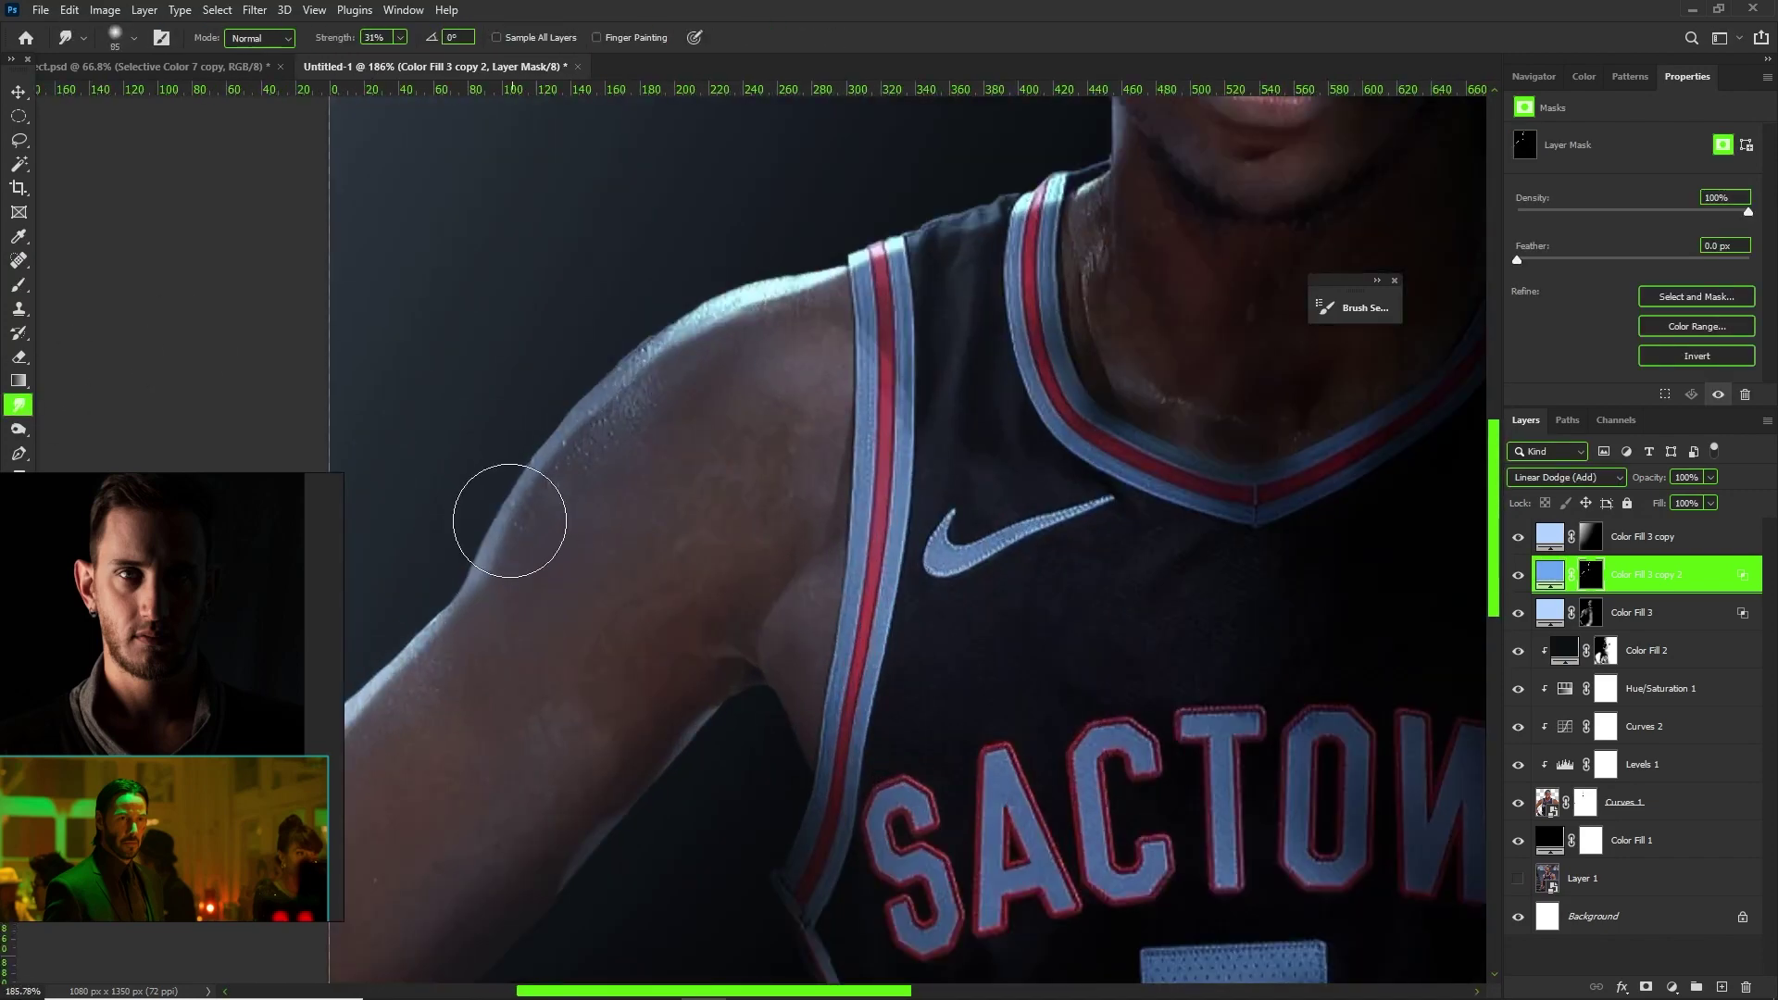
pyautogui.scroll(-3, 953, 409)
pyautogui.scroll(5, 988, 556)
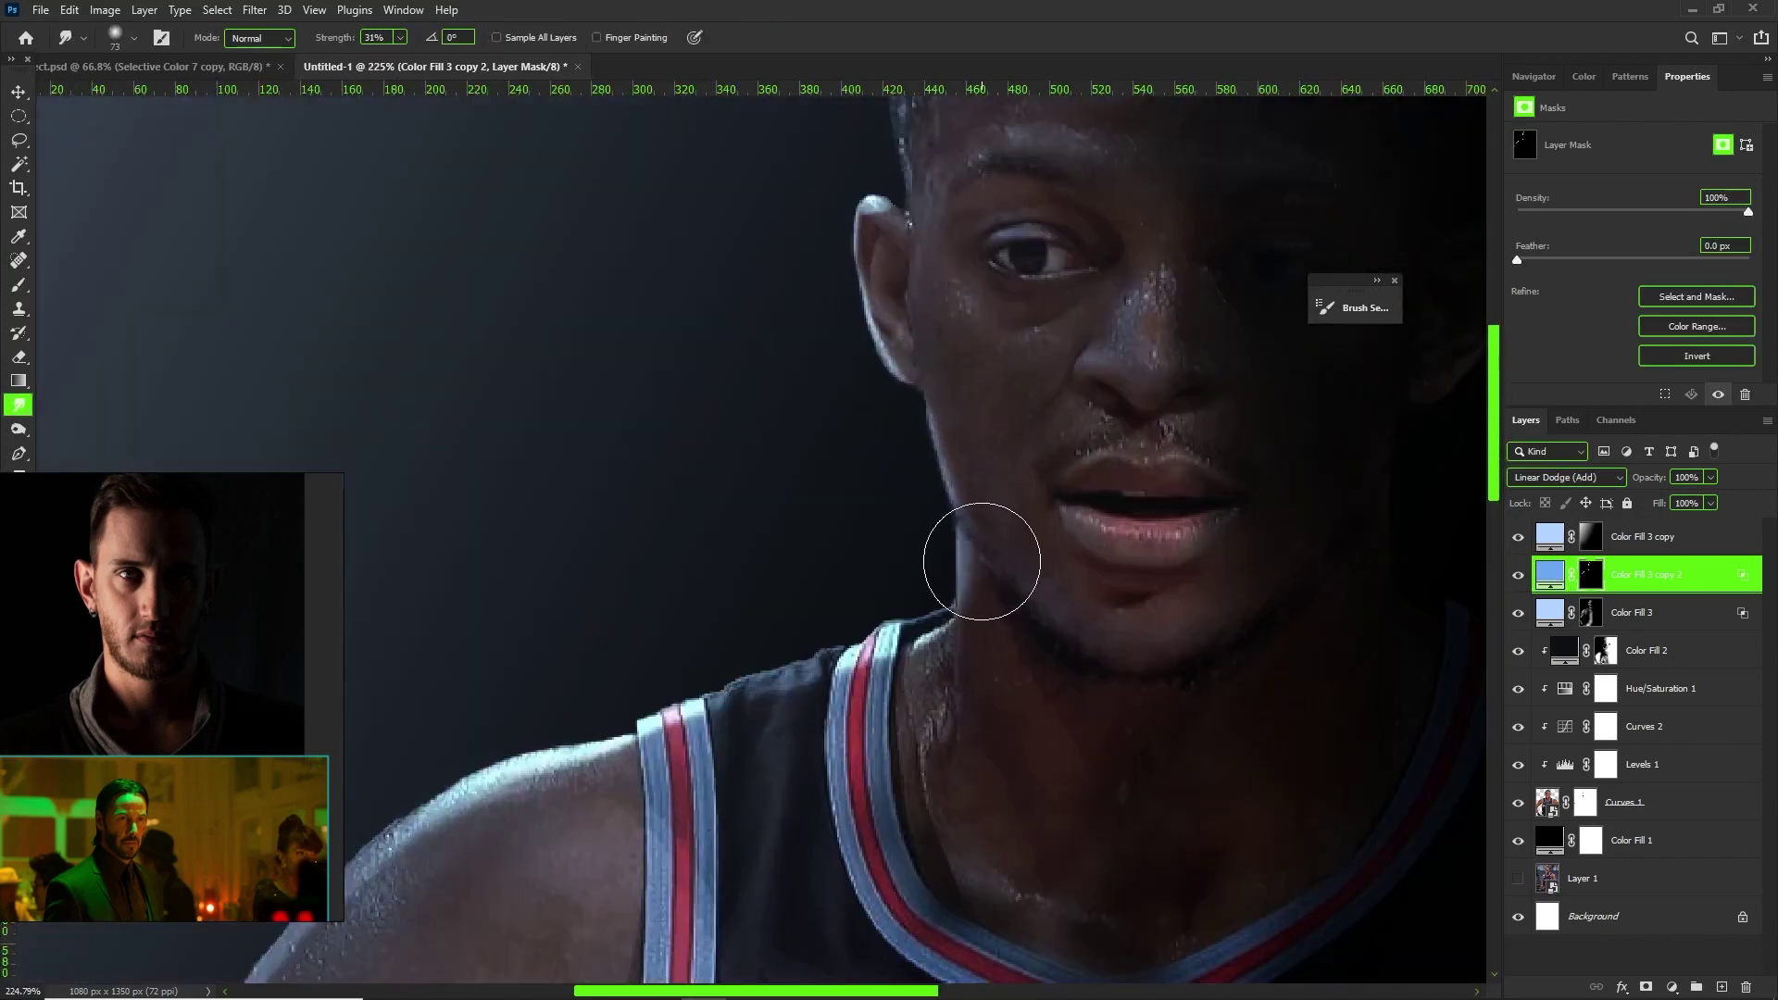
# - Draw a narrow pen path along the lit jawline and convert it to a selection for brushing
pyautogui.press('p')
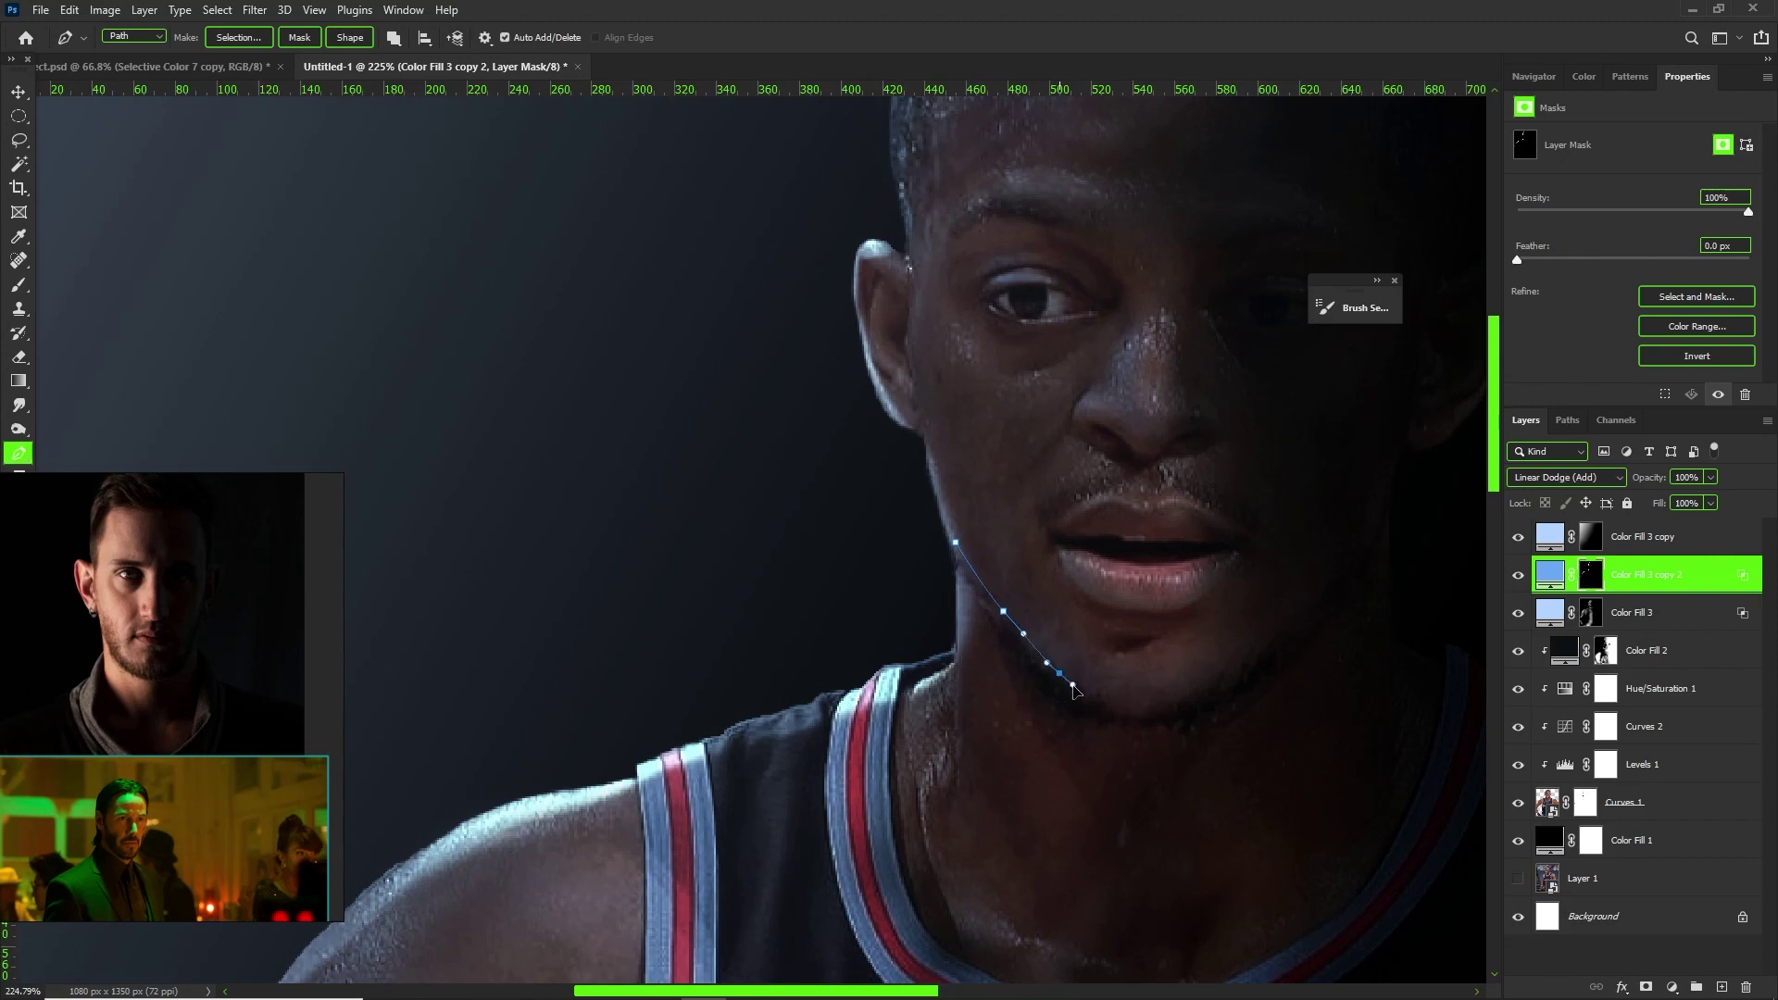
pyautogui.rightClick(958, 542)
pyautogui.click(936, 607)
pyautogui.click(982, 286)
pyautogui.press('b')
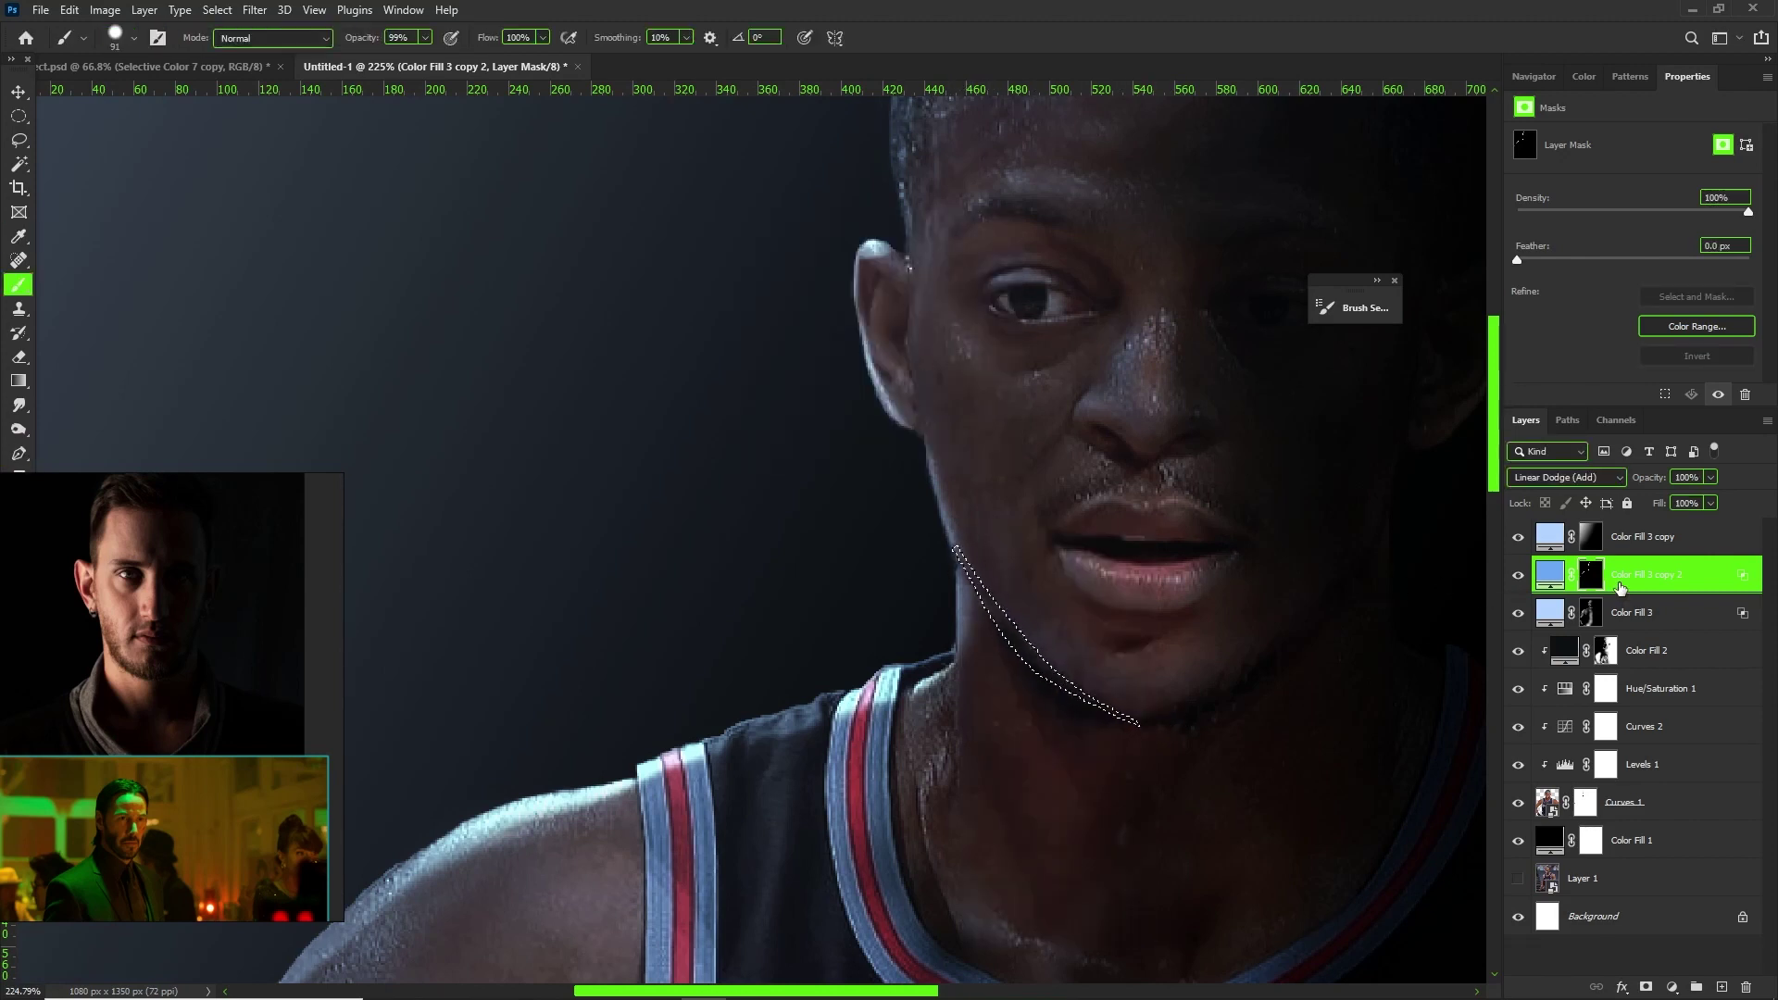
# - Move Color Fill 3 copy 2 to the top of the layer stack and paint light along the jawline, refining with a smaller brush
pyautogui.moveTo(1615, 585); pyautogui.dragTo(1614, 524)
pyautogui.moveTo(1093, 639)
pyautogui.mouseDown()
pyautogui.moveTo(1115, 654)
pyautogui.moveTo(1065, 623)
pyautogui.mouseUp()
pyautogui.hotkey('ctrl', 'd')
pyautogui.scroll(4, 1109, 628)
pyautogui.press('[')
pyautogui.press('[')
pyautogui.press('[')
pyautogui.press('[')
pyautogui.press('[')
pyautogui.press('[')
pyautogui.scroll(-5, 1191, 675)
pyautogui.scroll(3, 972, 574)
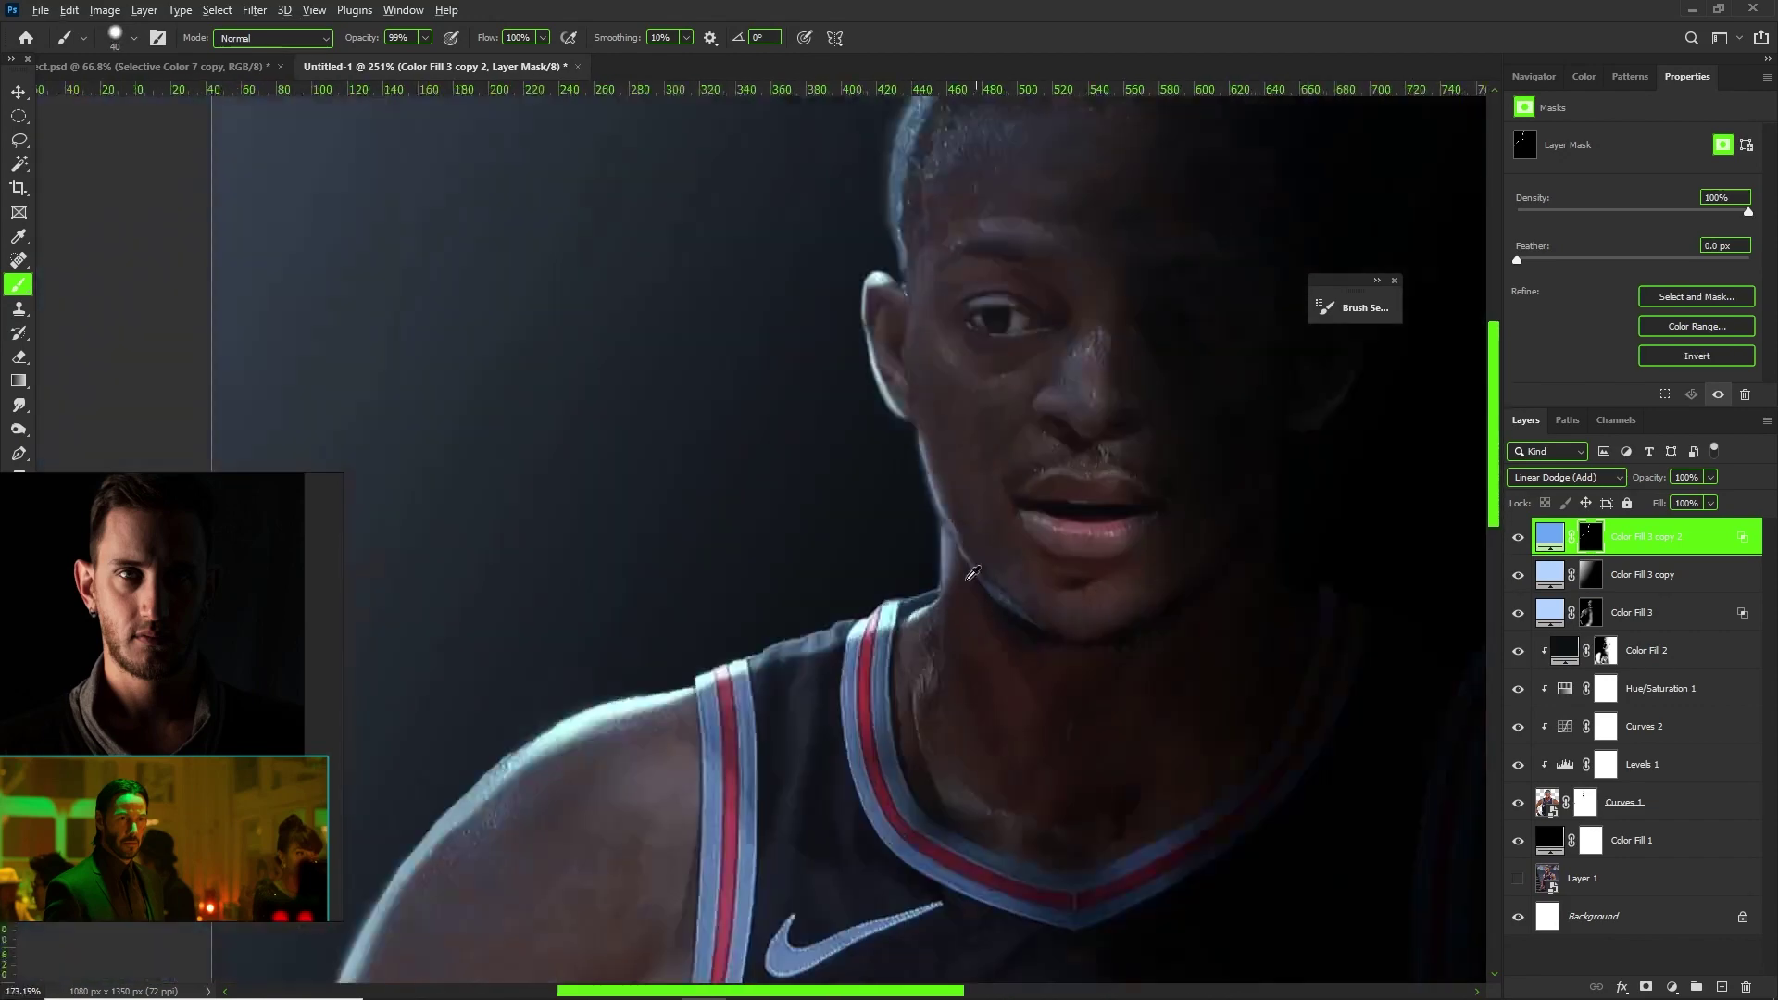
# - Split the underlying layer's black Blend If slider of Color Fill 3 copy 2 to 0 / 48 on the Gray channel
pyautogui.scroll(-4, 628, 588)
pyautogui.rightClick(1592, 538)
pyautogui.click(1545, 546)
pyautogui.doubleClick(1709, 538)
pyautogui.moveTo(1111, 296); pyautogui.dragTo(1499, 239)
pyautogui.moveTo(1528, 606); pyautogui.dragTo(1491, 606)
pyautogui.moveTo(1498, 243); pyautogui.dragTo(1206, 286)
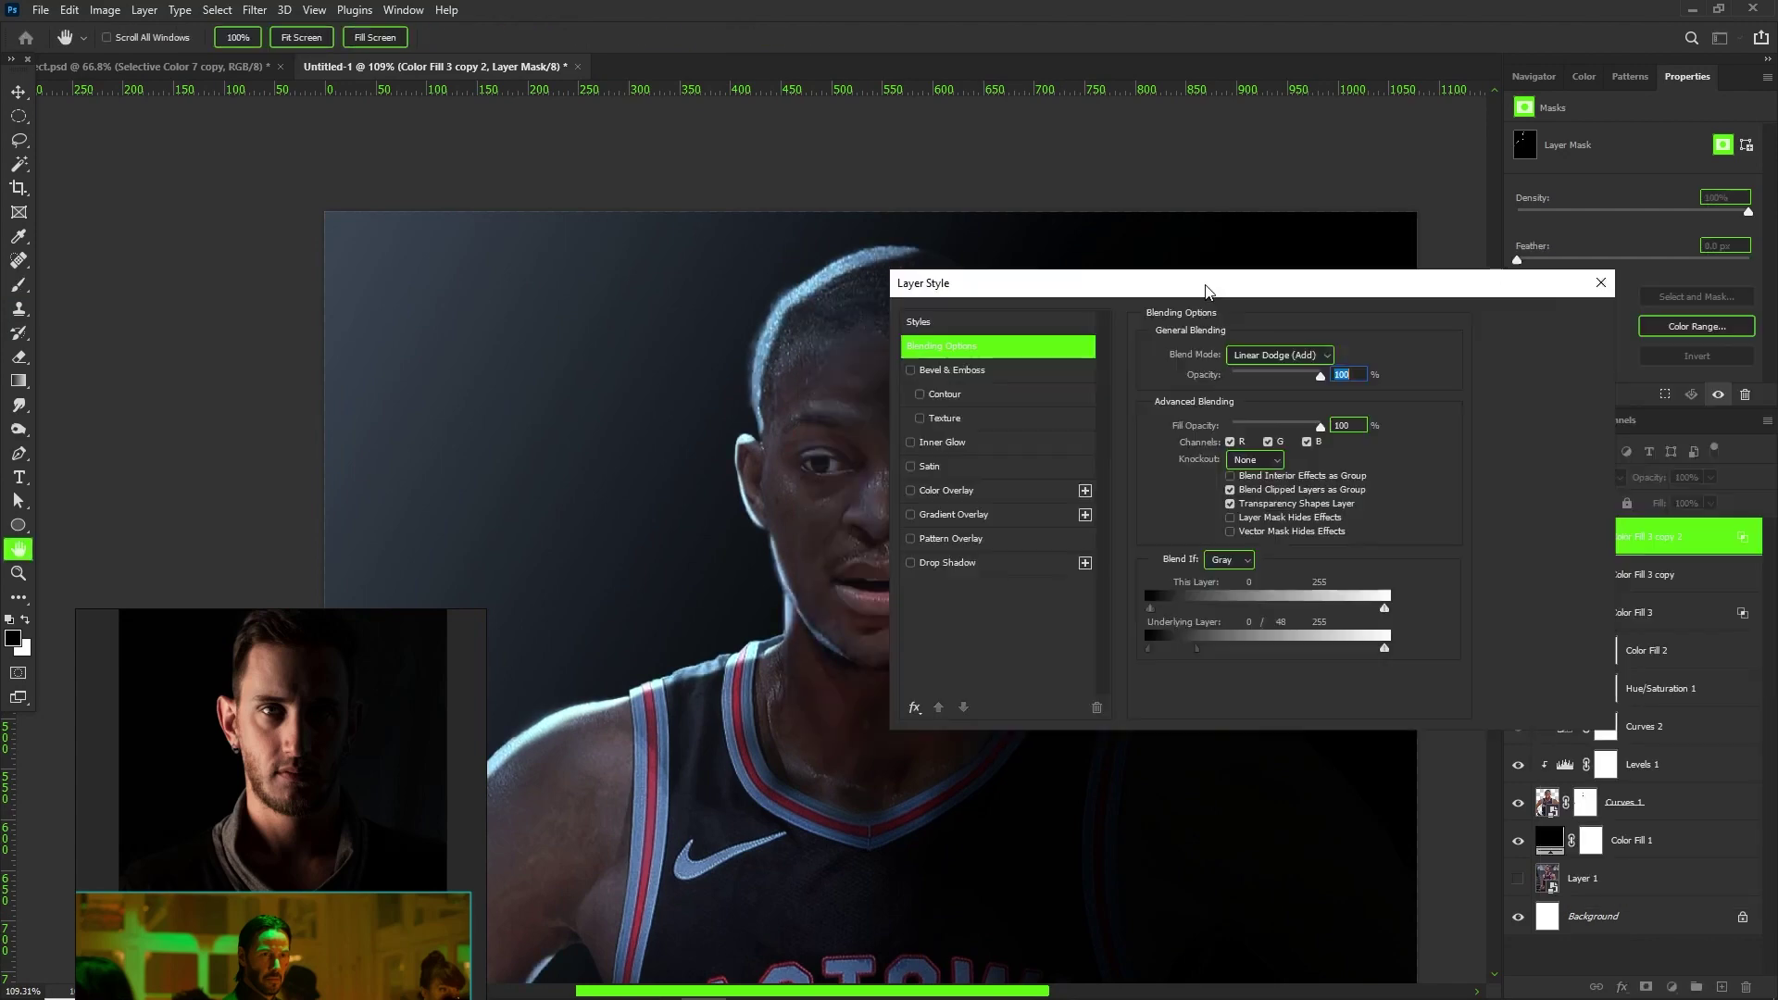
pyautogui.press('Return')
# - Refine the rim light around the head edge and lit ear on the mask with a very small brush
pyautogui.scroll(5, 871, 343)
pyautogui.moveTo(673, 279)
pyautogui.mouseDown()
pyautogui.moveTo(803, 258)
pyautogui.moveTo(983, 177)
pyautogui.mouseUp()
pyautogui.scroll(3, 608, 534)
pyautogui.press('[')
pyautogui.press('[')
pyautogui.press('[')
pyautogui.press('[')
pyautogui.moveTo(638, 447); pyautogui.dragTo(653, 476)
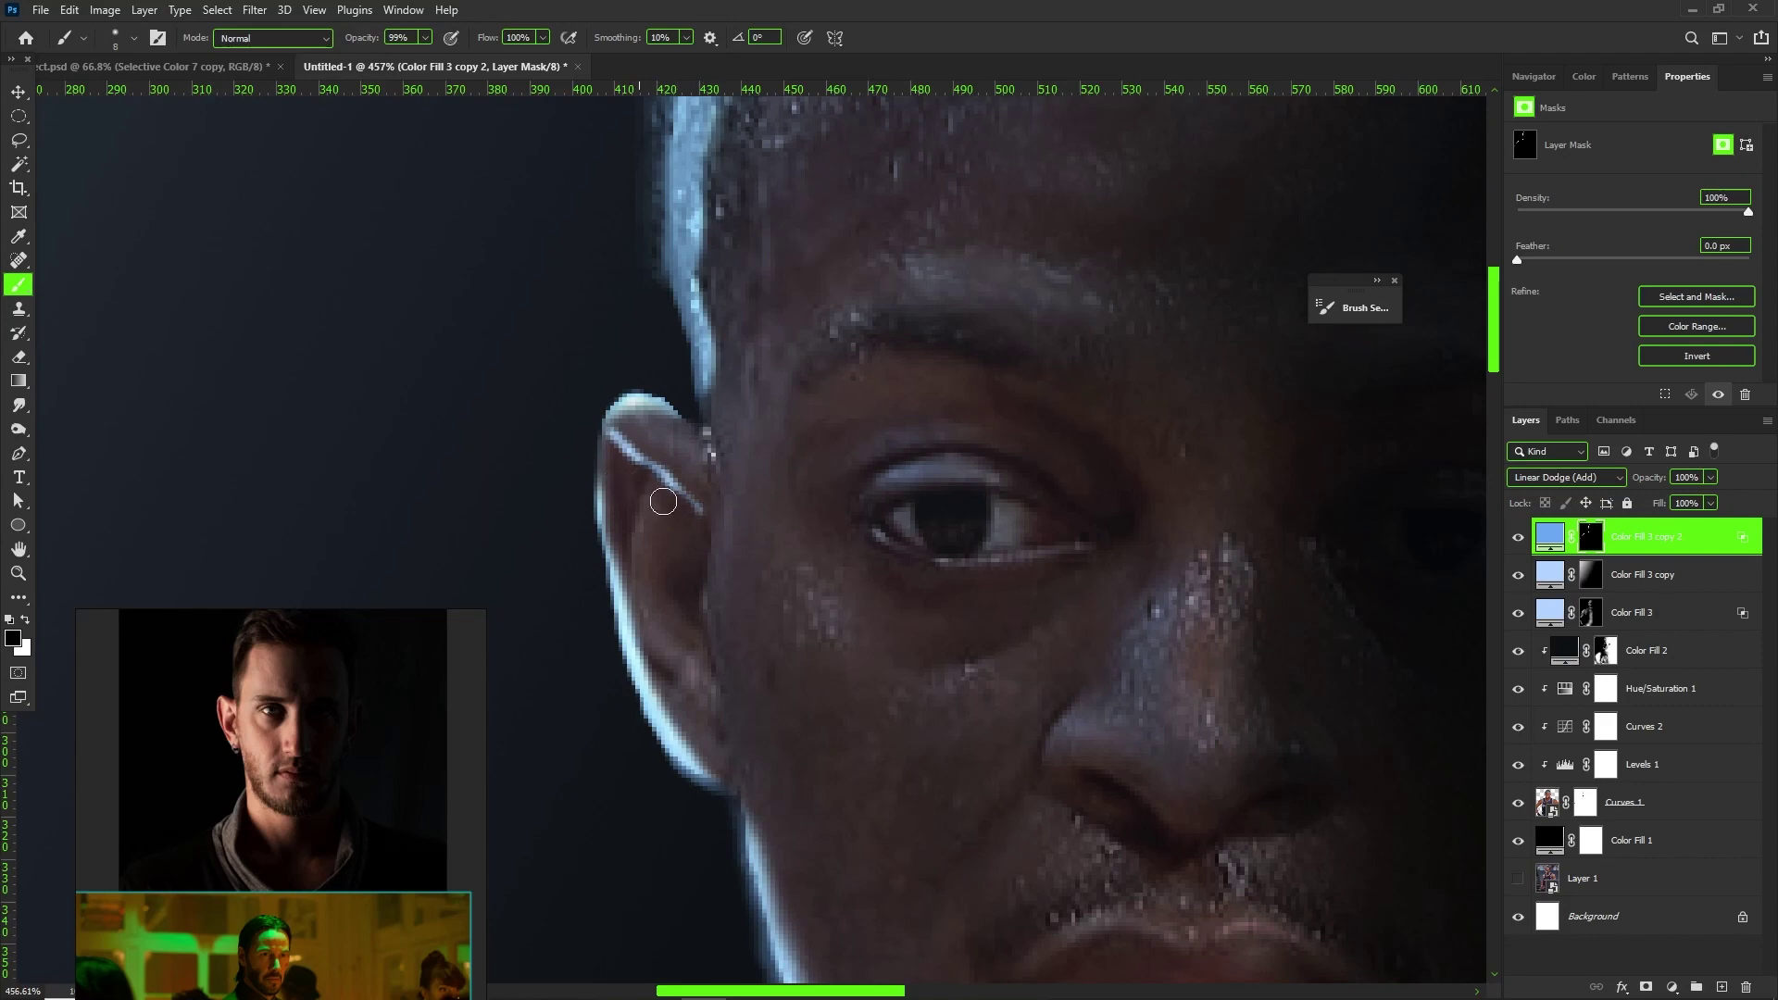
pyautogui.moveTo(634, 477); pyautogui.dragTo(682, 526)
# - Smudge the light on the lit ear at 31% strength to blend its inner edge
pyautogui.scroll(-6, 675, 505)
pyautogui.scroll(6, 657, 473)
pyautogui.click(18, 405)
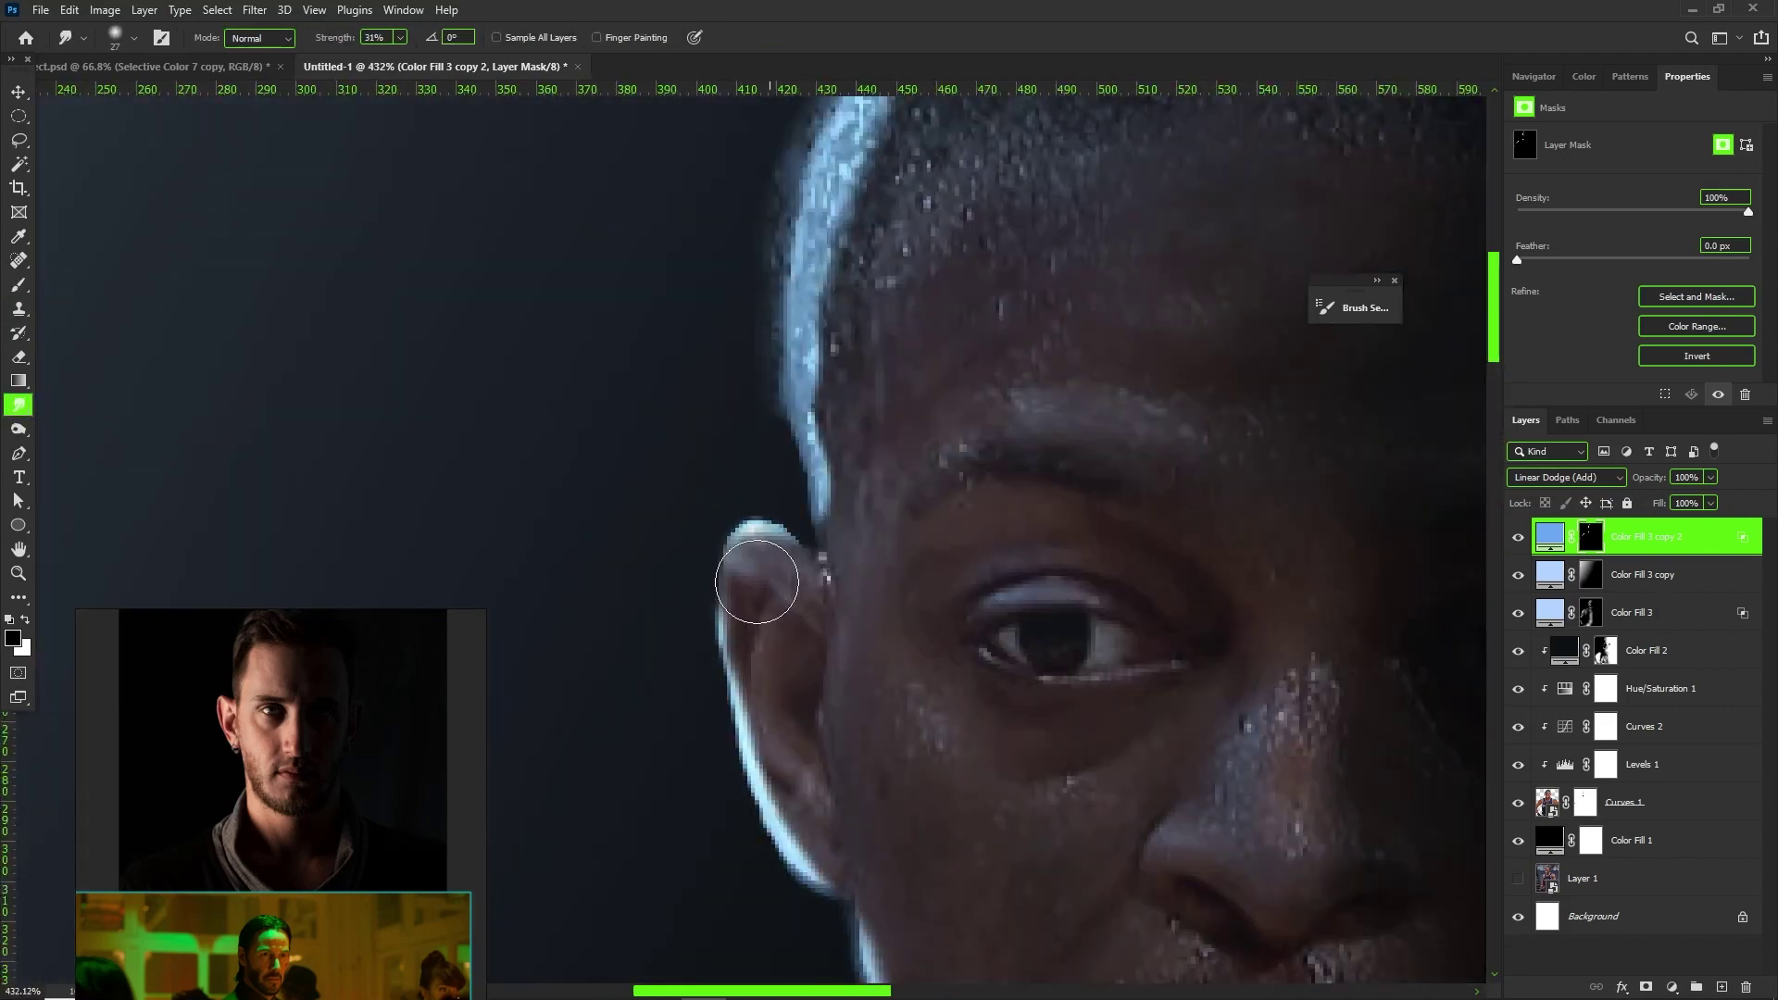
pyautogui.scroll(-6, 769, 581)
# - Paint white rim light along the underarm and the jersey's side edge within the player's outline, and clear the selection
pyautogui.press('b')
pyautogui.scroll(4, 578, 575)
pyautogui.moveTo(462, 681); pyautogui.dragTo(524, 579)
pyautogui.moveTo(532, 550); pyautogui.dragTo(580, 547)
pyautogui.press('x')
pyautogui.keyDown('ctrl'); pyautogui.click(1545, 803); pyautogui.keyUp('ctrl')
pyautogui.moveTo(601, 640); pyautogui.dragTo(593, 640)
pyautogui.scroll(-2, 594, 639)
pyautogui.moveTo(589, 562); pyautogui.dragTo(570, 582)
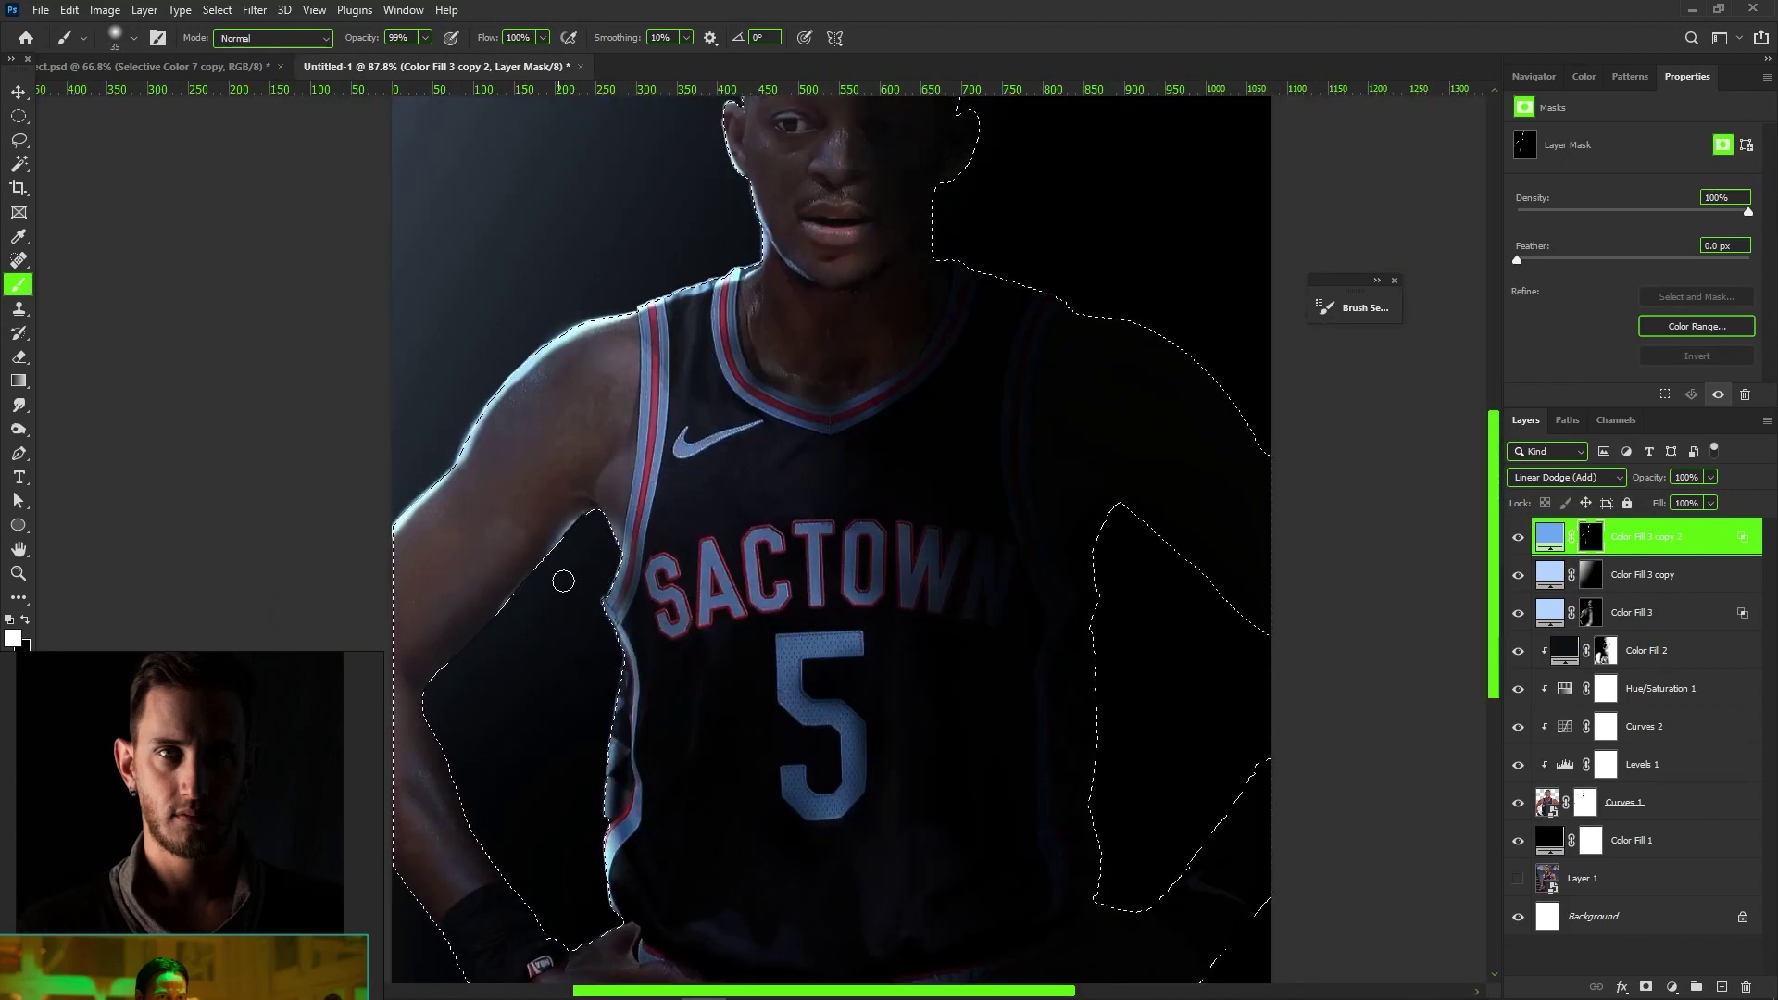
pyautogui.scroll(-1, 519, 838)
pyautogui.hotkey('ctrl', 'd')
# - Soften the inner edge of the arm's rim light with a black brush, lowering the flow to 39%
pyautogui.scroll(2, 454, 630)
pyautogui.press('x')
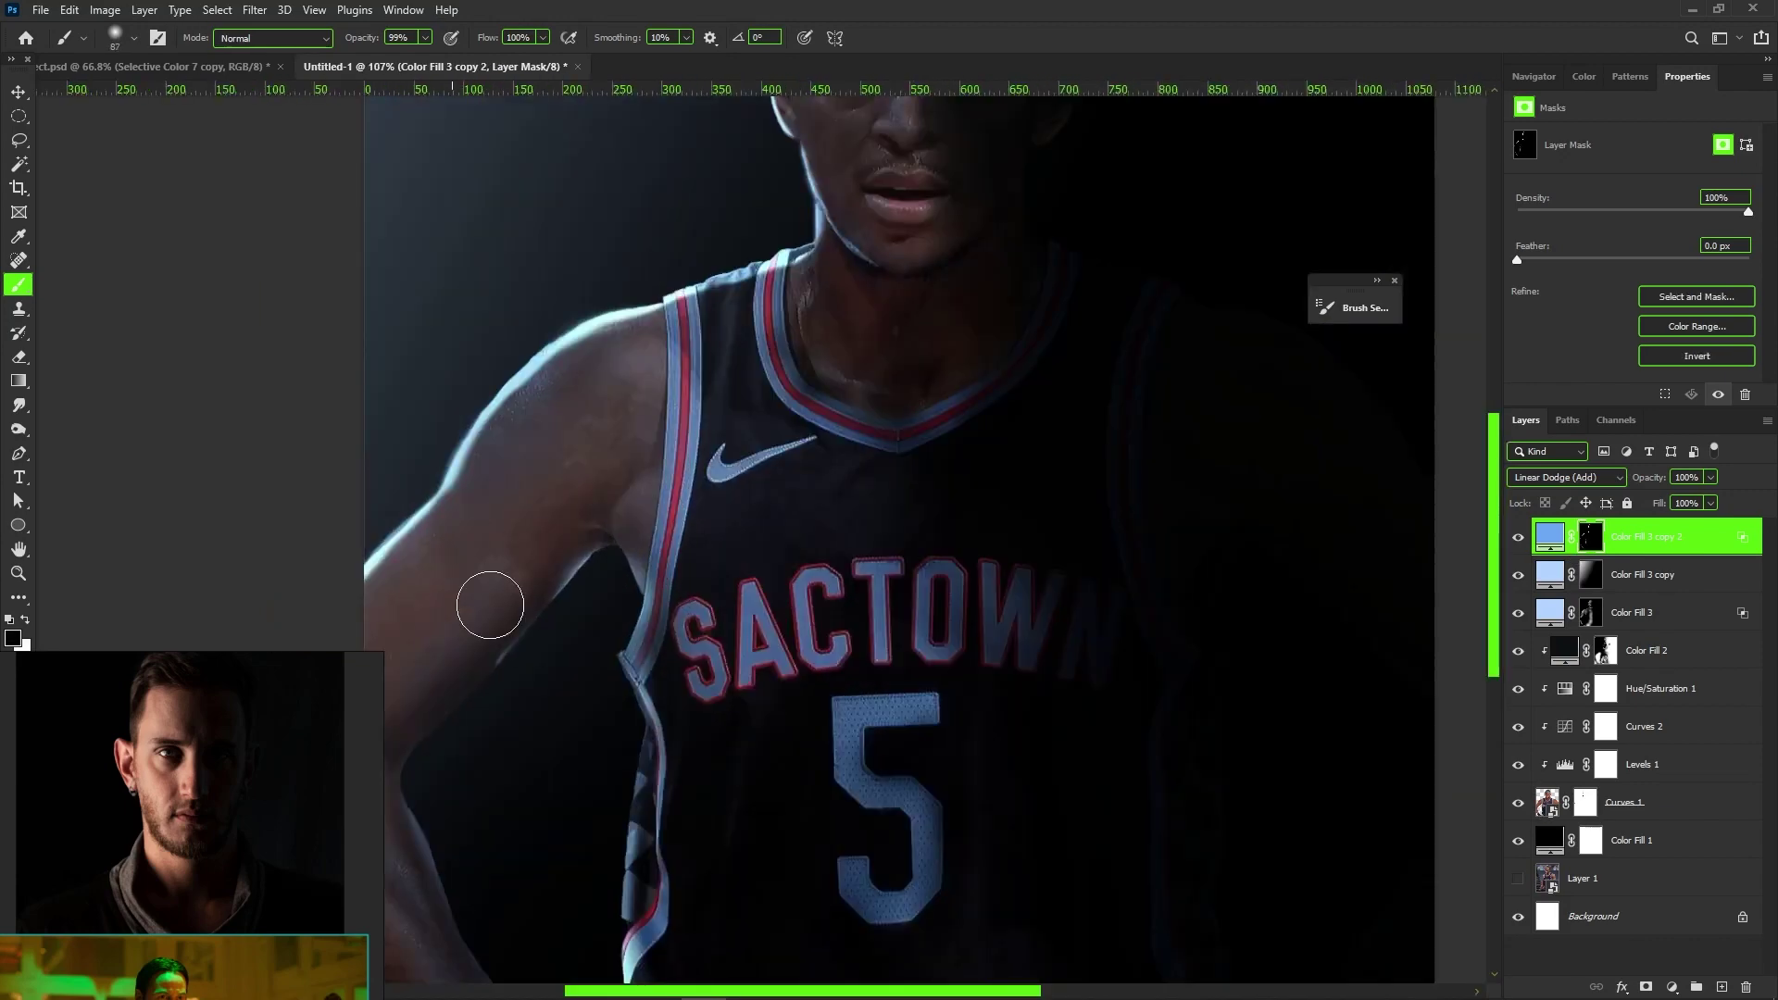
pyautogui.scroll(2, 468, 534)
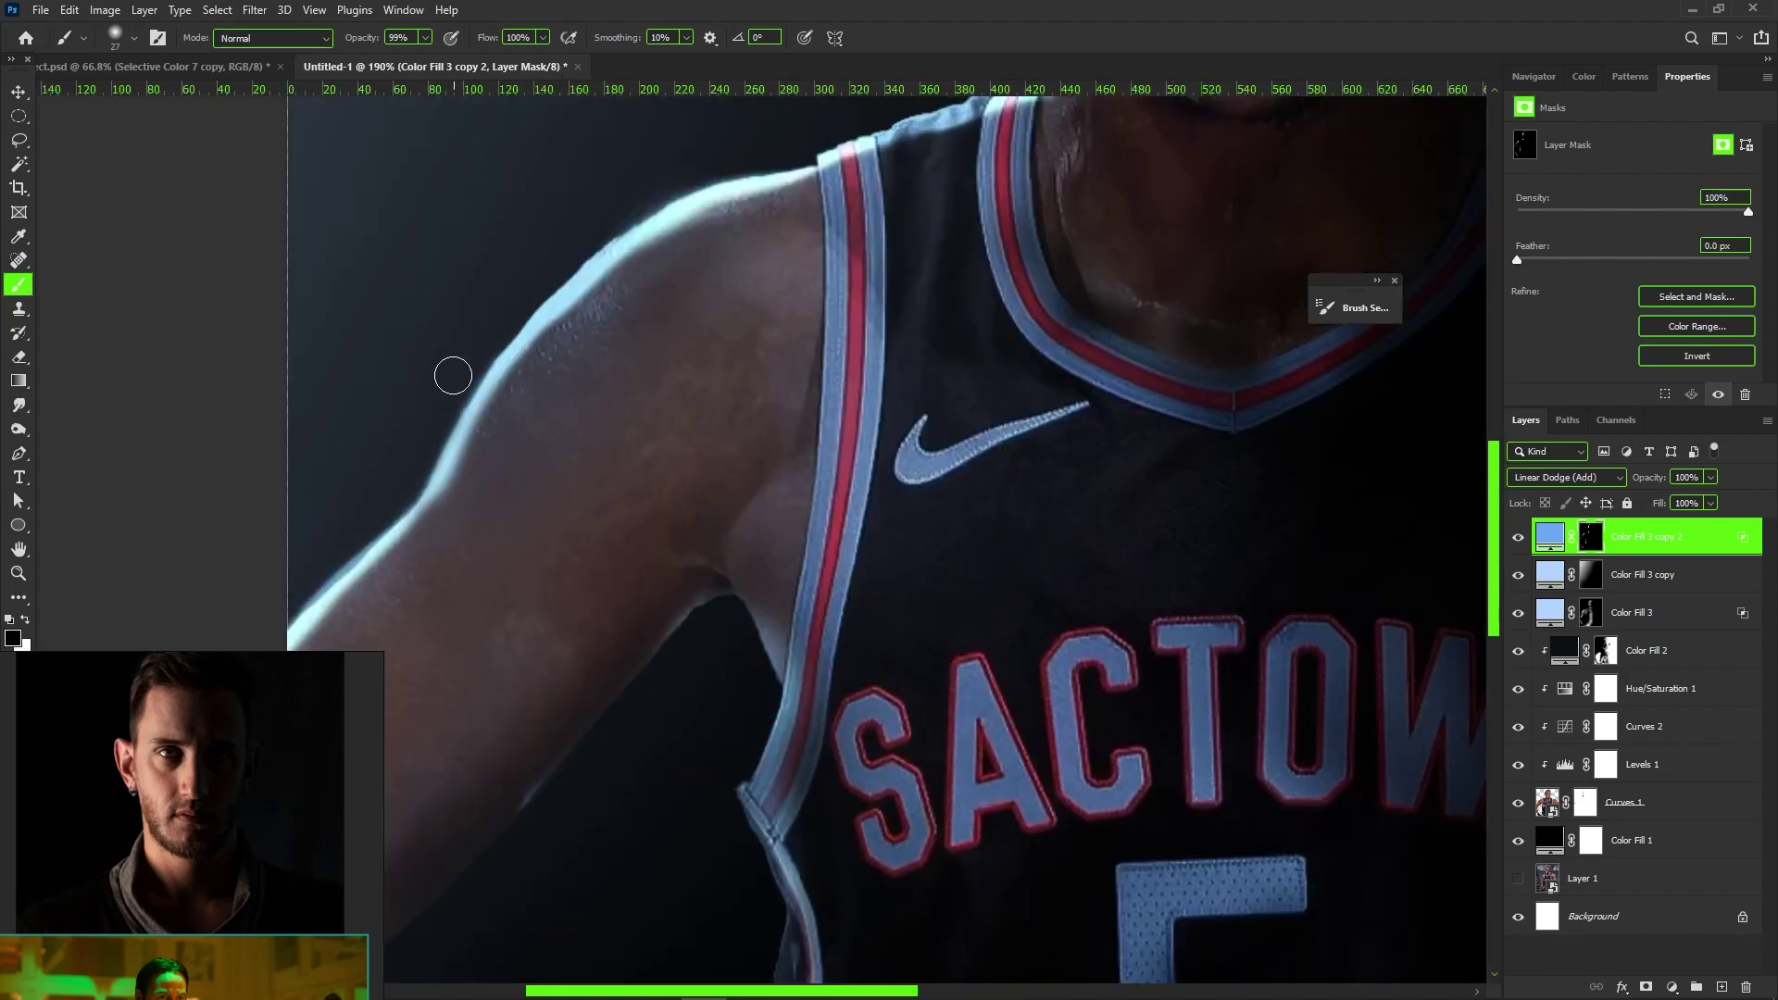
pyautogui.moveTo(432, 459); pyautogui.dragTo(460, 459)
pyautogui.click(542, 37)
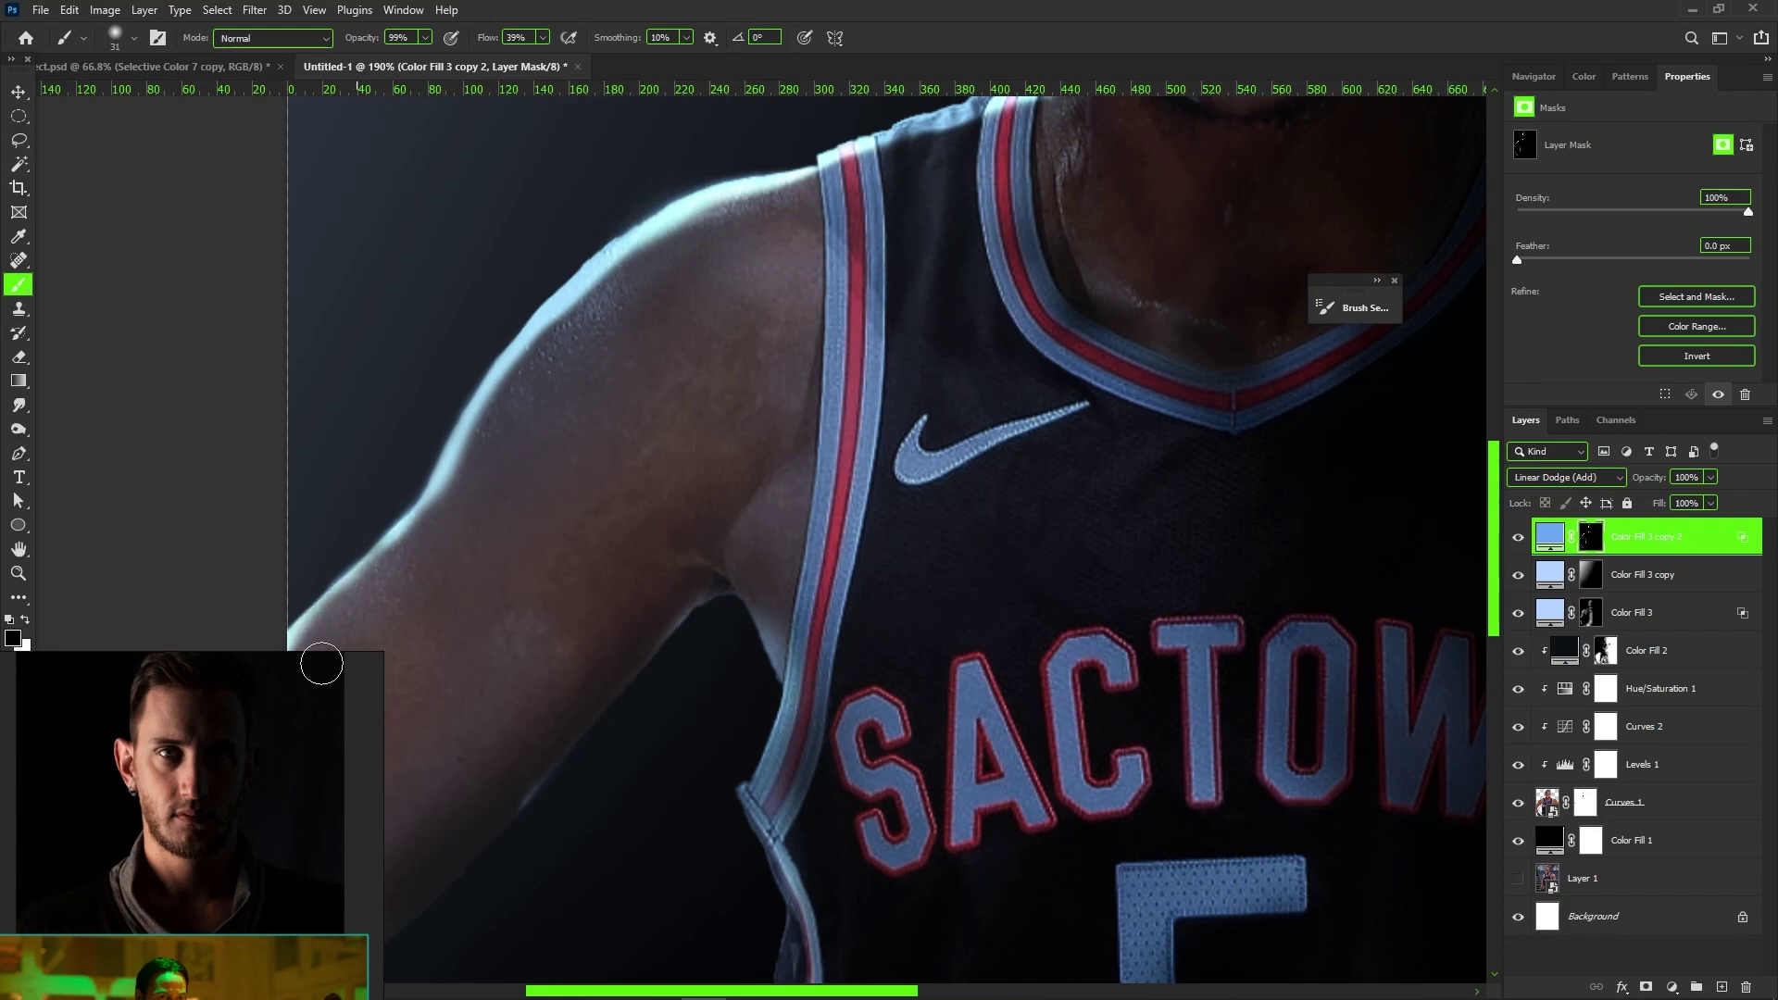
# - Trim the rim light around the player's head and ear with a small black brush at 39% flow
pyautogui.scroll(-5, 597, 295)
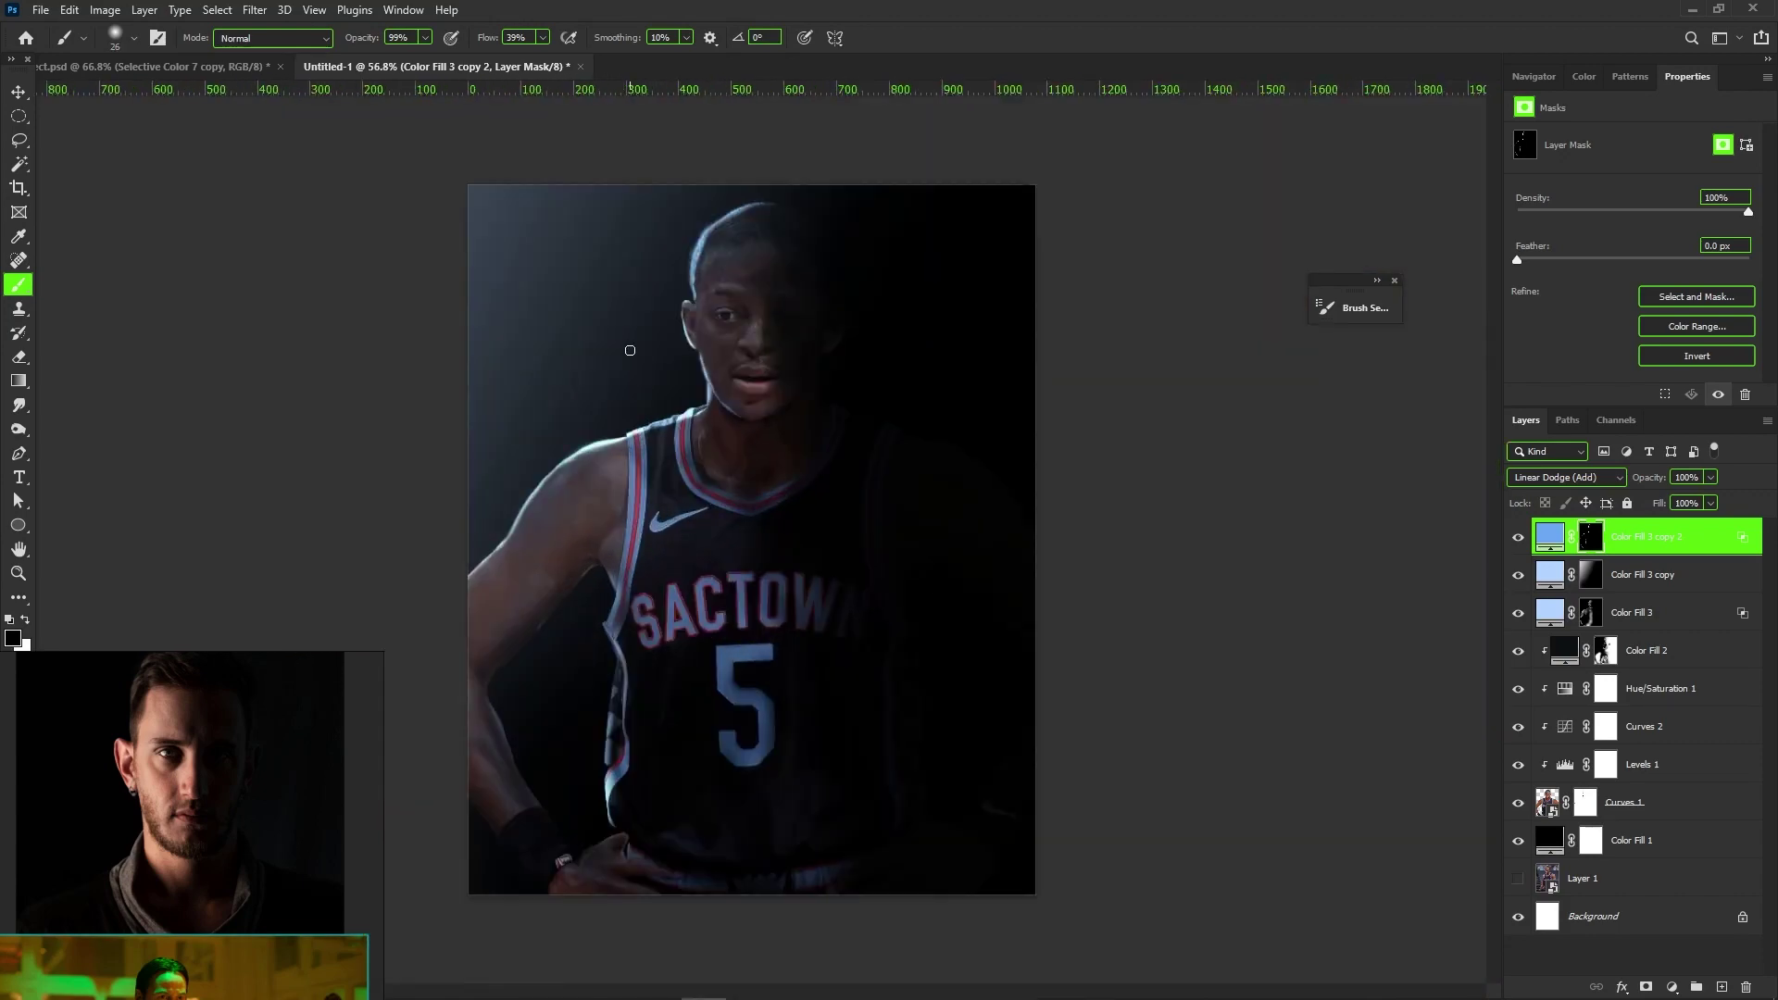
pyautogui.scroll(6, 662, 588)
pyautogui.moveTo(646, 576); pyautogui.dragTo(637, 576)
pyautogui.moveTo(659, 491)
pyautogui.mouseDown()
pyautogui.moveTo(683, 417)
pyautogui.moveTo(917, 179)
pyautogui.mouseUp()
pyautogui.scroll(-5, 917, 179)
pyautogui.scroll(6, 926, 519)
pyautogui.moveTo(591, 371)
pyautogui.mouseDown()
pyautogui.moveTo(583, 389)
pyautogui.moveTo(607, 365)
pyautogui.moveTo(555, 246)
pyautogui.mouseUp()
pyautogui.scroll(-5, 592, 614)
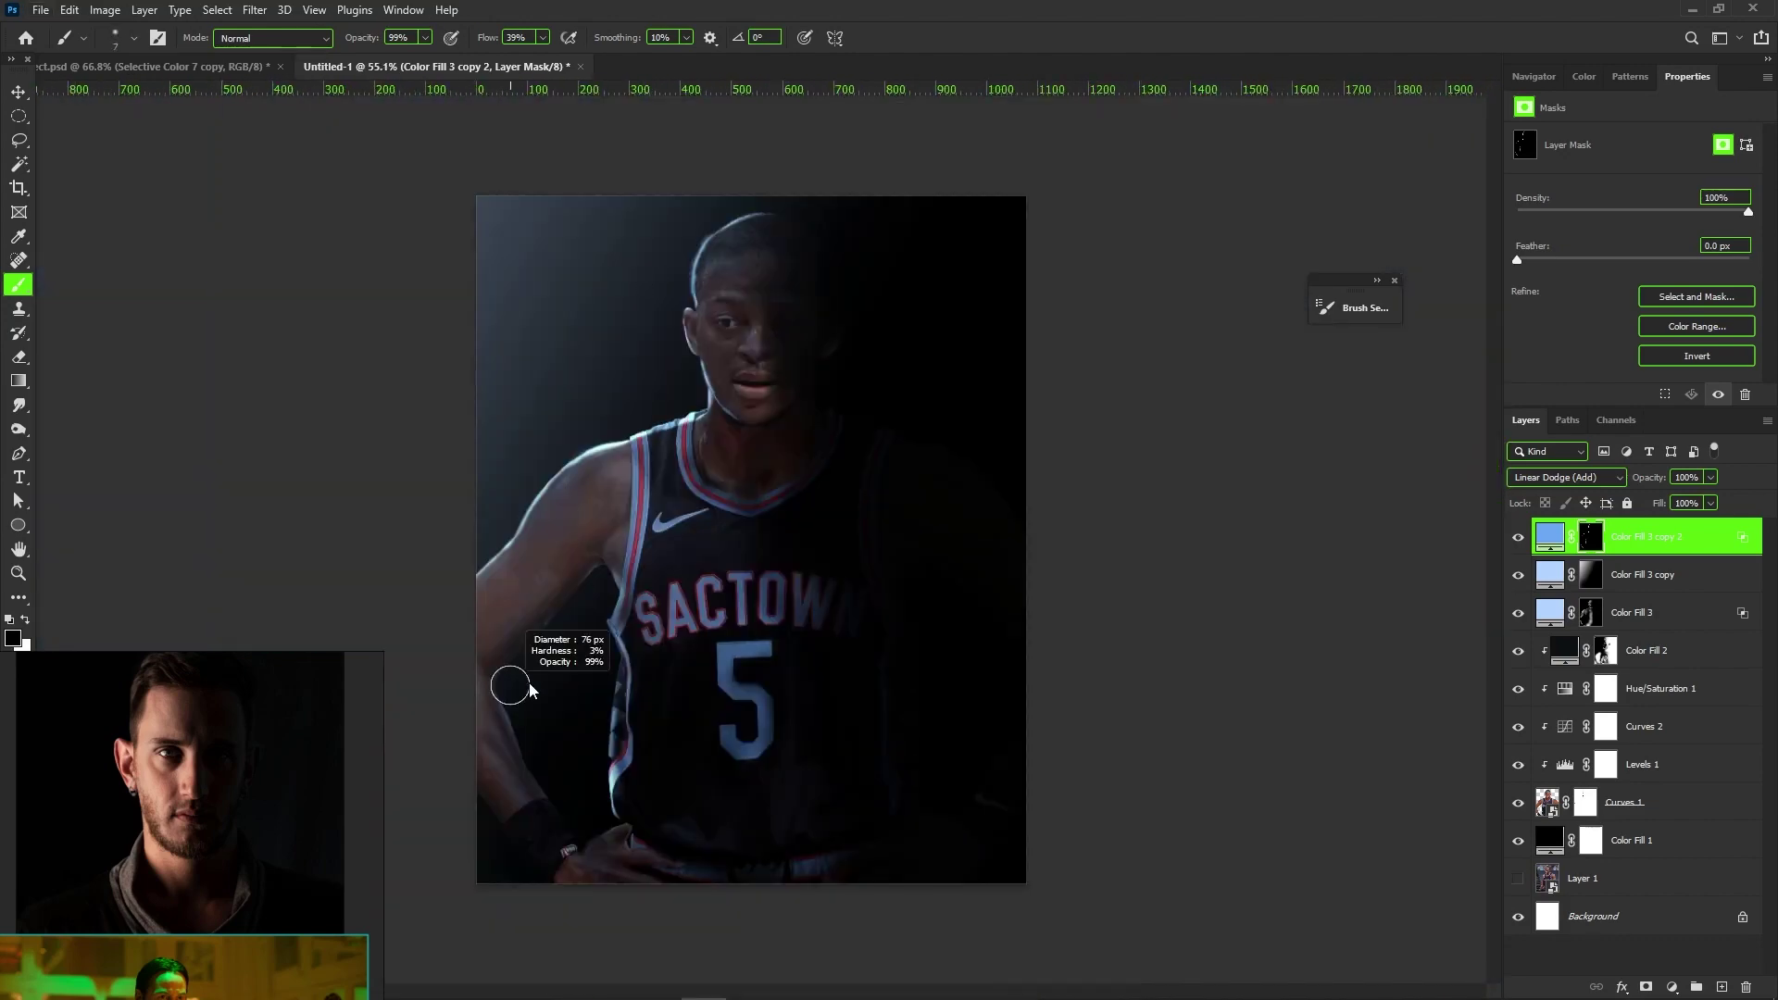
# - Merge the player layer's mask into the layer and load its outline as a selection for the Color Fill 3 copy 2 mask
pyautogui.keyDown('ctrl'); pyautogui.click(1570, 813); pyautogui.keyUp('ctrl')
pyautogui.rightClick(1564, 813)
pyautogui.press('Escape')
pyautogui.click(1591, 538)
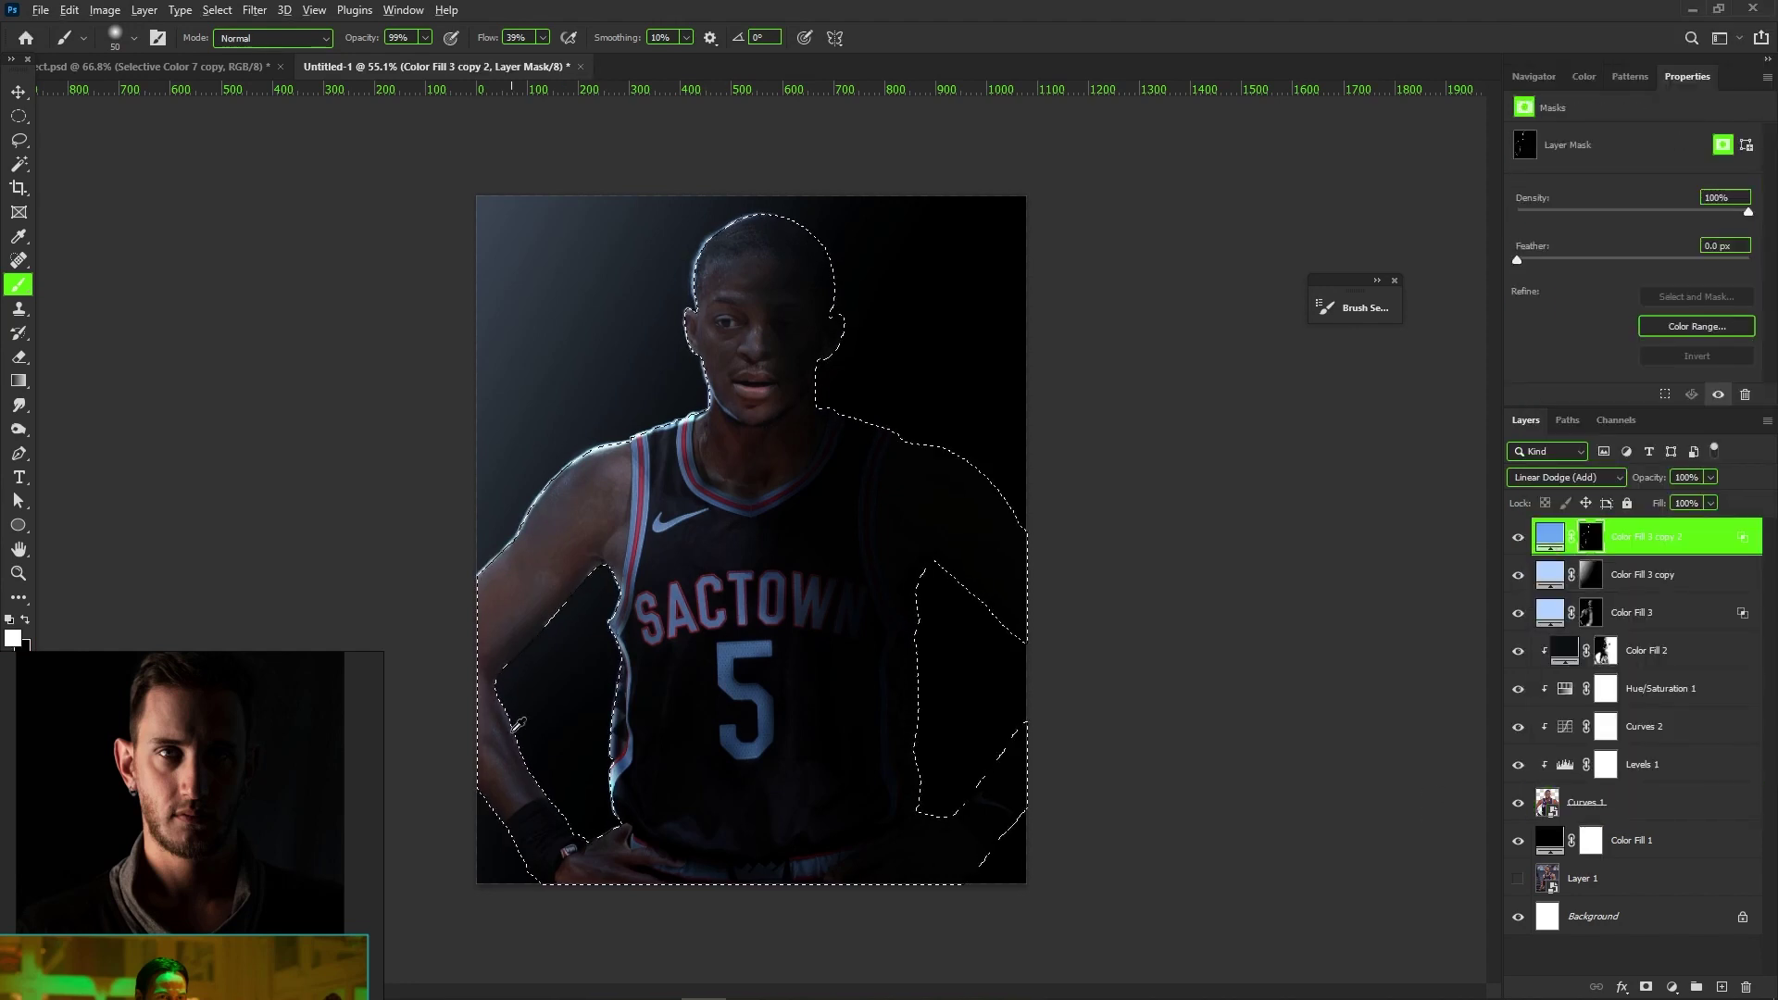
# - Paint white rim light along the inner forearm and underarm within the selection, and deselect
pyautogui.scroll(4, 642, 635)
pyautogui.hotkey('ctrl', '2')
pyautogui.click(437, 762)
pyautogui.click(911, 389)
pyautogui.hotkey('ctrl', '\\')
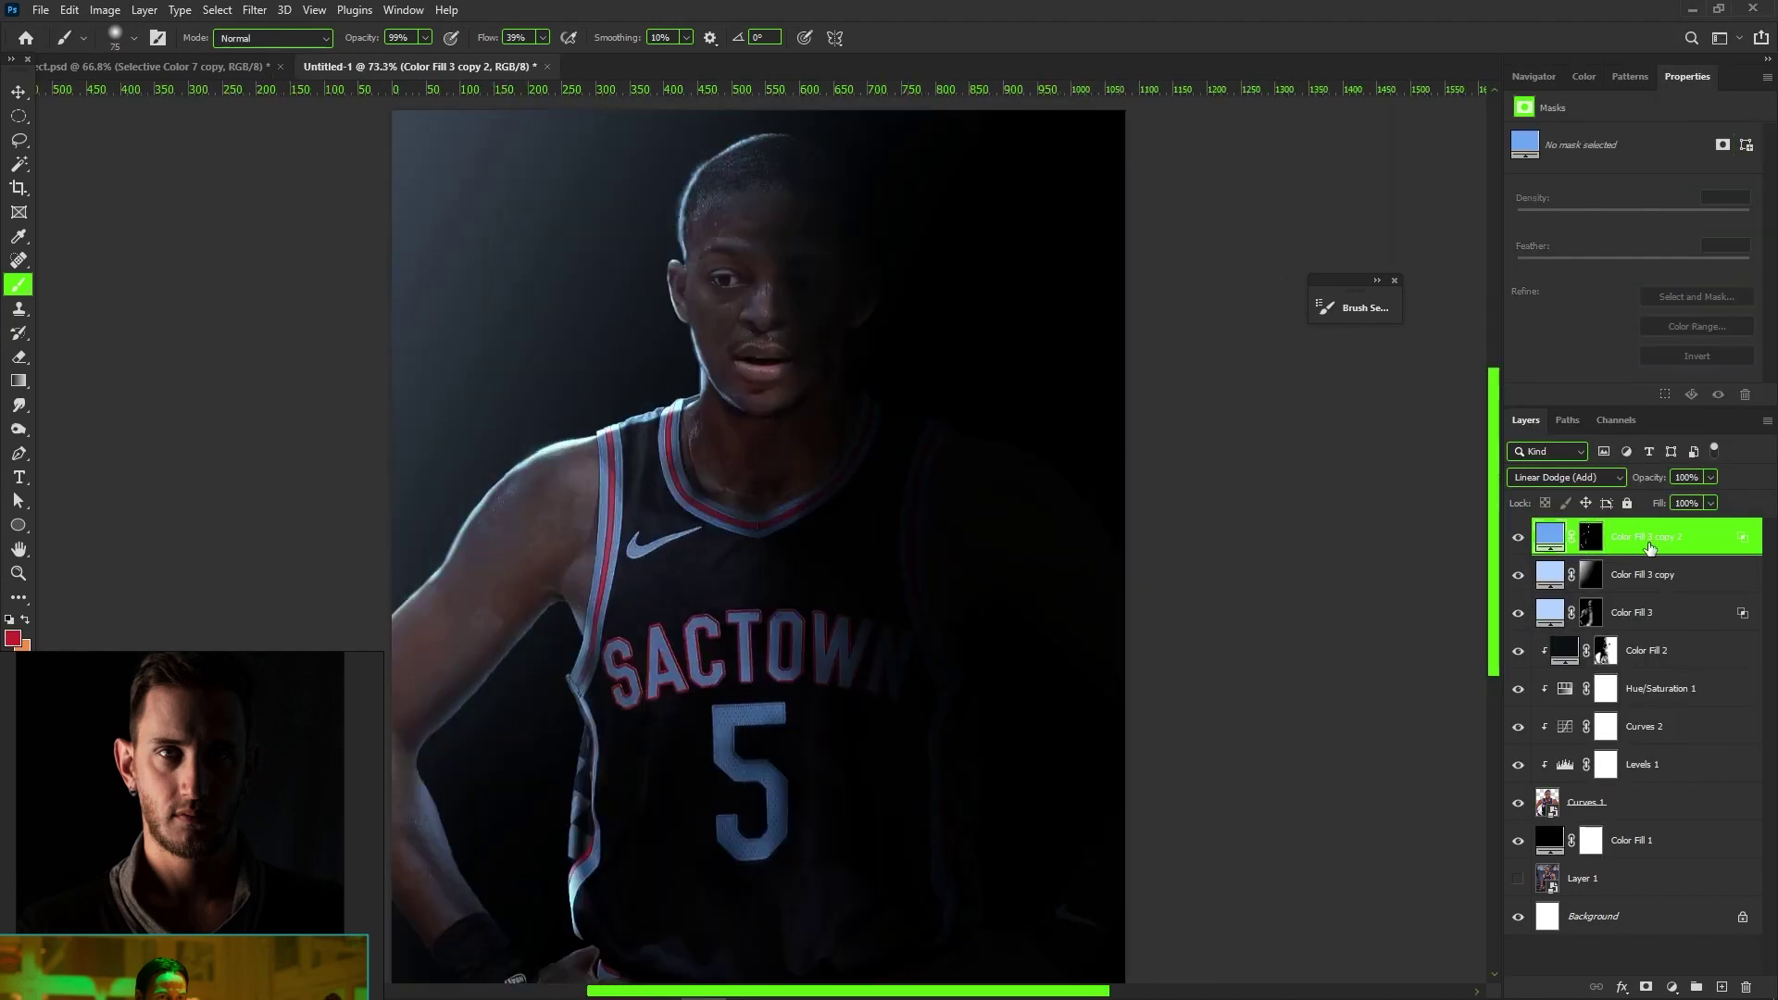
pyautogui.rightClick(1650, 547)
pyautogui.press('Escape')
pyautogui.click(254, 9)
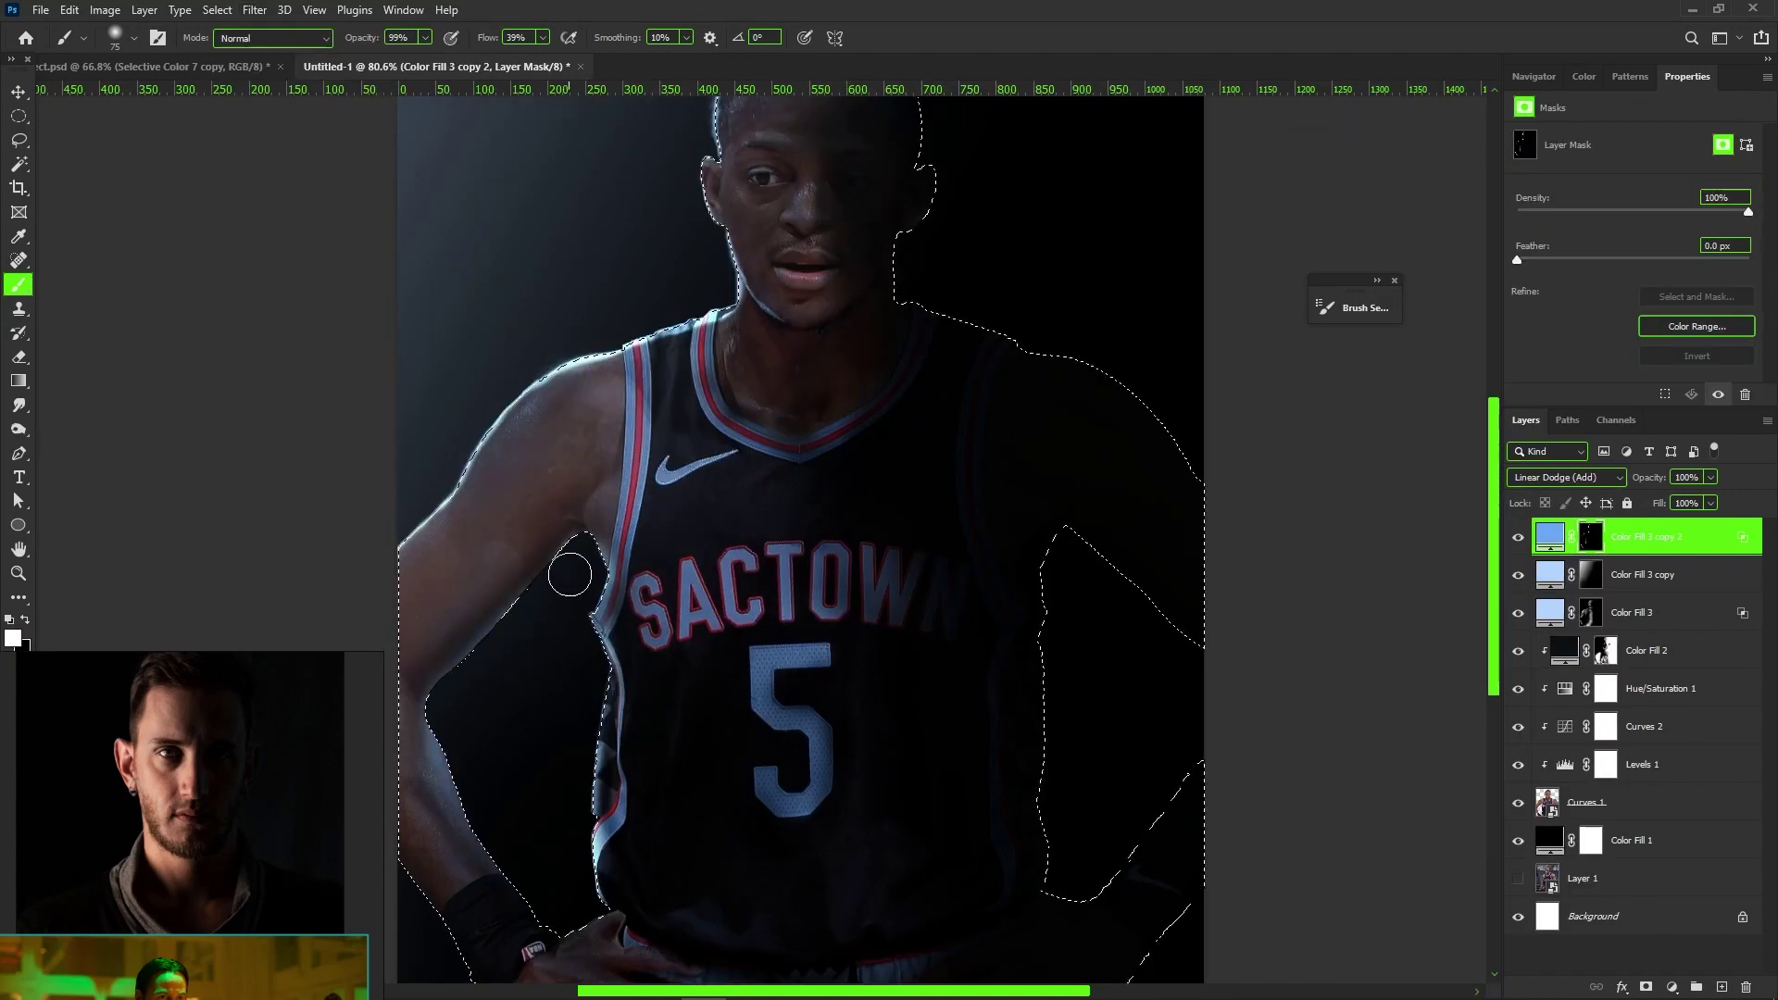
pyautogui.hotkey('ctrl', 'd')
pyautogui.scroll(-4, 576, 602)
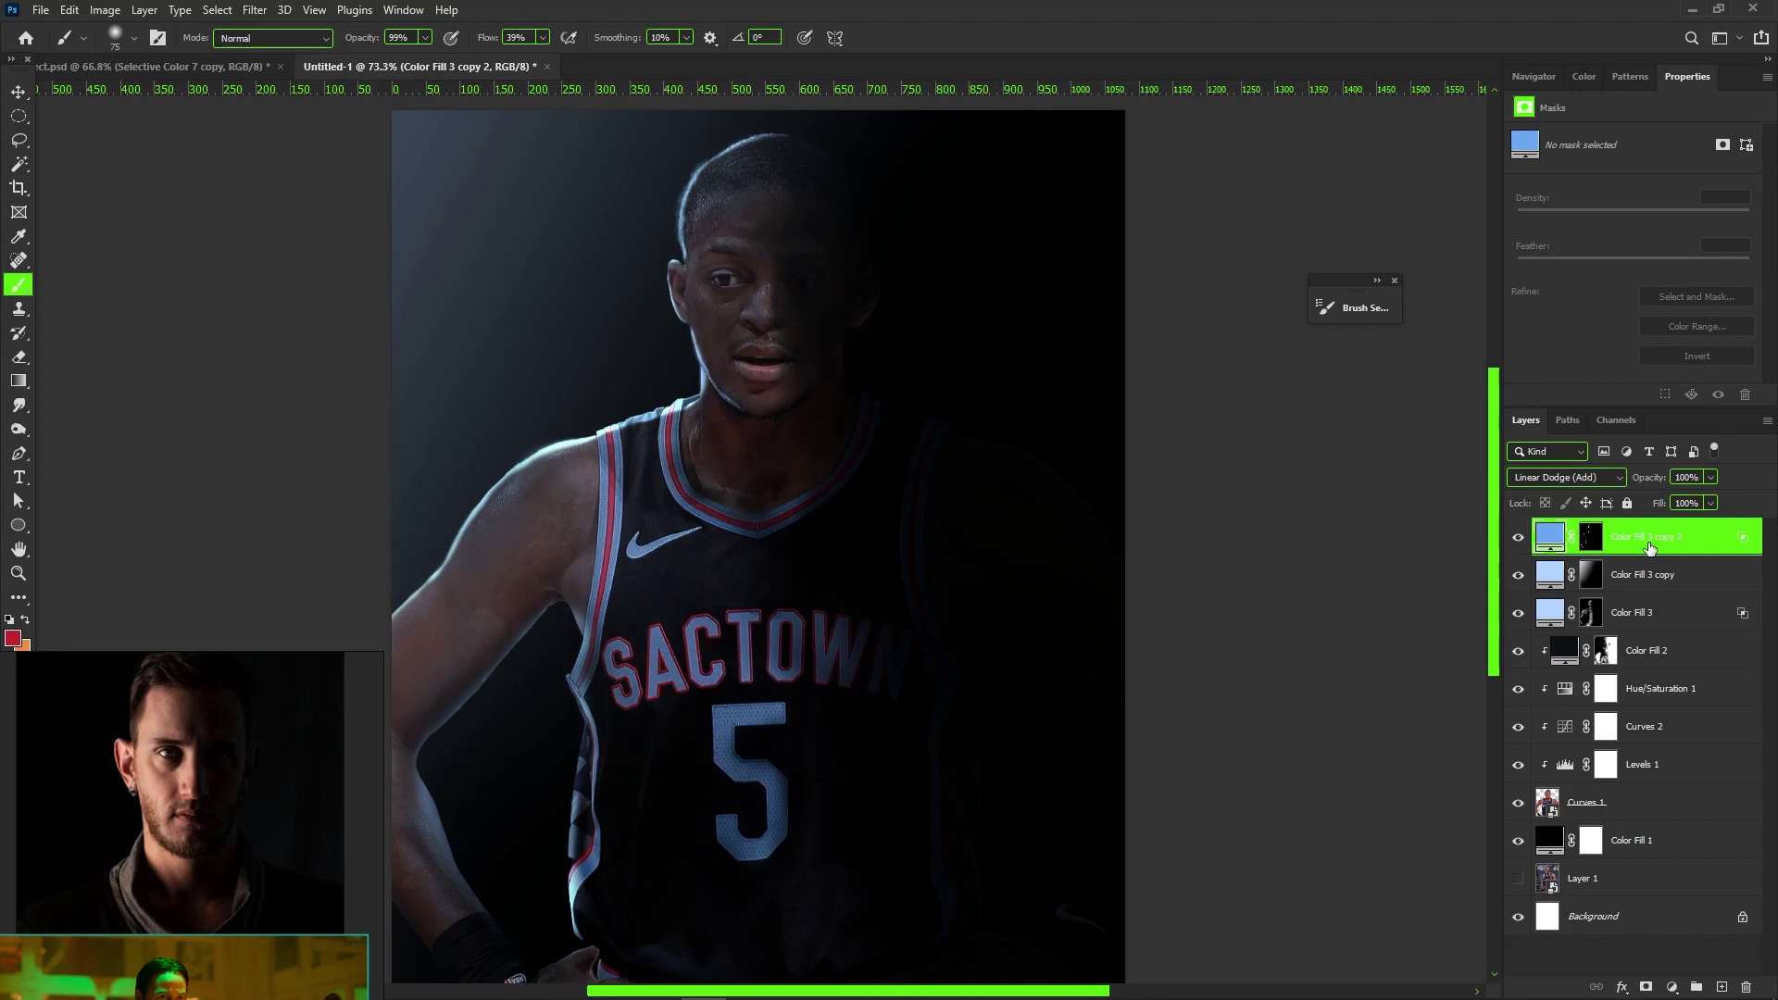
# - Duplicate Color Fill 3 copy 2 and convert the duplicate to a smart object
pyautogui.hotkey('ctrl', 'j')
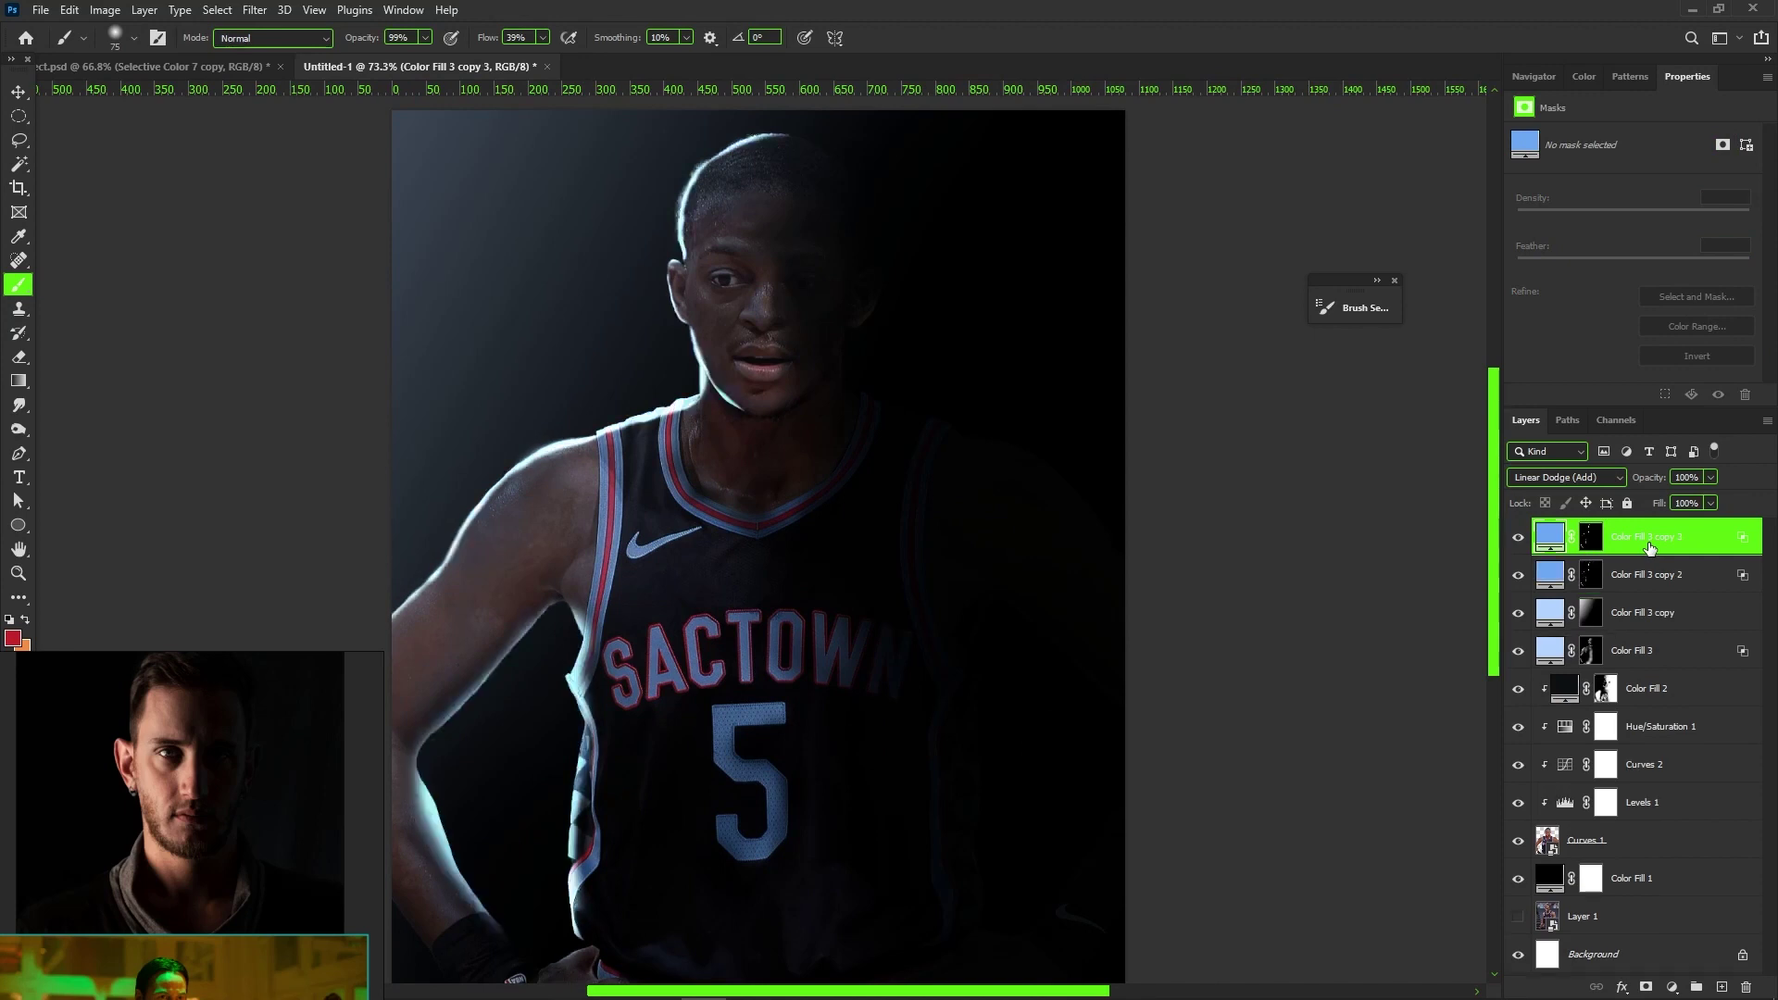
pyautogui.rightClick(1623, 547)
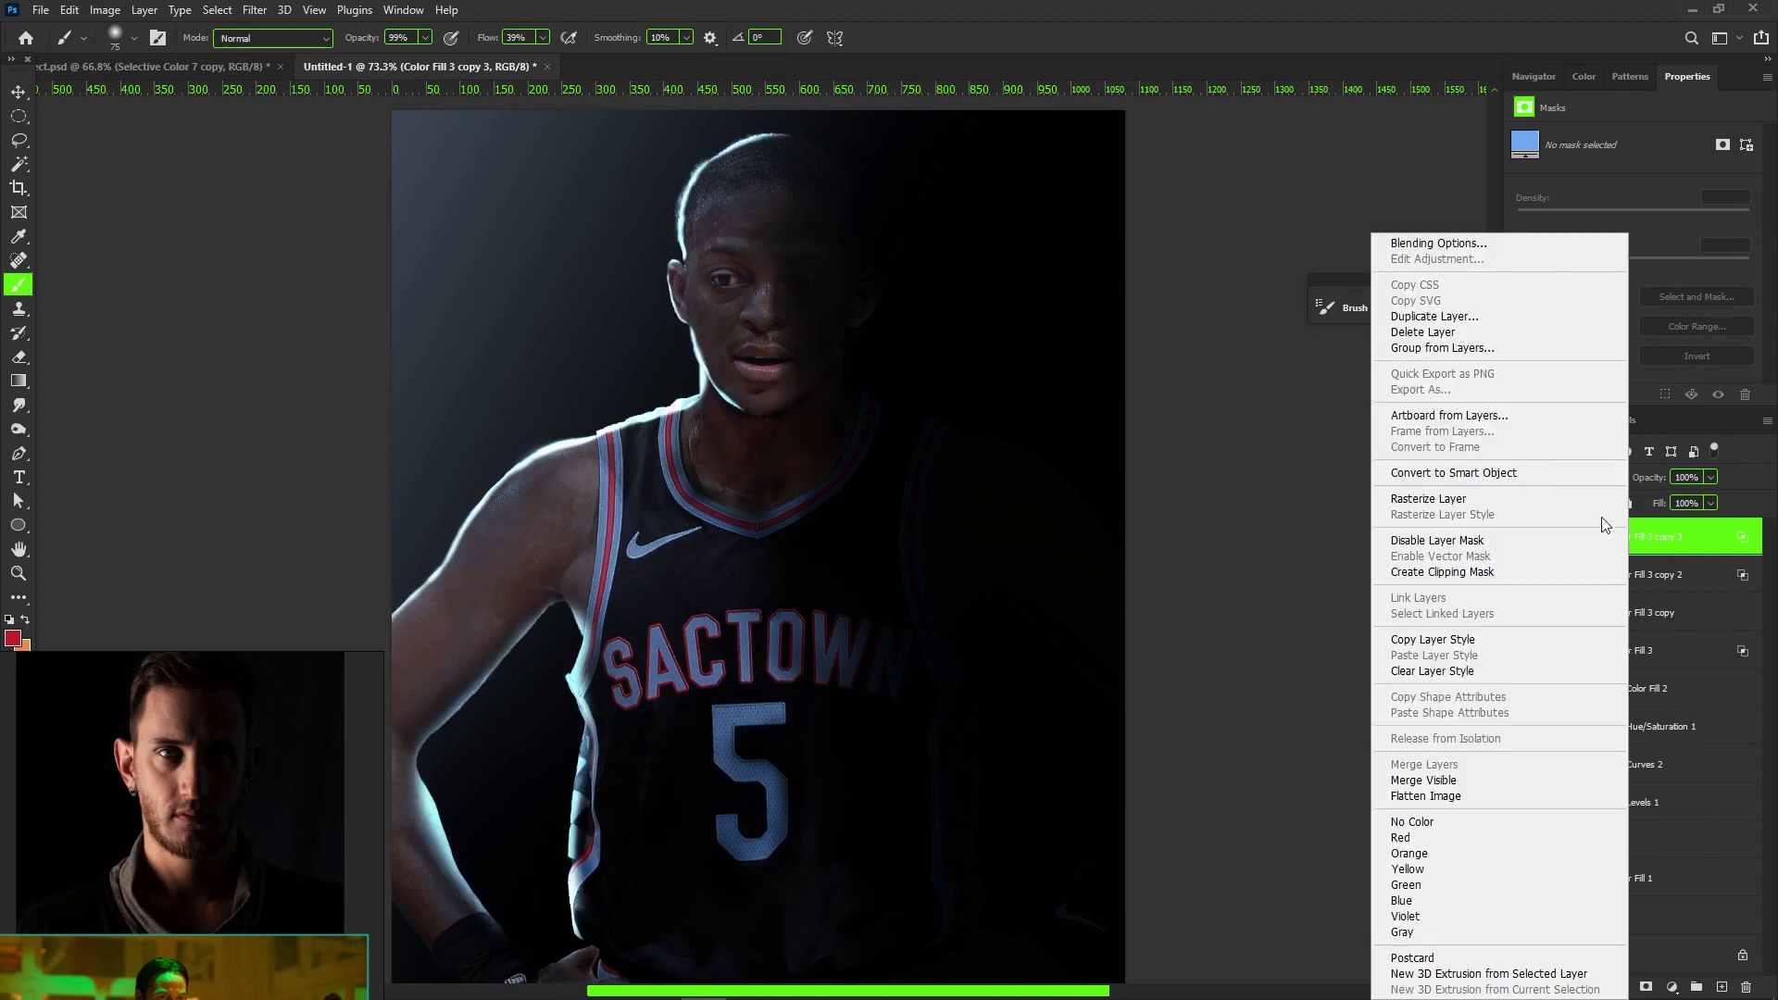
pyautogui.click(1529, 482)
# - Apply a Gaussian Blur with a 6.0 pixel radius to the smart object copy for a soft glow
pyautogui.click(255, 9)
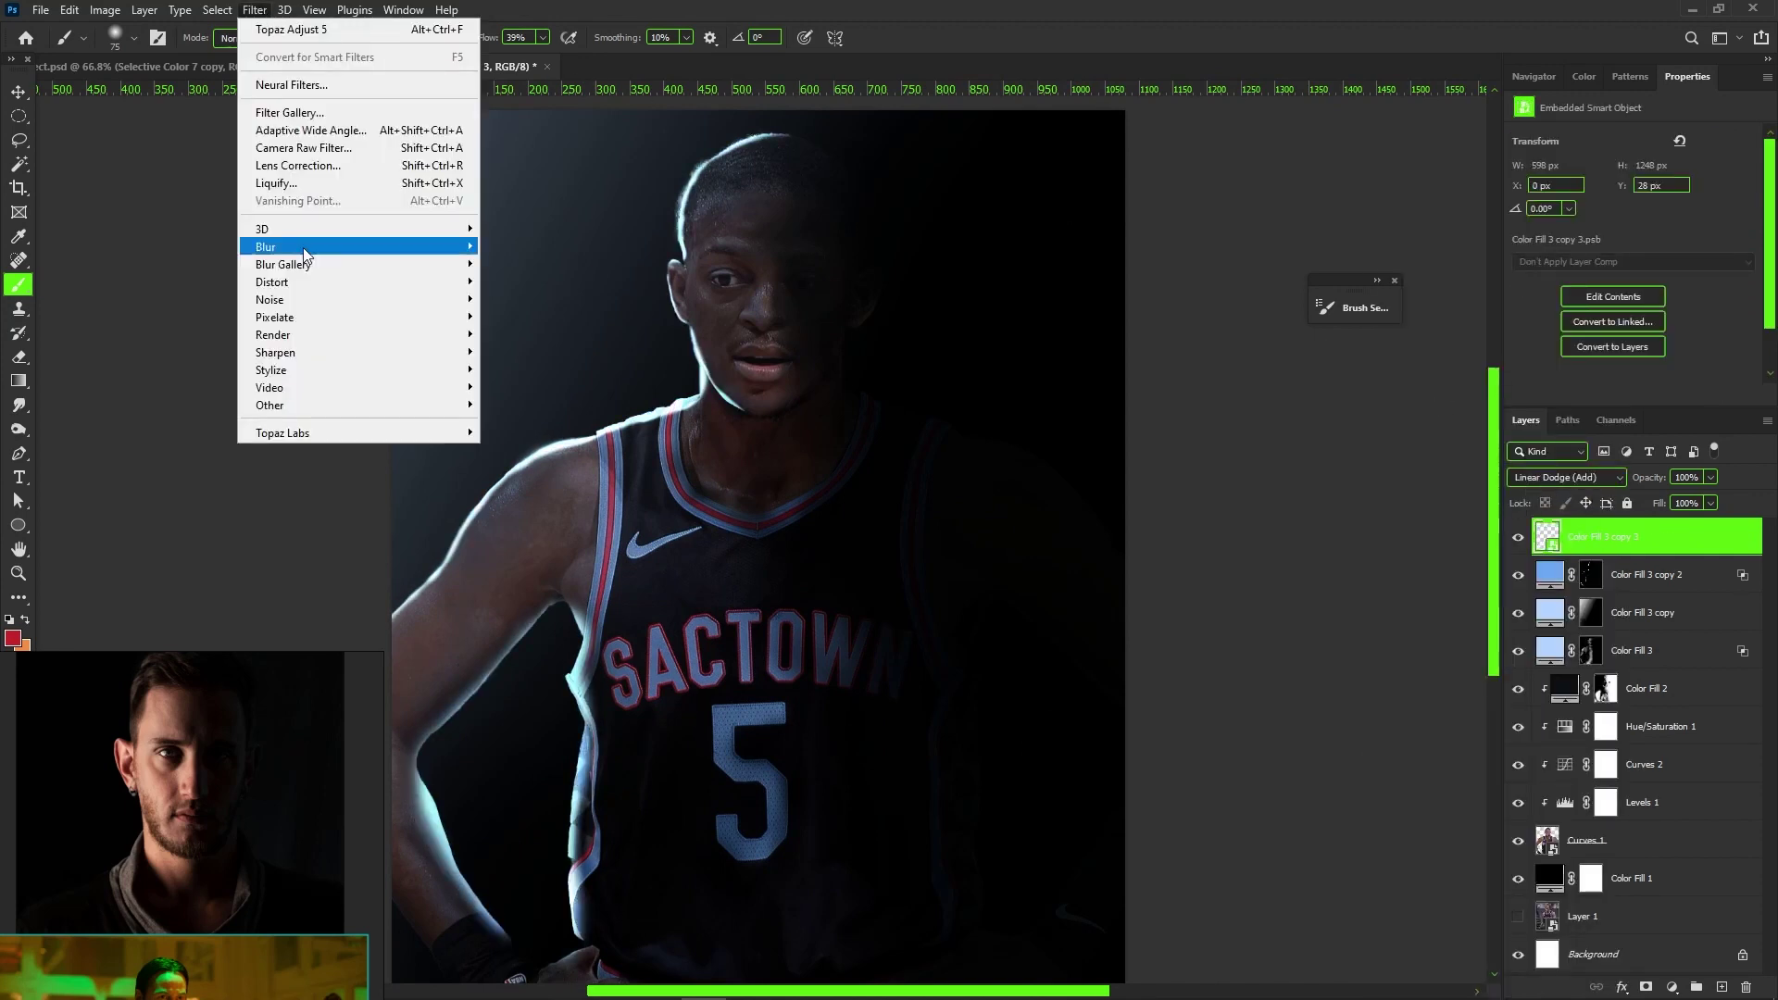
pyautogui.moveTo(363, 234)
pyautogui.moveTo(426, 246)
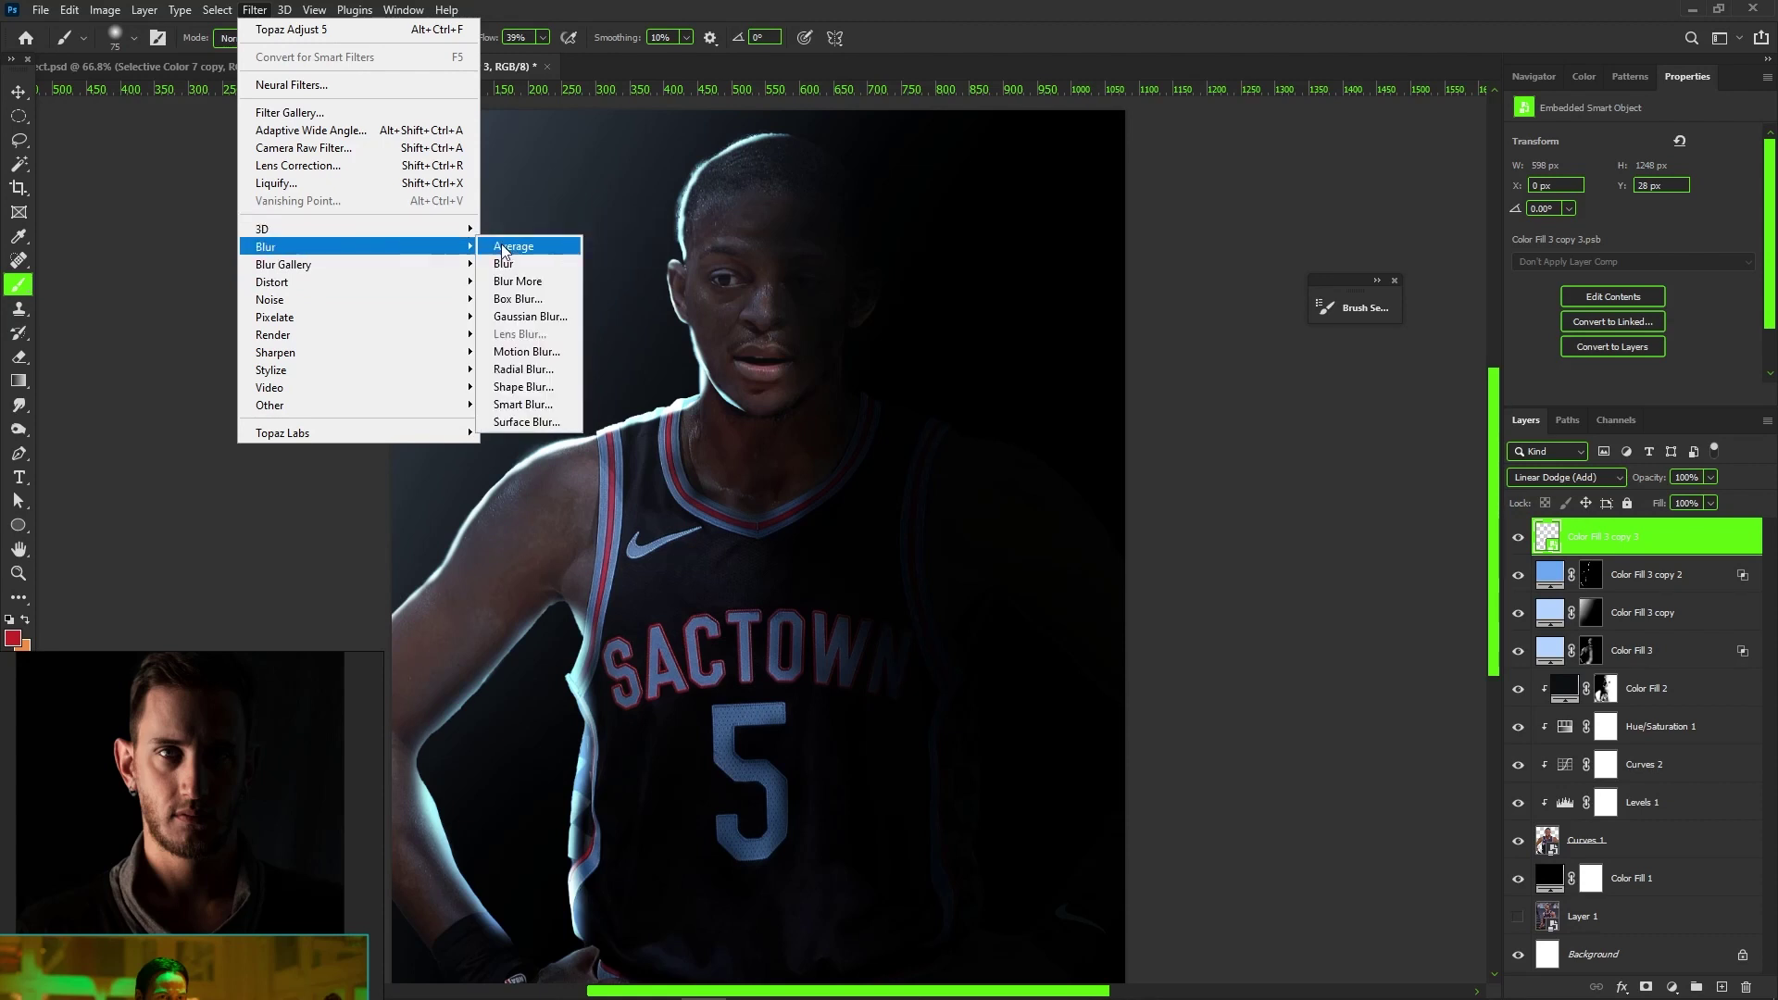
pyautogui.click(500, 316)
pyautogui.moveTo(1124, 490); pyautogui.dragTo(1151, 490)
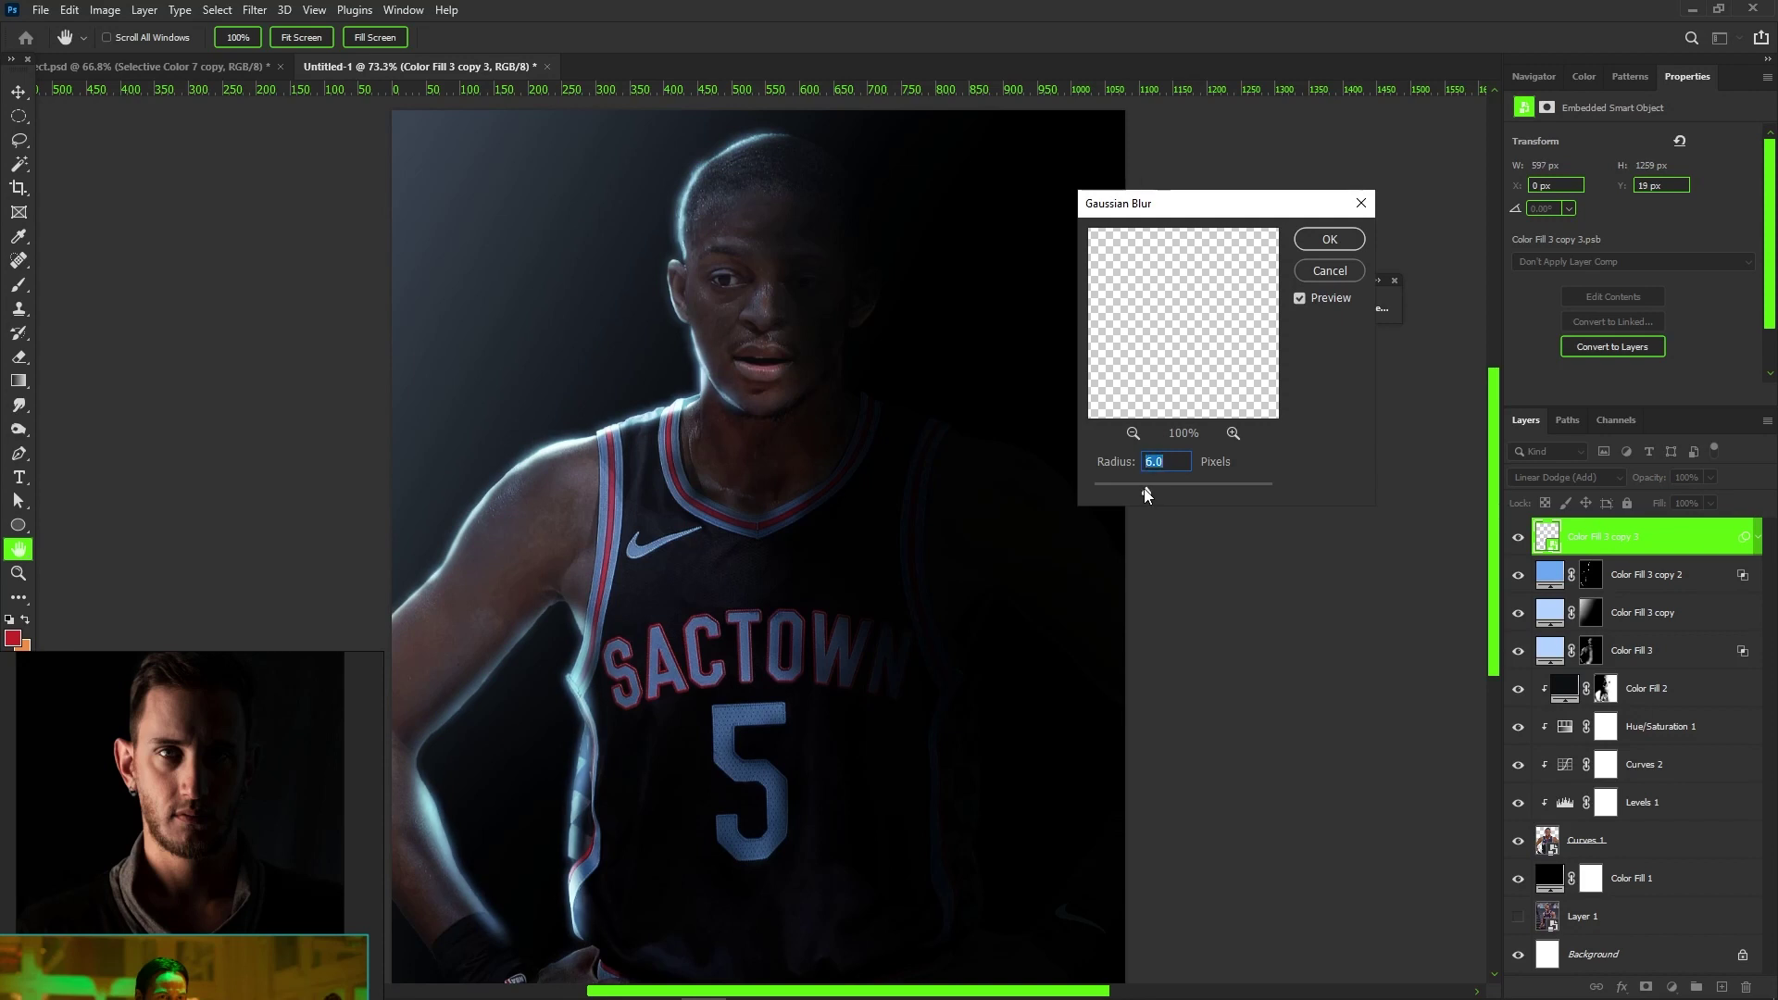
pyautogui.click(1327, 243)
pyautogui.press('b')
pyautogui.scroll(-2, 1000, 445)
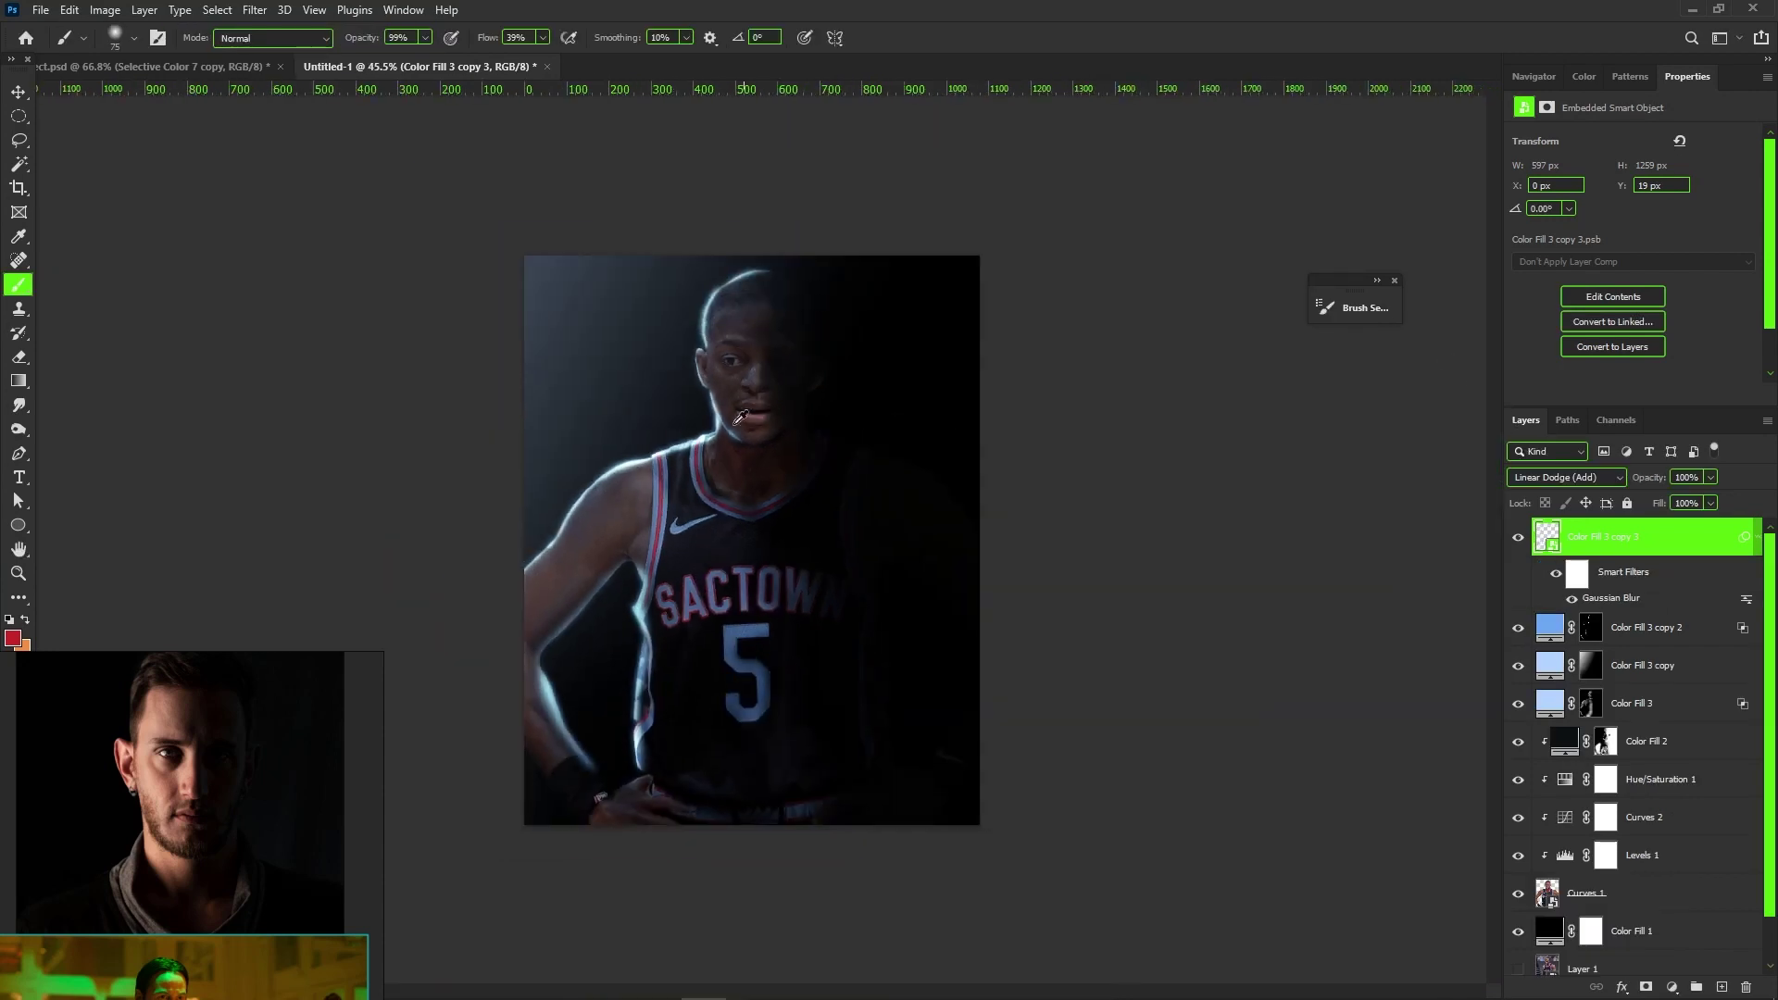
# - Add a layer mask to the blurred copy and paint out excess glow with a large soft black brush
pyautogui.scroll(2, 1000, 446)
pyautogui.scroll(-1, 998, 586)
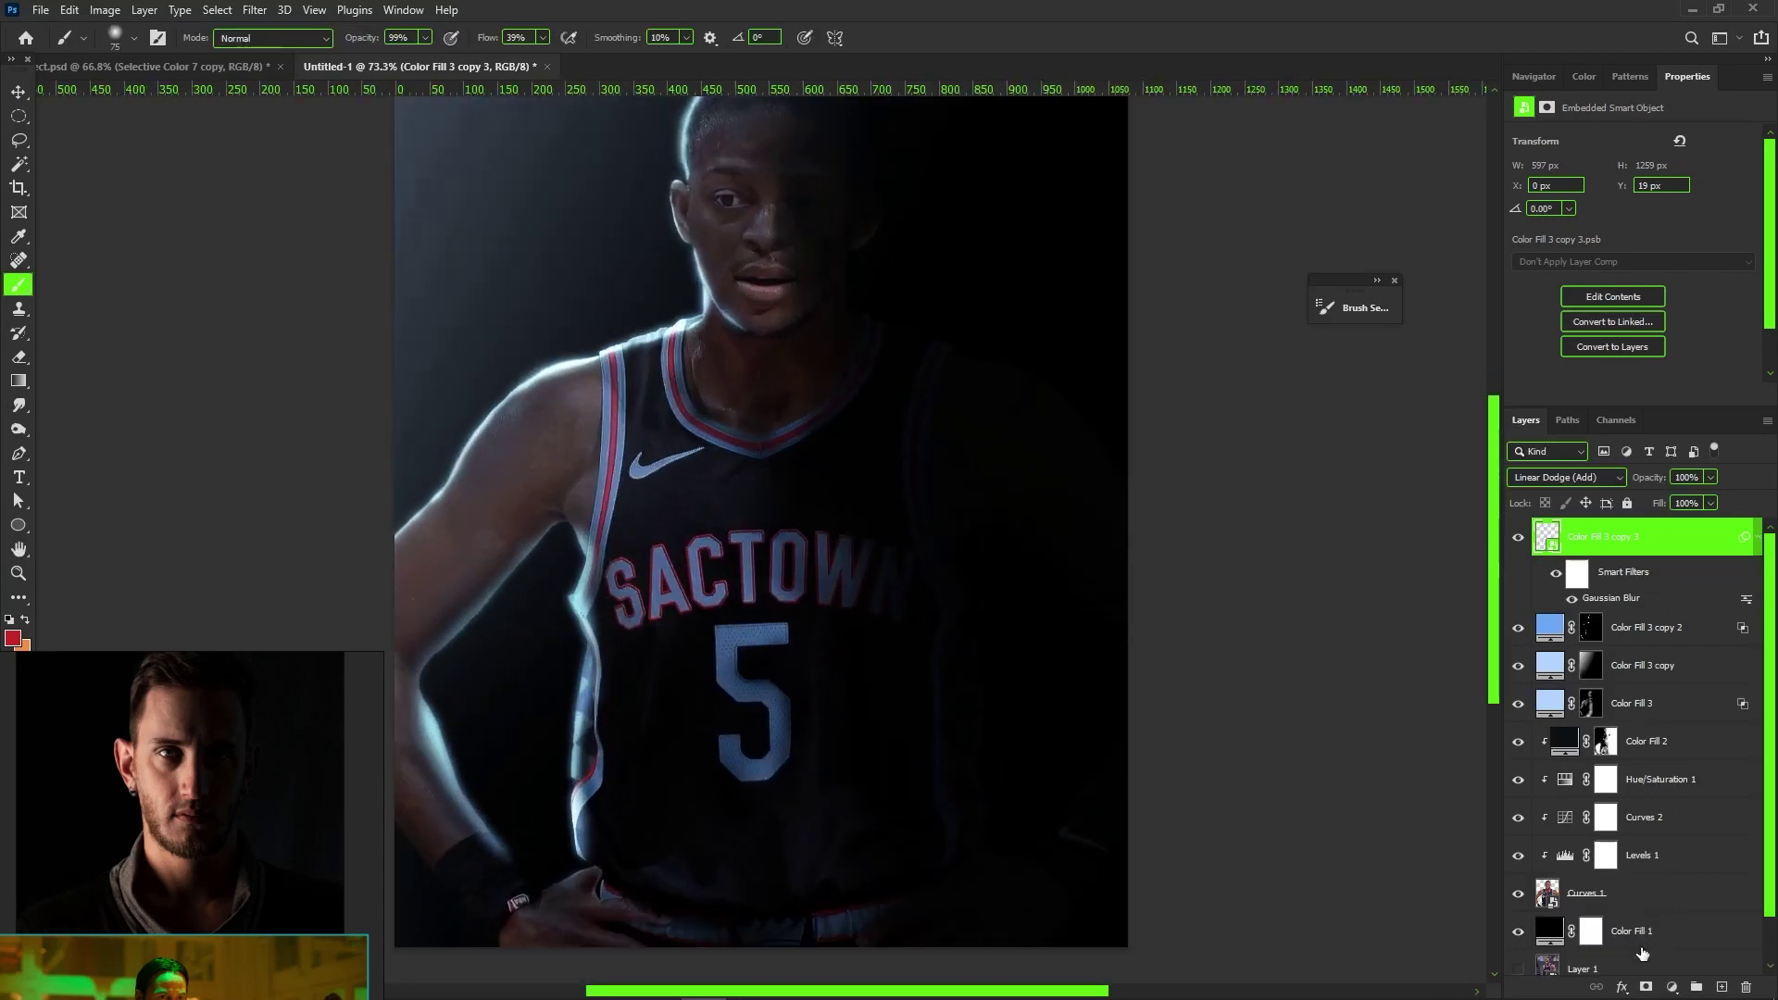
pyautogui.click(1644, 989)
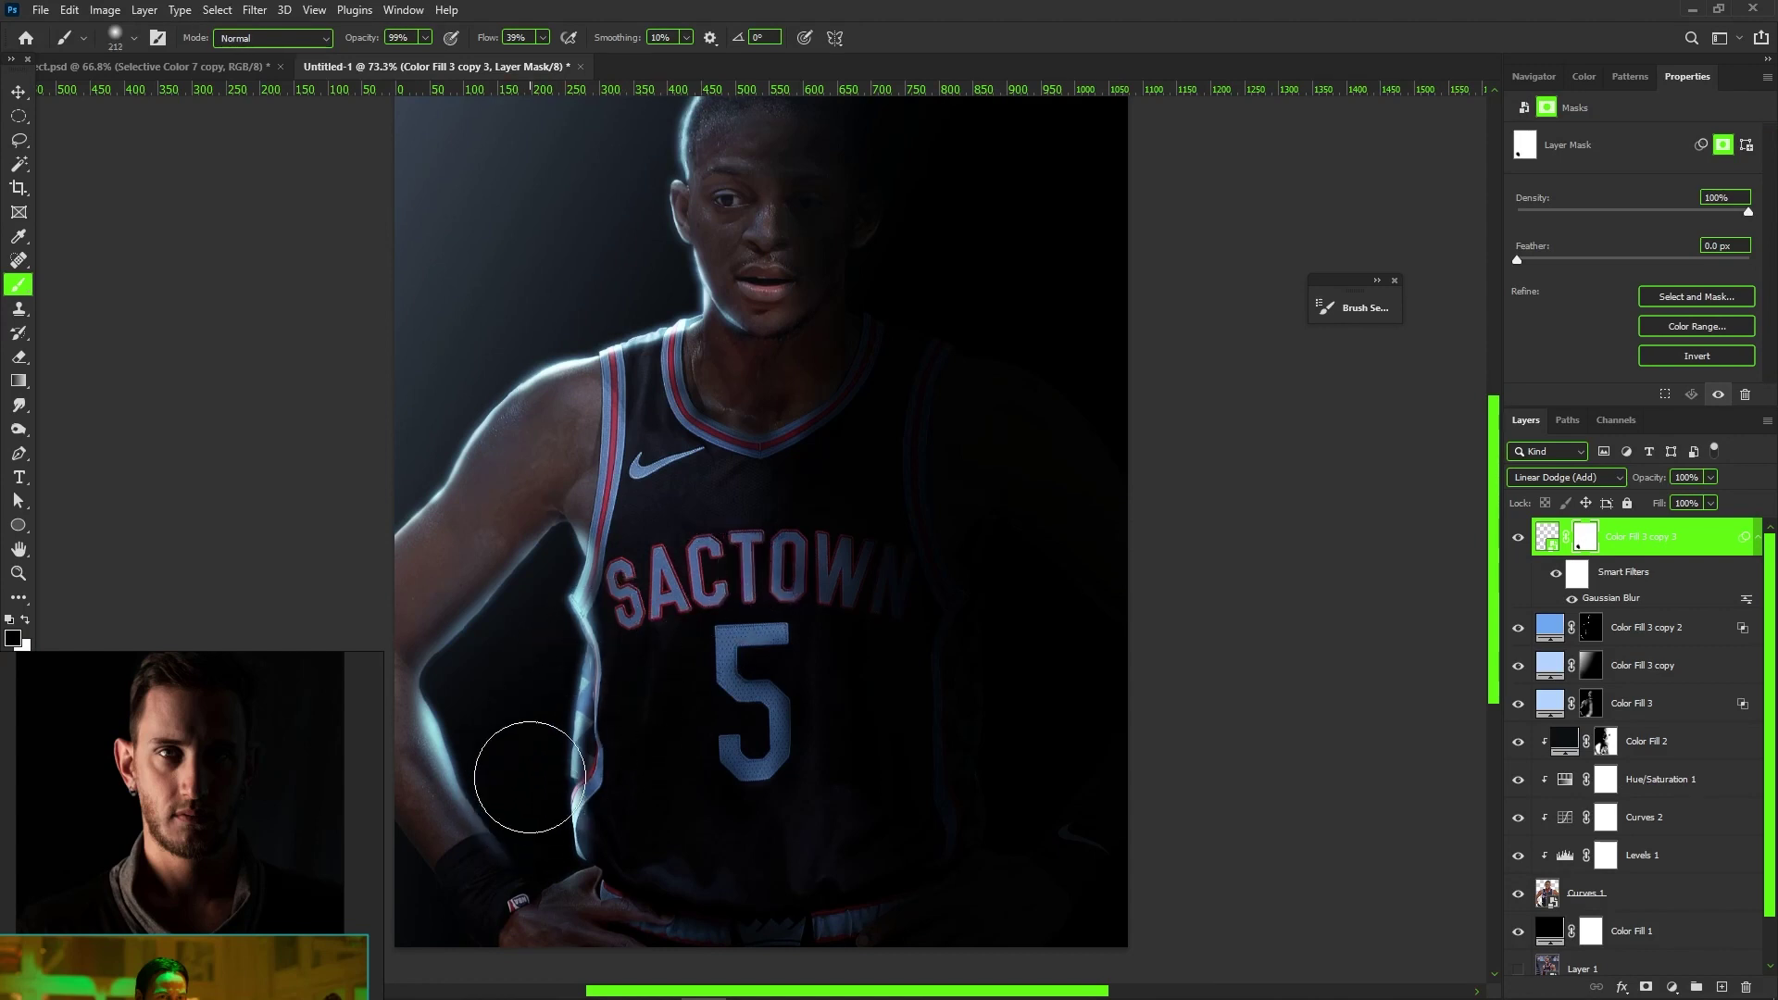
pyautogui.keyDown('alt'); pyautogui.rightClick(513, 475); pyautogui.keyUp('alt')
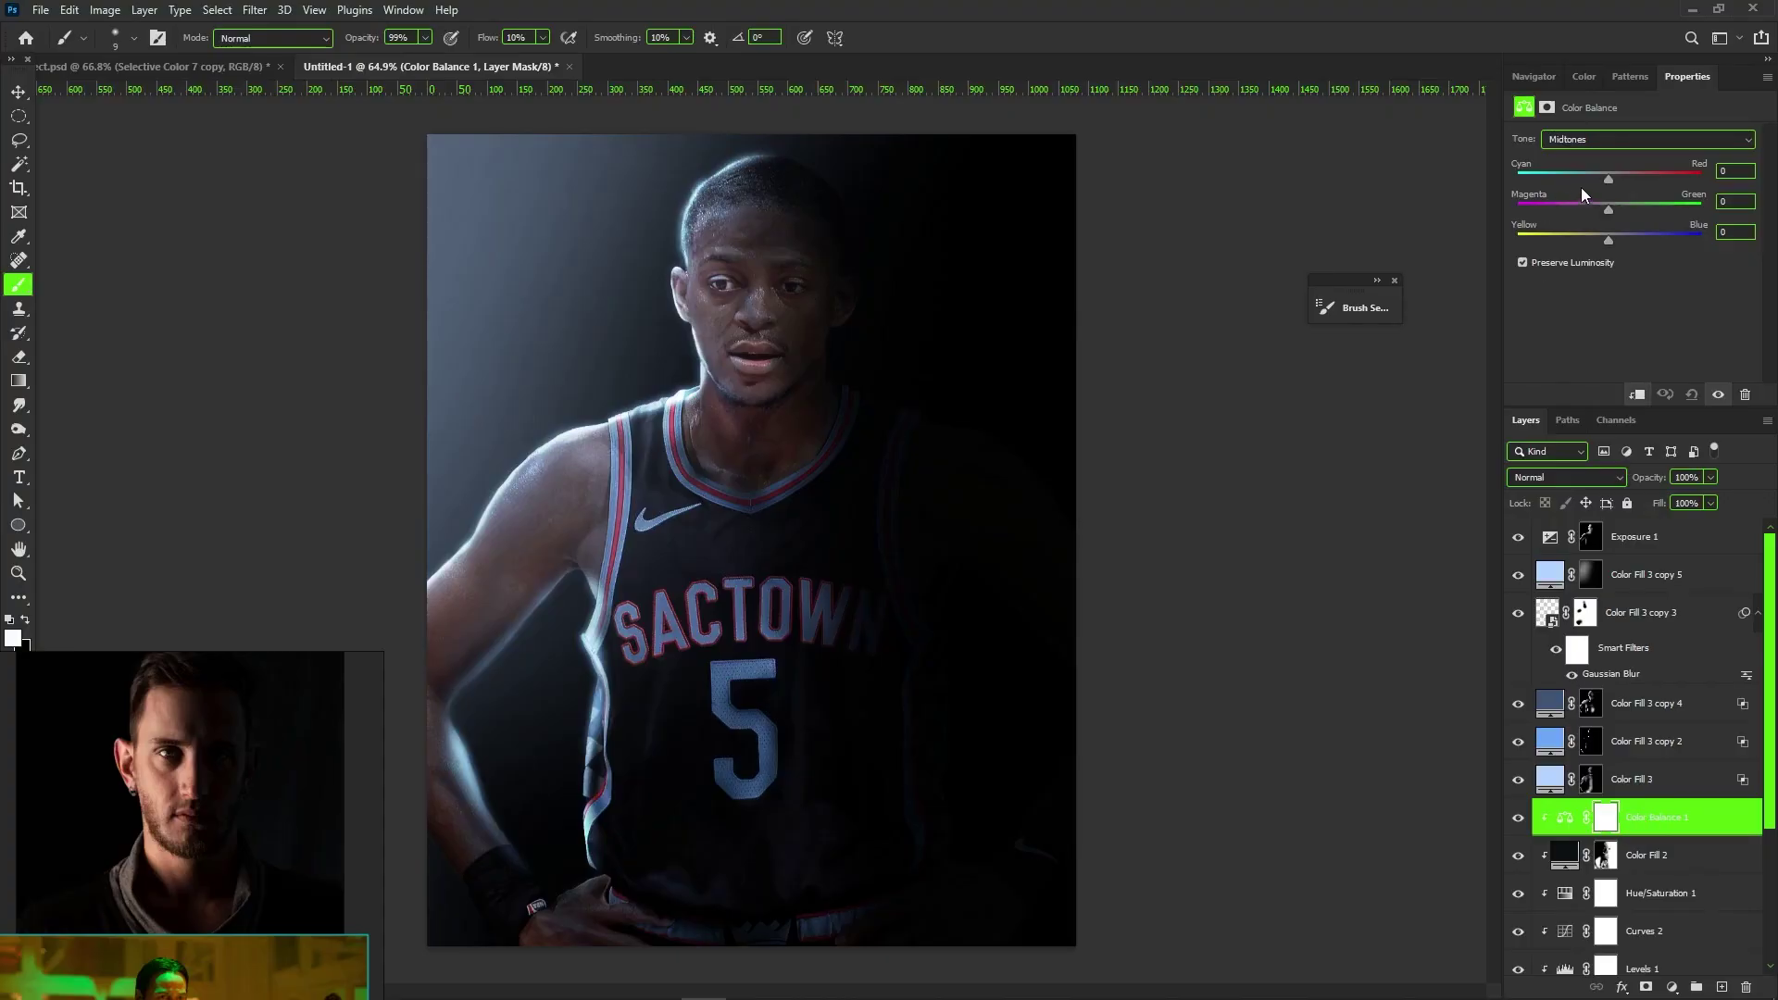
# - Shift the Color Balance midtones toward cyan and blue, and set the highlights to cyan -28, magenta -5 and blue +15
pyautogui.moveTo(1604, 179); pyautogui.dragTo(1620, 237)
pyautogui.moveTo(1593, 179); pyautogui.dragTo(1599, 180)
pyautogui.click(1581, 141)
pyautogui.click(1579, 183)
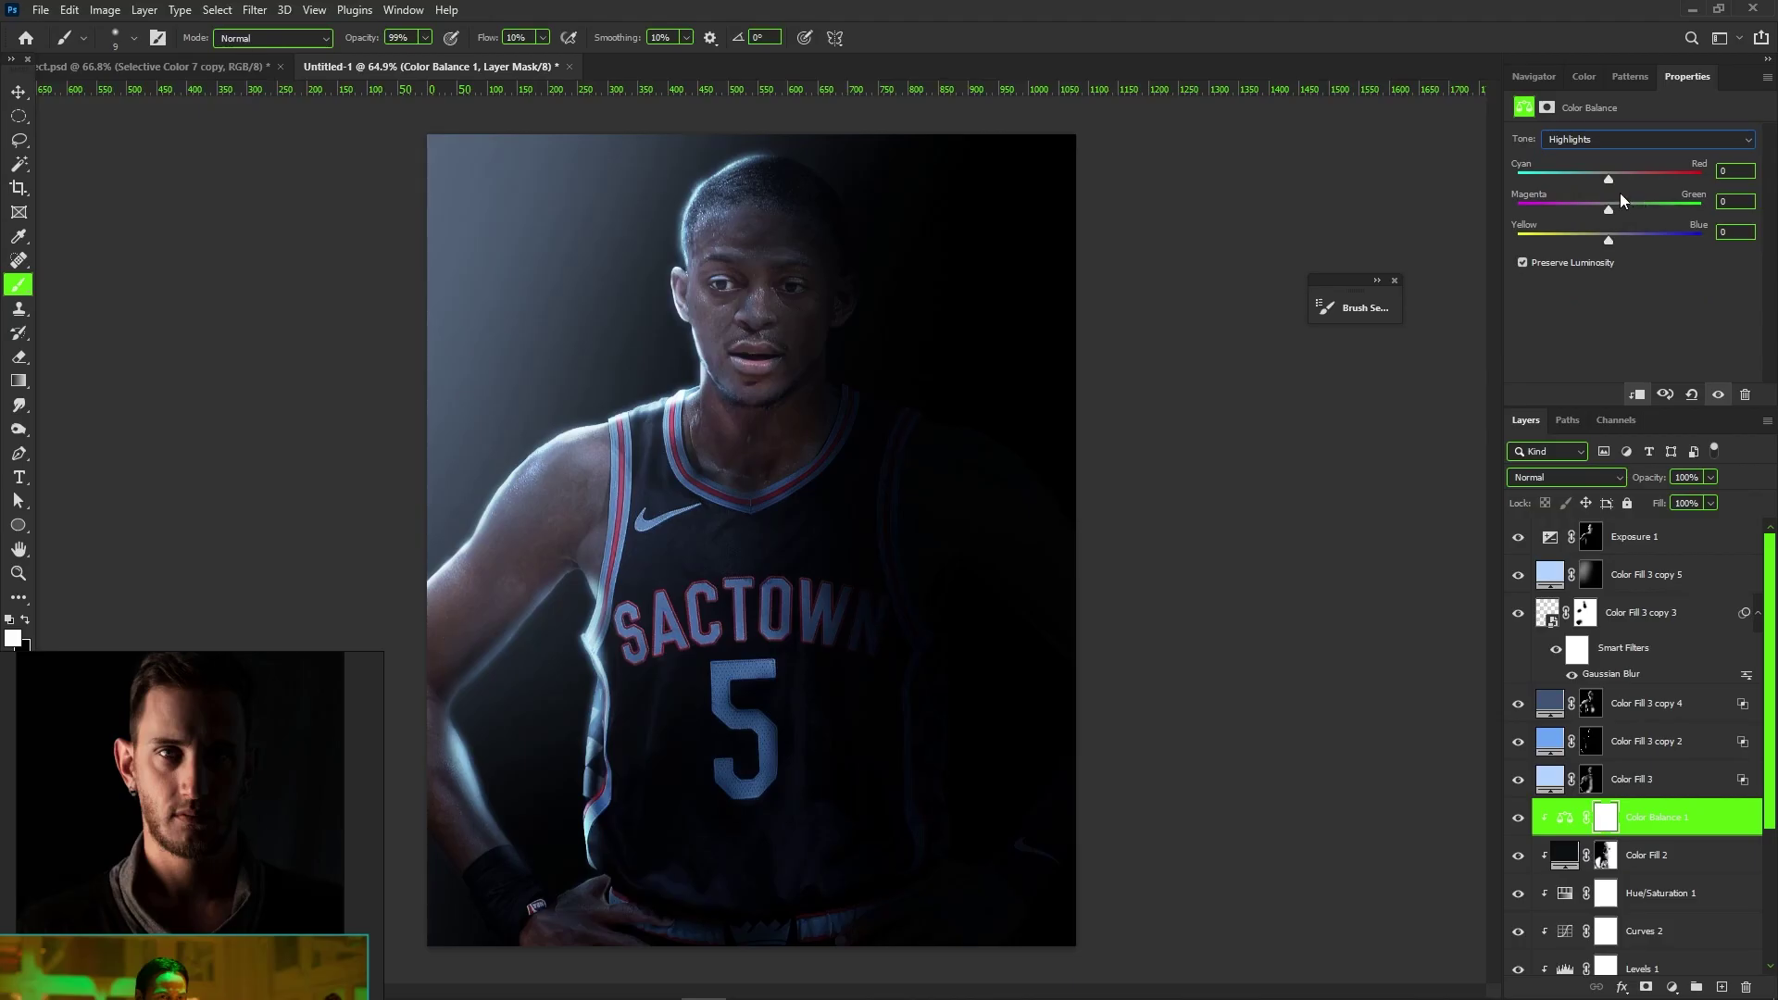
pyautogui.moveTo(1607, 178); pyautogui.dragTo(1623, 239)
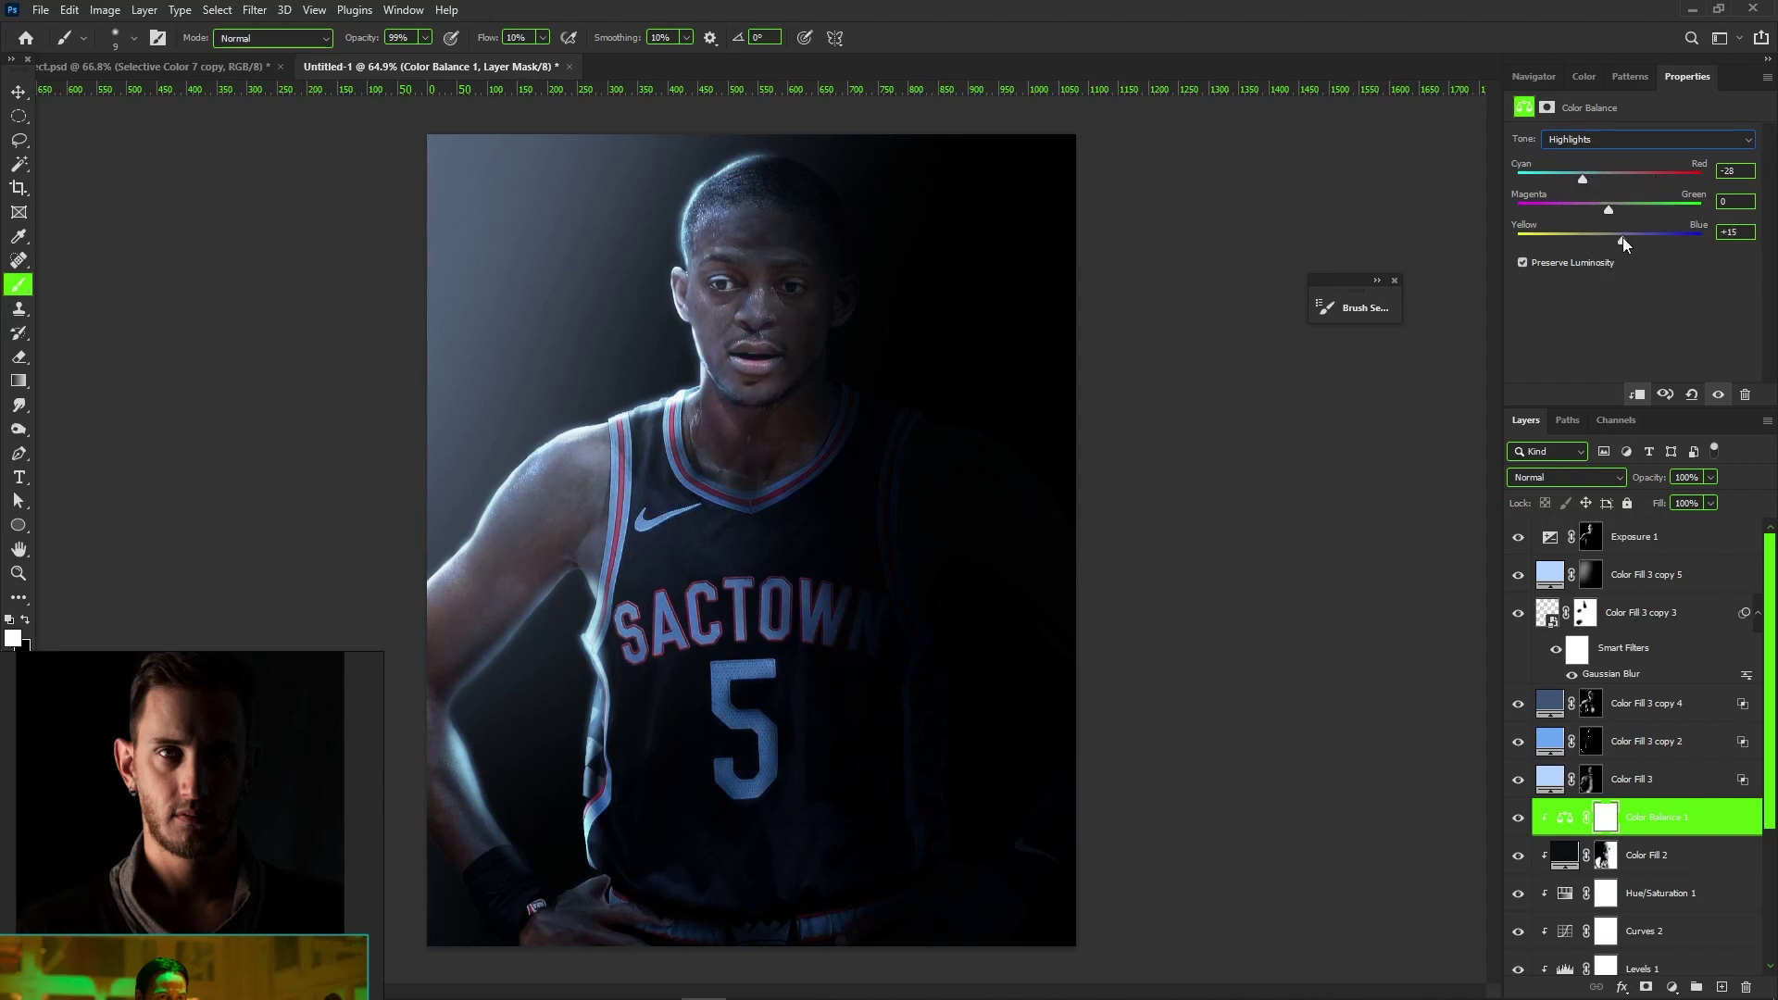
pyautogui.moveTo(1611, 211); pyautogui.dragTo(1585, 211)
# - Compare the image with and without the Color Balance 1 layer and lower the layer's opacity to 66%
pyautogui.click(1520, 823)
pyautogui.click(1520, 822)
pyautogui.click(1520, 823)
pyautogui.click(1519, 824)
pyautogui.click(1519, 823)
pyautogui.click(1519, 824)
pyautogui.click(1710, 477)
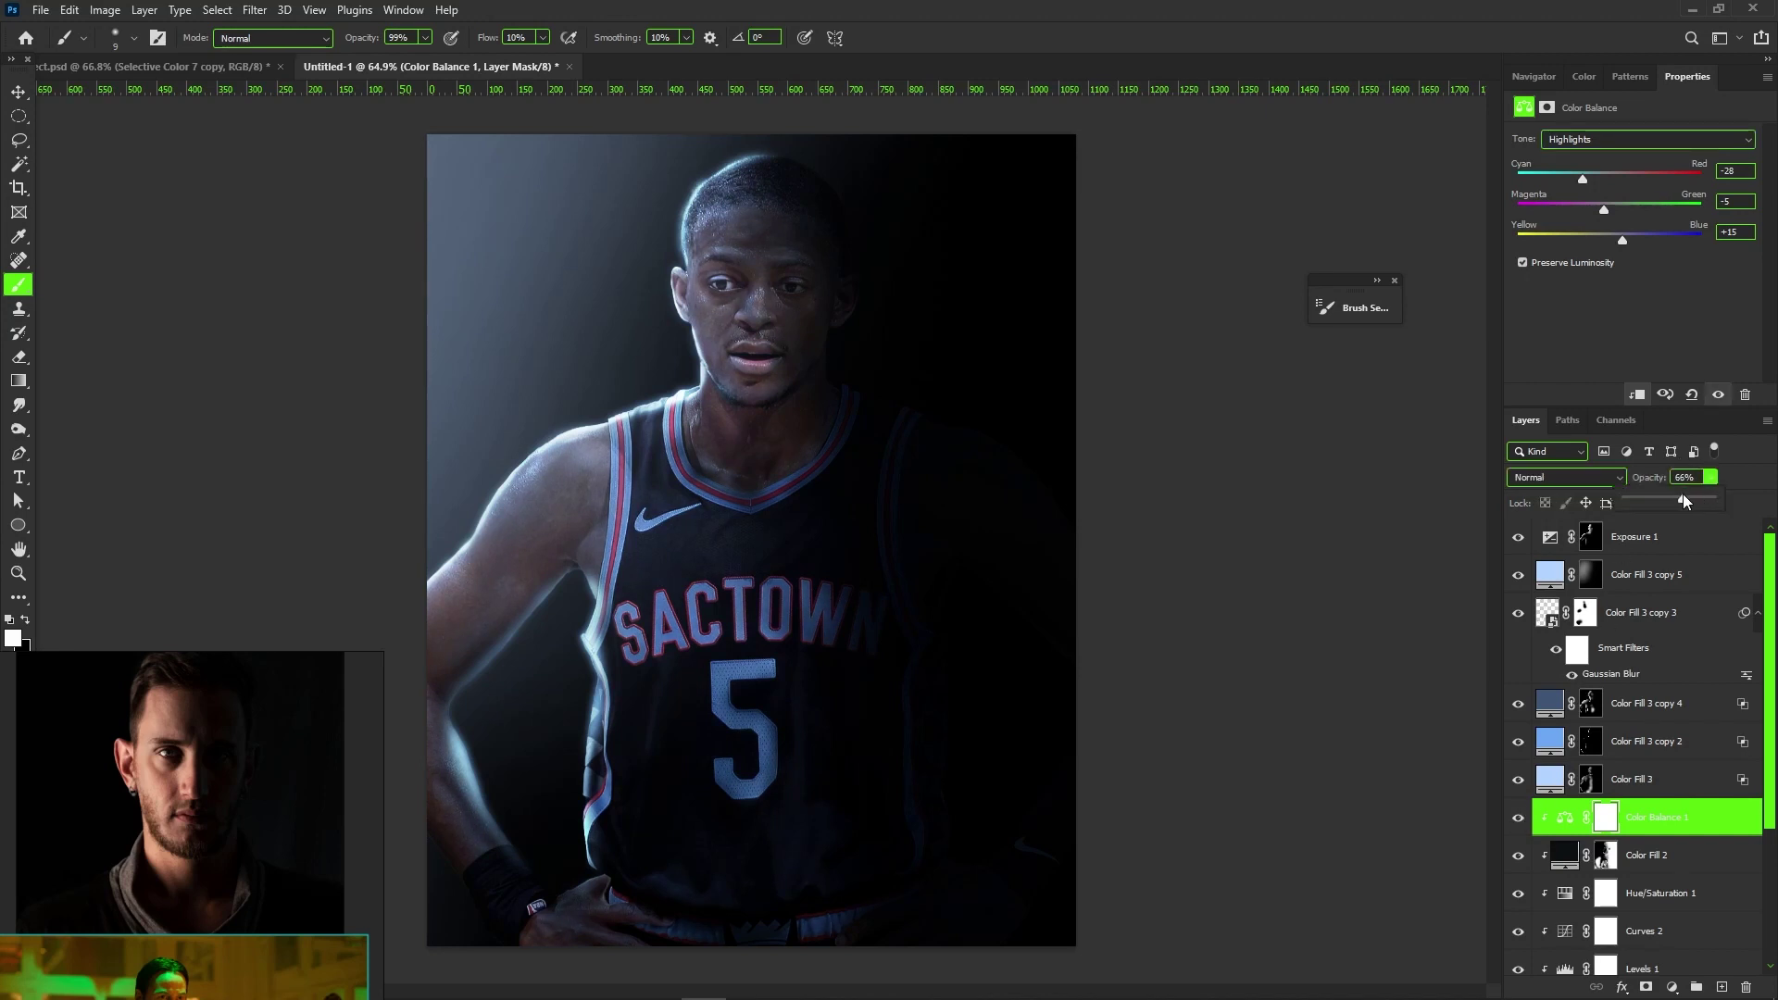
pyautogui.scroll(-5, 695, 286)
pyautogui.scroll(4, 682, 290)
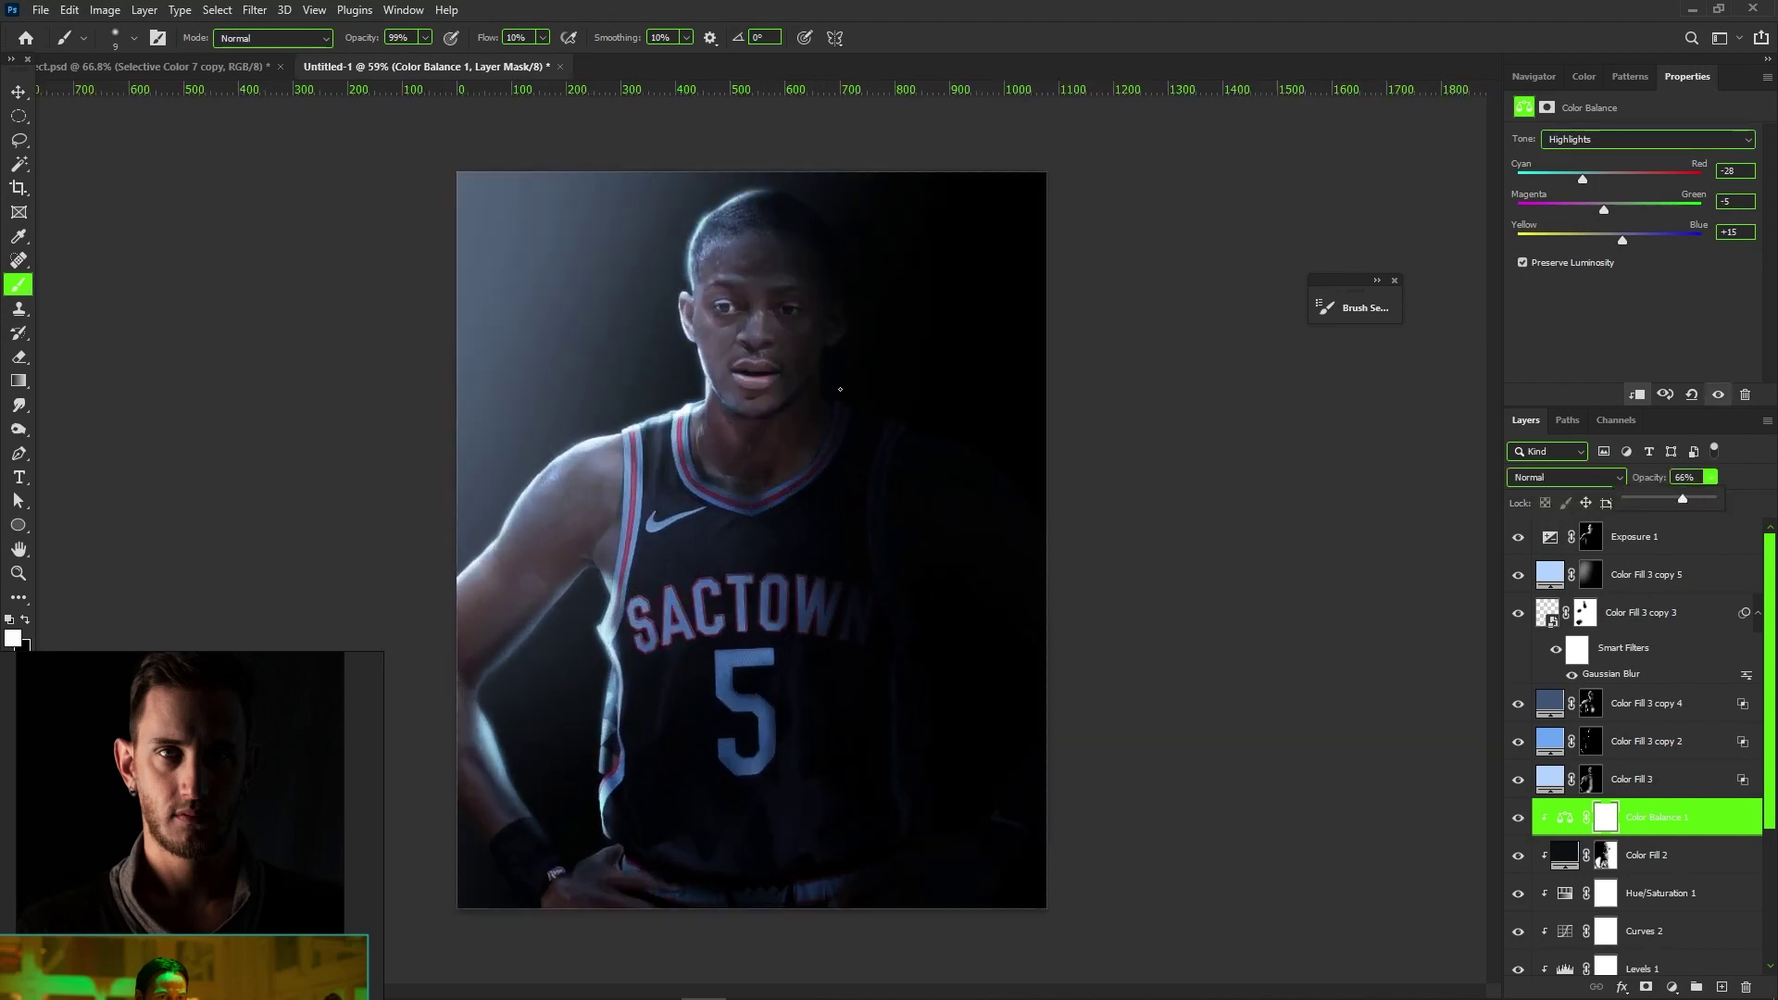
# - Duplicate Color Fill 3 copy 2 and replace the duplicate's mask with a new black layer mask
pyautogui.scroll(5, 725, 265)
pyautogui.click(1638, 752)
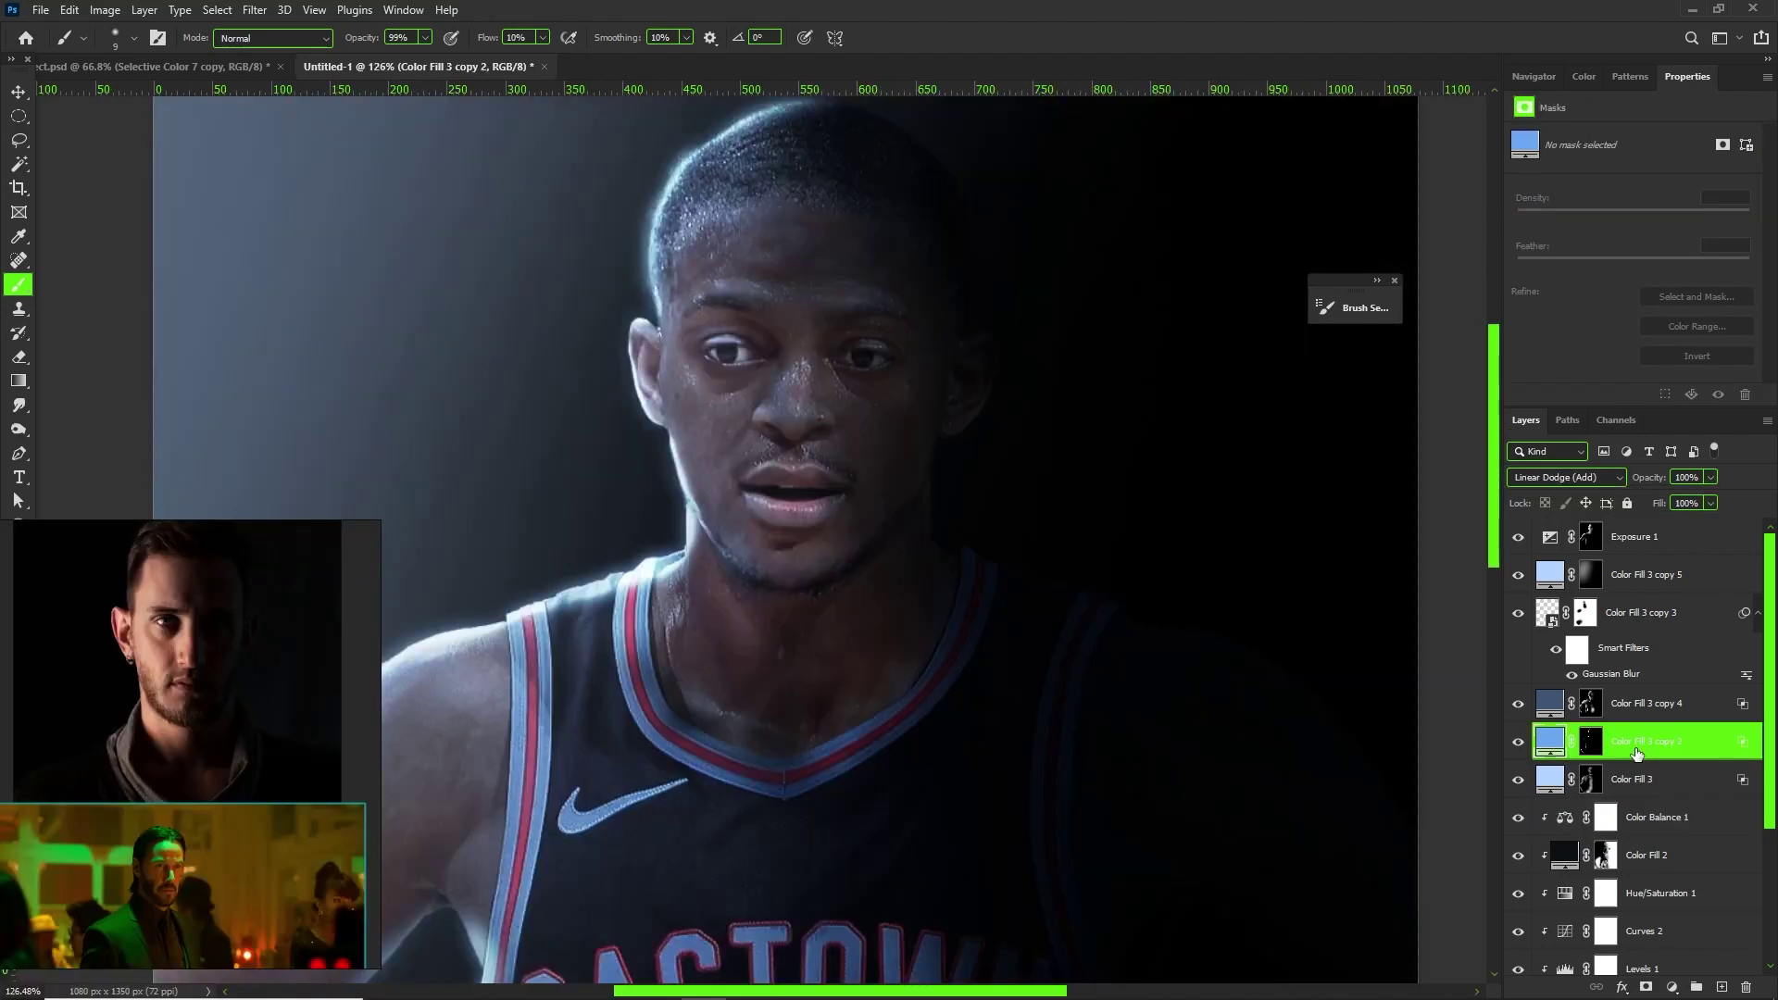
pyautogui.hotkey('ctrl', 'j')
pyautogui.rightClick(1592, 758)
pyautogui.click(1601, 780)
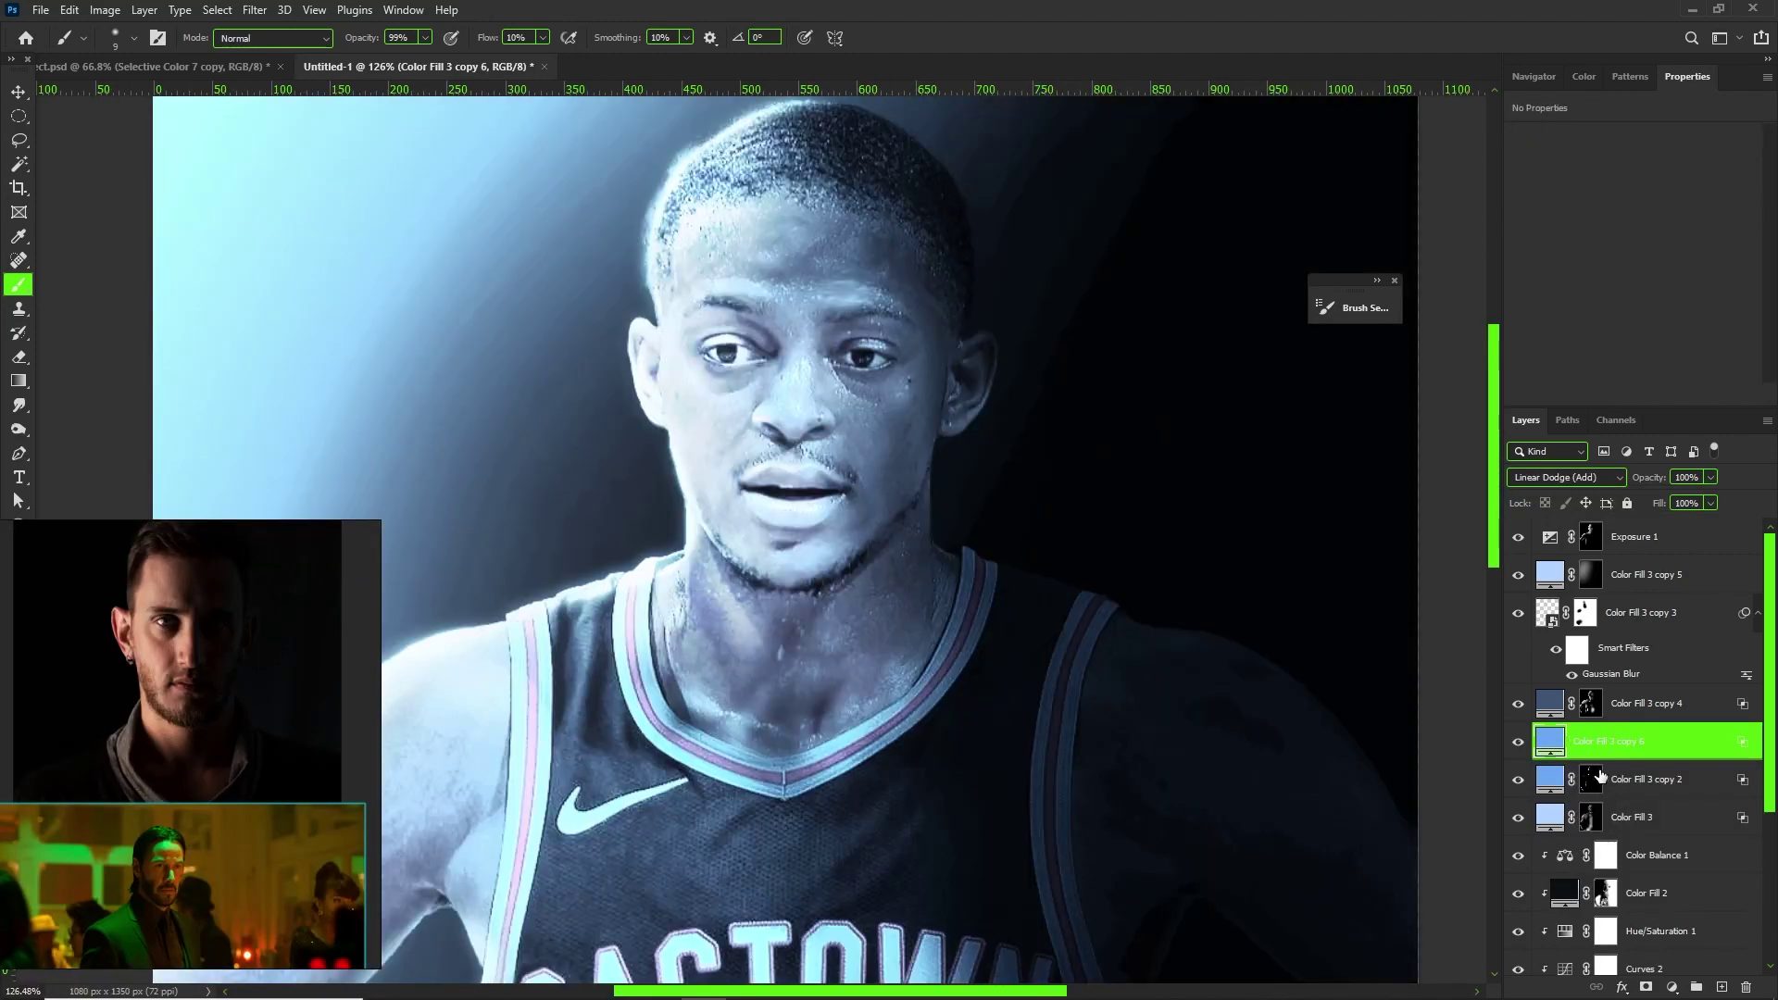
pyautogui.click(1645, 989)
pyautogui.hotkey('ctrl', 'i')
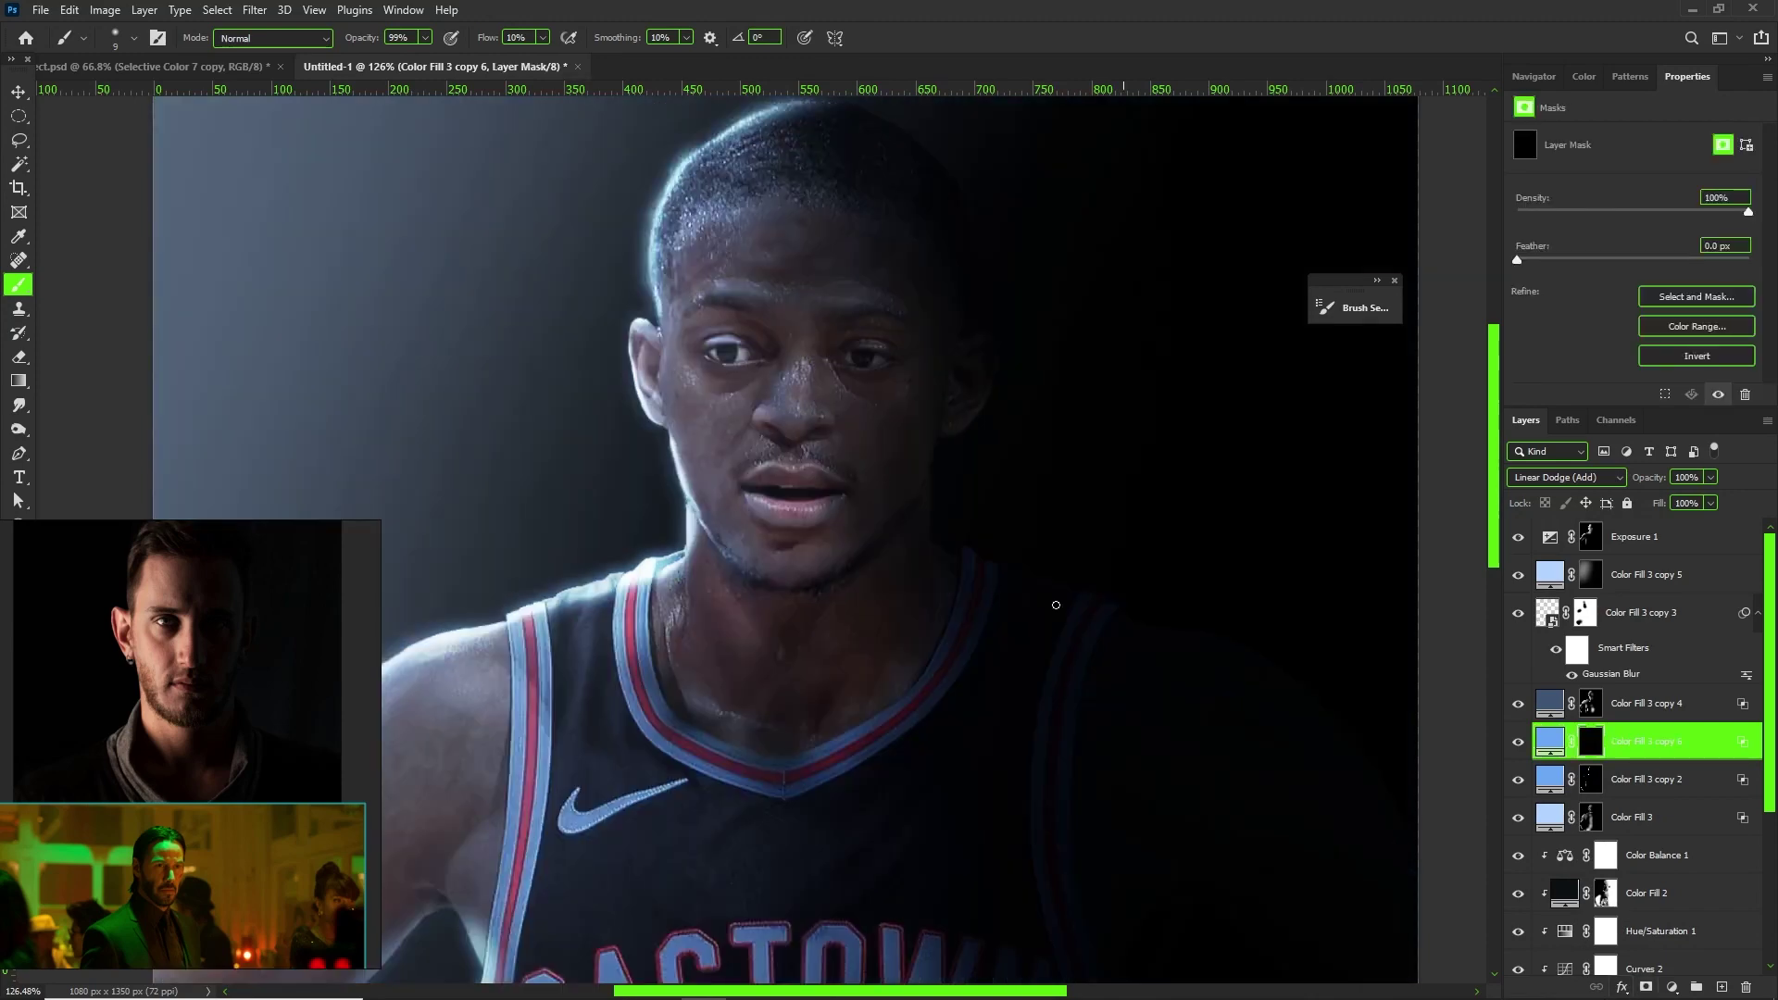
# - Trace a Pen path around the lit side of the forehead and brow down to the eye, and convert it to a selection
pyautogui.scroll(3, 806, 275)
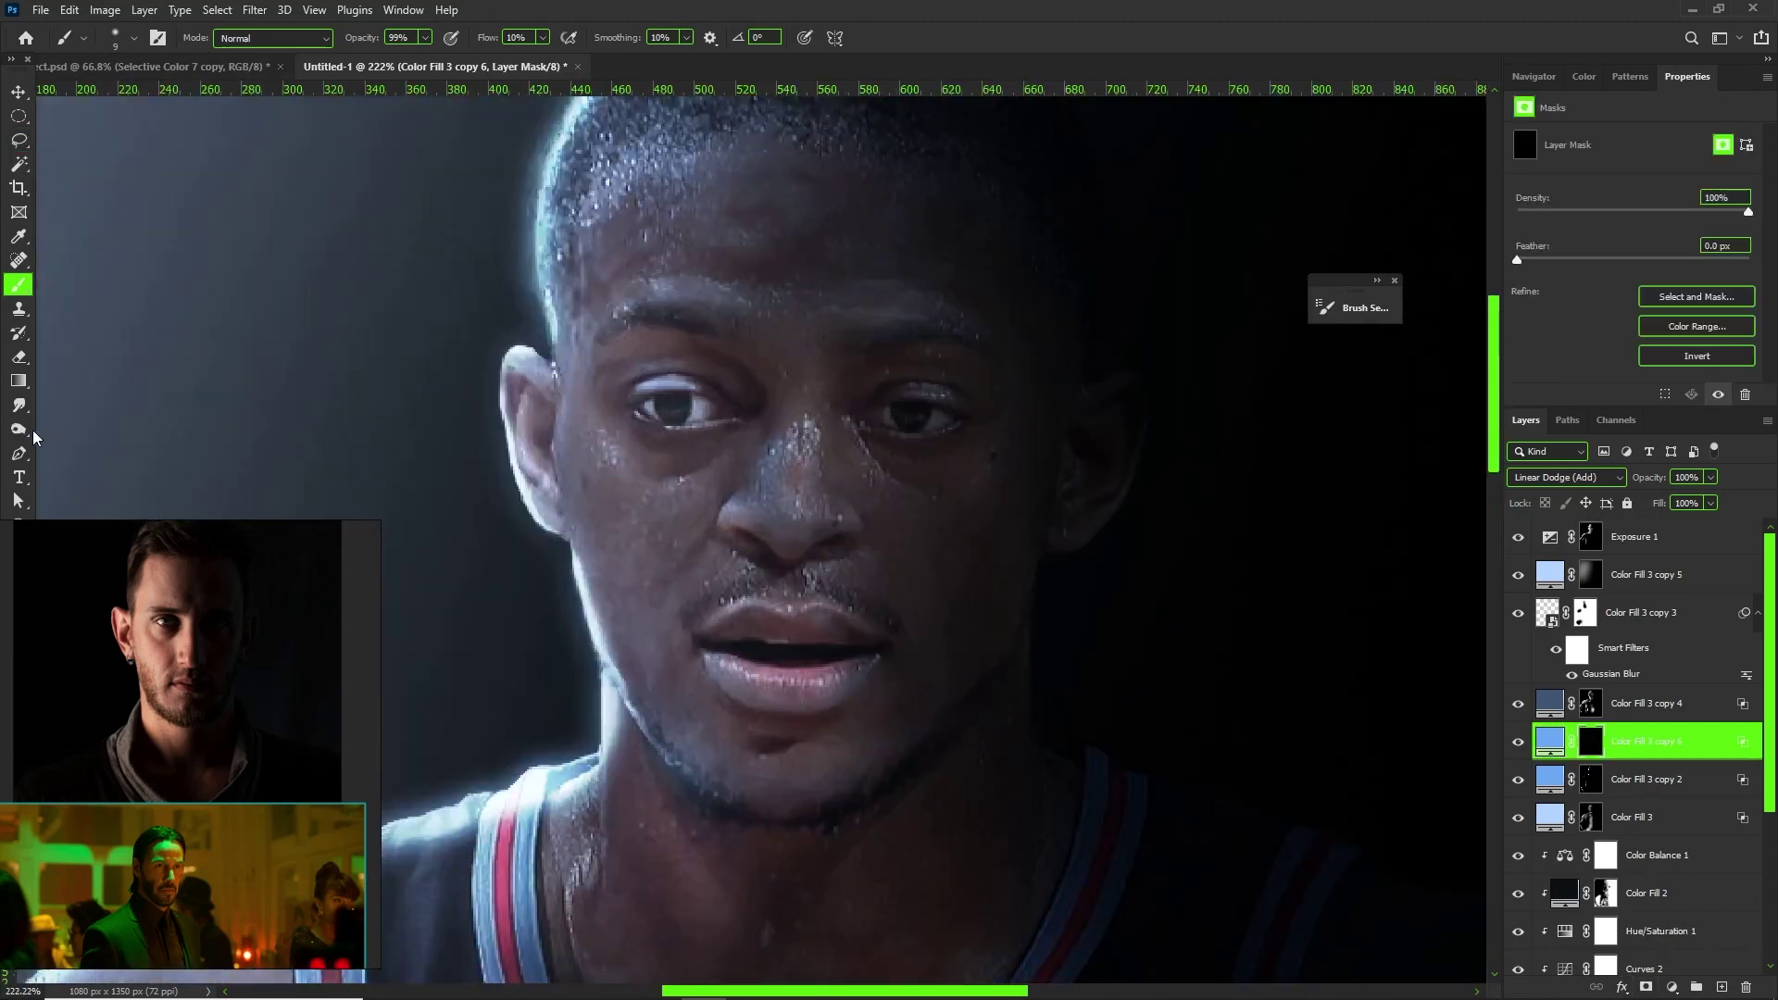
pyautogui.click(18, 453)
pyautogui.scroll(2, 417, 285)
pyautogui.click(742, 210)
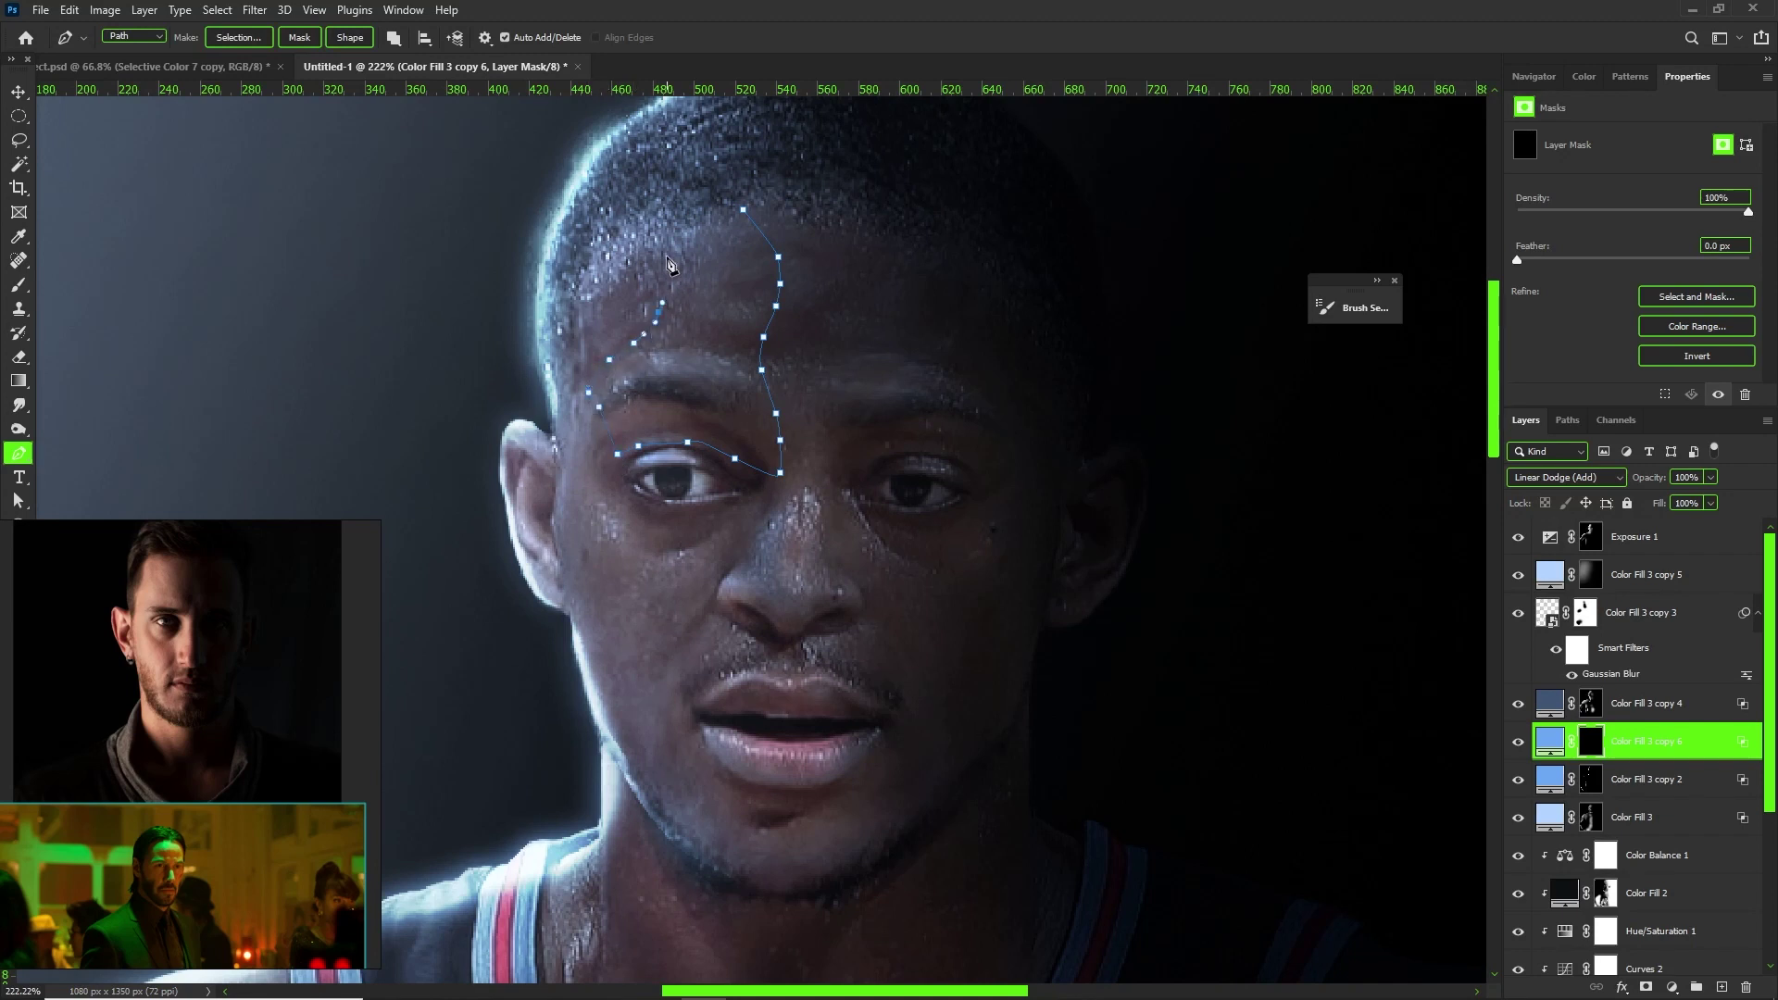
pyautogui.rightClick(749, 221)
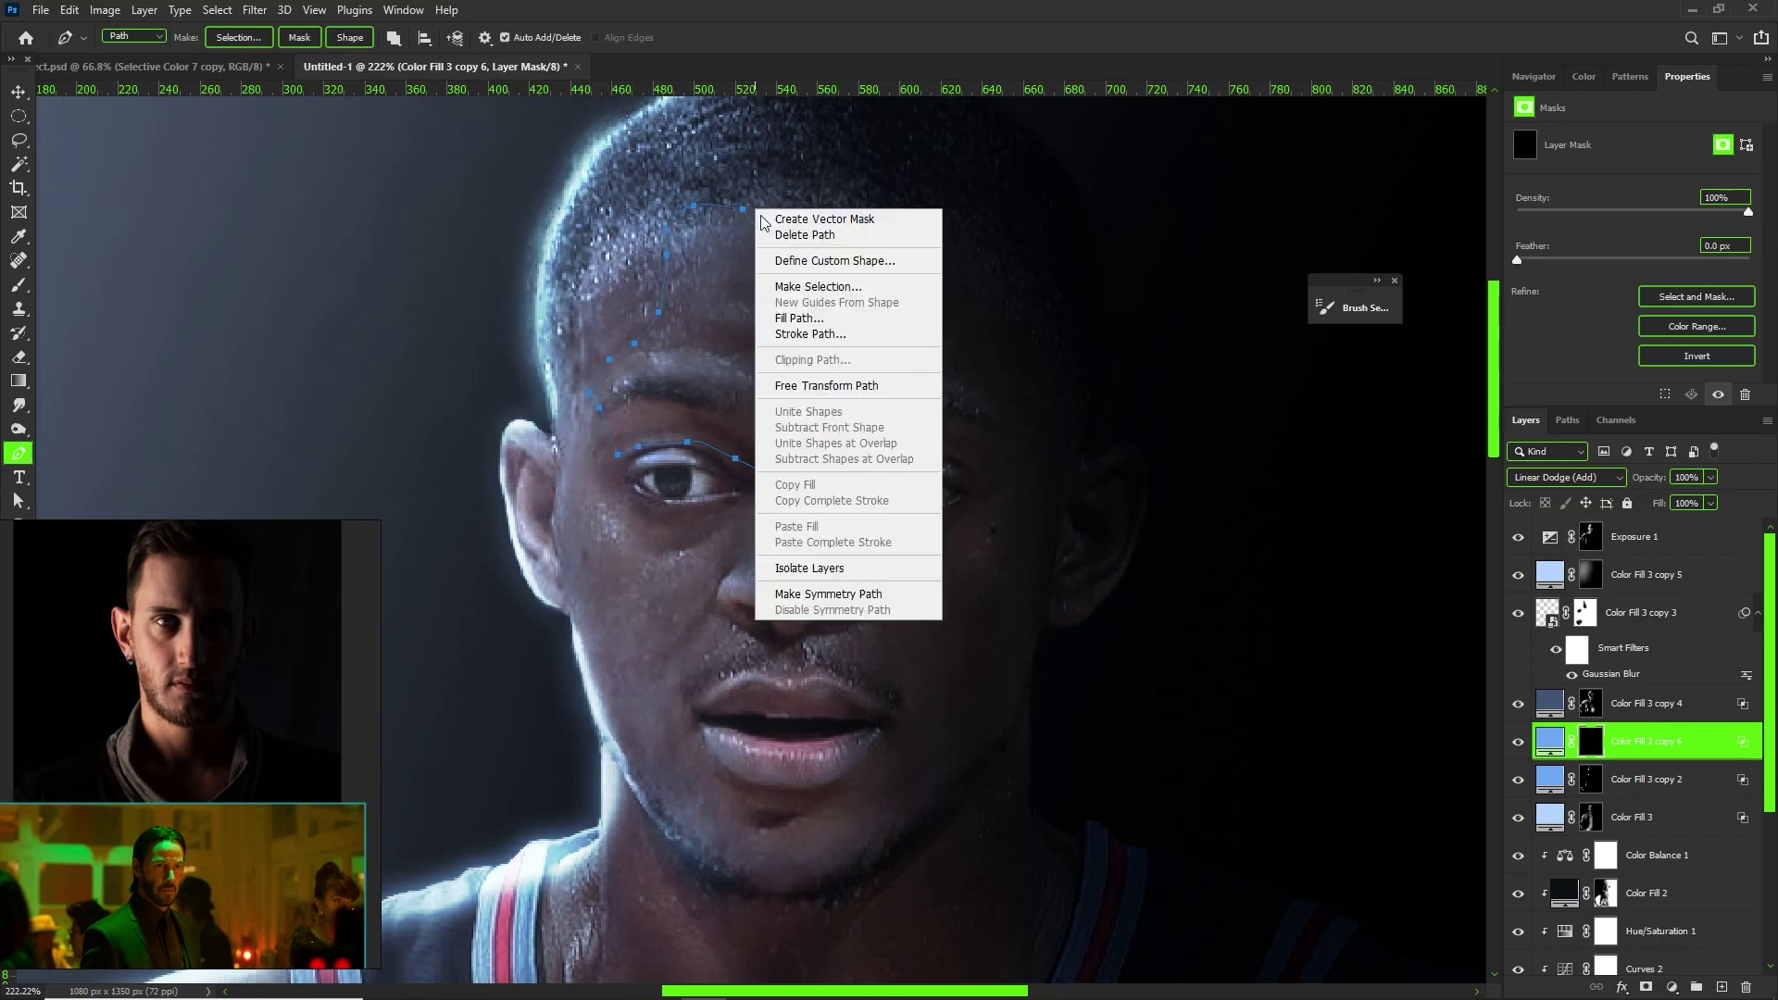
pyautogui.click(815, 288)
pyautogui.click(968, 278)
# - Paint white on the mask inside the forehead and brow selection, and deselect
pyautogui.press('b')
pyautogui.moveTo(778, 314)
pyautogui.mouseDown()
pyautogui.moveTo(707, 369)
pyautogui.moveTo(672, 372)
pyautogui.moveTo(720, 357)
pyautogui.mouseUp()
pyautogui.hotkey('ctrl', 'd')
pyautogui.press('[')
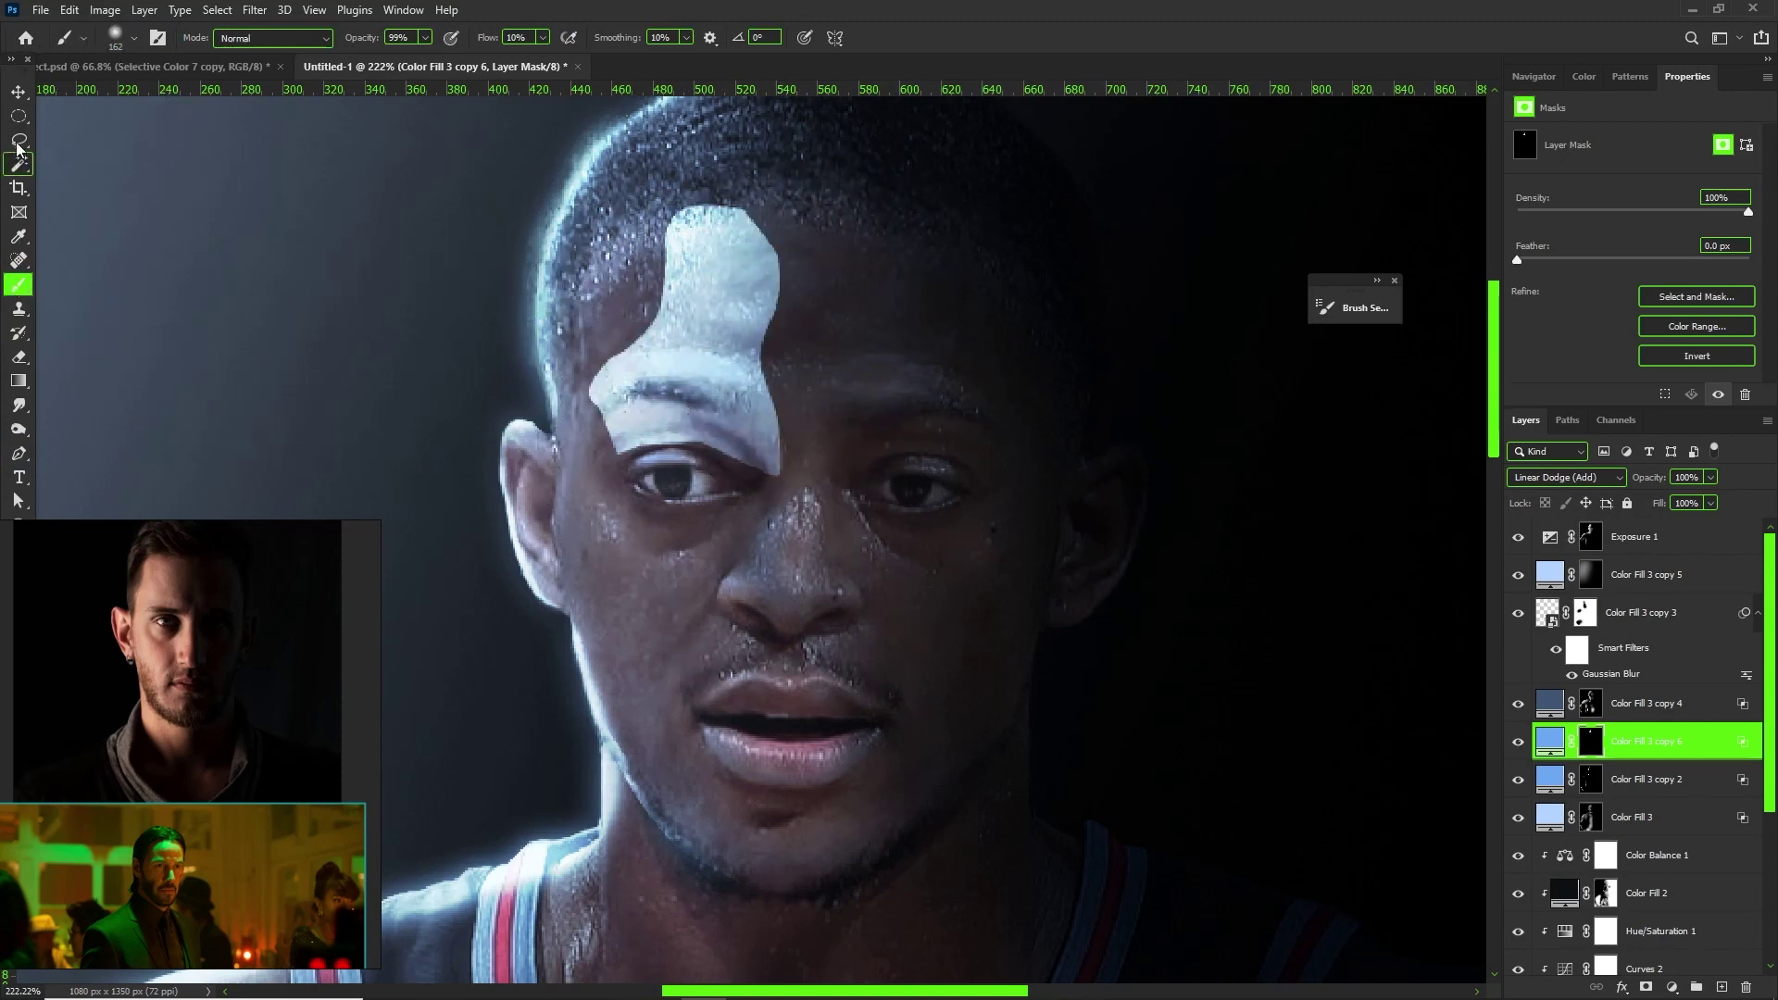
# - Lasso the lit side of the nose and the moustache area above the lip, paint each white on the mask, and deselect
pyautogui.press('l')
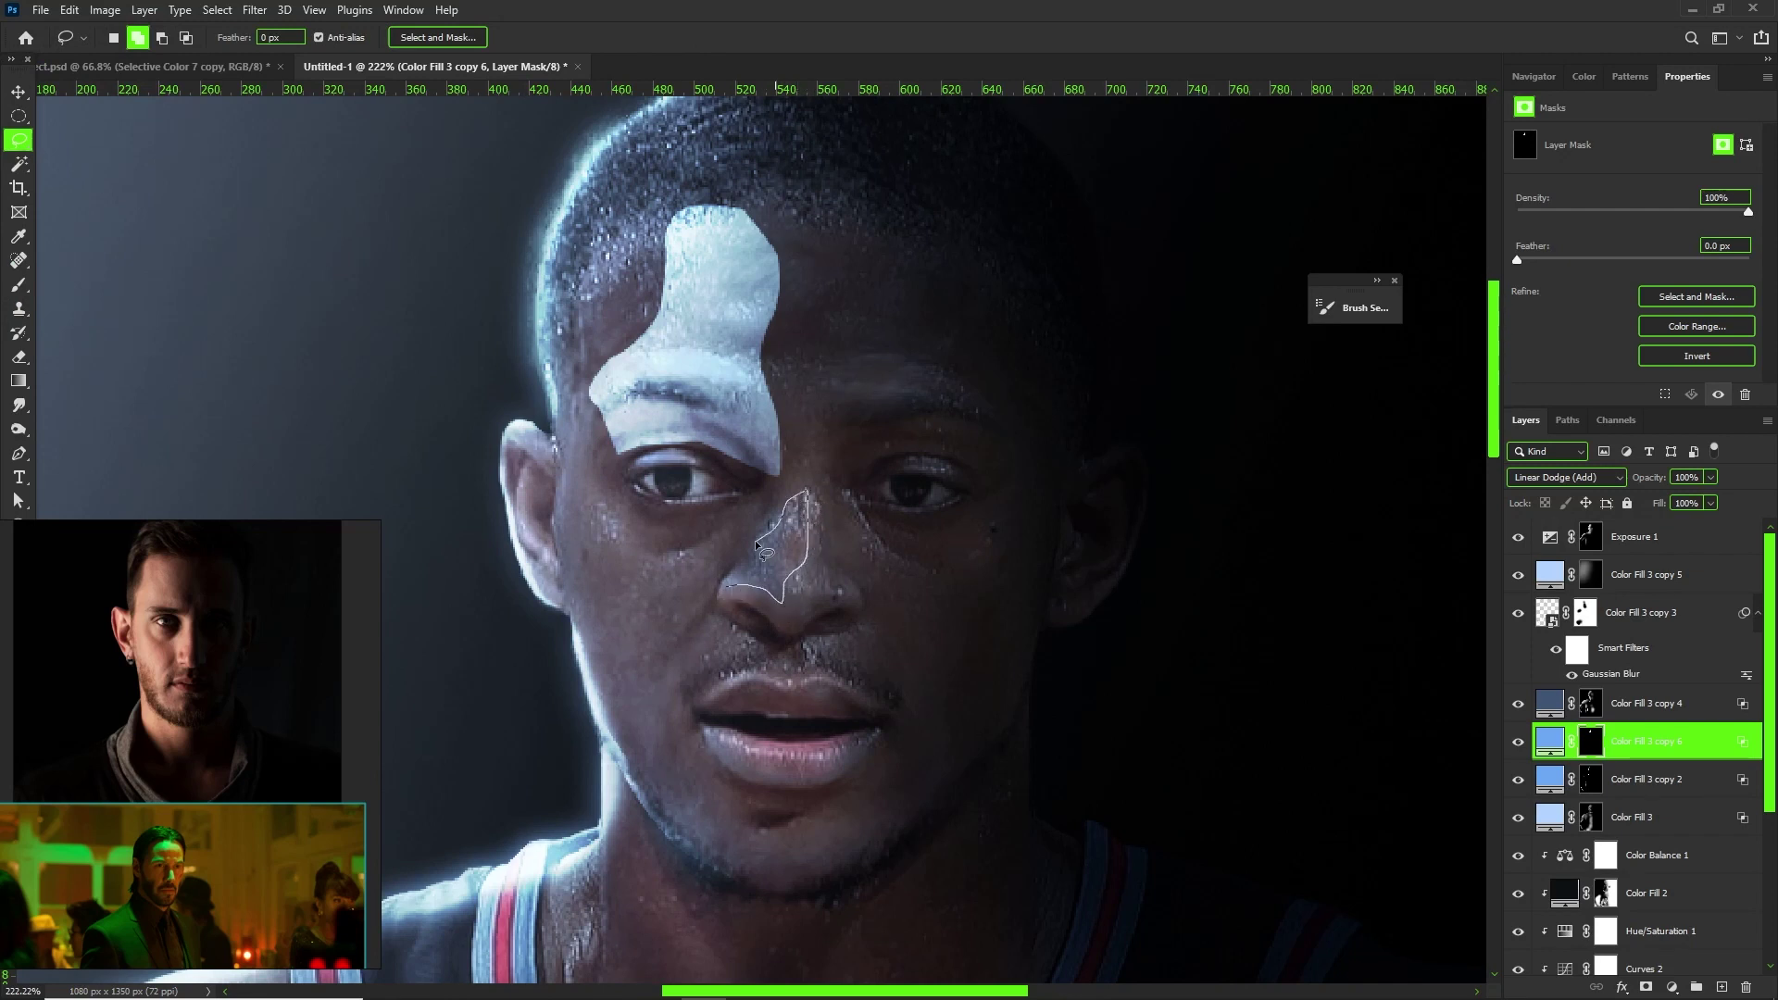
pyautogui.moveTo(728, 593)
pyautogui.mouseDown()
pyautogui.moveTo(754, 564)
pyautogui.moveTo(822, 567)
pyautogui.mouseUp()
pyautogui.press('b')
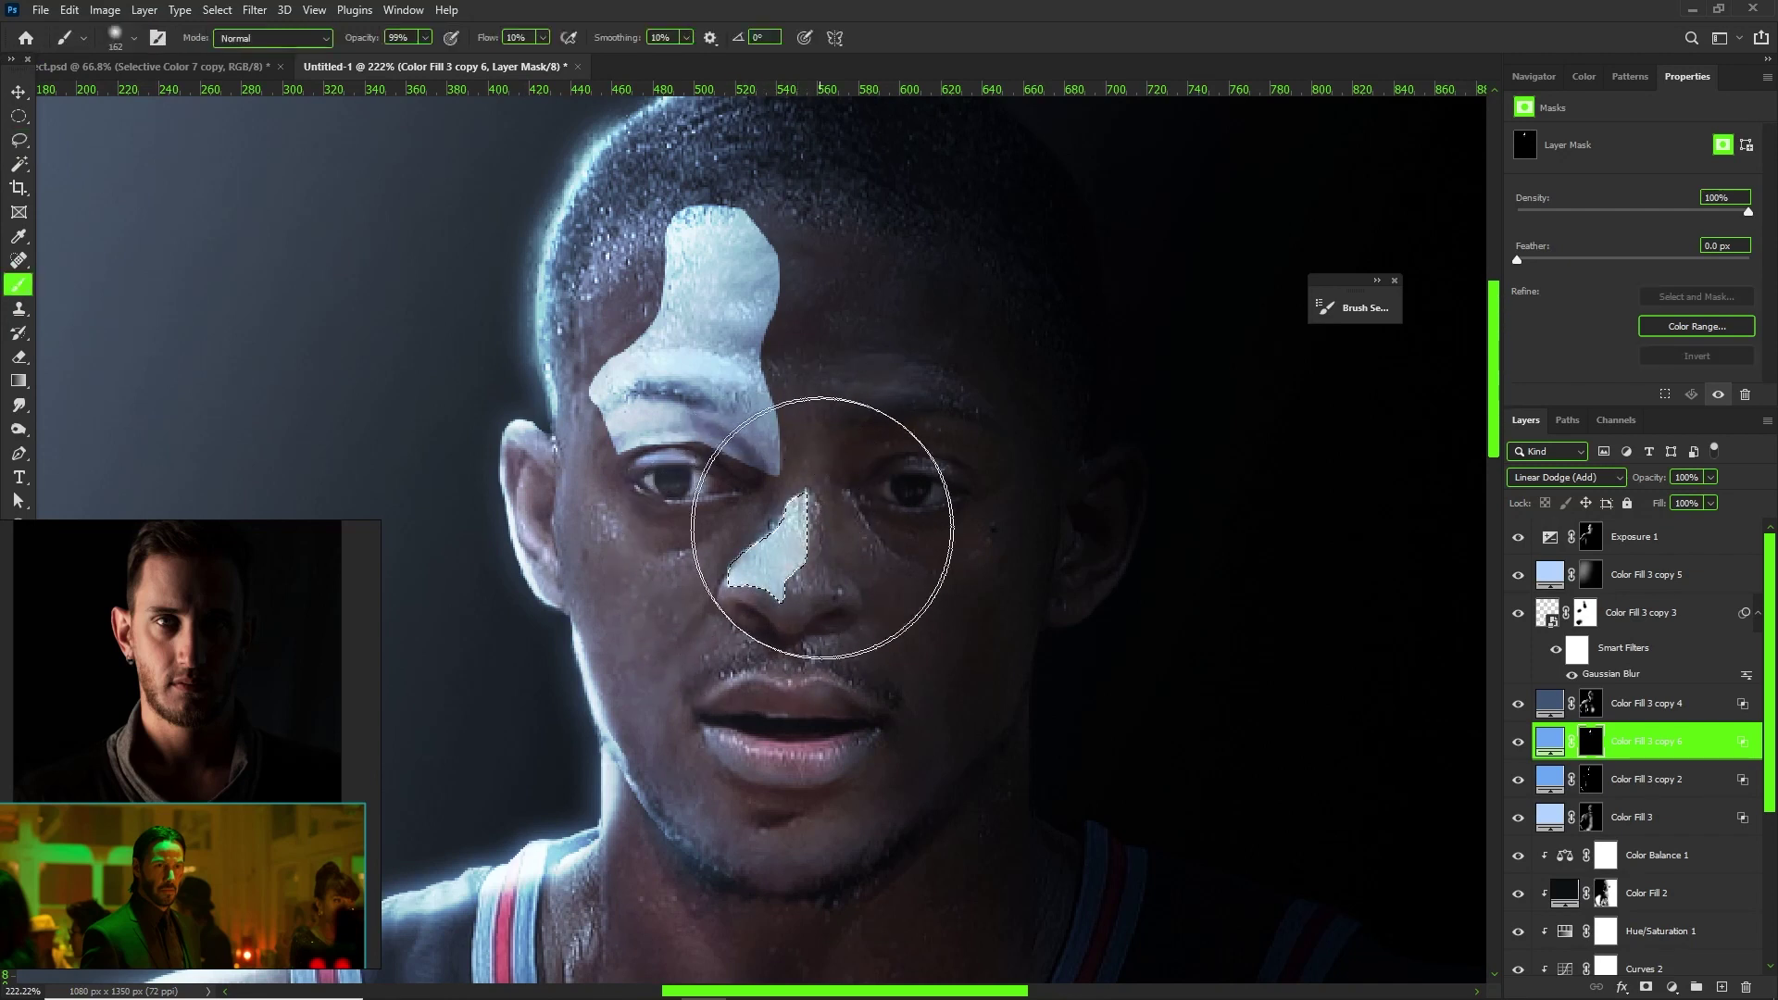
pyautogui.press('l')
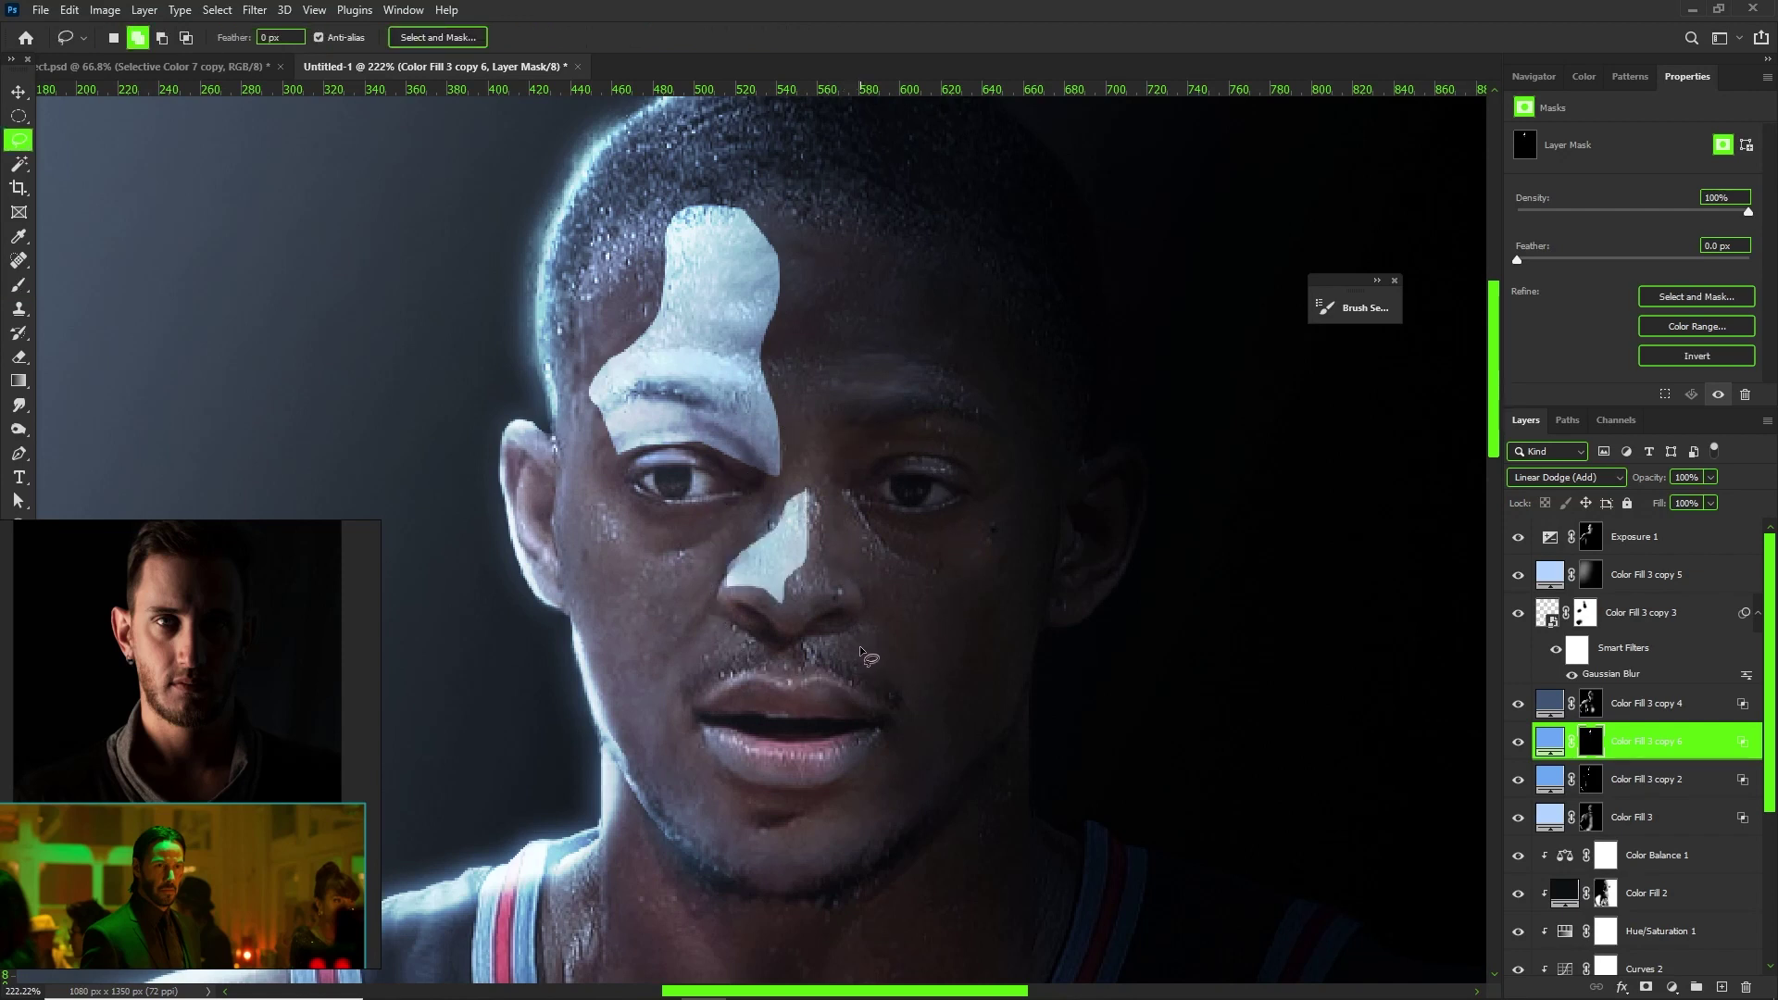
pyautogui.moveTo(831, 637)
pyautogui.mouseDown()
pyautogui.moveTo(852, 635)
pyautogui.moveTo(853, 679)
pyautogui.mouseUp()
pyautogui.press('b')
pyautogui.hotkey('ctrl', 'd')
# - Fade the forehead and brow highlight into the skin by painting alternately black and white on the mask with a soft brush
pyautogui.scroll(-5, 833, 532)
pyautogui.scroll(5, 738, 406)
pyautogui.moveTo(770, 468)
pyautogui.mouseDown()
pyautogui.moveTo(683, 486)
pyautogui.moveTo(696, 533)
pyautogui.moveTo(753, 526)
pyautogui.moveTo(708, 544)
pyautogui.mouseUp()
pyautogui.moveTo(710, 448); pyautogui.dragTo(730, 421)
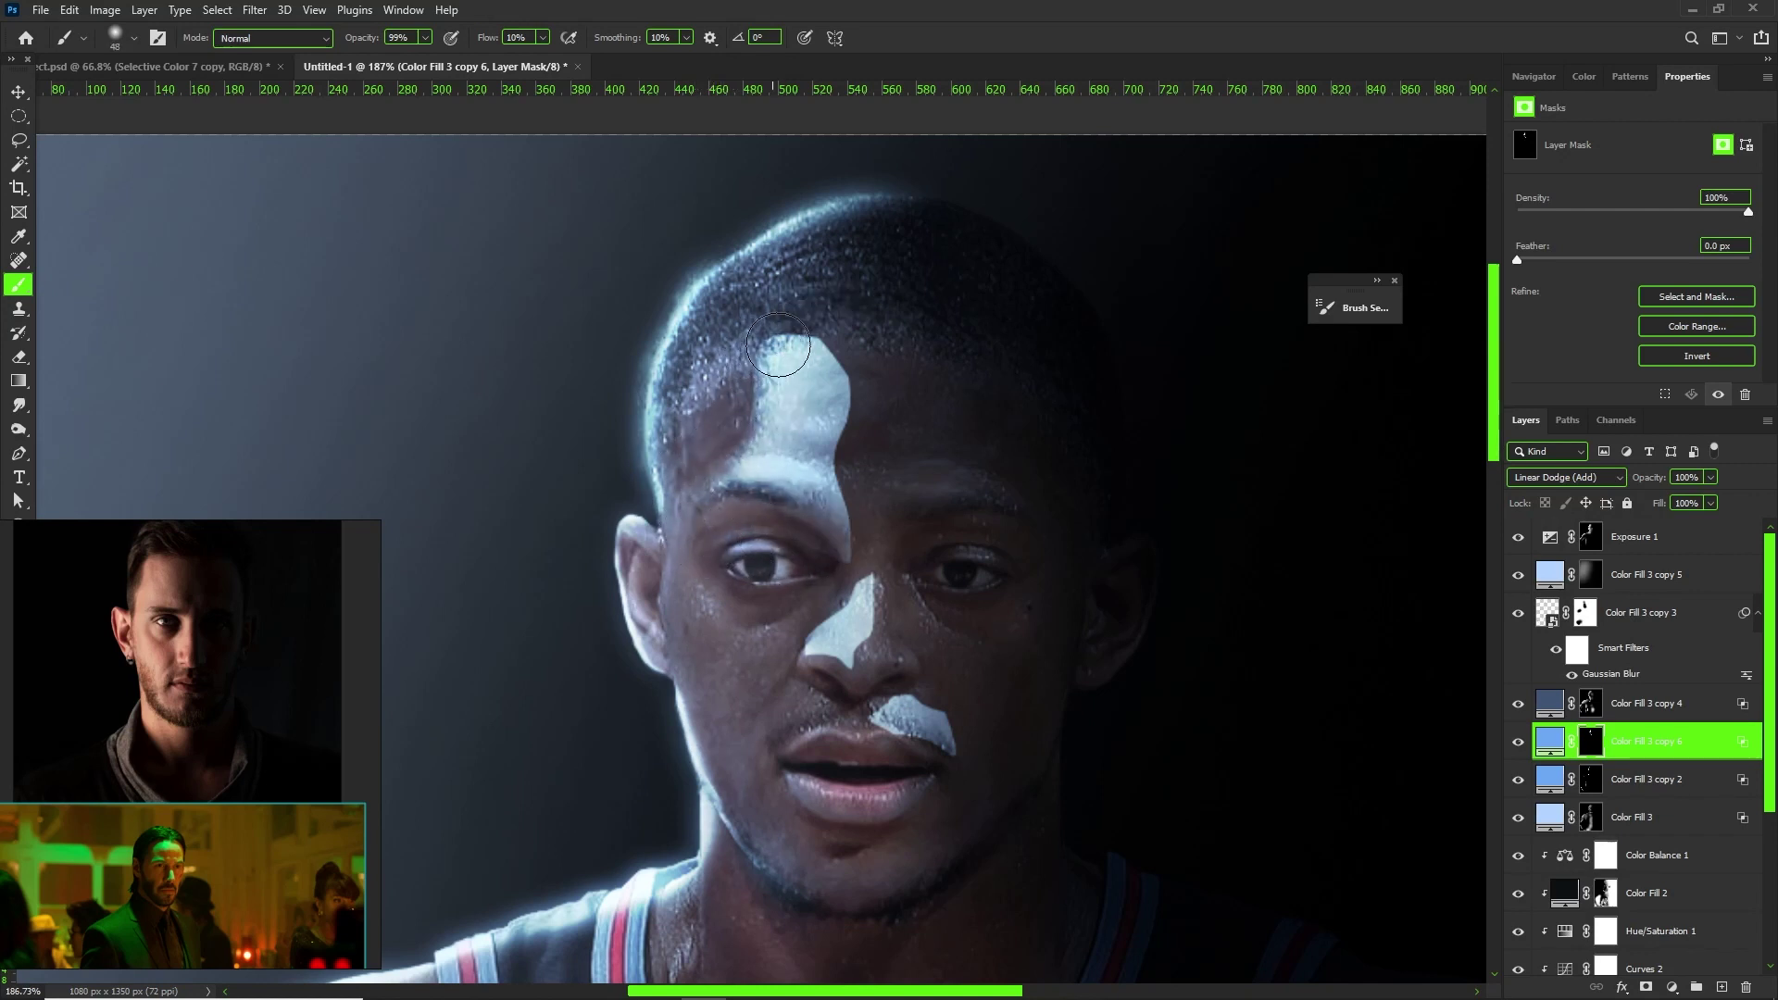
pyautogui.moveTo(778, 345)
pyautogui.mouseDown()
pyautogui.moveTo(861, 425)
pyautogui.moveTo(827, 397)
pyautogui.moveTo(811, 439)
pyautogui.moveTo(854, 478)
pyautogui.moveTo(842, 535)
pyautogui.moveTo(822, 351)
pyautogui.mouseUp()
pyautogui.press('x')
pyautogui.press(']')
pyautogui.moveTo(746, 430)
pyautogui.mouseDown()
pyautogui.moveTo(773, 398)
pyautogui.moveTo(717, 422)
pyautogui.moveTo(756, 387)
pyautogui.moveTo(797, 399)
pyautogui.moveTo(798, 464)
pyautogui.moveTo(795, 426)
pyautogui.moveTo(815, 468)
pyautogui.moveTo(765, 454)
pyautogui.mouseUp()
pyautogui.press('x')
pyautogui.moveTo(748, 466); pyautogui.dragTo(768, 468)
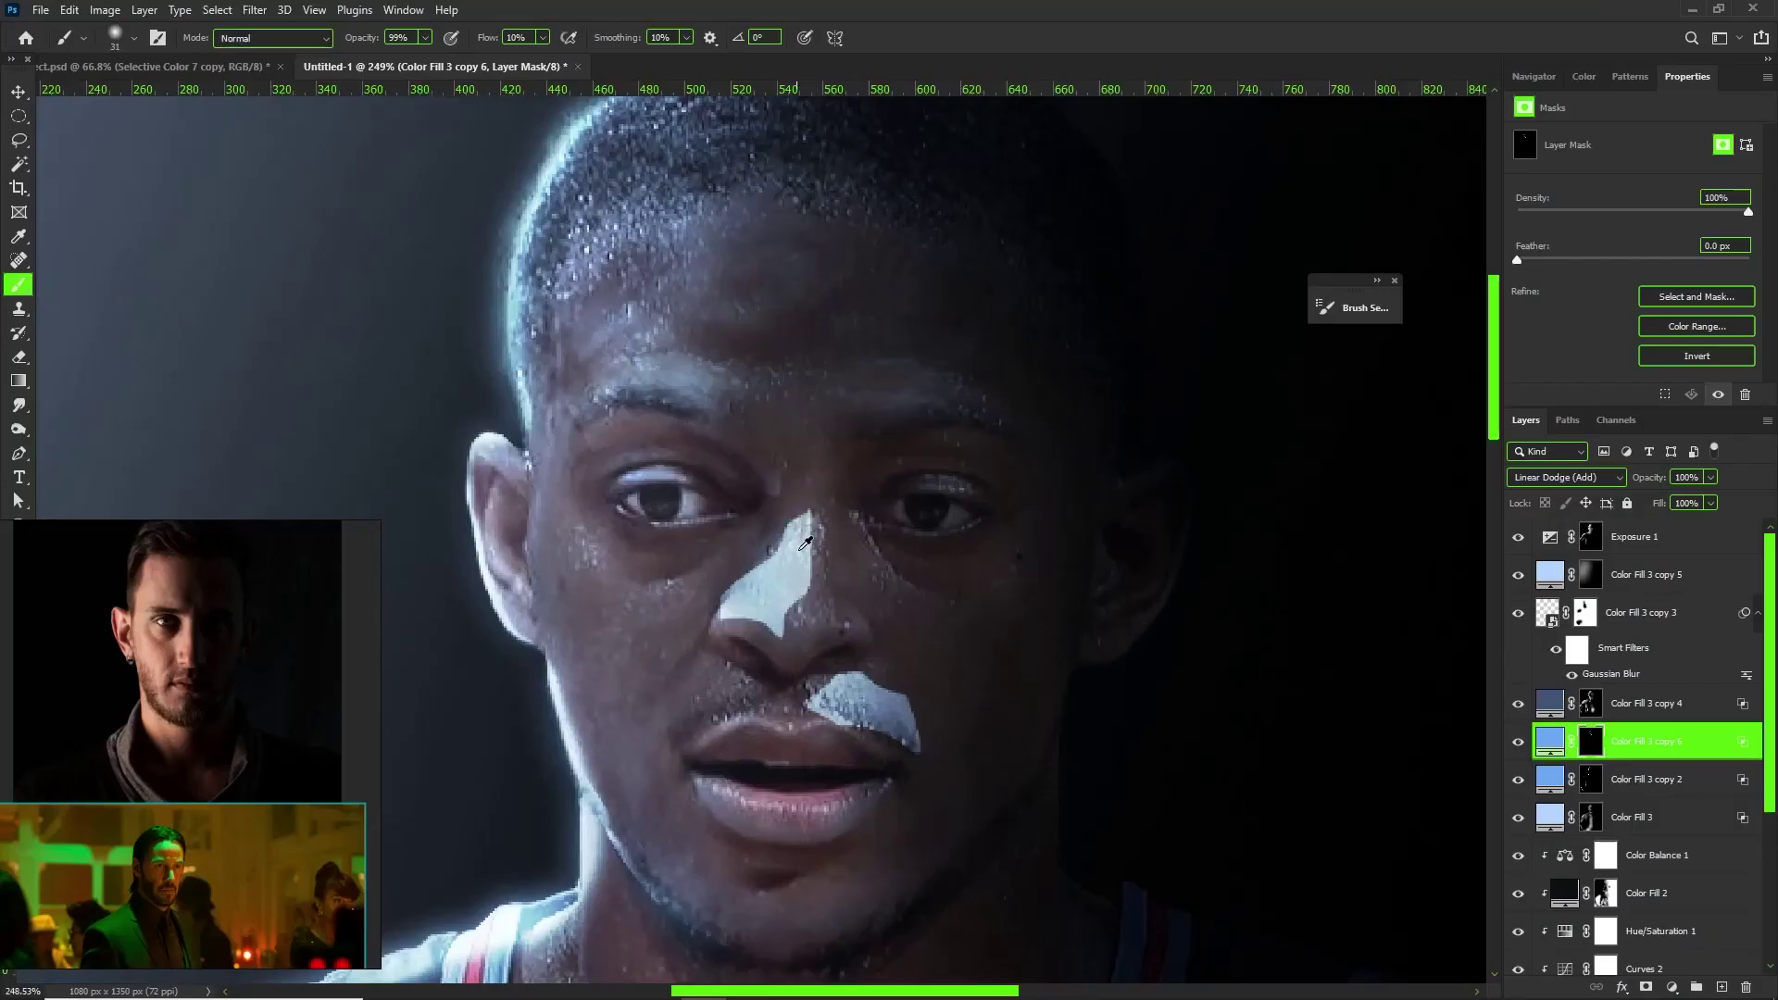
# - Fade the nose highlight with the brush, and blend the nose and moustache highlights with the Smudge tool at 31% strength
pyautogui.moveTo(805, 543)
pyautogui.mouseDown()
pyautogui.moveTo(791, 626)
pyautogui.moveTo(727, 639)
pyautogui.moveTo(746, 575)
pyautogui.mouseUp()
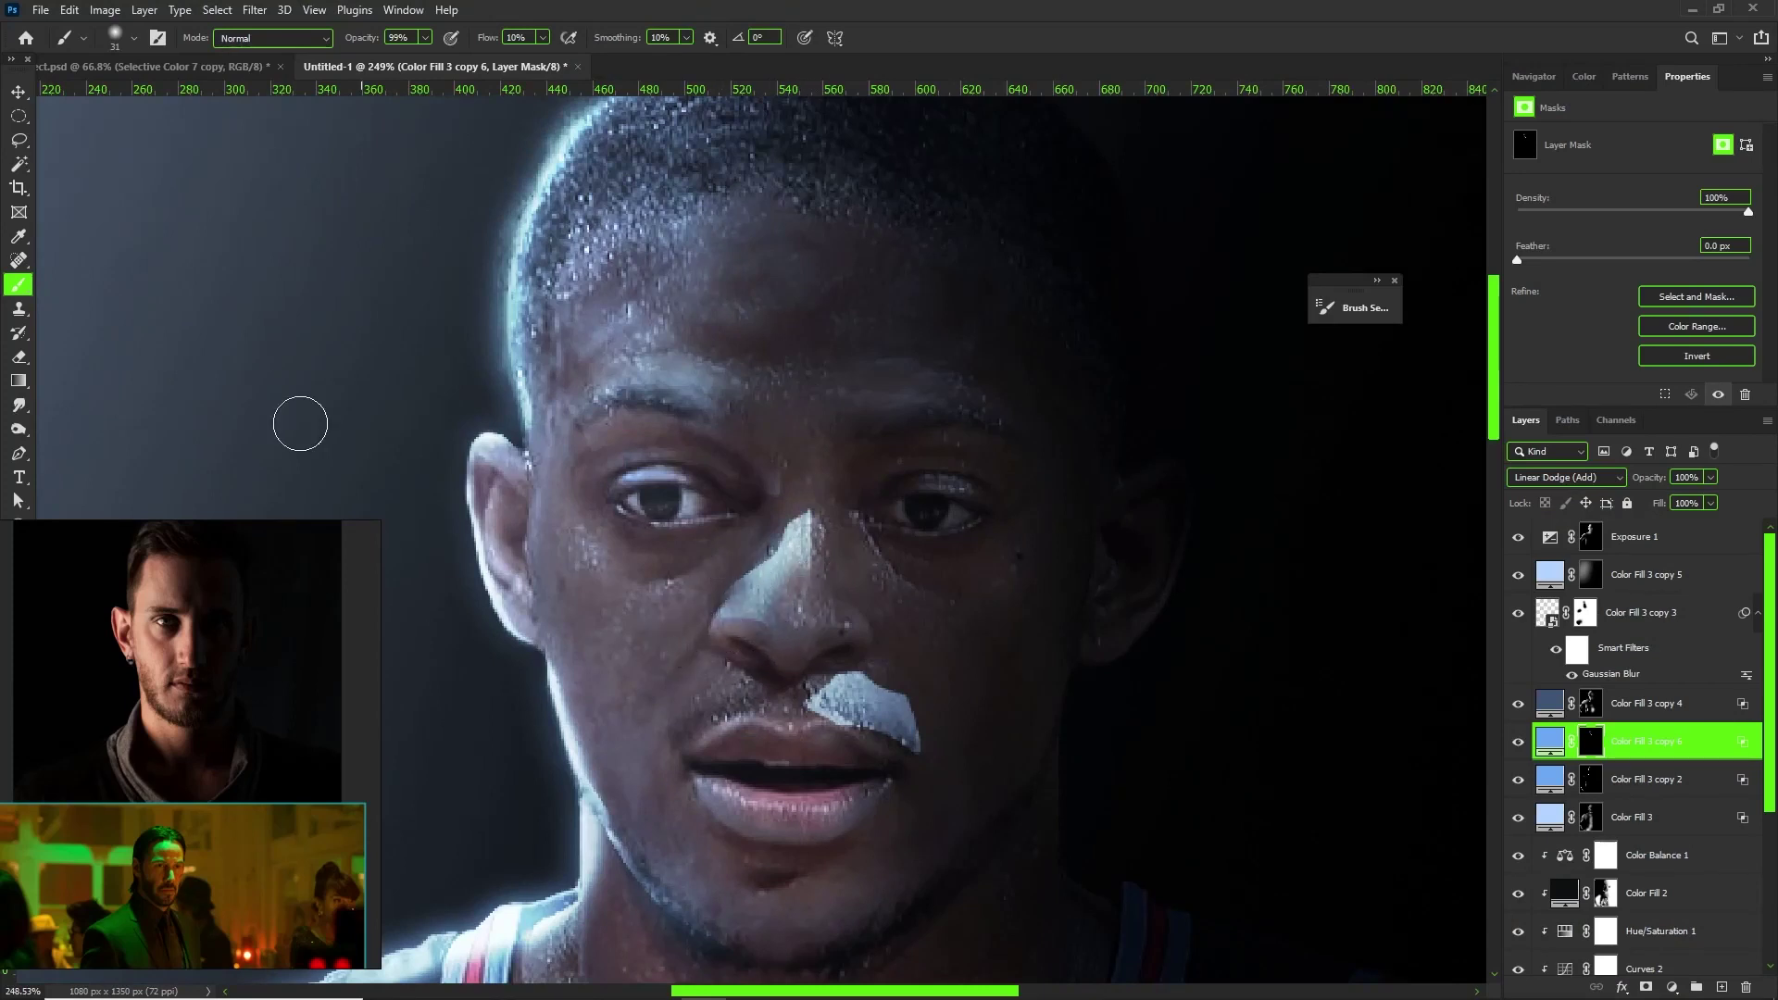
pyautogui.click(20, 411)
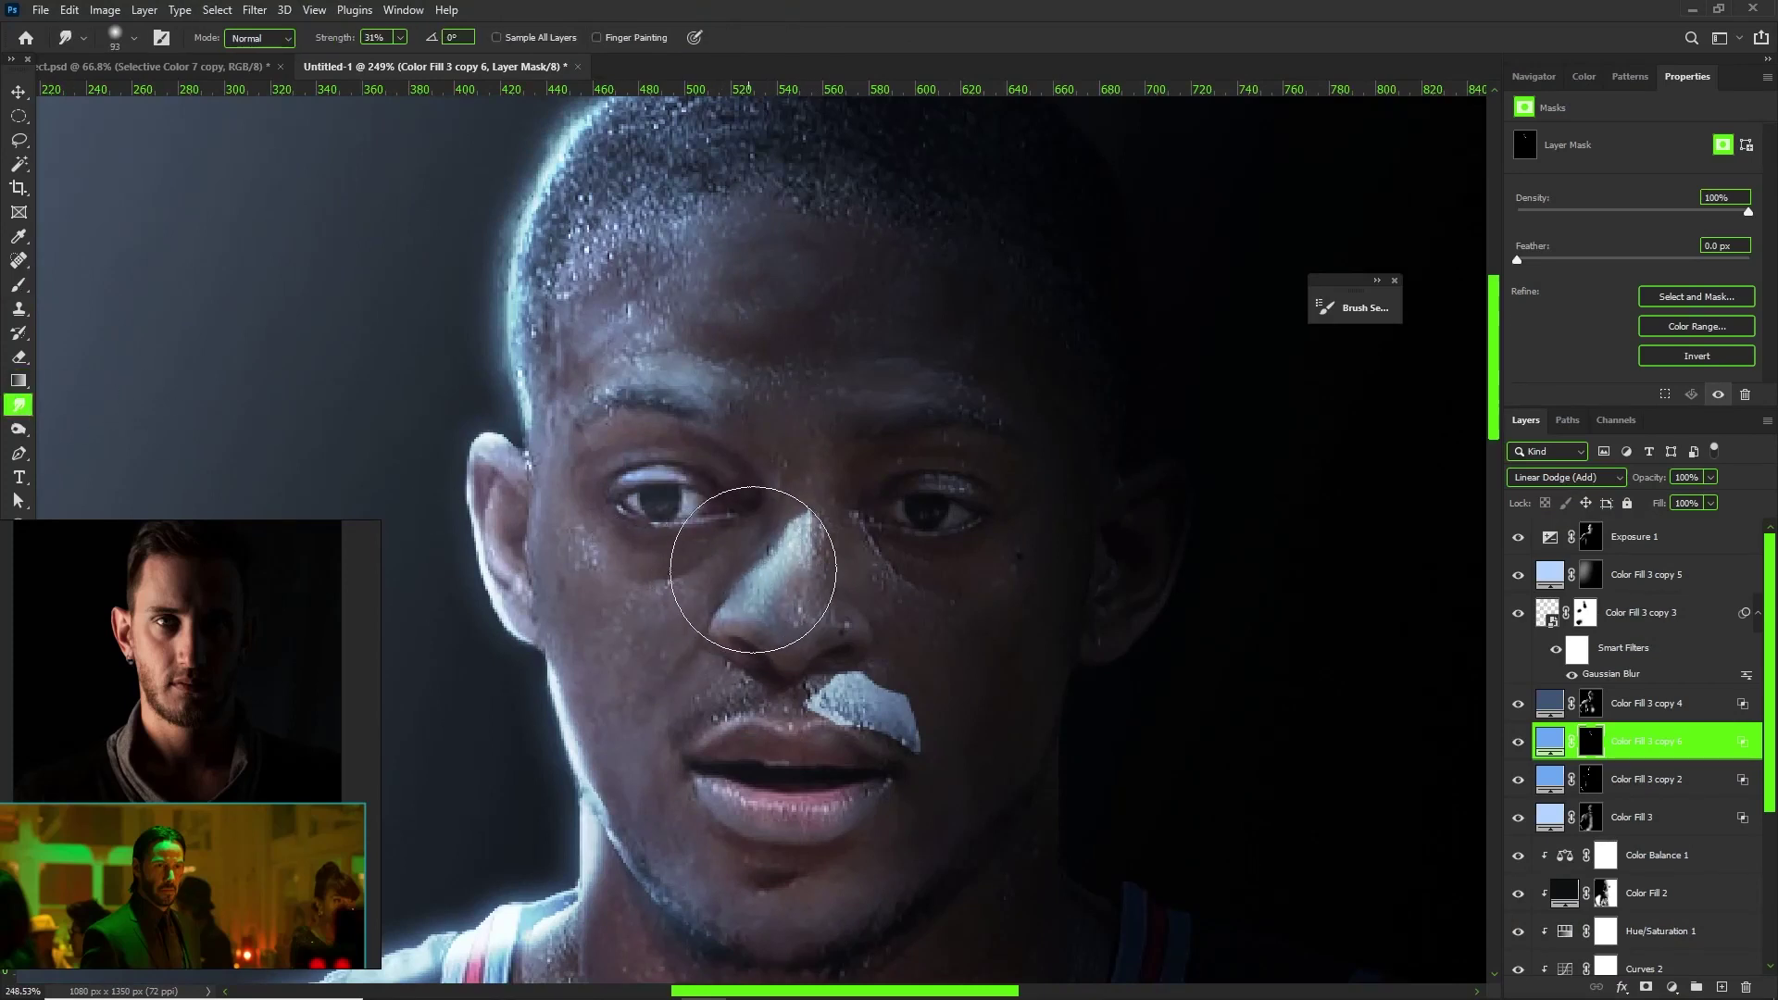
pyautogui.moveTo(799, 548); pyautogui.dragTo(800, 523)
pyautogui.scroll(-3, 800, 523)
pyautogui.keyDown('alt'); pyautogui.rightClick(900, 617); pyautogui.keyUp('alt')
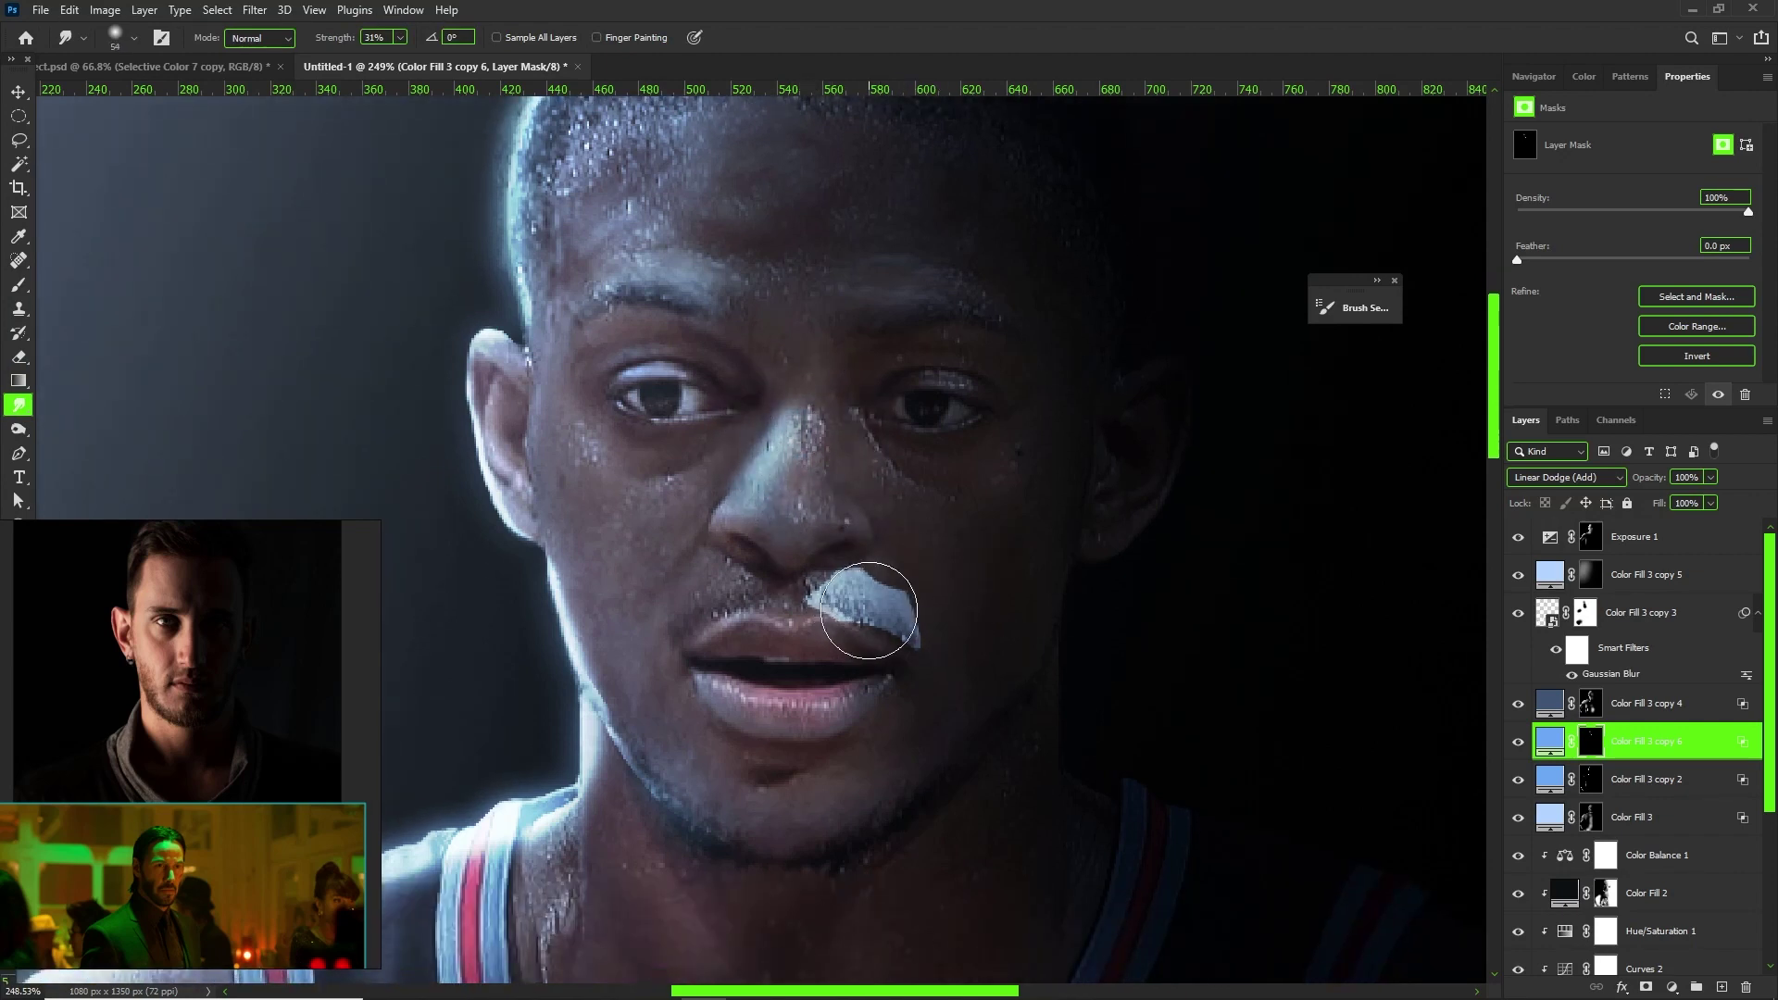
pyautogui.moveTo(859, 597)
pyautogui.mouseDown()
pyautogui.moveTo(901, 615)
pyautogui.moveTo(917, 584)
pyautogui.moveTo(806, 595)
pyautogui.moveTo(898, 630)
pyautogui.mouseUp()
# - Set the brush flow to 9% and refine the face highlights on the mask with soft brush and Smudge strokes
pyautogui.press('b')
pyautogui.scroll(-7, 829, 607)
pyautogui.scroll(6, 763, 778)
pyautogui.click(542, 37)
pyautogui.click(723, 311)
pyautogui.scroll(-3, 794, 333)
pyautogui.scroll(3, 779, 352)
pyautogui.scroll(-3, 769, 370)
pyautogui.scroll(4, 759, 374)
pyautogui.press(']')
pyautogui.press('r')
pyautogui.moveTo(699, 347)
pyautogui.mouseDown()
pyautogui.moveTo(750, 393)
pyautogui.moveTo(711, 344)
pyautogui.mouseUp()
pyautogui.press('b')
# - Touch up the light along the chin's beard line on the mask with a very small brush
pyautogui.scroll(-5, 725, 389)
pyautogui.scroll(7, 741, 352)
pyautogui.press('[')
pyautogui.click(713, 718)
pyautogui.press('[')
pyautogui.press('[')
pyautogui.press('[')
pyautogui.press('[')
pyautogui.press('[')
pyautogui.press('[')
pyautogui.press('[')
pyautogui.press('[')
pyautogui.press('[')
pyautogui.press('[')
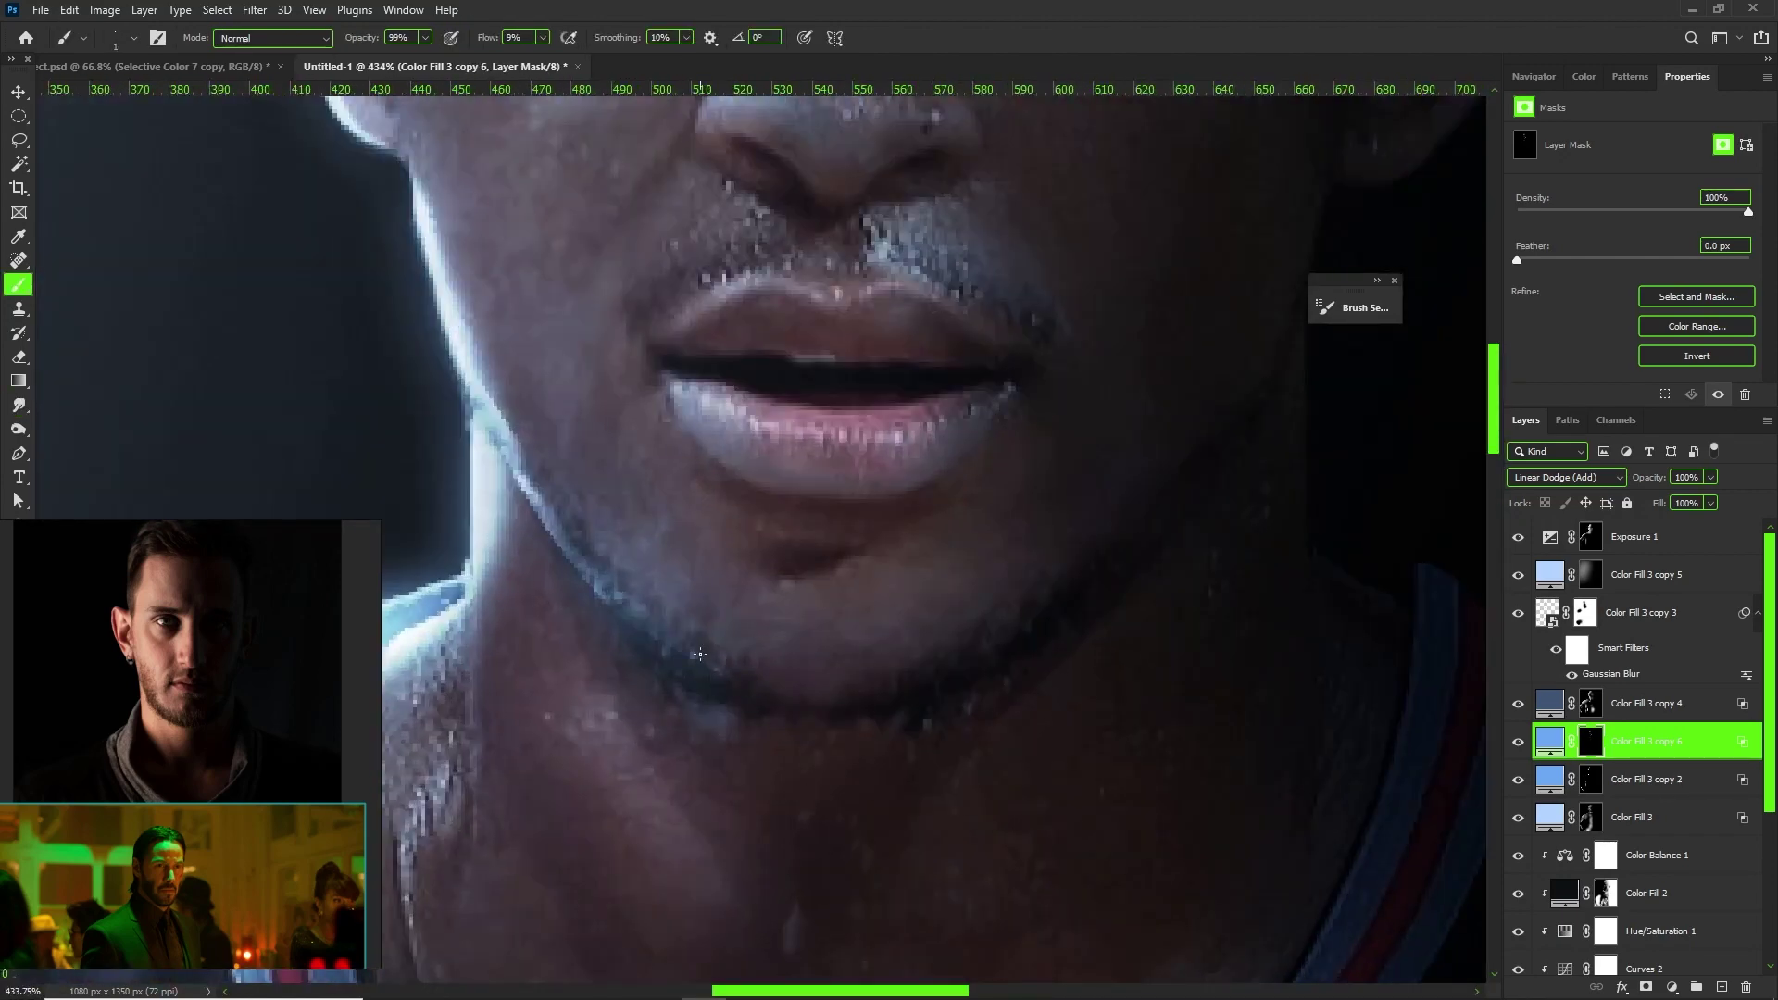
pyautogui.scroll(-5, 721, 283)
# - Duplicate Color Fill 3 copy 5 and delete the duplicate's layer mask
pyautogui.click(1645, 574)
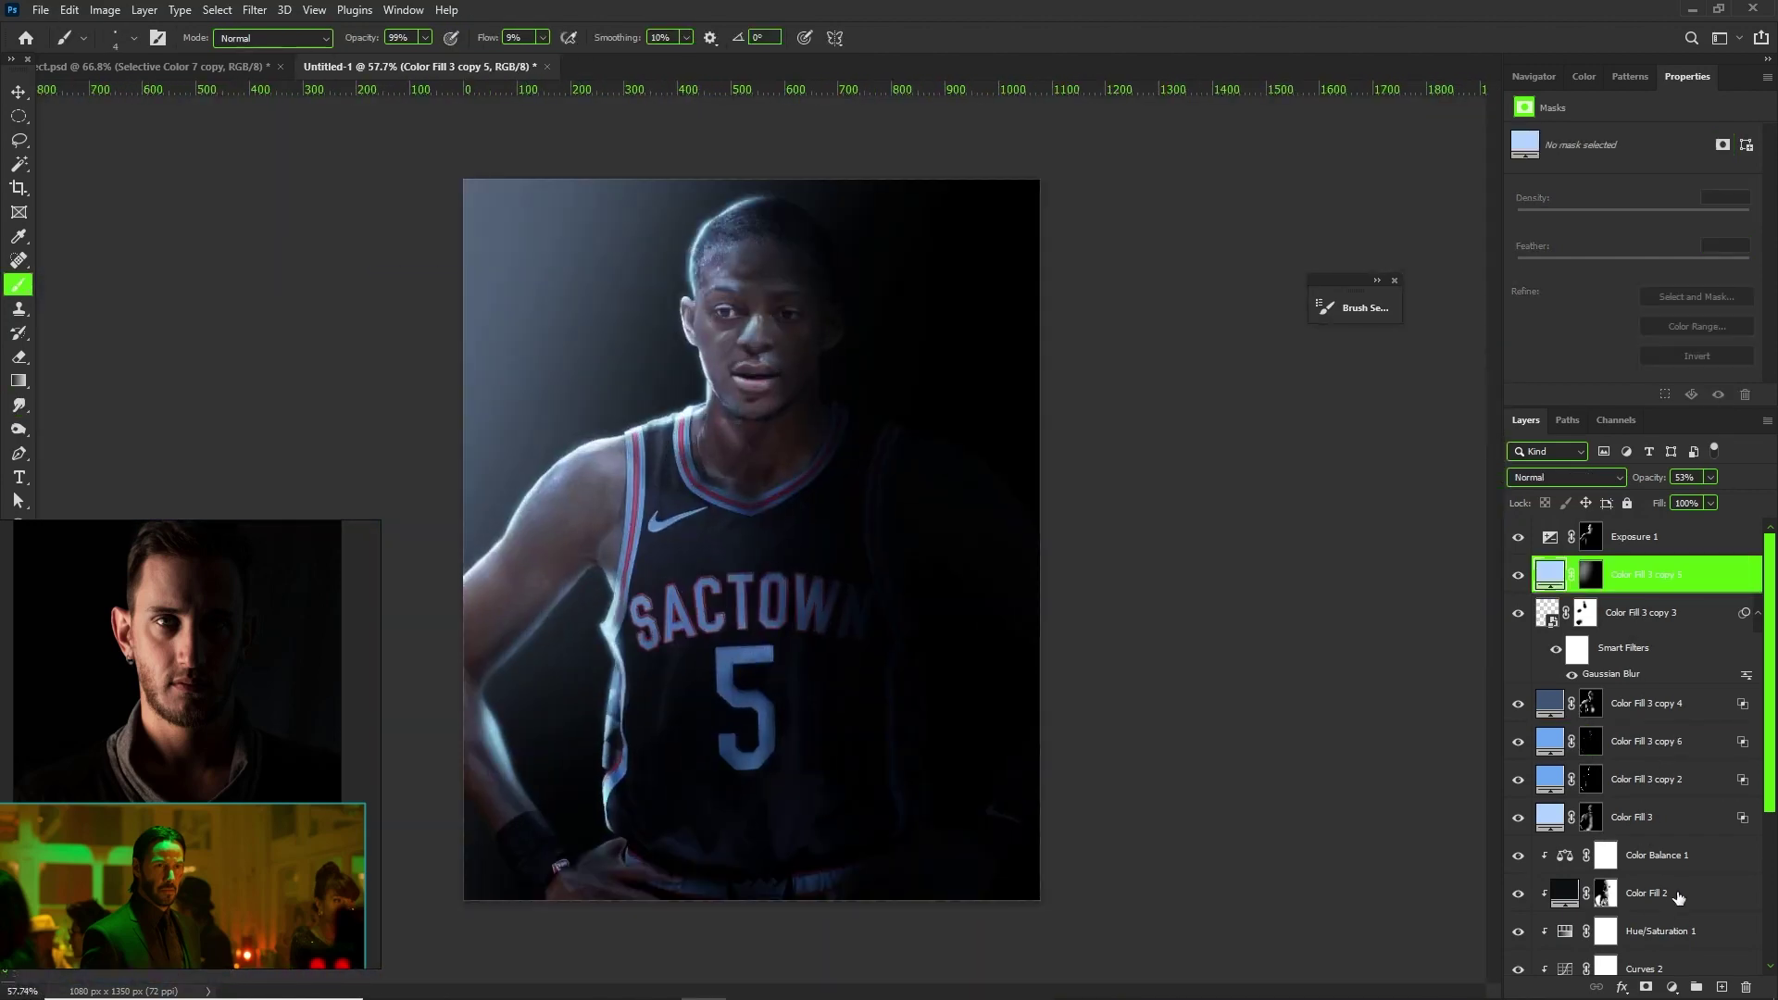
pyautogui.hotkey('ctrl', 'j')
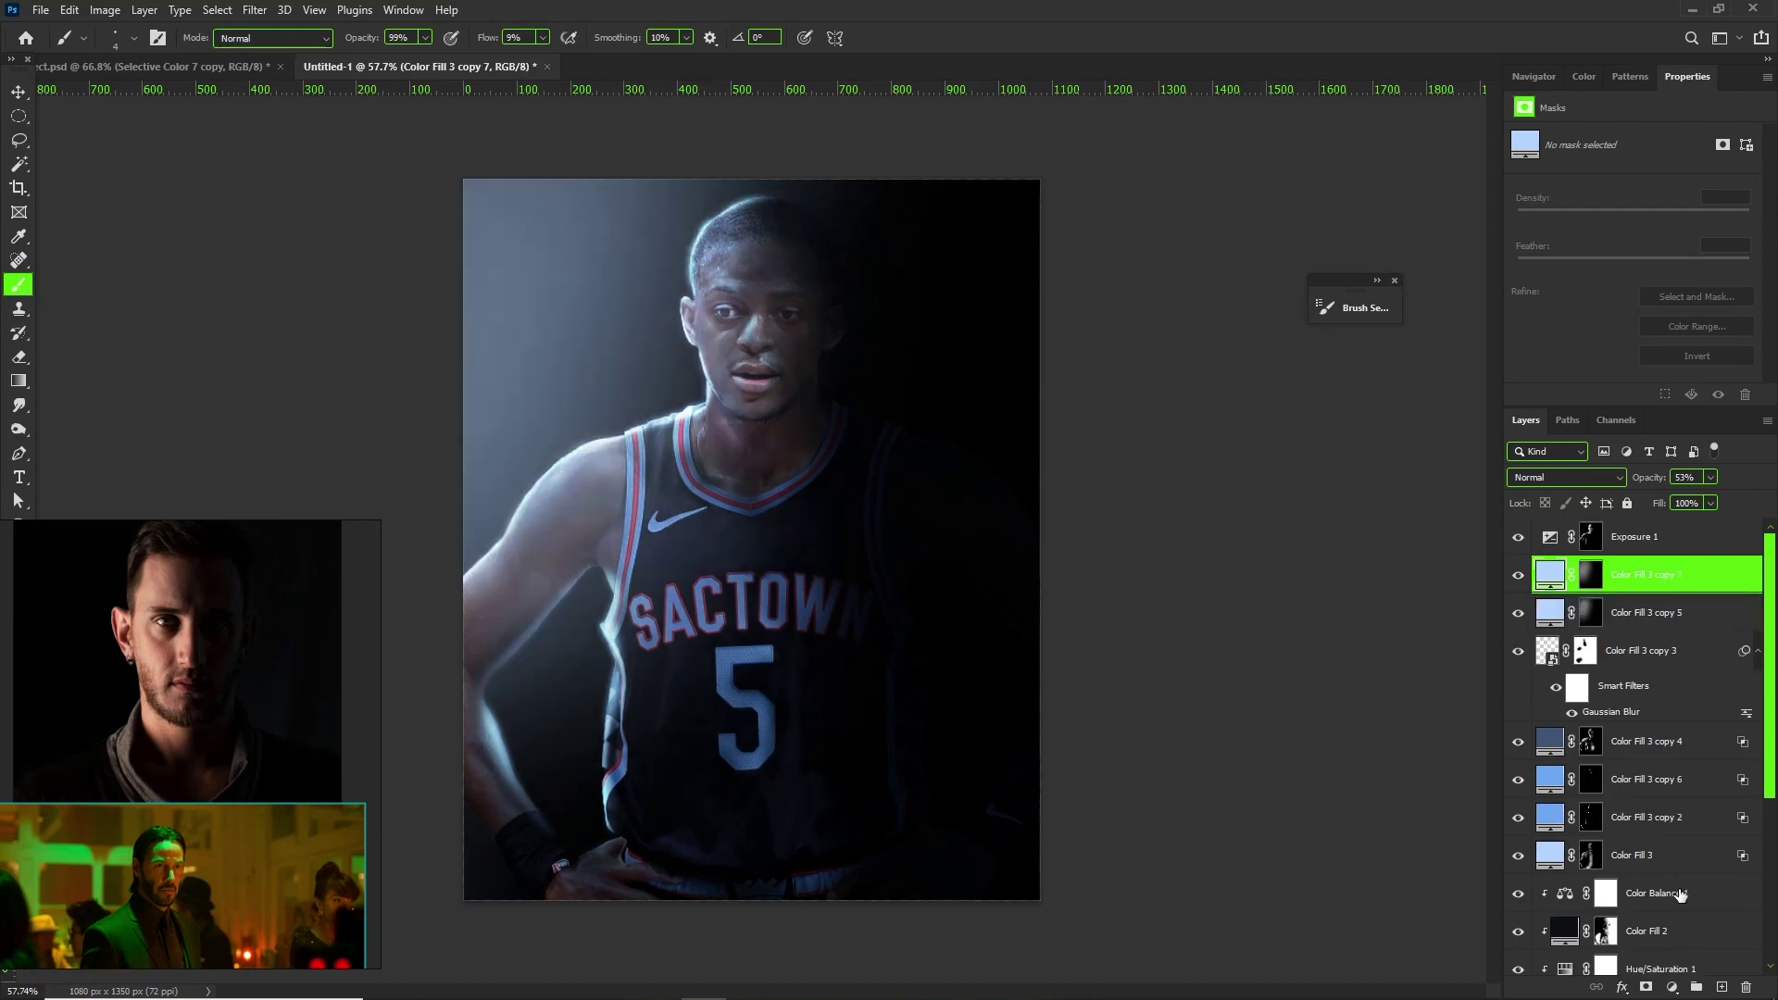
pyautogui.rightClick(1591, 576)
pyautogui.click(1612, 600)
# - Change the duplicate's fill colour to e7f2ff and give it a black layer mask
pyautogui.doubleClick(1550, 574)
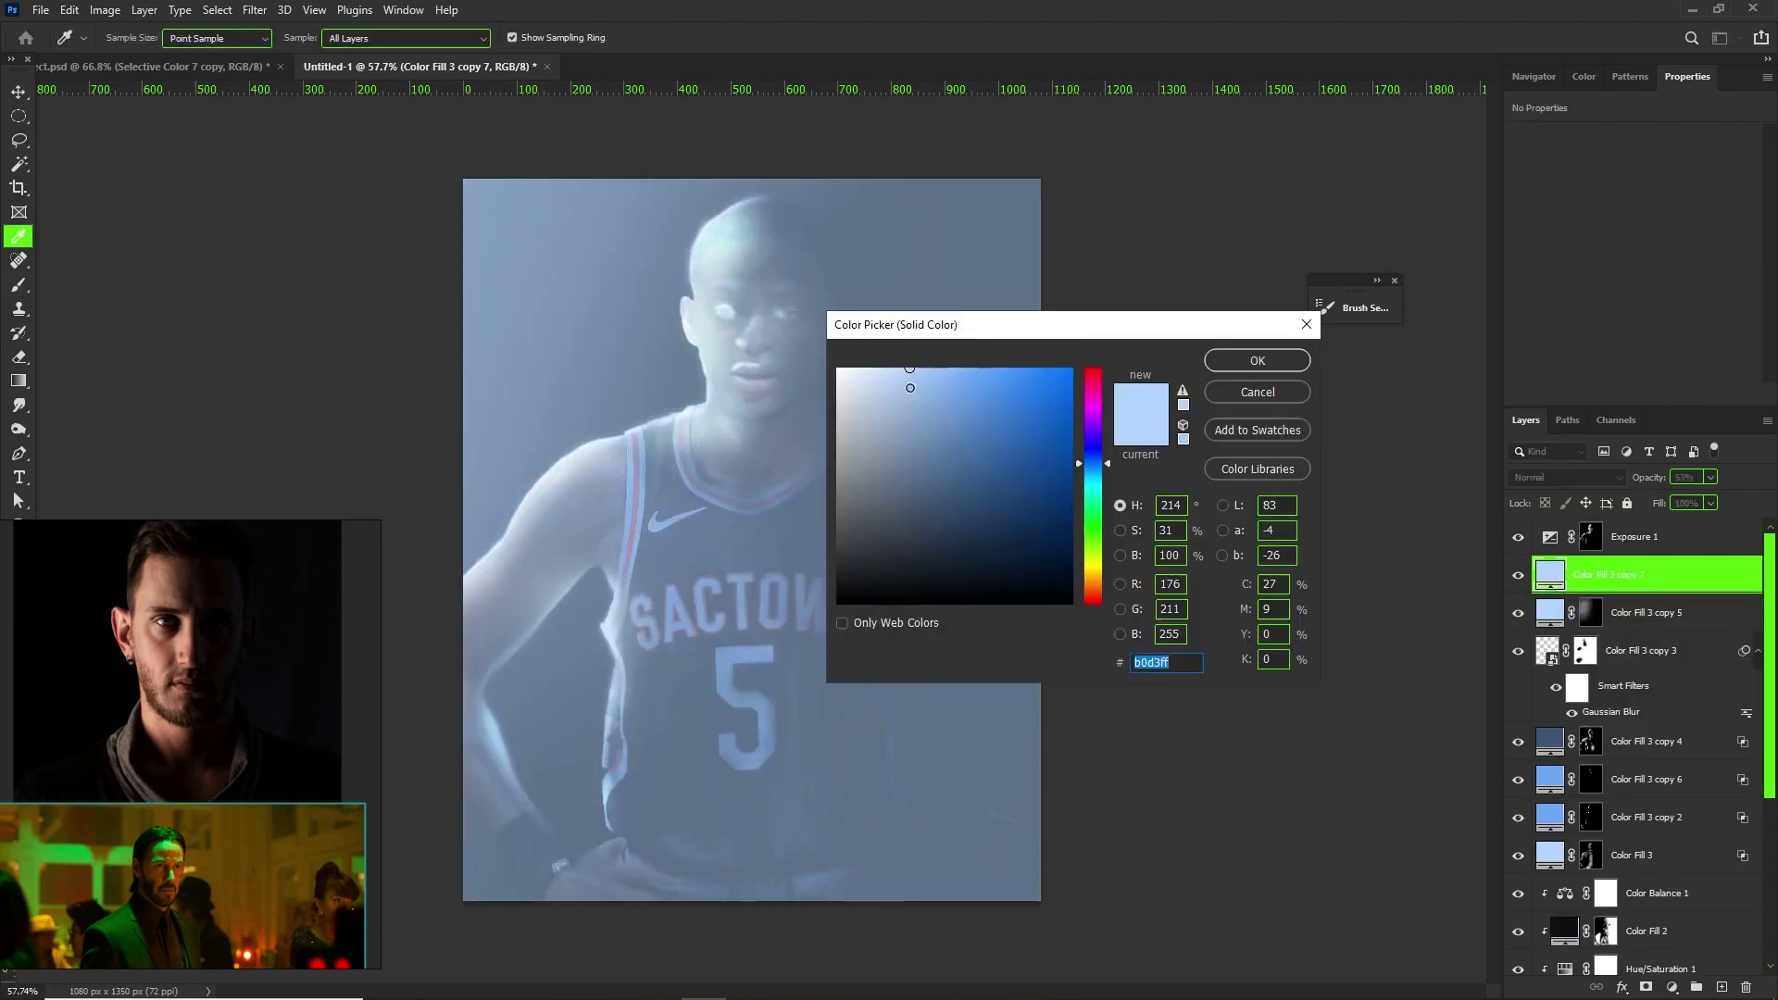
pyautogui.click(852, 369)
pyautogui.click(1256, 361)
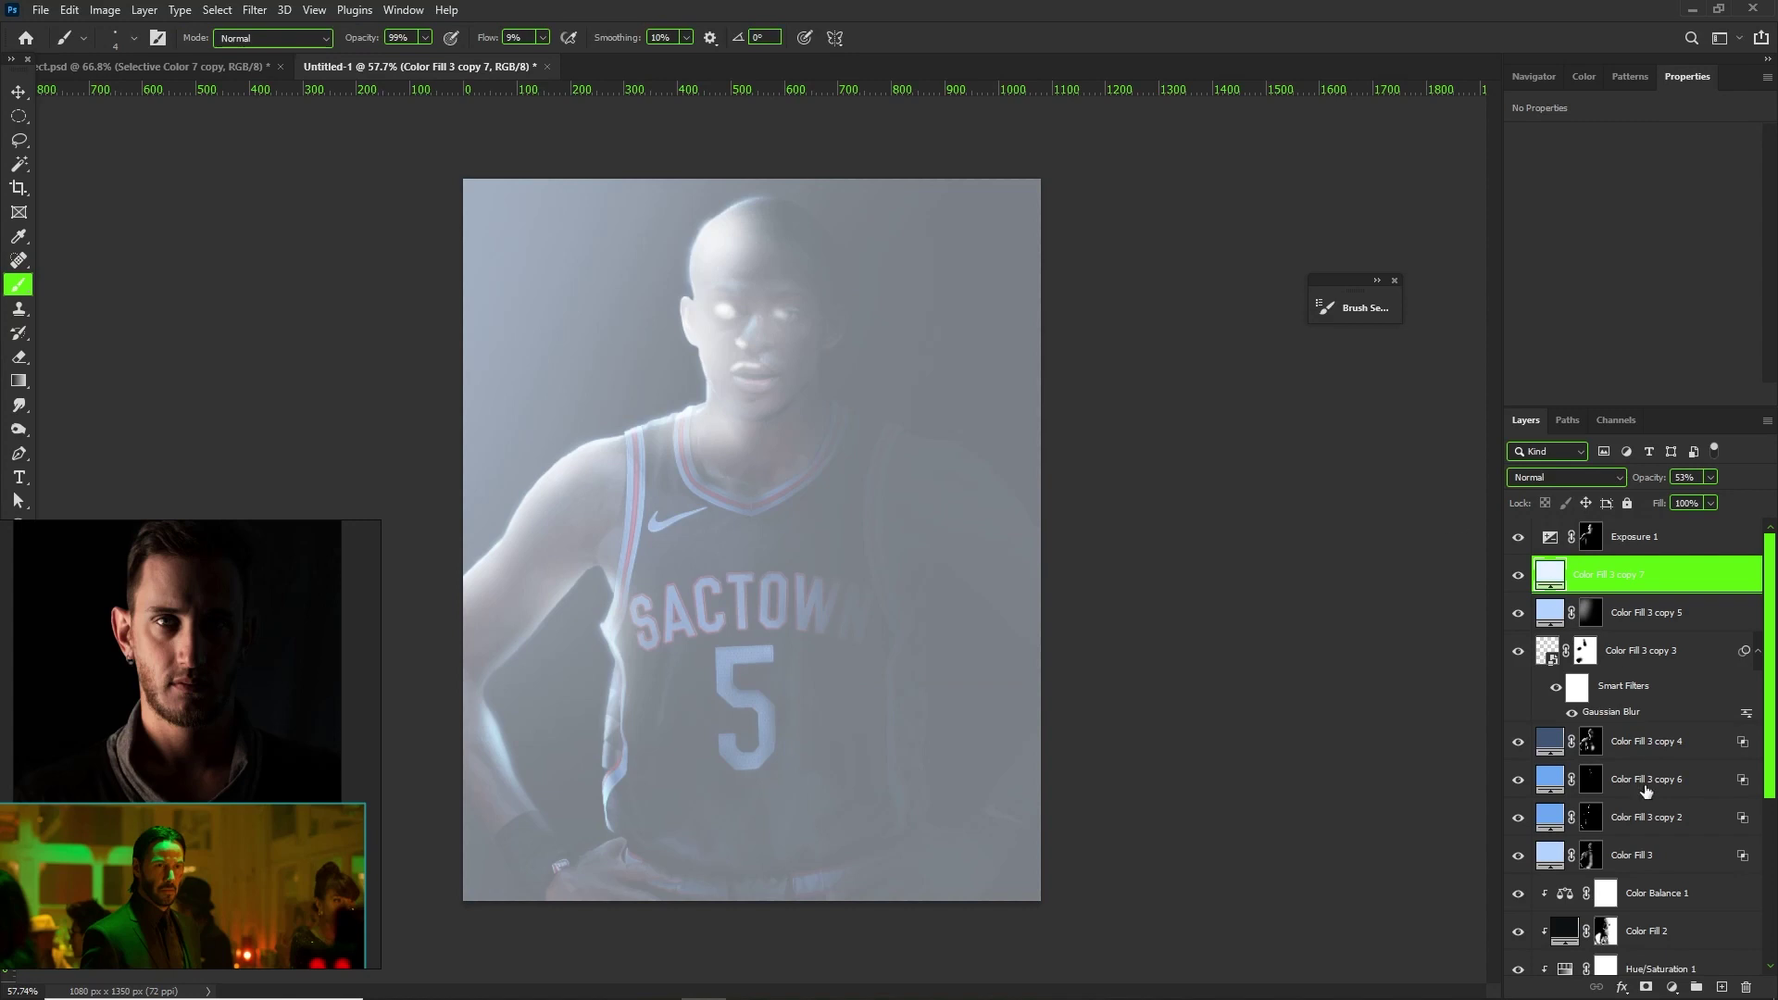
pyautogui.click(1646, 989)
pyautogui.hotkey('ctrl', 'i')
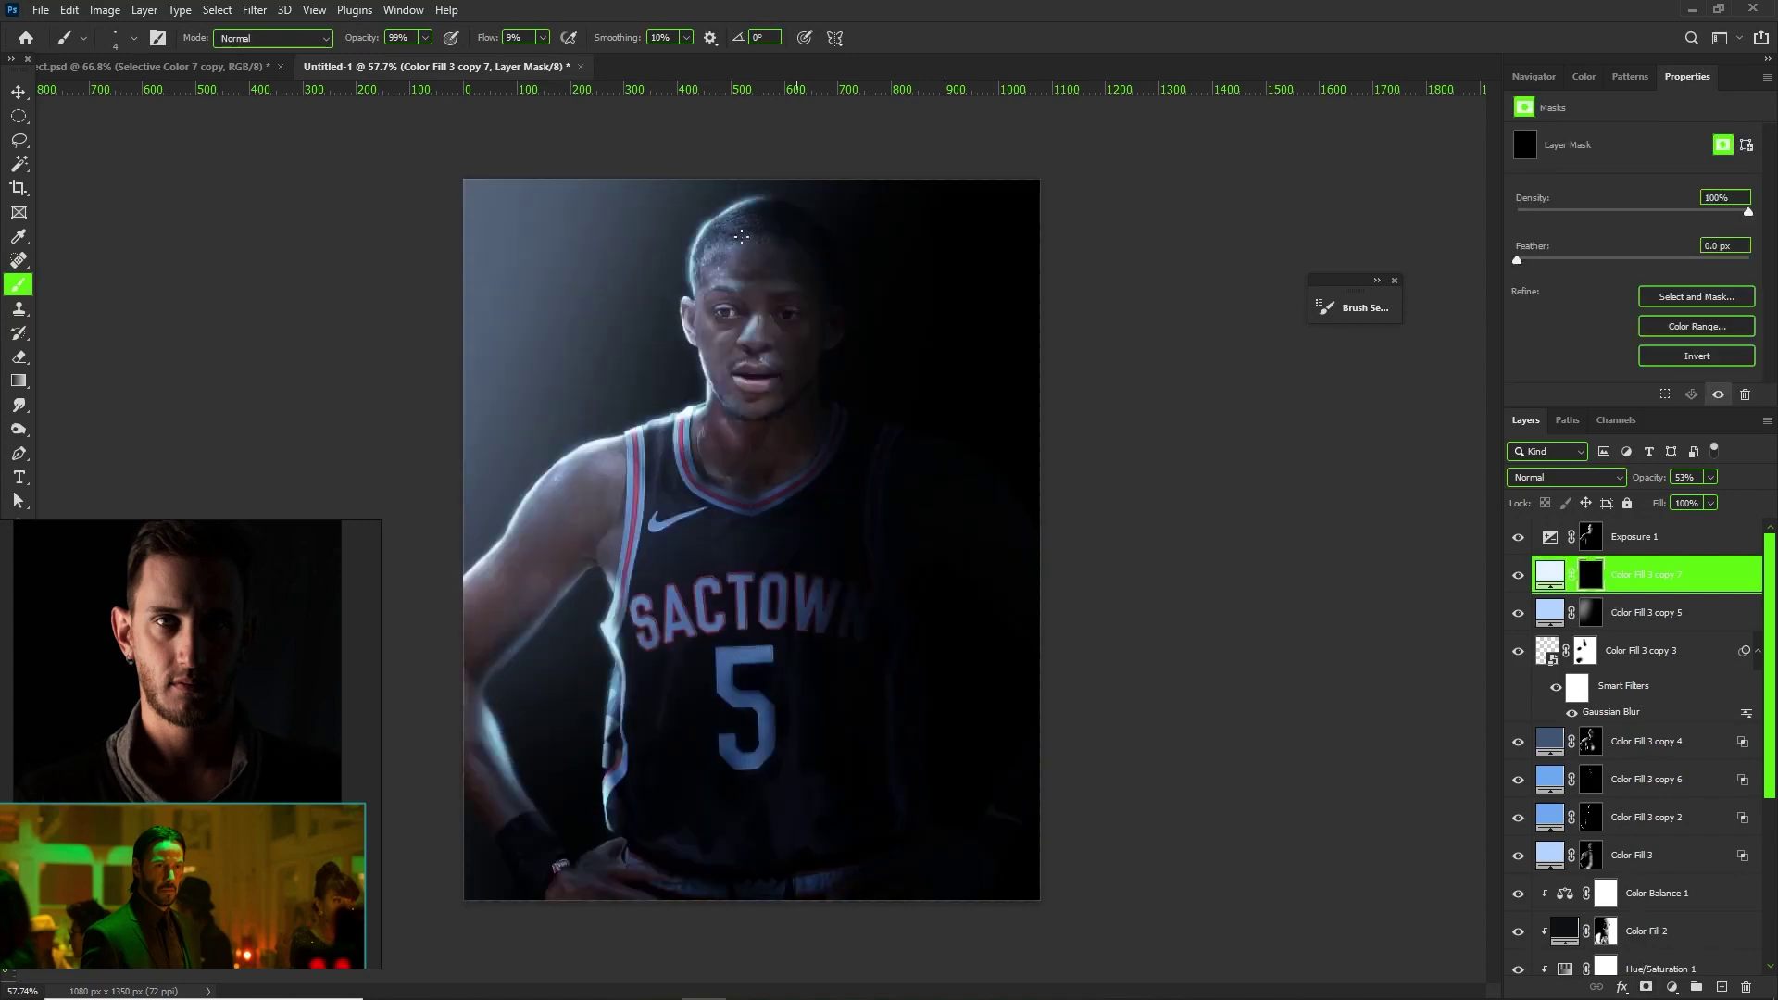
# - Paint a glow into the background's upper-left corner with a large soft brush, and set the layer's opacity to 85%
pyautogui.keyDown('alt'); pyautogui.rightClick(554, 215); pyautogui.keyUp('alt')
pyautogui.keyDown('alt'); pyautogui.rightClick(503, 204); pyautogui.keyUp('alt')
pyautogui.keyDown('alt'); pyautogui.rightClick(455, 215); pyautogui.keyUp('alt')
pyautogui.click(486, 220)
pyautogui.hotkey('ctrl', 'z')
pyautogui.keyDown('alt'); pyautogui.rightClick(492, 217); pyautogui.keyUp('alt')
pyautogui.keyDown('alt'); pyautogui.rightClick(553, 245); pyautogui.keyUp('alt')
pyautogui.moveTo(493, 183)
pyautogui.mouseDown()
pyautogui.moveTo(423, 208)
pyautogui.moveTo(422, 189)
pyautogui.moveTo(370, 283)
pyautogui.moveTo(333, 431)
pyautogui.moveTo(386, 231)
pyautogui.moveTo(470, 160)
pyautogui.mouseUp()
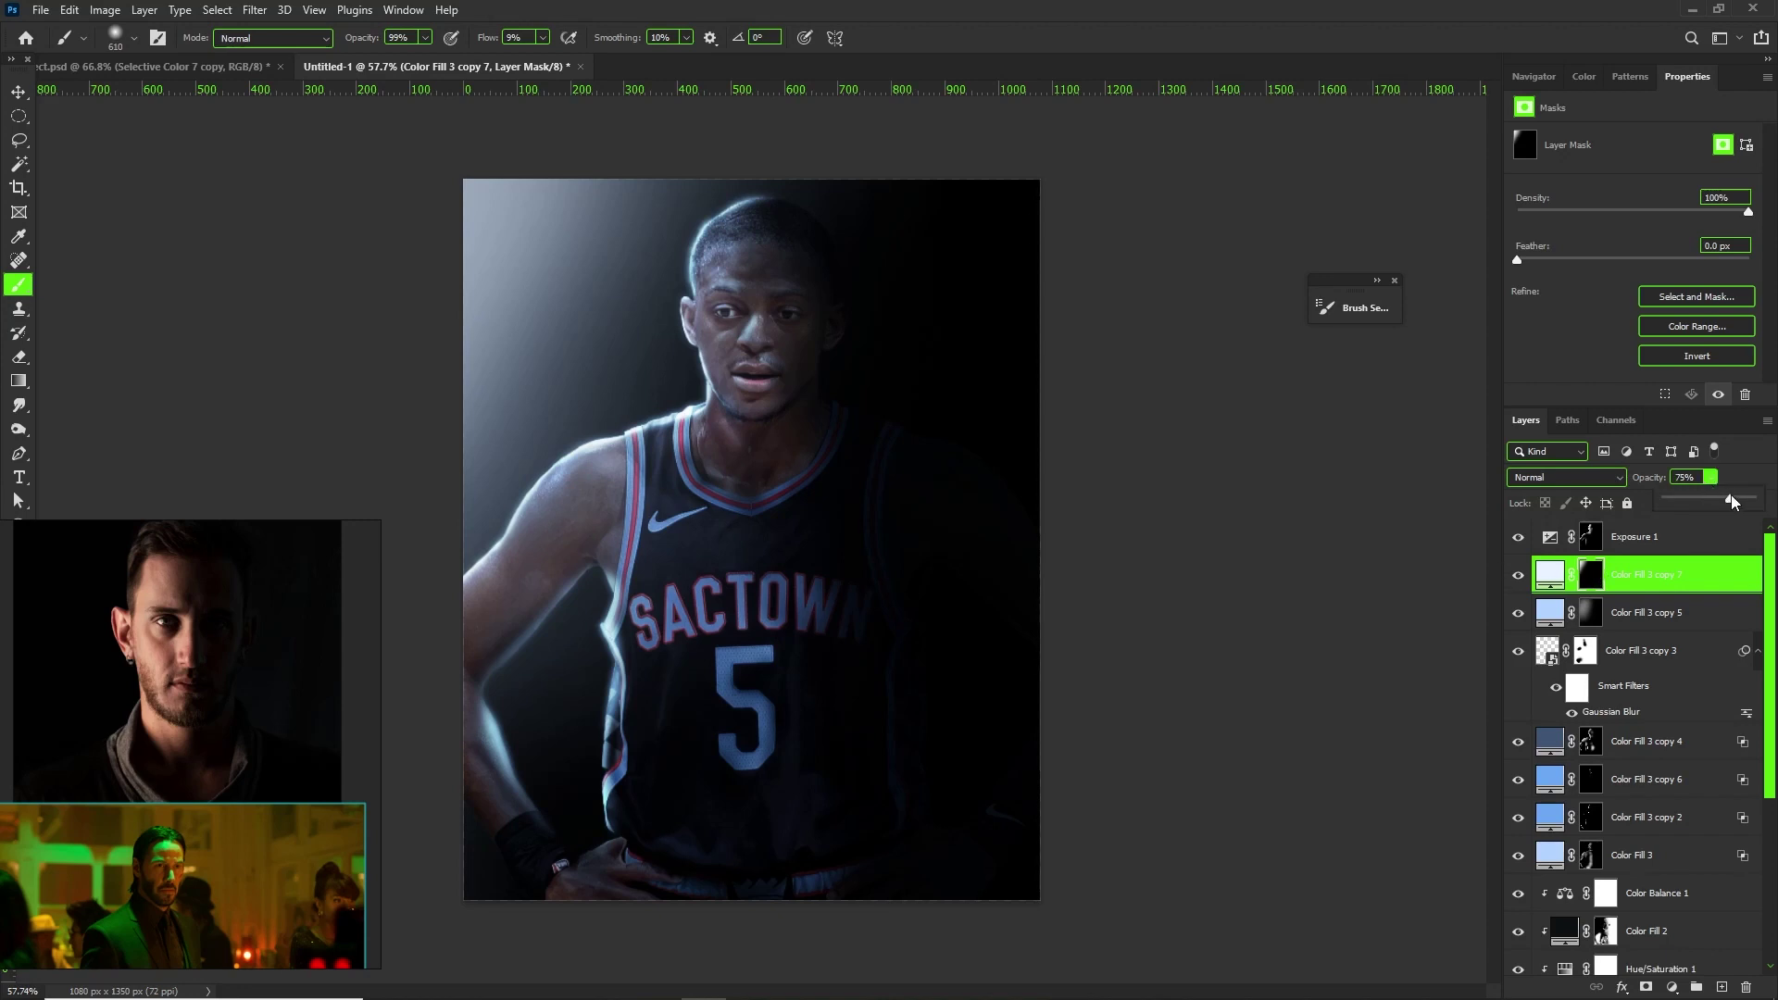
pyautogui.moveTo(1732, 501); pyautogui.dragTo(1742, 501)
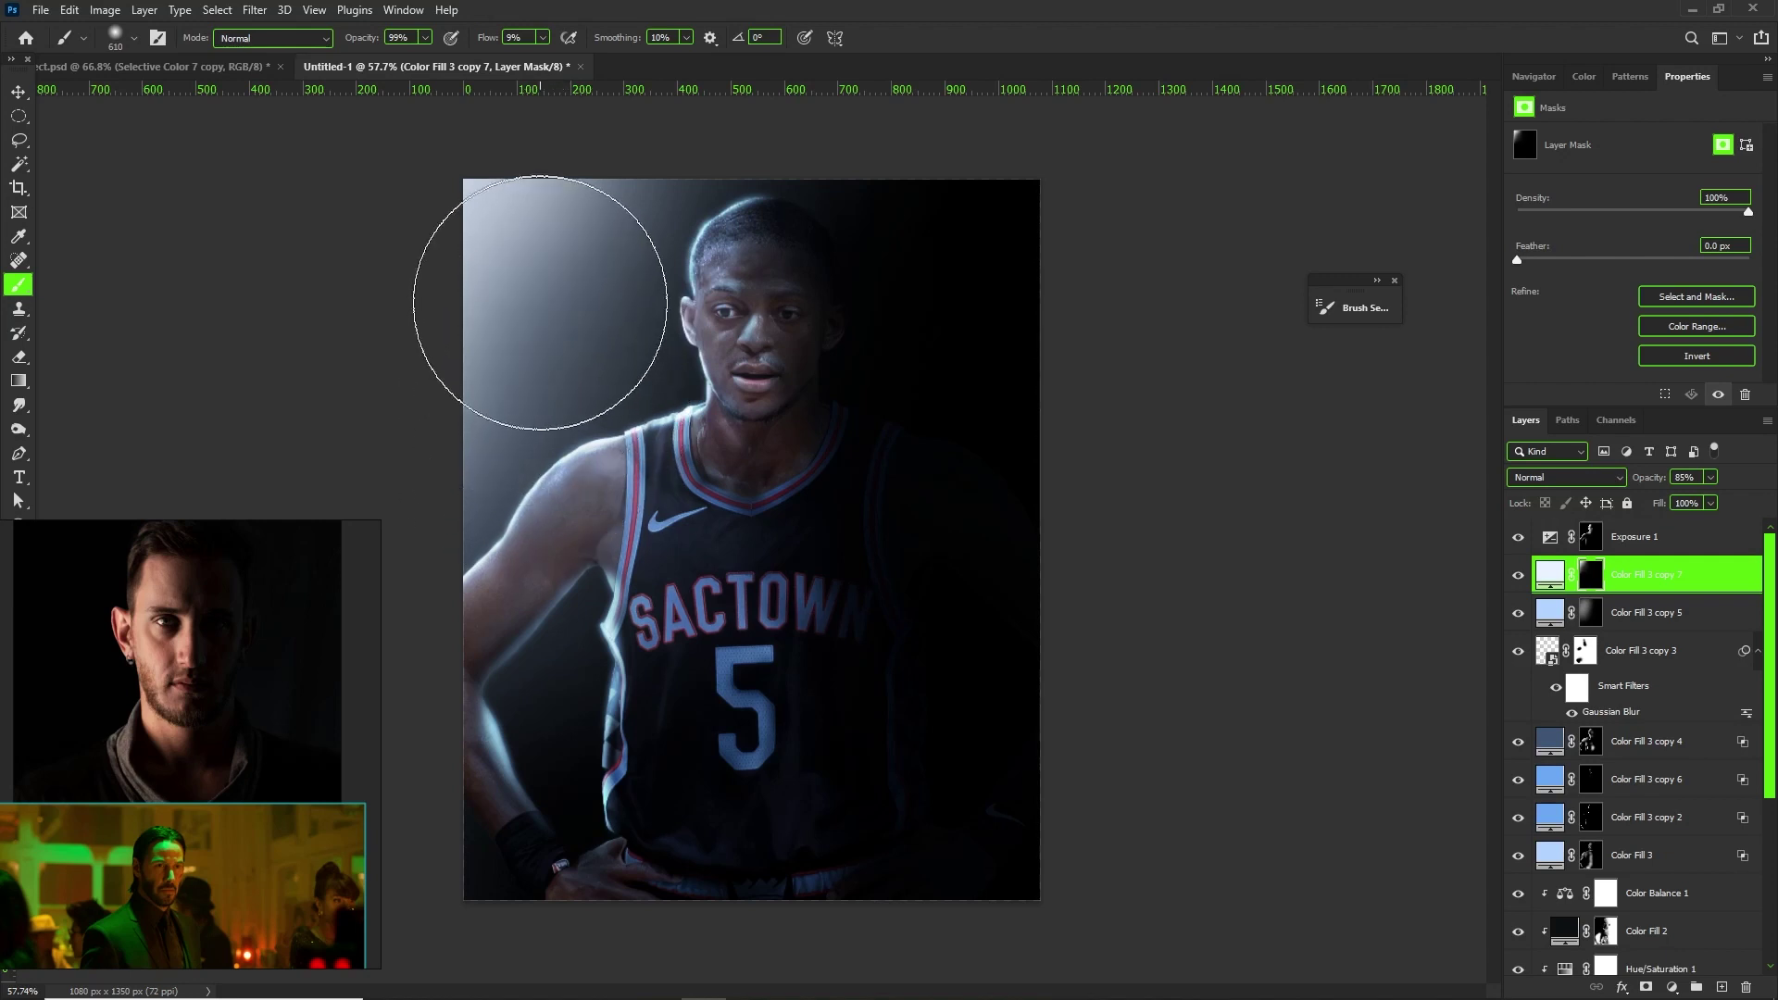
# - Change the fill colour of Color Fill 3 copy 7 to d2e6ff
pyautogui.doubleClick(1550, 574)
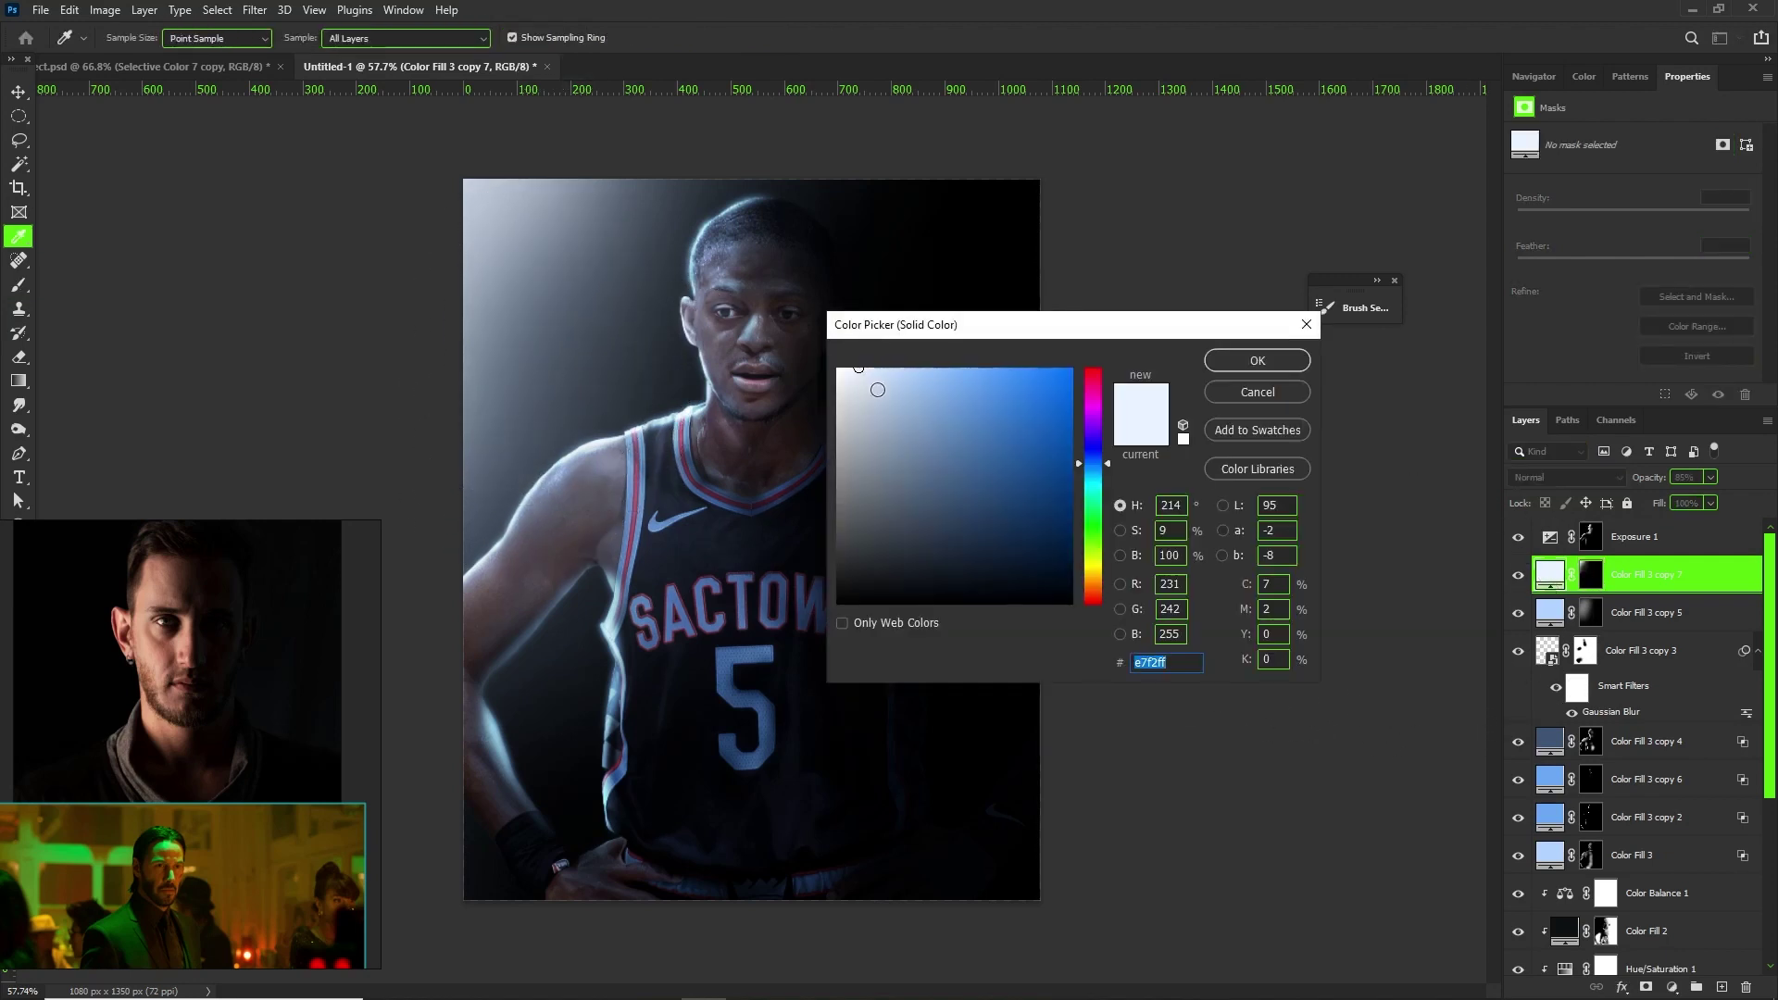
pyautogui.moveTo(860, 378)
pyautogui.mouseDown()
pyautogui.moveTo(878, 397)
pyautogui.moveTo(932, 367)
pyautogui.moveTo(874, 361)
pyautogui.mouseUp()
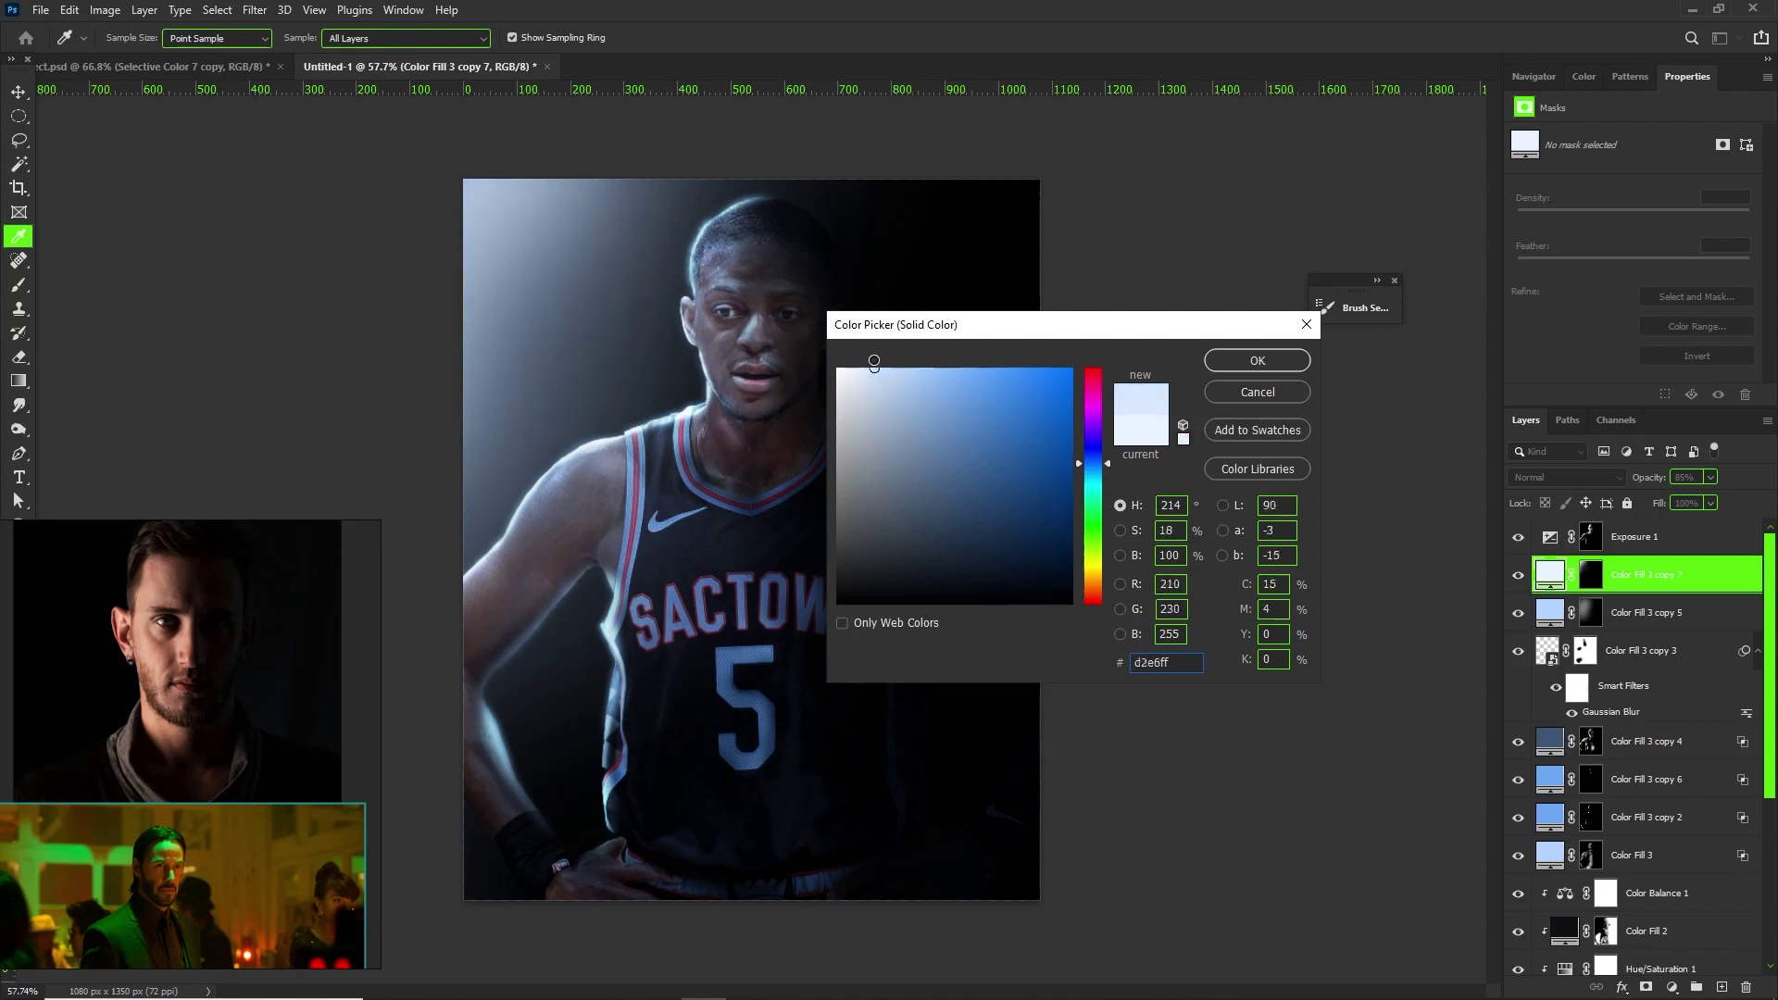
pyautogui.click(1259, 359)
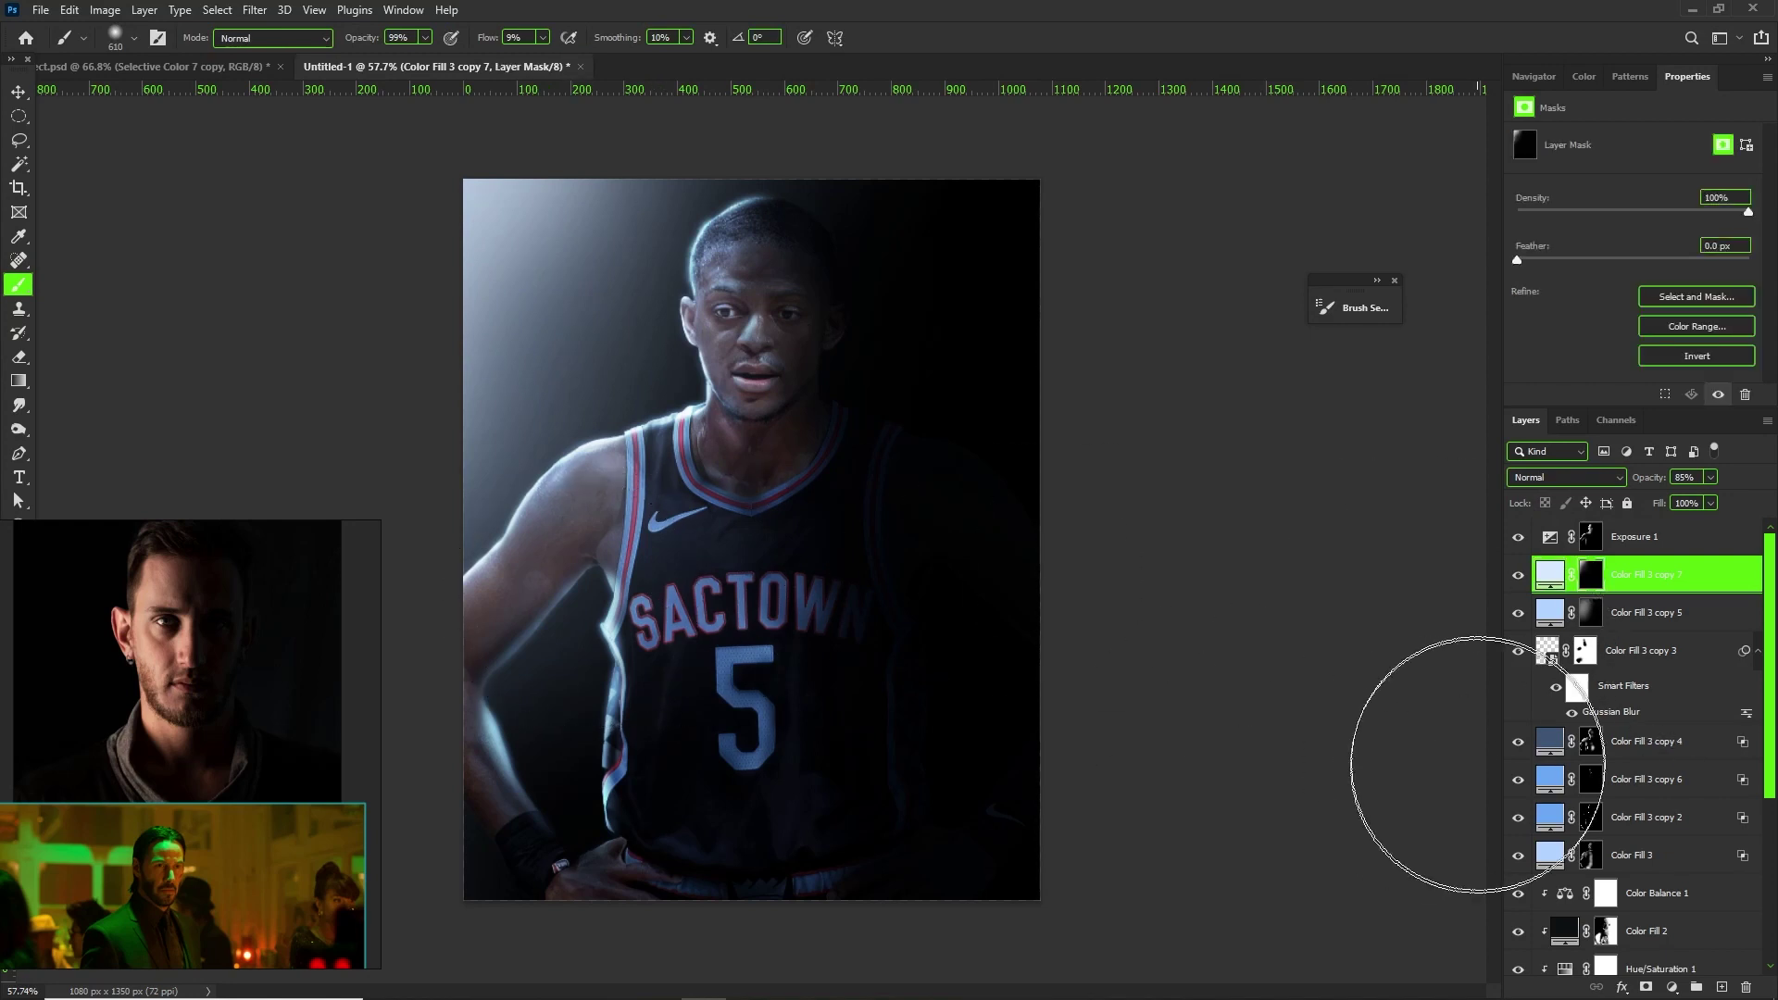
pyautogui.click(1590, 613)
pyautogui.moveTo(568, 688)
pyautogui.mouseDown()
pyautogui.moveTo(558, 725)
pyautogui.moveTo(559, 675)
pyautogui.moveTo(559, 825)
pyautogui.mouseUp()
pyautogui.hotkey('ctrl', 'z')
pyautogui.hotkey('ctrl', 'z')
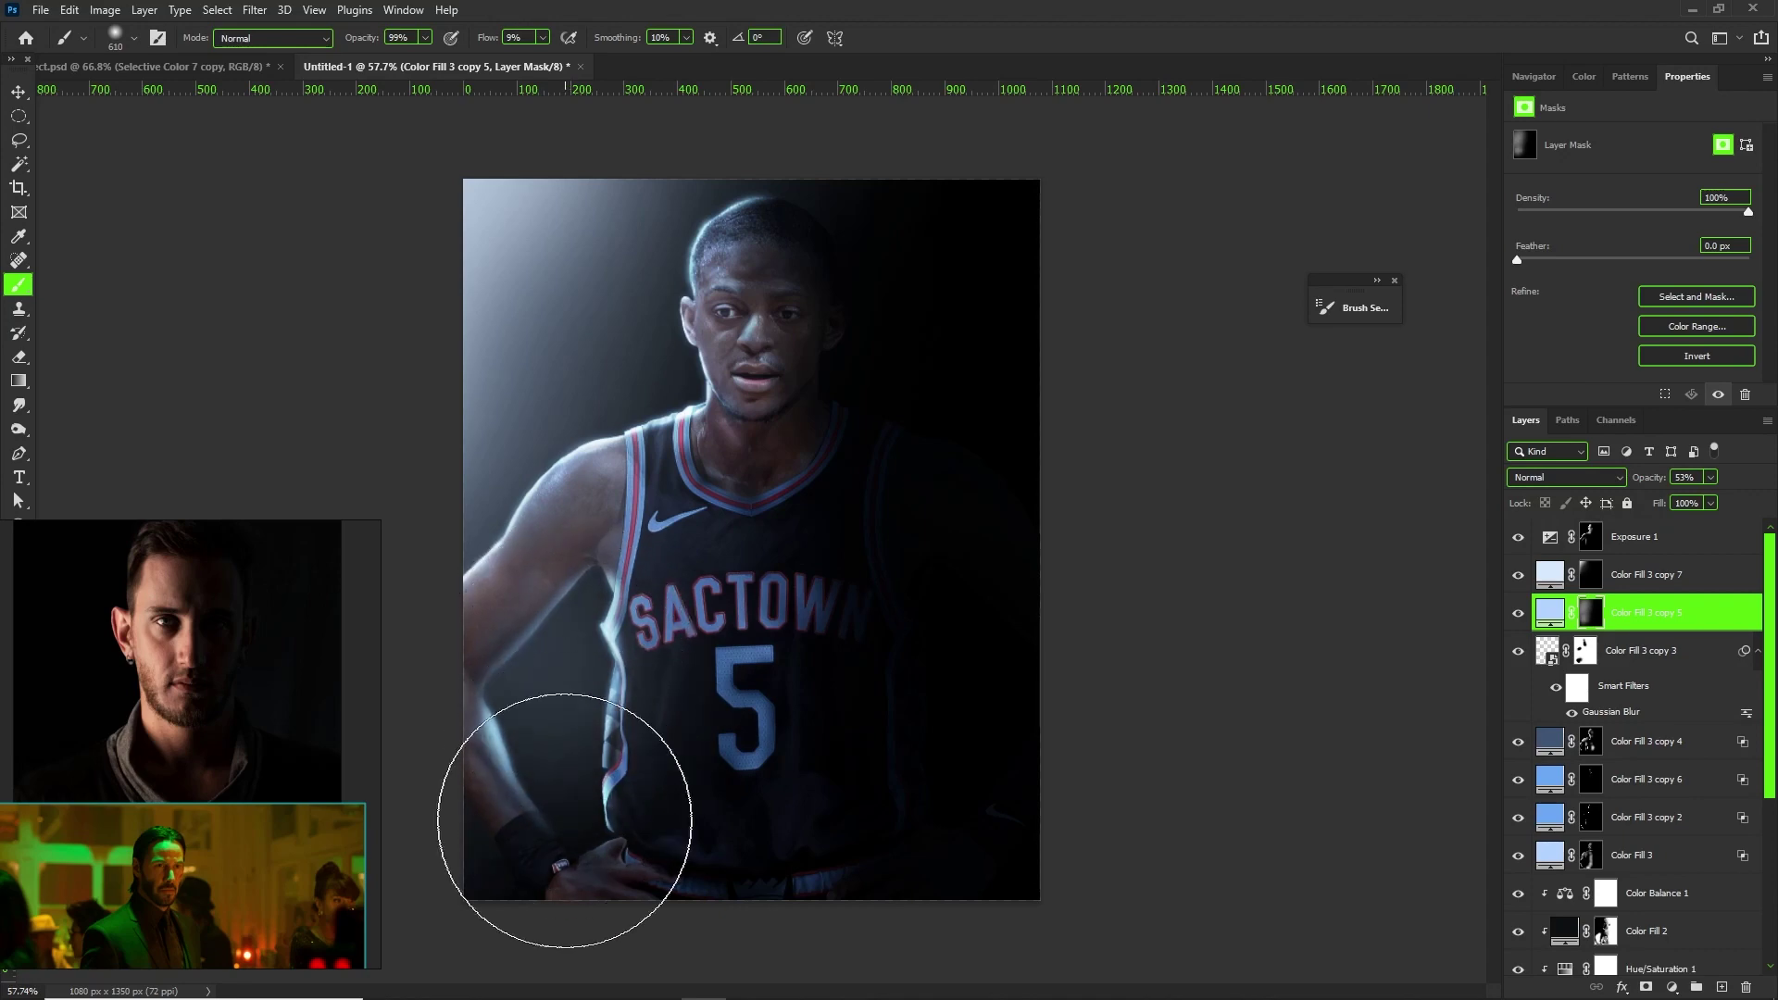
# - Brush on the mask of Color Fill 3 copy to adjust the background glow beside the torso and behind the shoulder
pyautogui.scroll(-3, 1560, 852)
pyautogui.click(1630, 893)
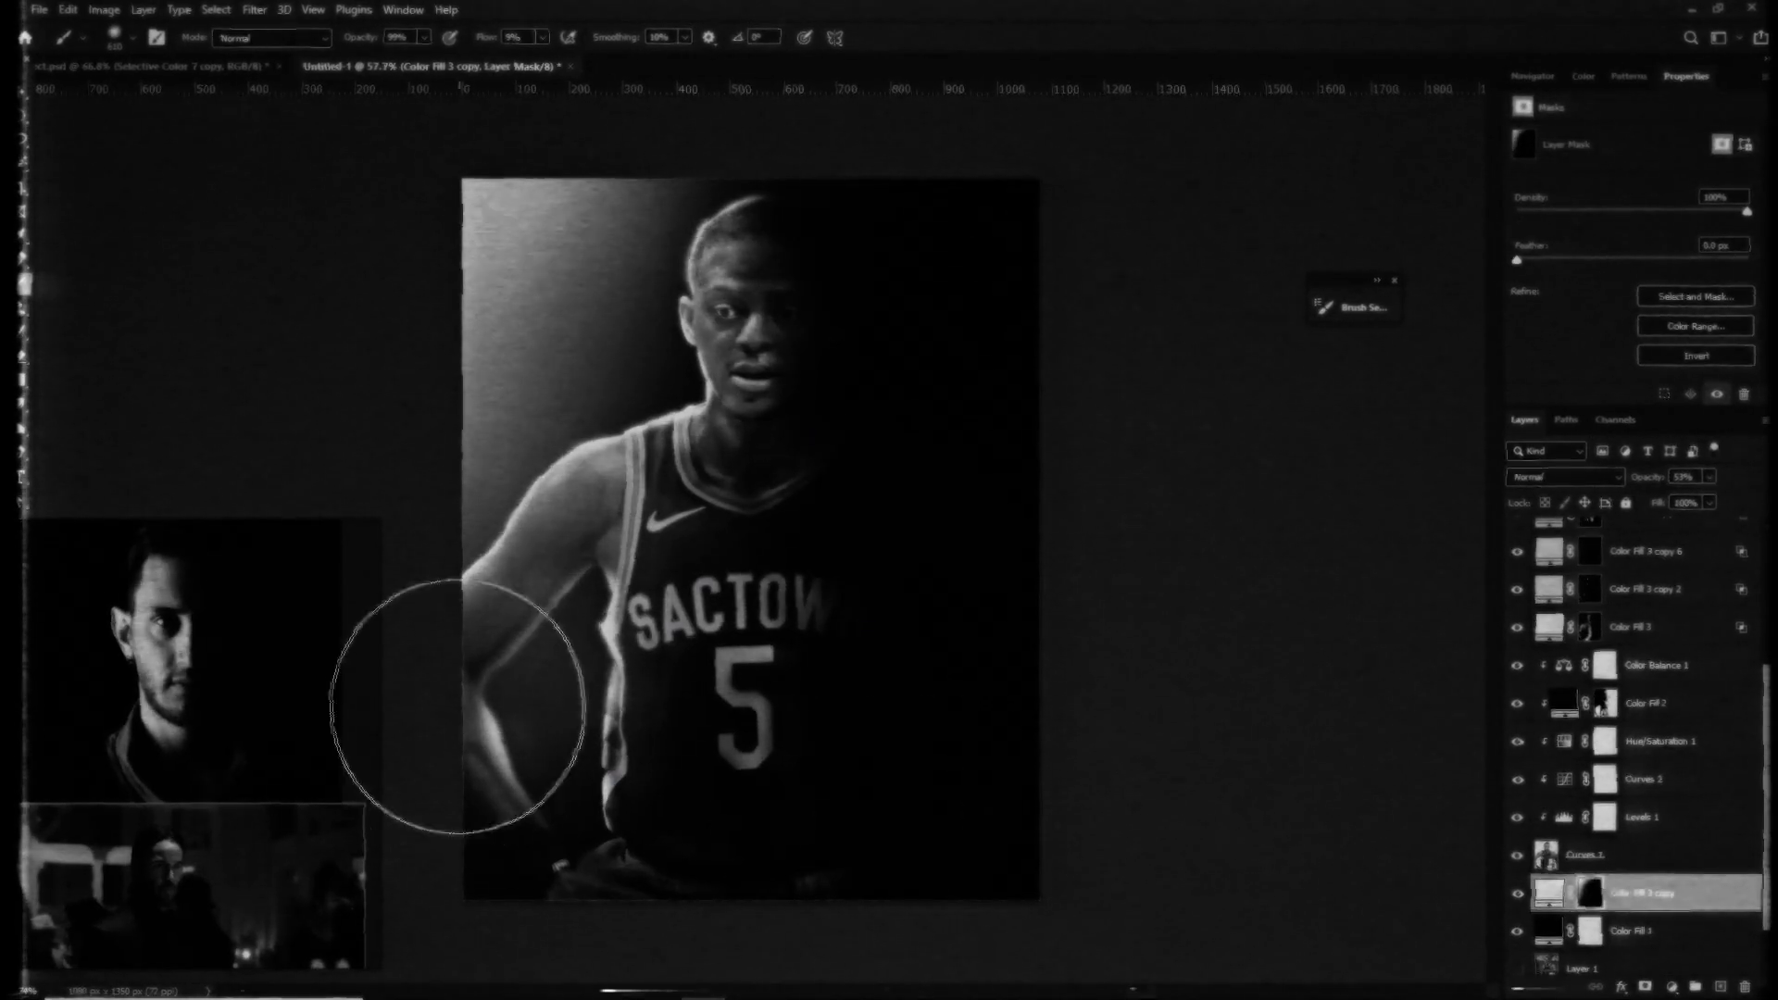
pyautogui.click(567, 706)
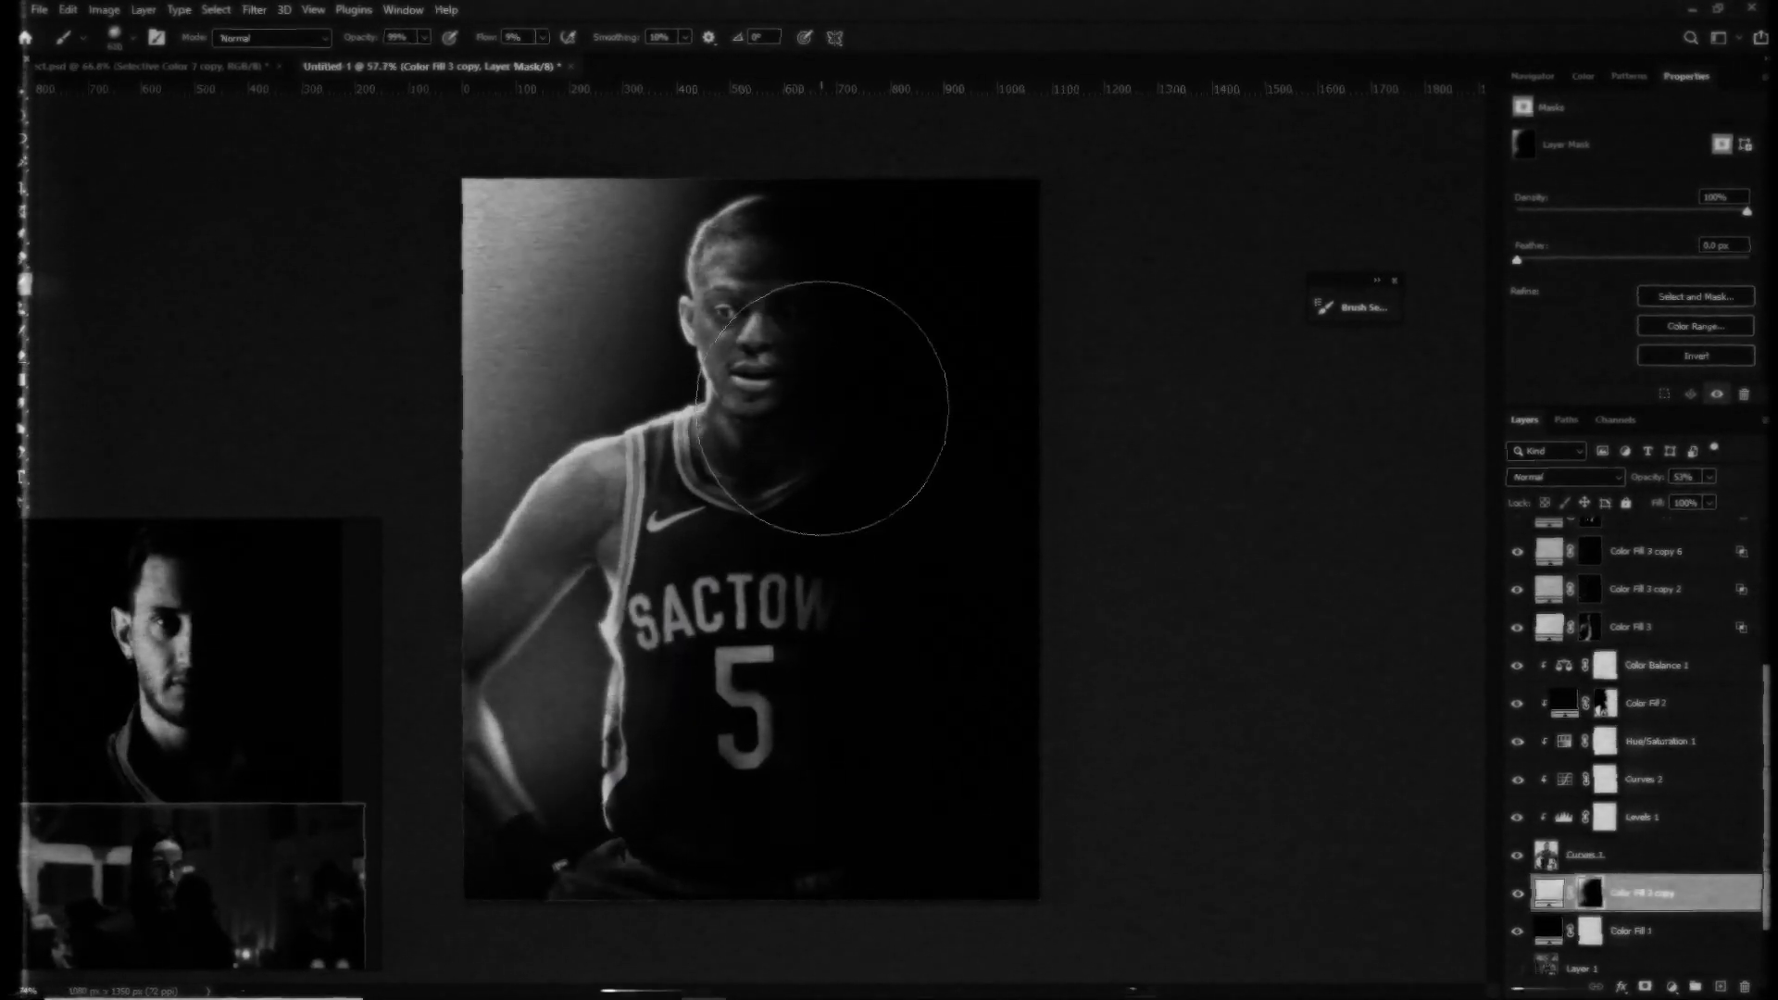
pyautogui.moveTo(645, 397); pyautogui.dragTo(500, 389)
# - Paint a soft blue glow on the Color Dodge layer Layer 2 across the background beside the head and shoulder
pyautogui.scroll(-3, 659, 443)
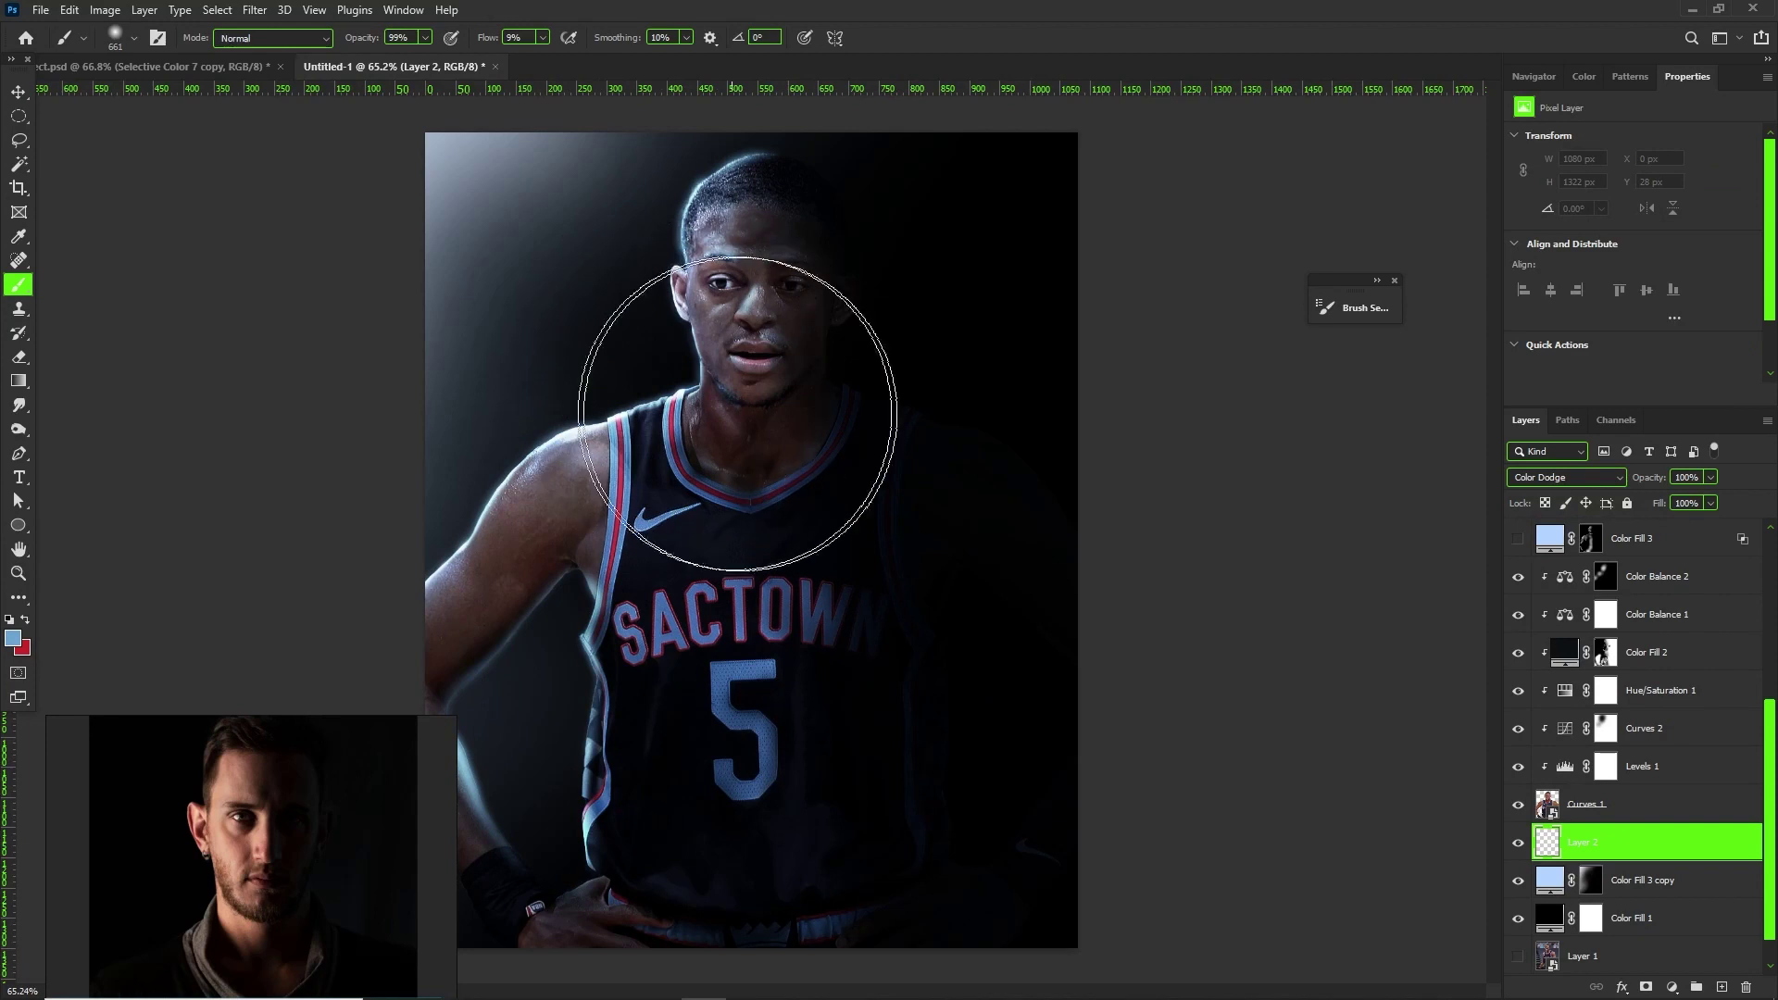
pyautogui.moveTo(643, 167); pyautogui.dragTo(600, 309)
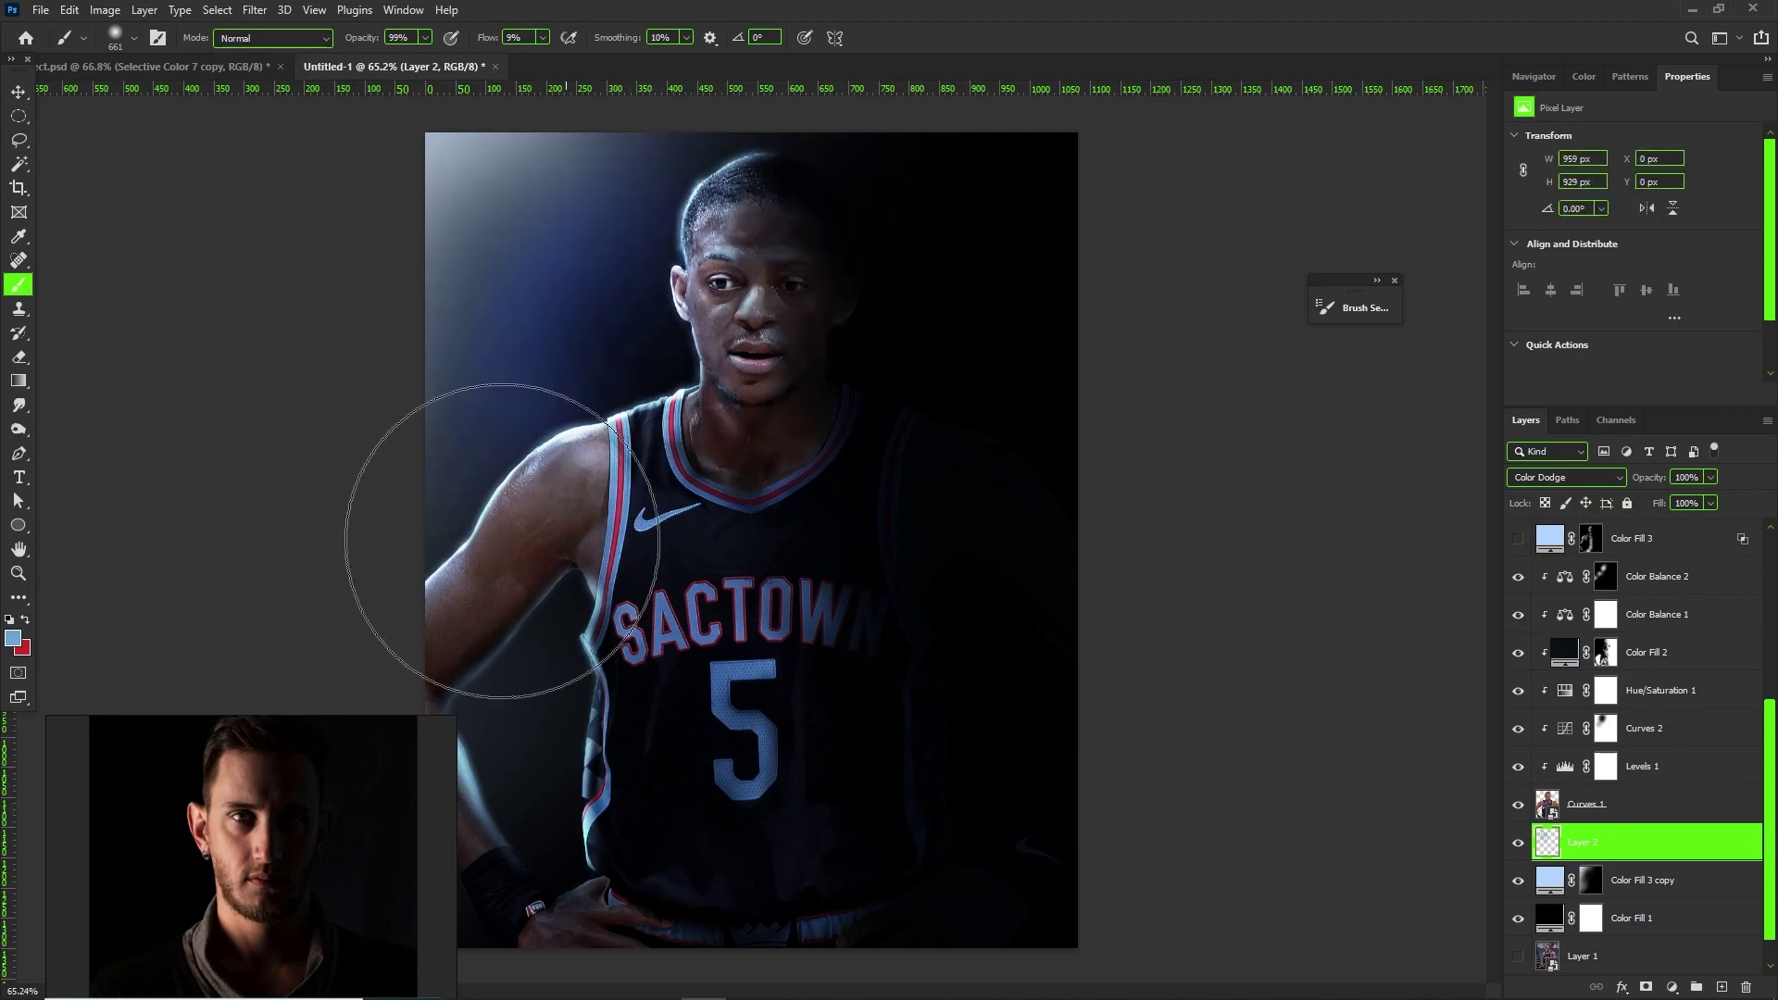
# - Extend the soft blue glow on the Color Dodge layer Layer 2 behind the arm and torso
pyautogui.moveTo(502, 541); pyautogui.dragTo(635, 775)
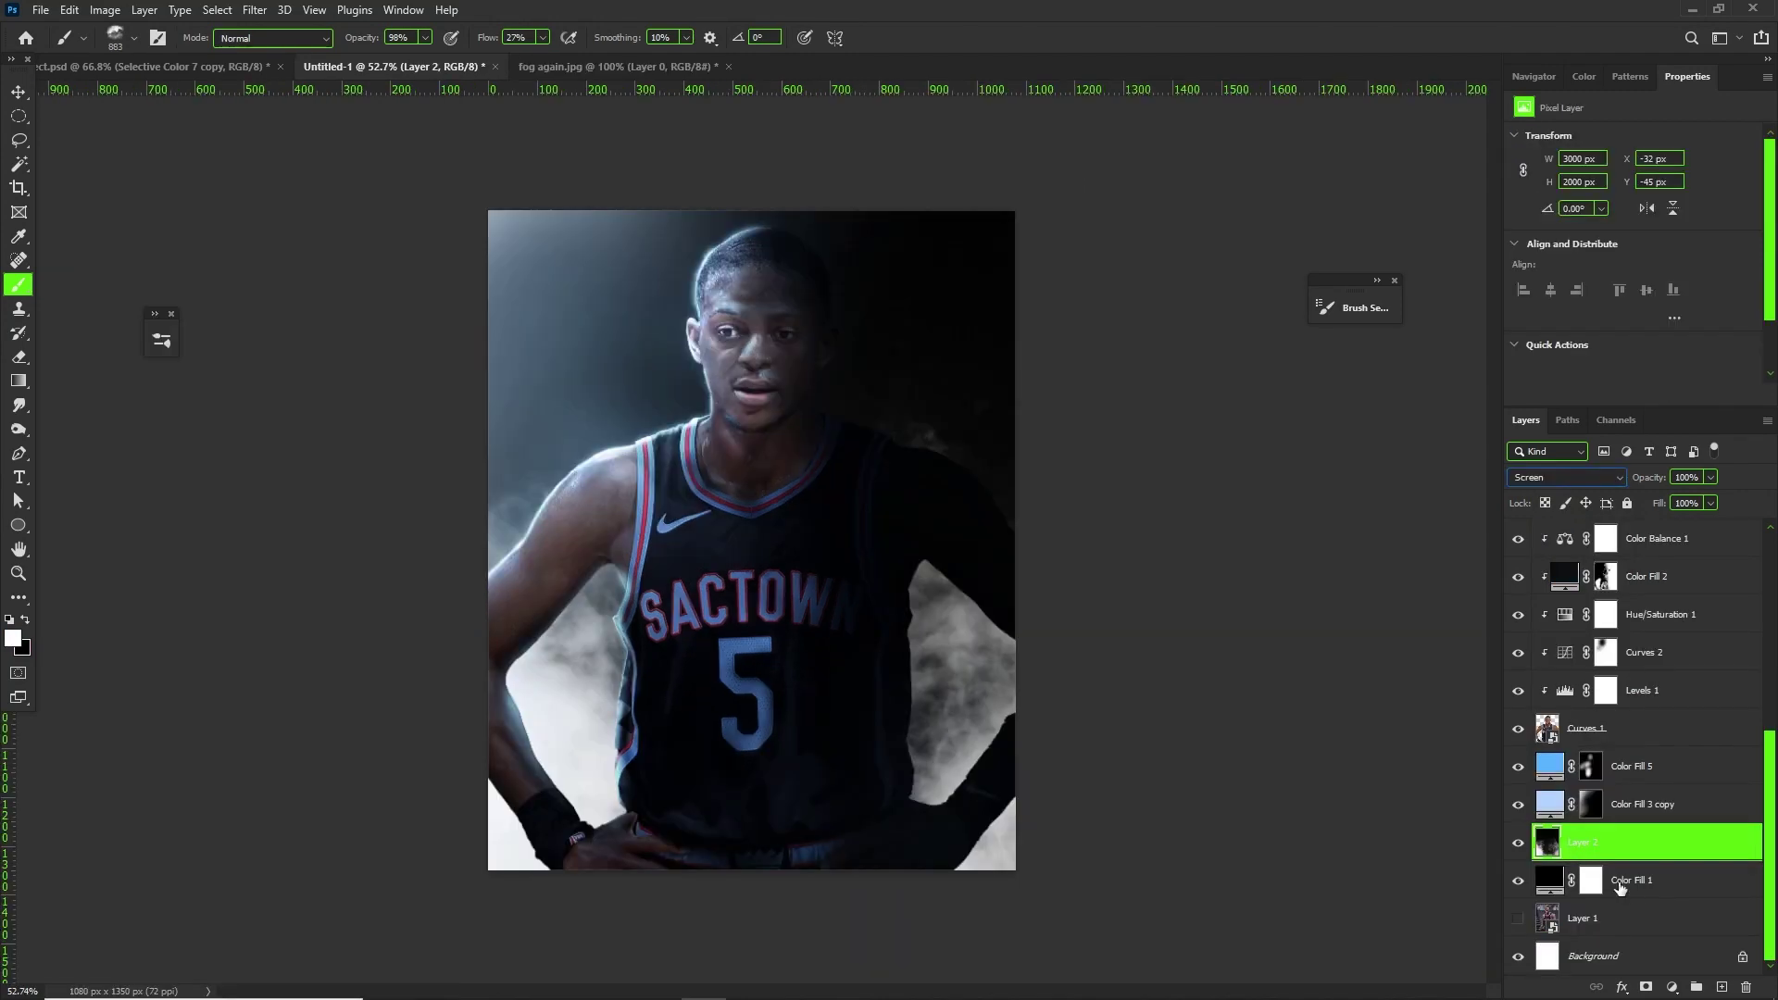
# - Add a layer clipped to the fog on Layer 2, set it to Overlay and paint muted blue-grey over the lower fog
pyautogui.click(1723, 988)
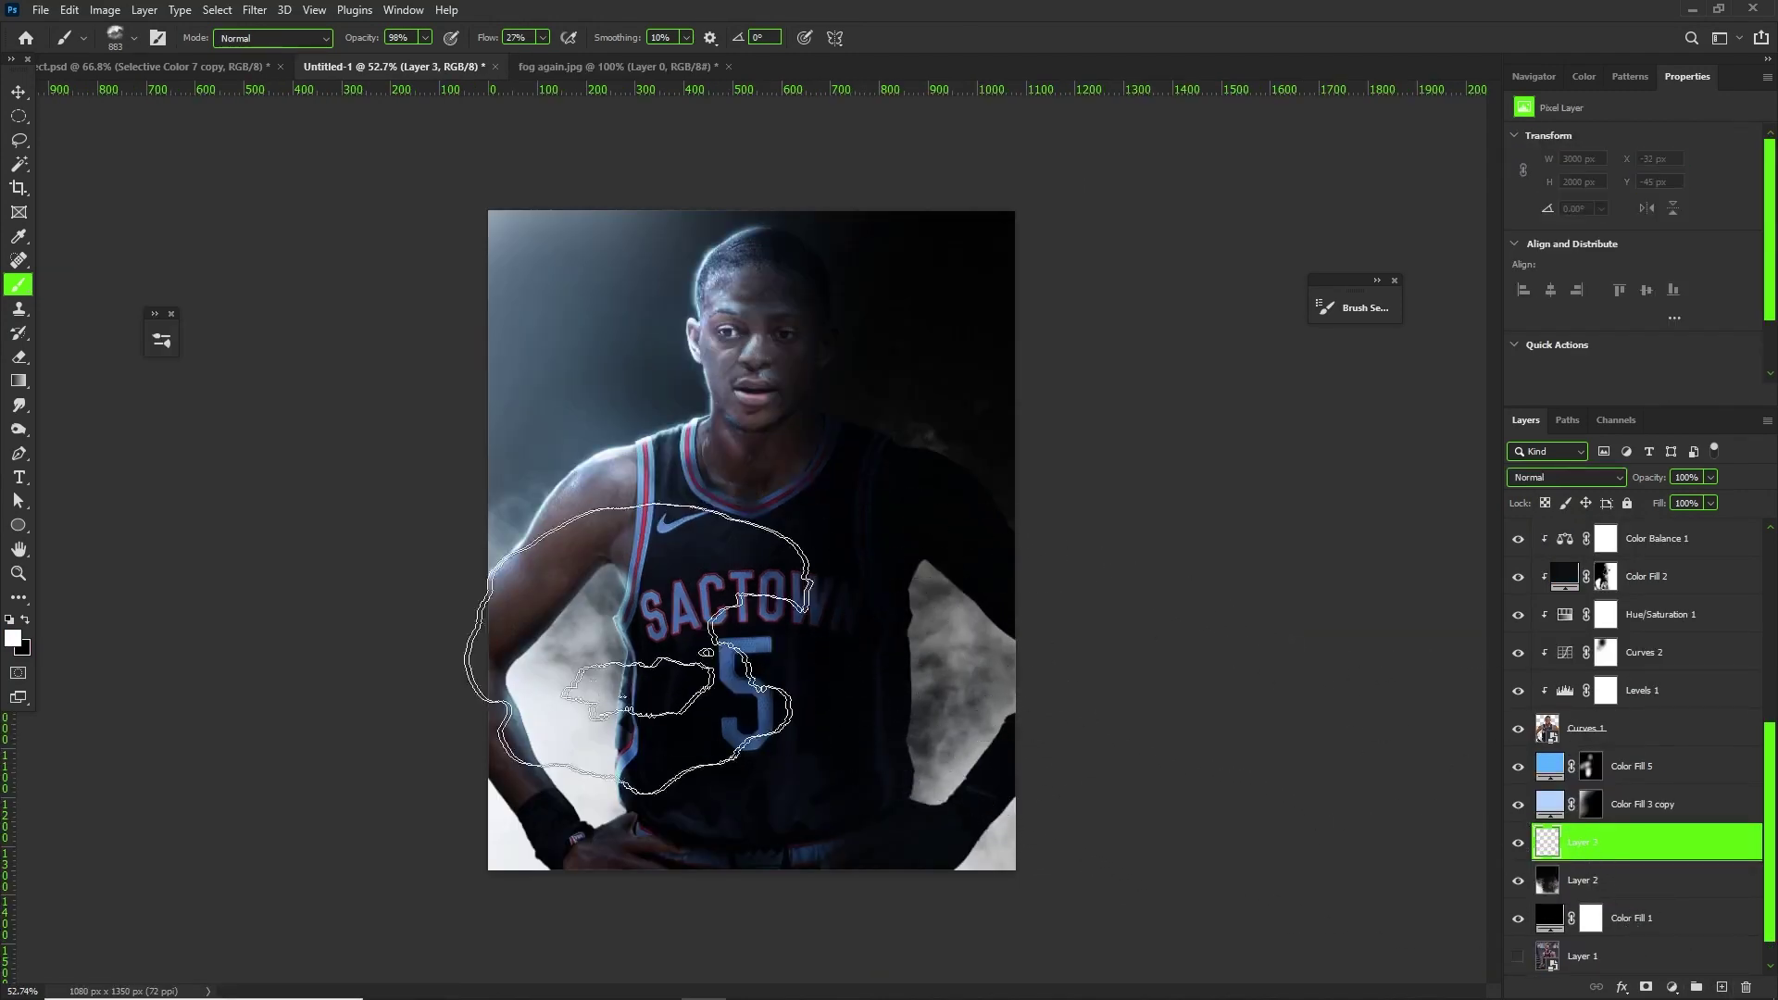
pyautogui.rightClick(574, 427)
pyautogui.click(546, 612)
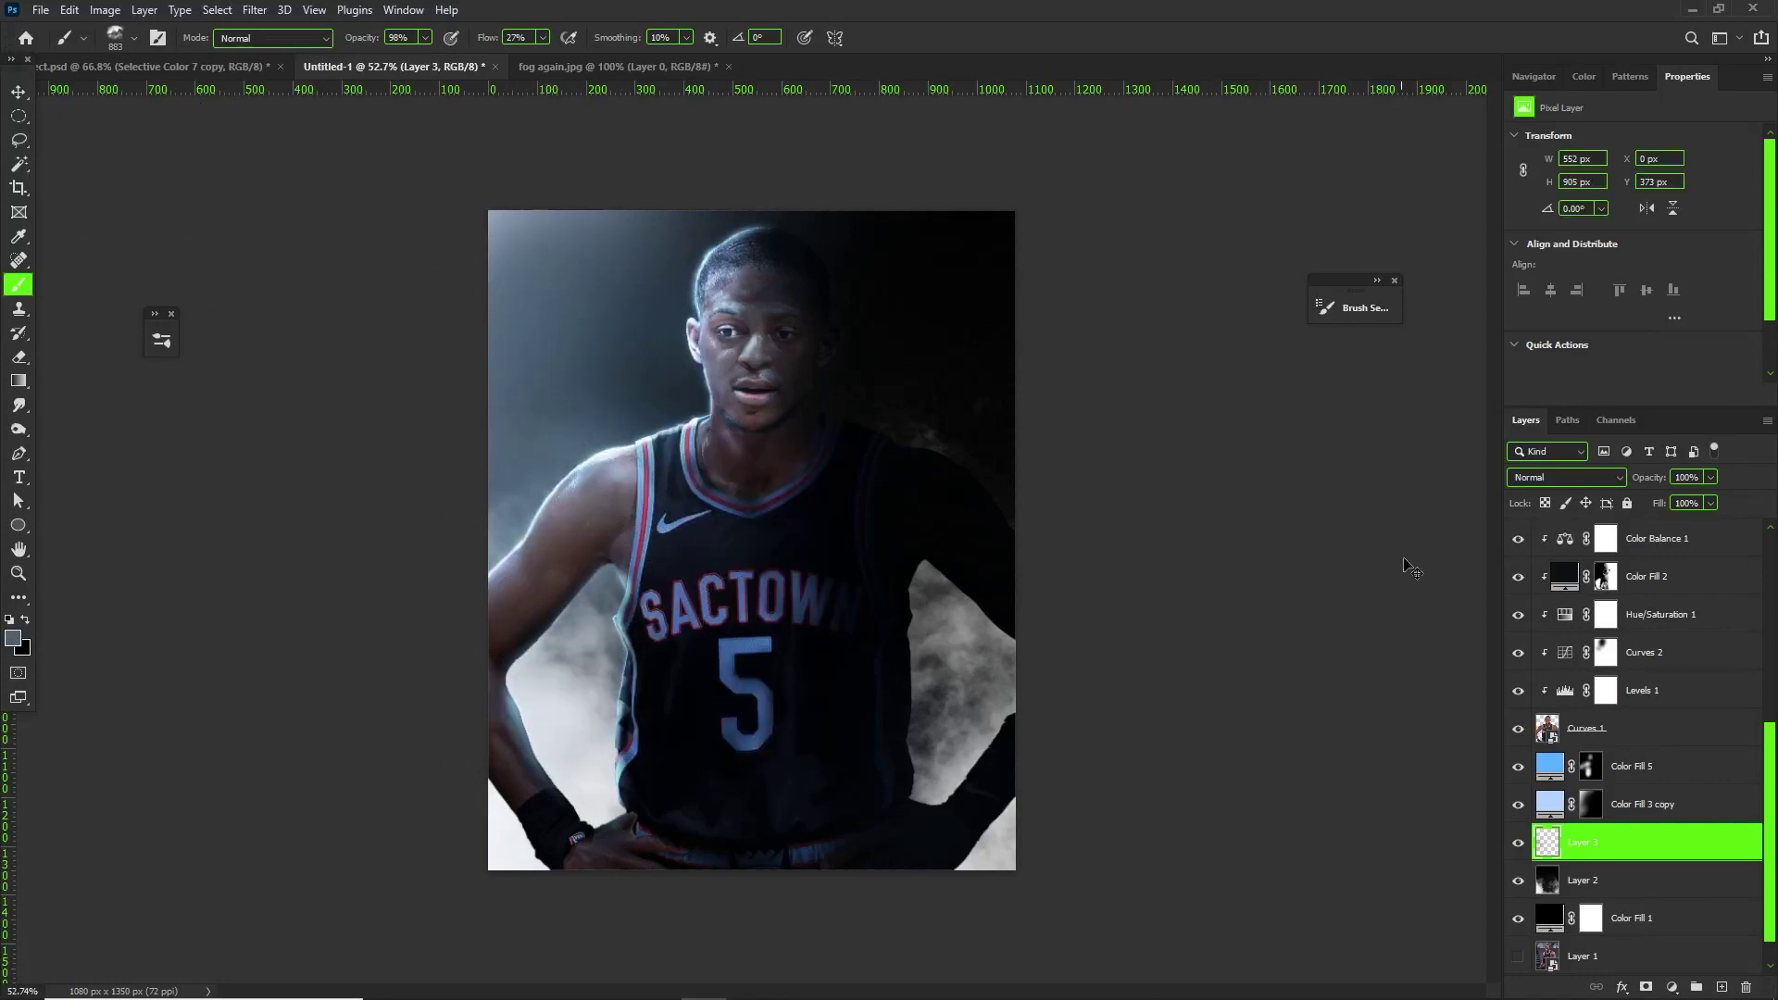
pyautogui.click(1560, 477)
pyautogui.click(1530, 701)
pyautogui.moveTo(795, 656)
pyautogui.mouseDown()
pyautogui.moveTo(622, 746)
pyautogui.moveTo(953, 722)
pyautogui.moveTo(496, 707)
pyautogui.moveTo(961, 752)
pyautogui.moveTo(505, 783)
pyautogui.mouseUp()
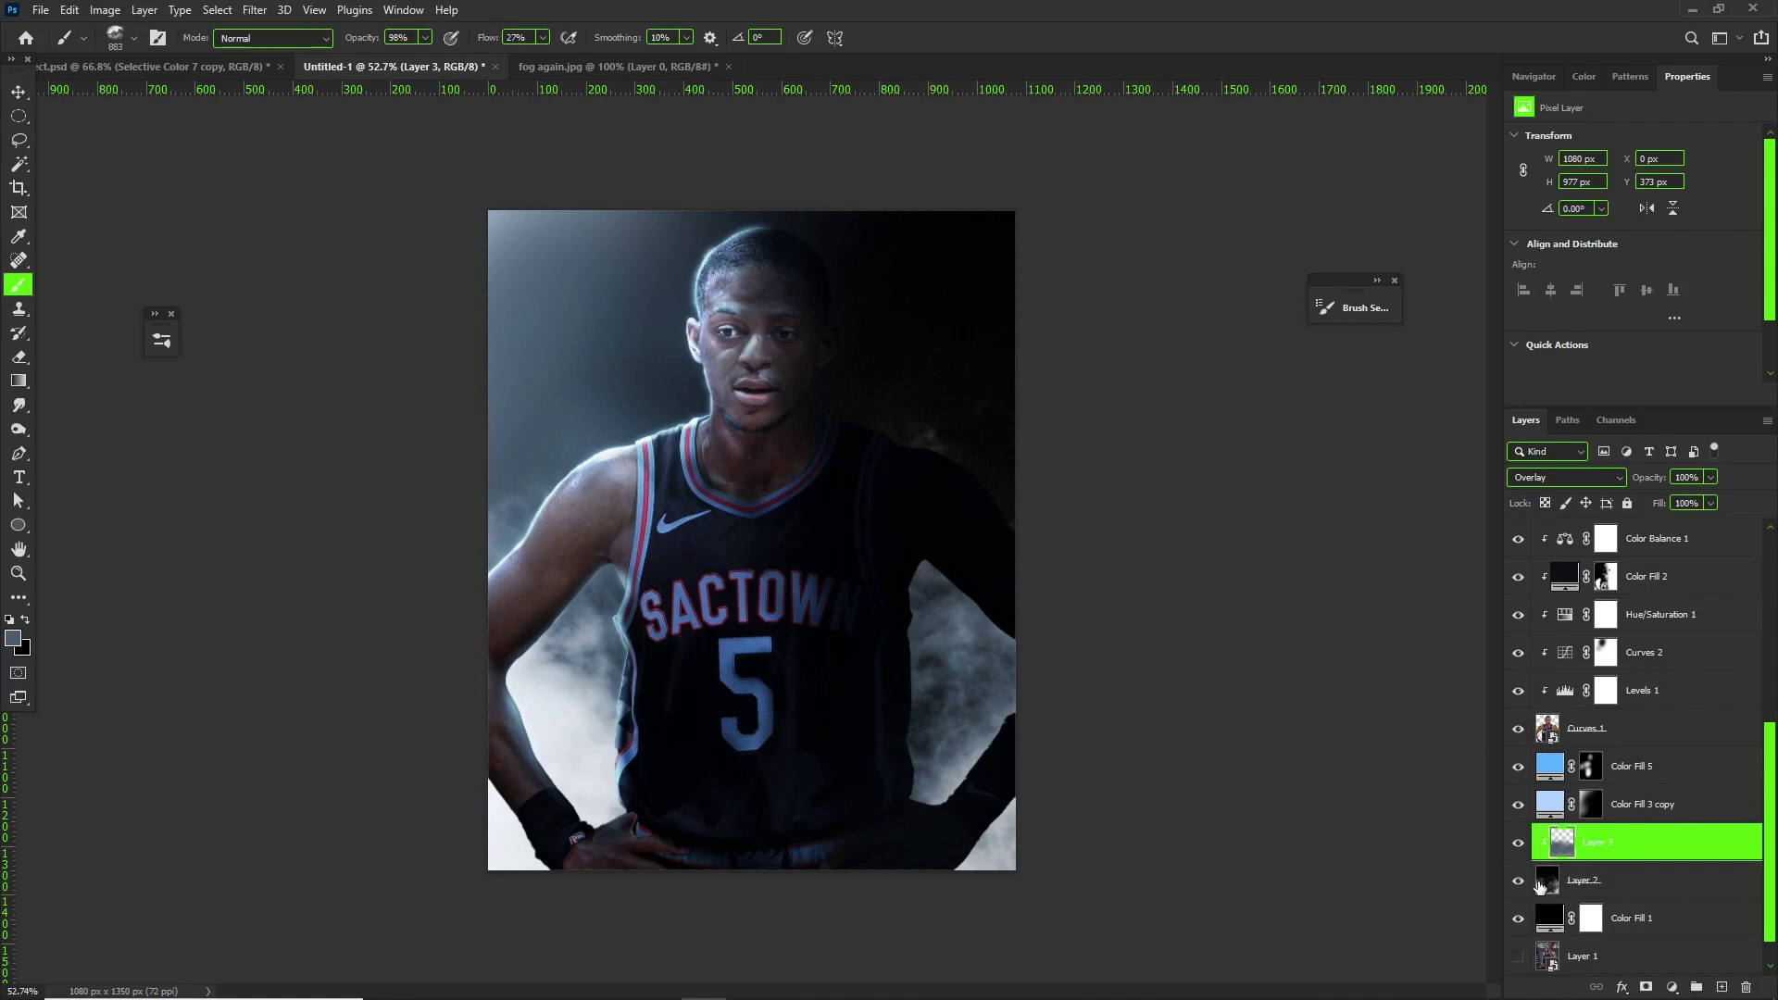
# - Colorize the fog on Layer 2 with Hue/Saturation, using hue 209, low saturation and reduced lightness
pyautogui.click(1626, 888)
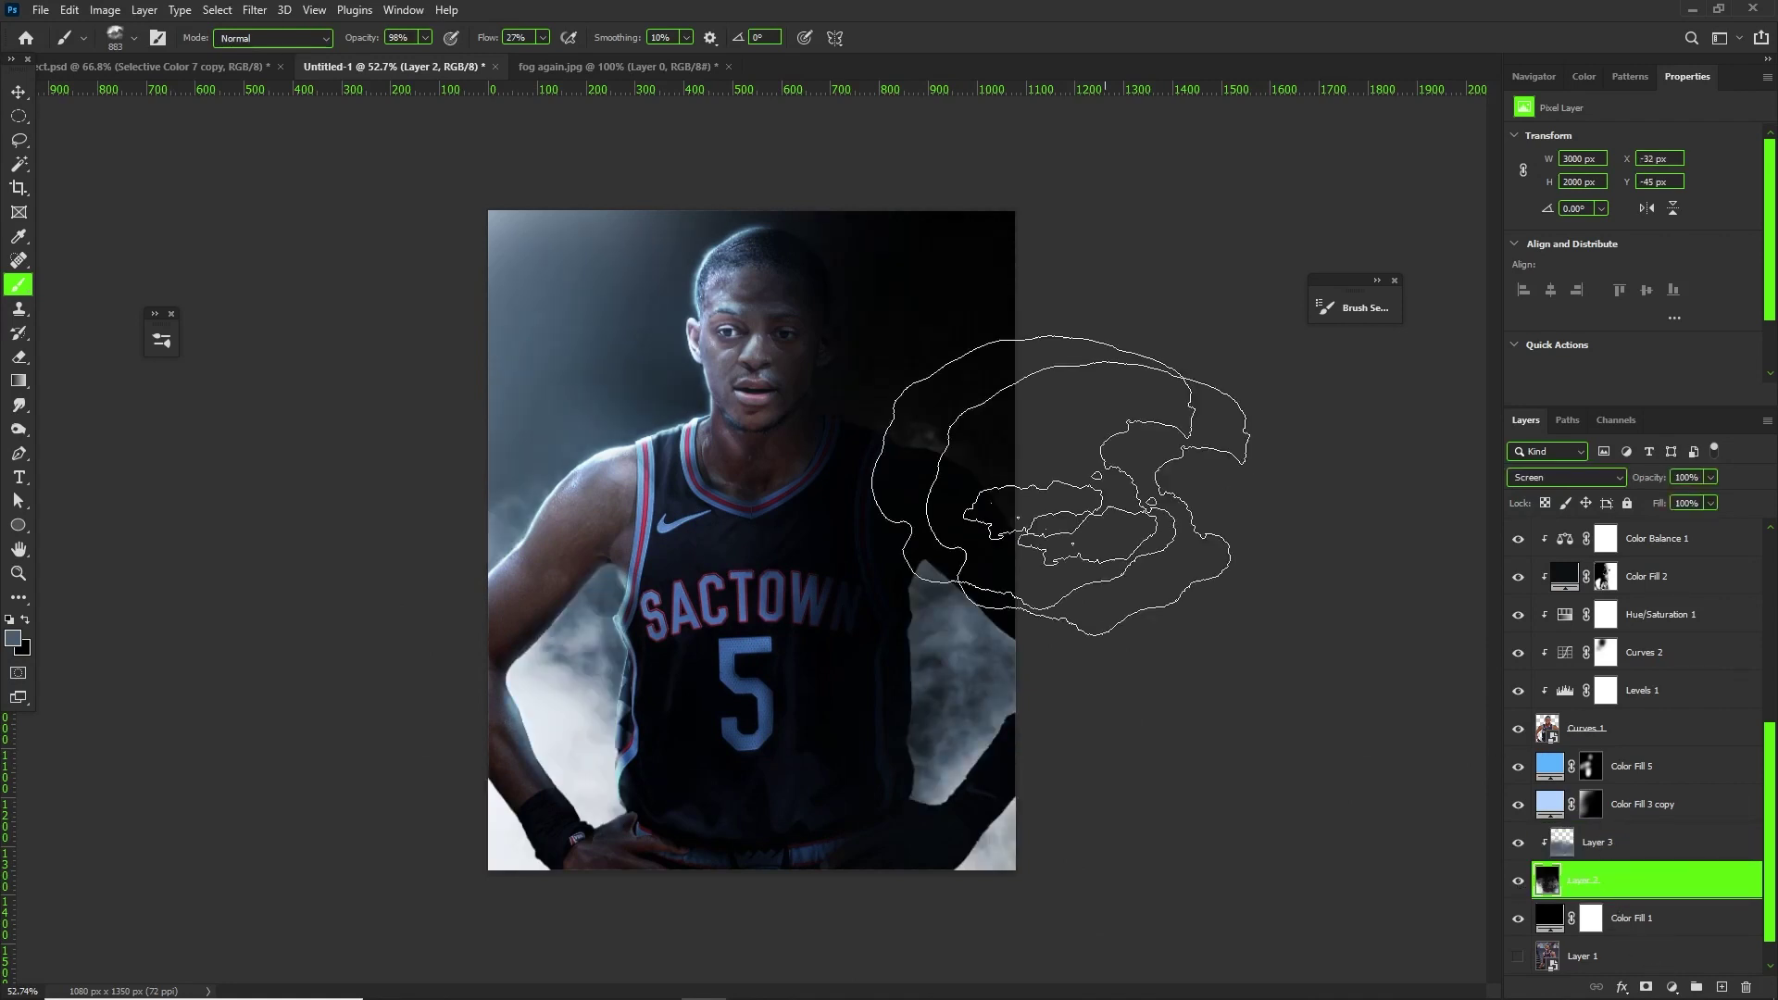
pyautogui.click(105, 10)
pyautogui.moveTo(130, 57)
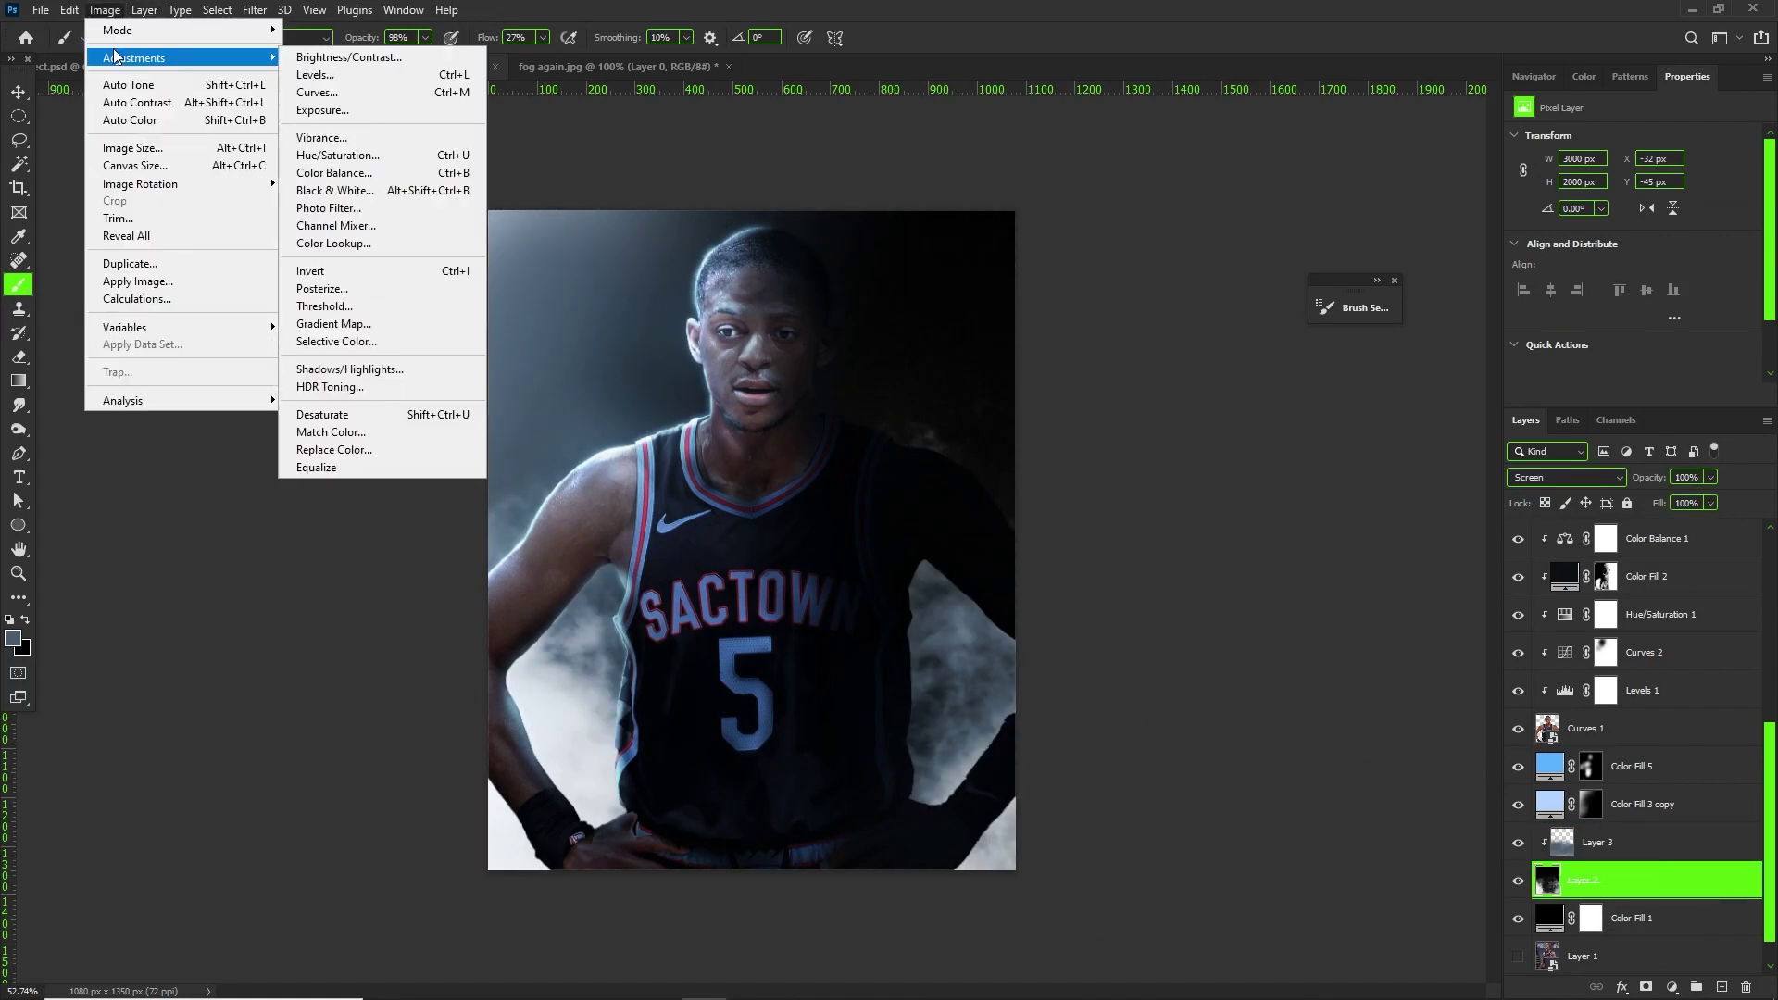
pyautogui.click(343, 154)
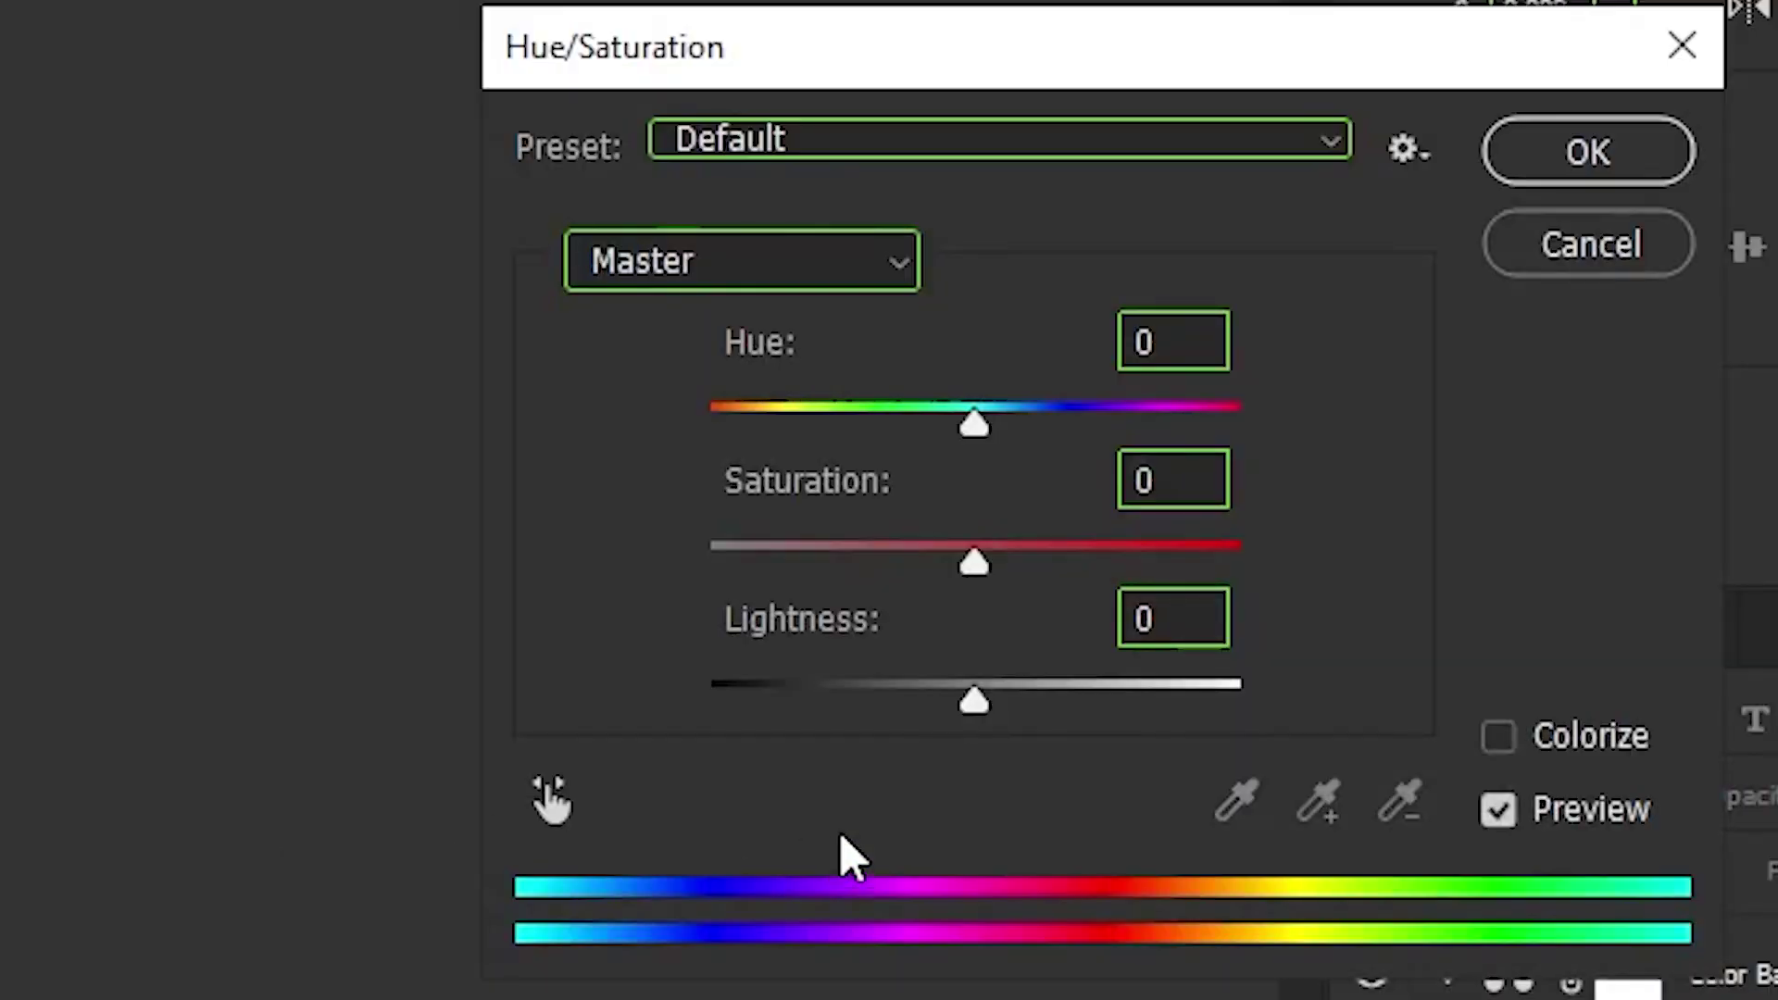
pyautogui.click(1510, 739)
pyautogui.moveTo(974, 701); pyautogui.dragTo(846, 726)
pyautogui.moveTo(842, 562); pyautogui.dragTo(866, 611)
pyautogui.moveTo(854, 715)
pyautogui.mouseDown()
pyautogui.moveTo(877, 726)
pyautogui.moveTo(888, 708)
pyautogui.mouseUp()
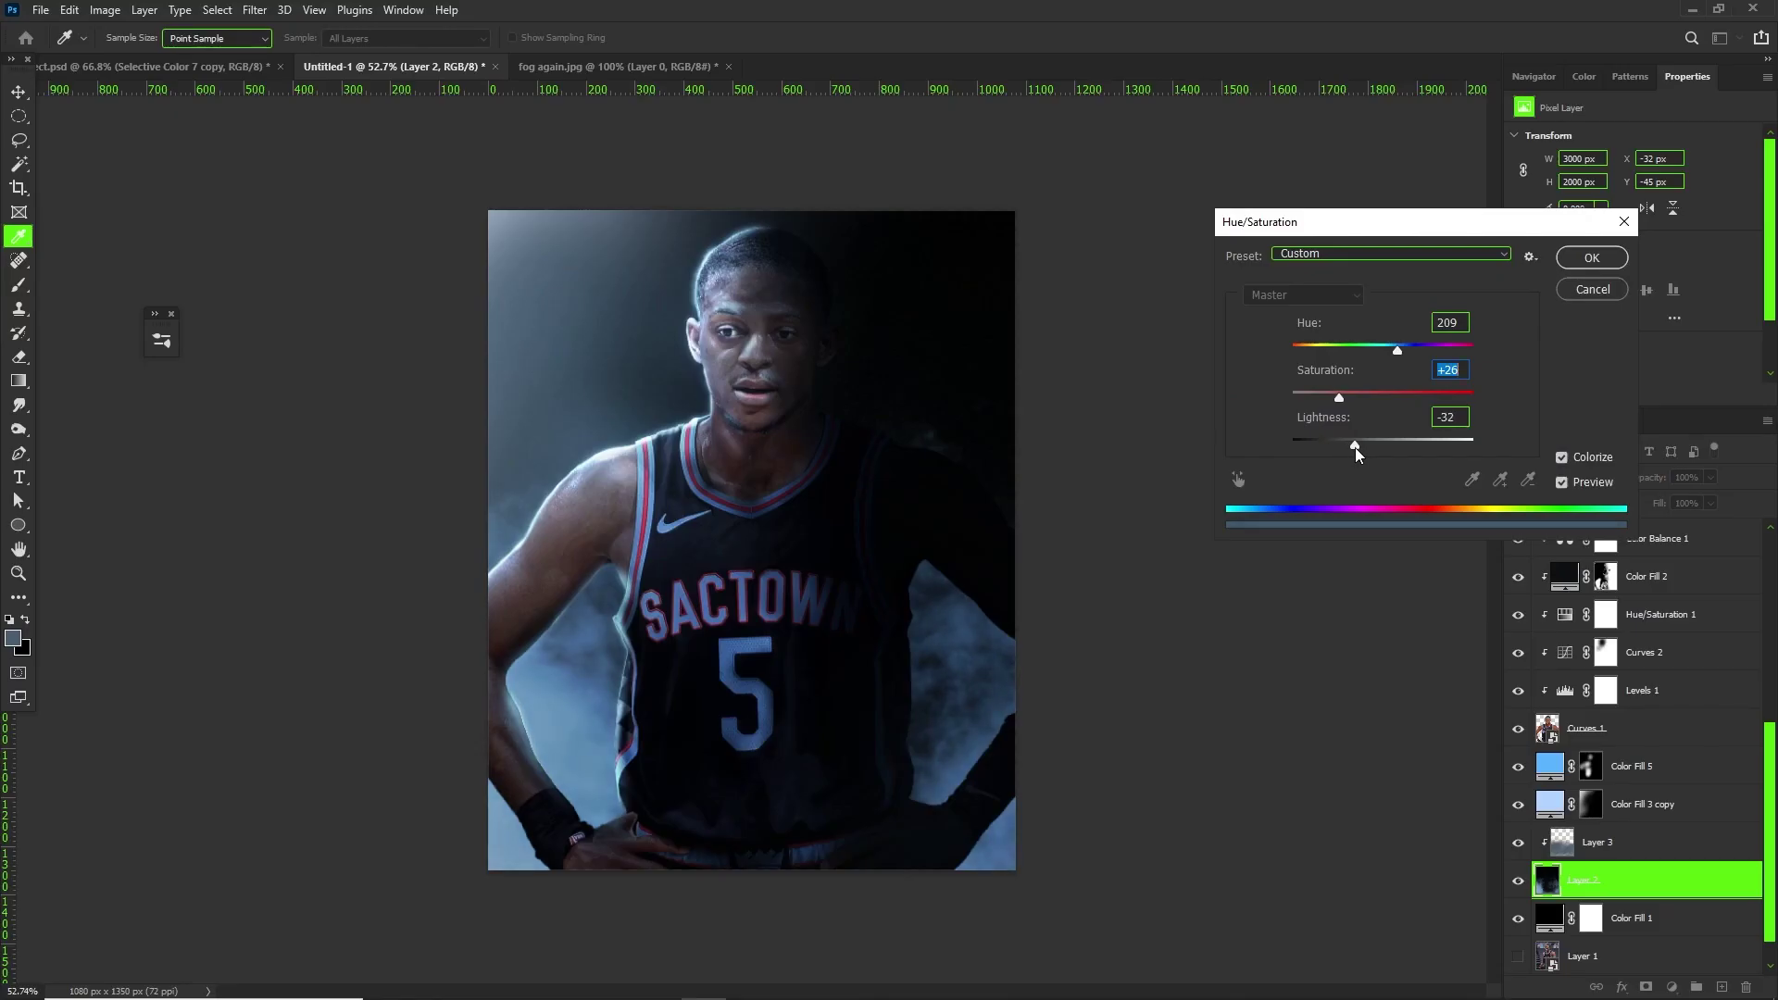
pyautogui.moveTo(1353, 446); pyautogui.dragTo(1314, 410)
pyautogui.press('Return')
pyautogui.press('b')
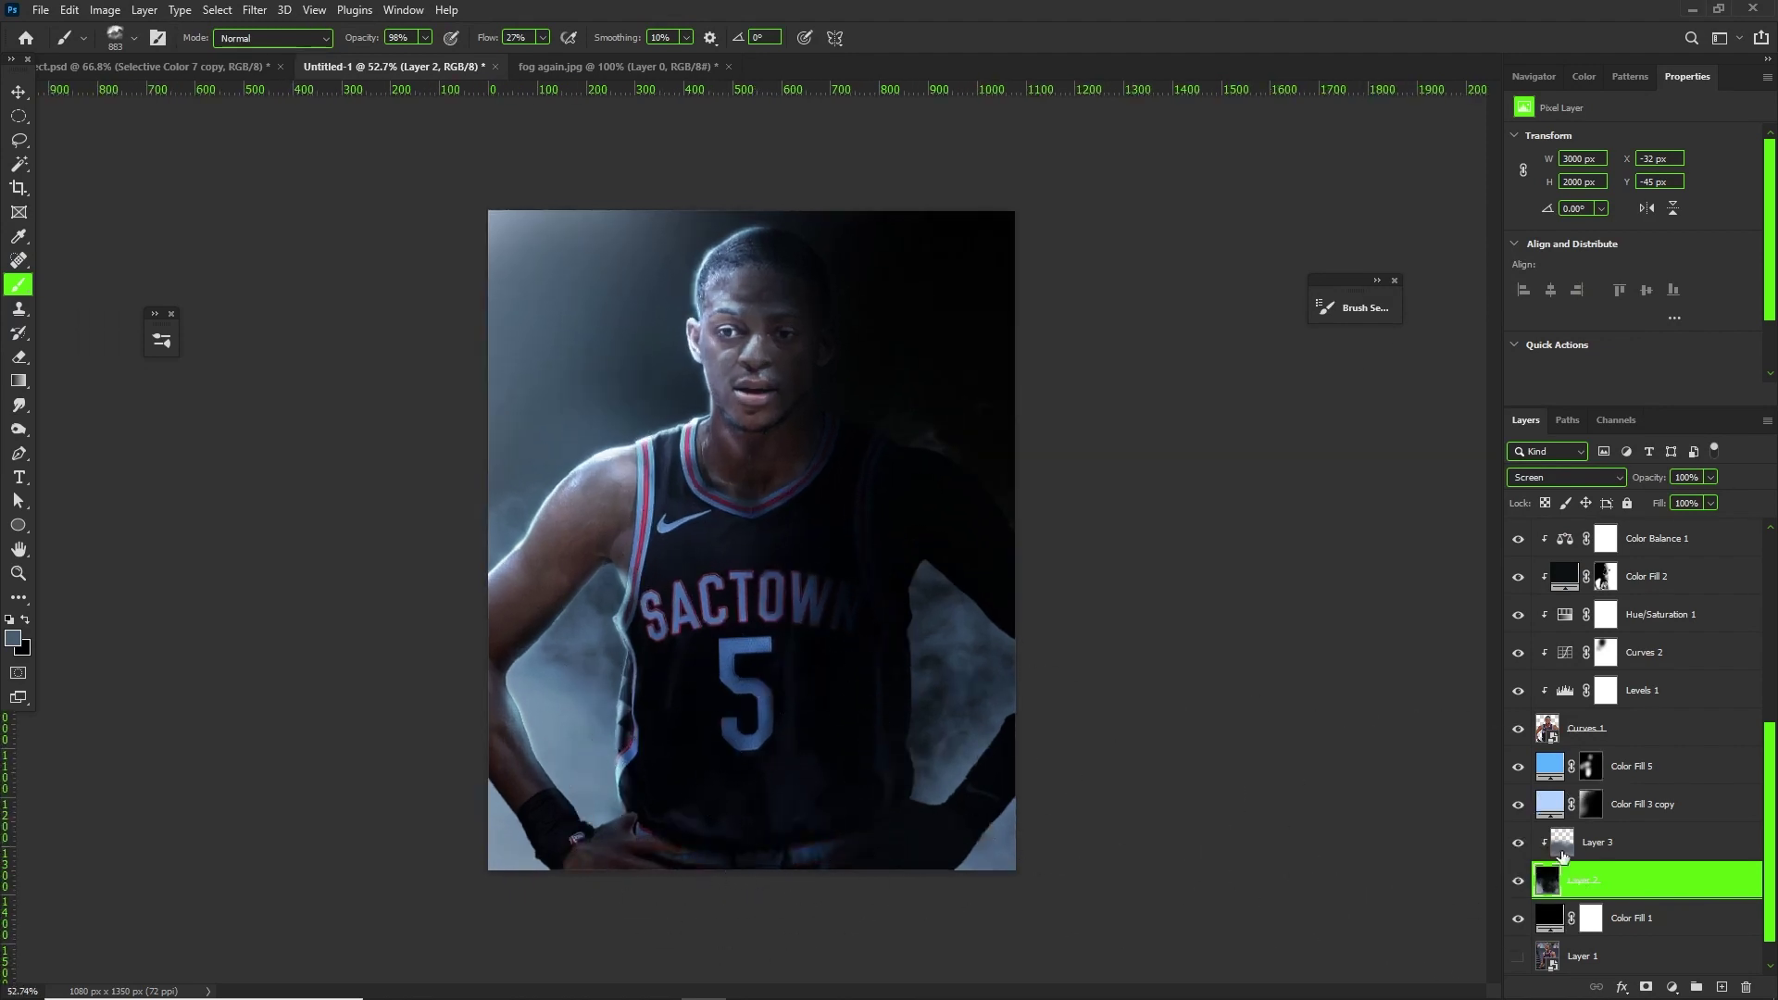
# - Add a mask to the fog layer Layer 2 and paint out the fog on the player's dark shadow side
pyautogui.click(1646, 986)
pyautogui.moveTo(912, 423)
pyautogui.mouseDown()
pyautogui.moveTo(988, 595)
pyautogui.moveTo(1016, 754)
pyautogui.moveTo(933, 894)
pyautogui.mouseUp()
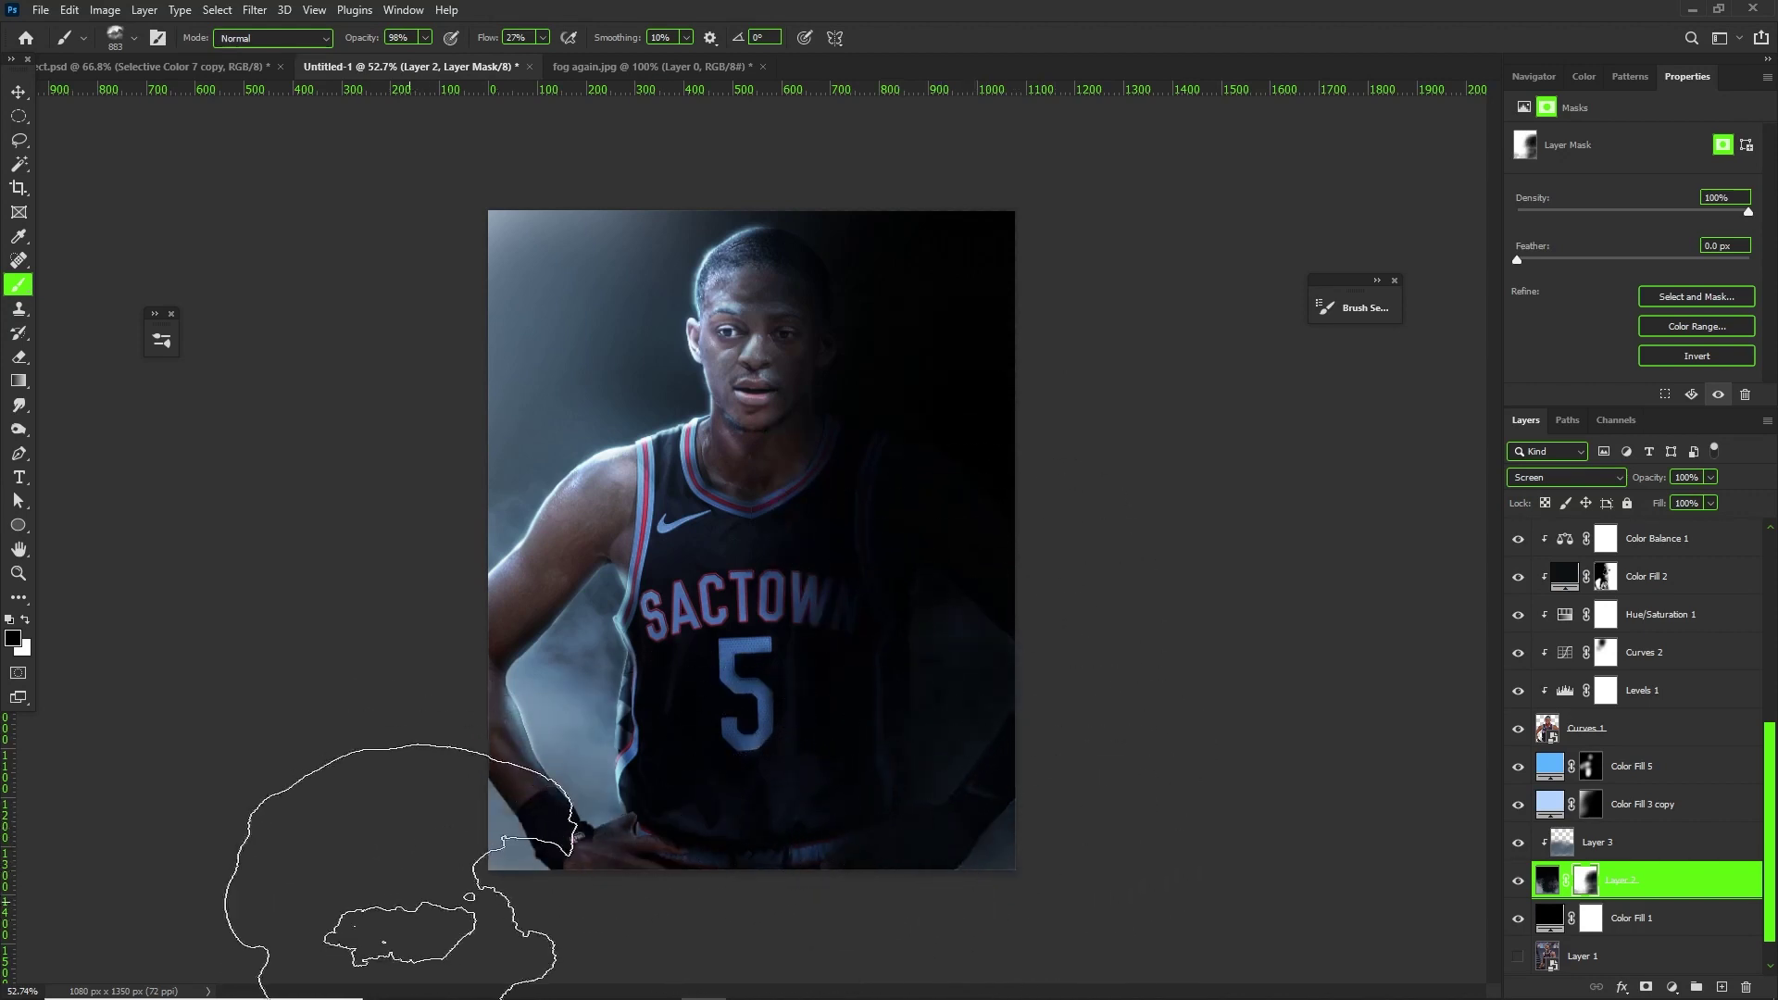
pyautogui.keyDown('alt'); pyautogui.rightClick(585, 815); pyautogui.keyUp('alt')
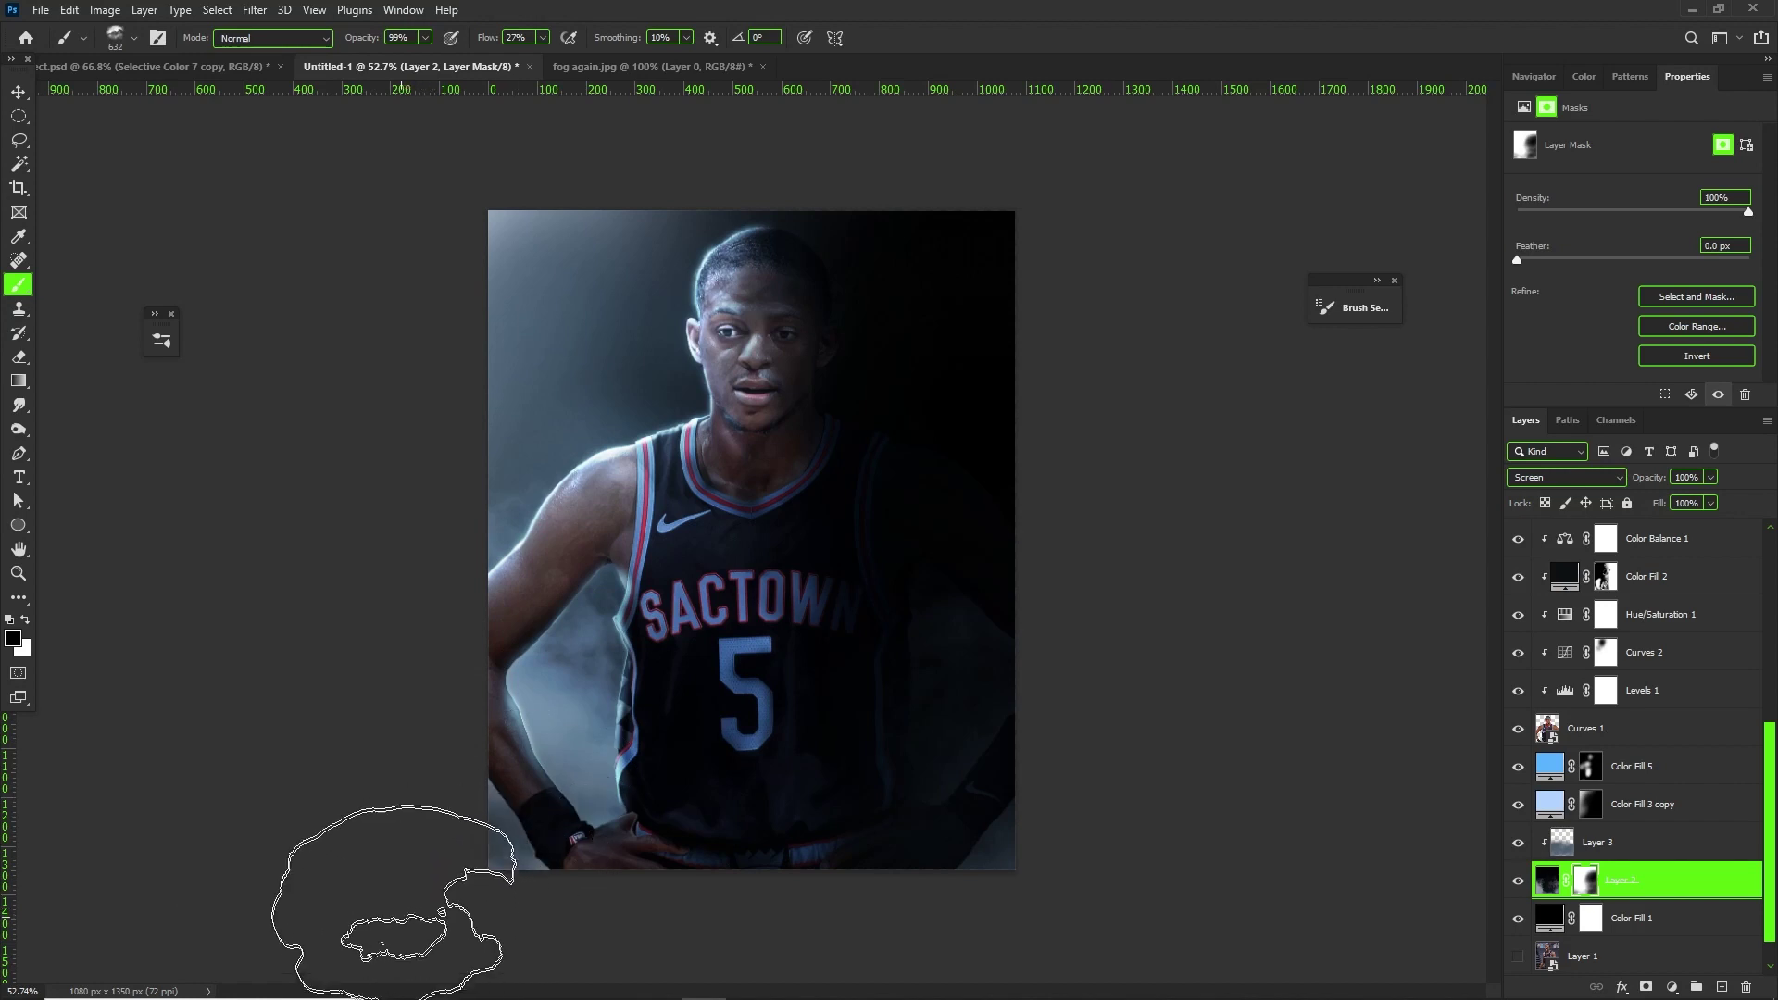
pyautogui.moveTo(1024, 893); pyautogui.dragTo(1005, 614)
# - Add a new layer above Exposure 1 and paint muted blue fog across the player's waist and hands with the smoke brush
pyautogui.scroll(6, 1651, 719)
pyautogui.click(1649, 538)
pyautogui.hotkey('ctrl', 'shift', 'alt', 'n')
pyautogui.keyDown('alt'); pyautogui.rightClick(838, 758); pyautogui.keyUp('alt')
pyautogui.moveTo(467, 903)
pyautogui.mouseDown()
pyautogui.moveTo(950, 814)
pyautogui.moveTo(1143, 847)
pyautogui.mouseUp()
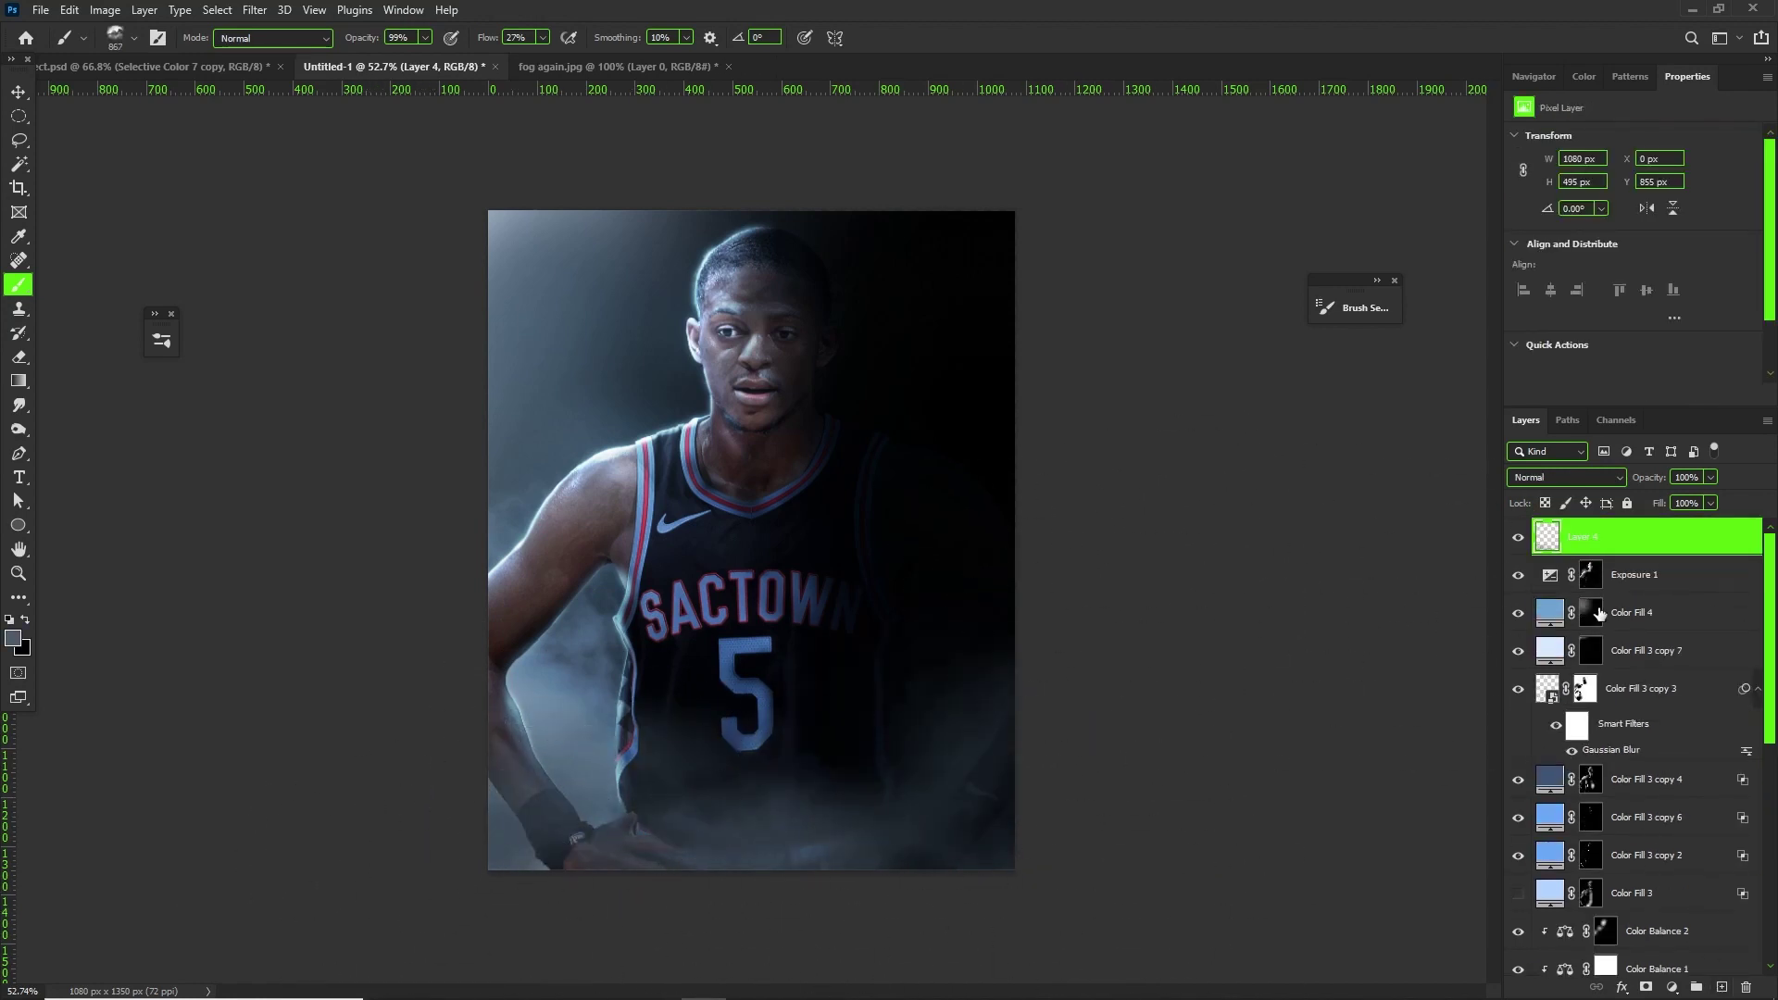
# - Add a layer clipped to Layer 4 and paint lighter blue over the fog around the lit arm and waist
pyautogui.hotkey('ctrl', 'shift', 'alt', 'n')
pyautogui.keyDown('alt'); pyautogui.click(1627, 554); pyautogui.keyUp('alt')
pyautogui.press('n')
pyautogui.click(909, 389)
pyautogui.click(1247, 364)
pyautogui.moveTo(632, 695); pyautogui.dragTo(531, 871)
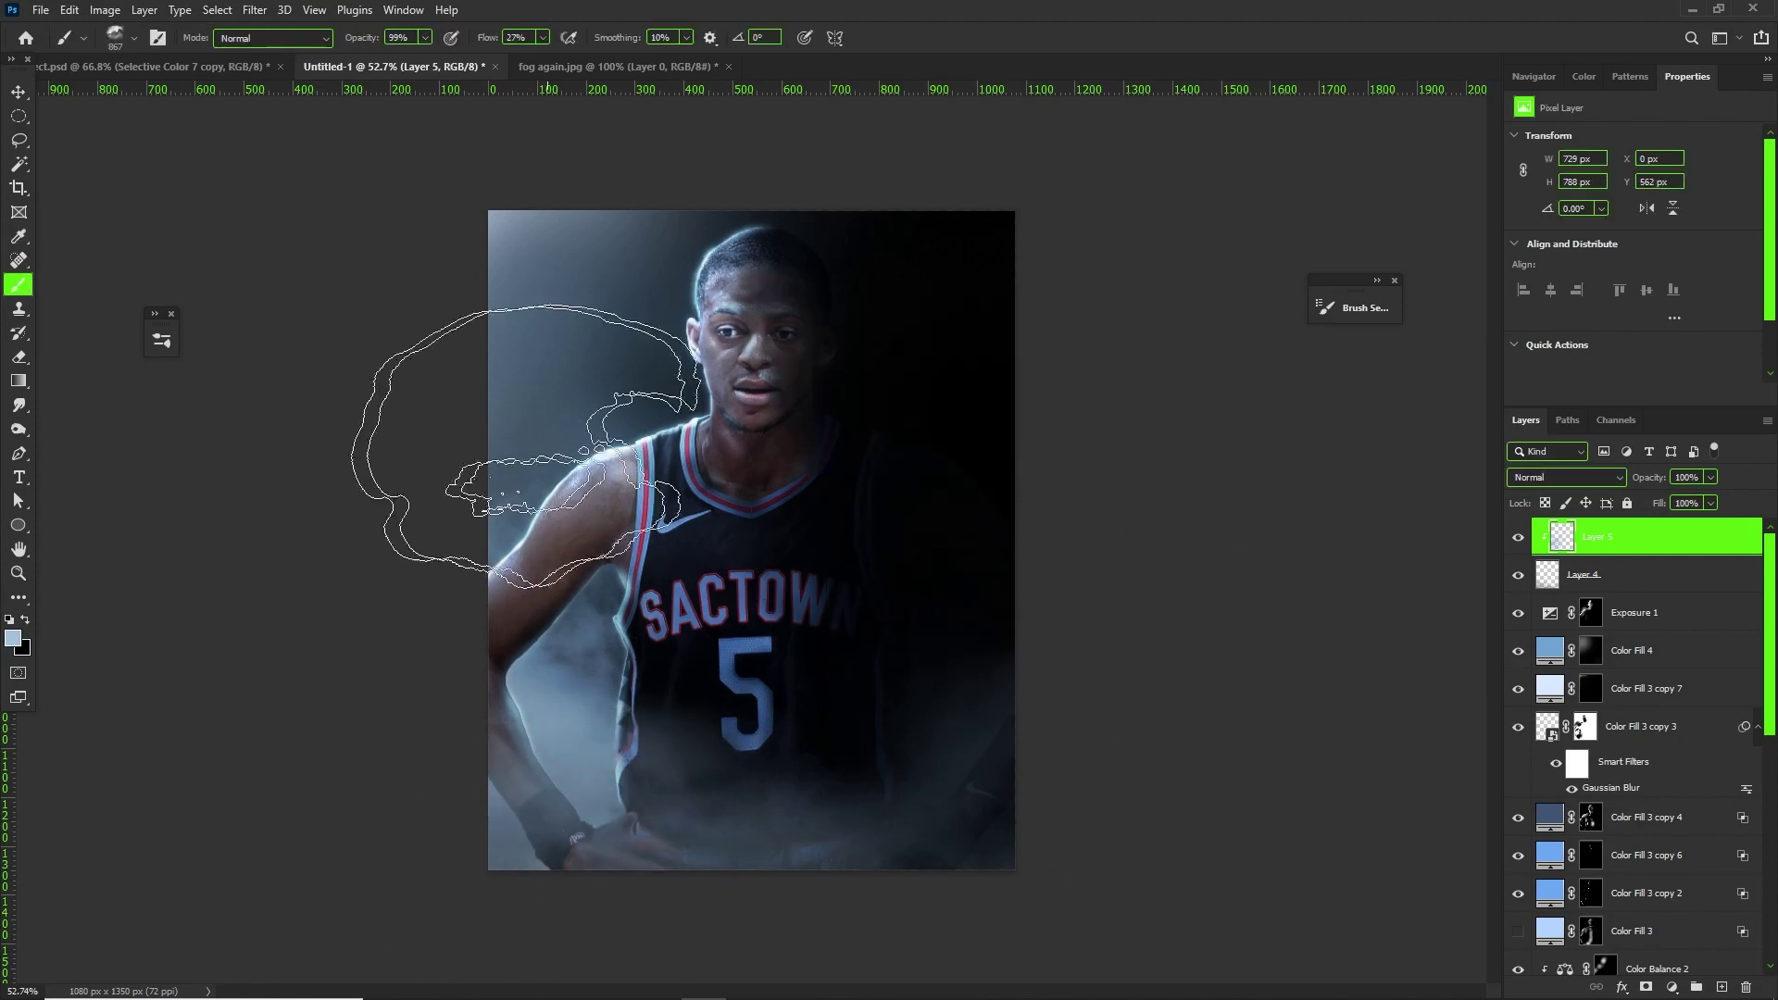
# - Add a mask to Layer 4 and paint out its fog near the lower corner on the shadow side
pyautogui.click(1595, 577)
pyautogui.click(1646, 987)
pyautogui.moveTo(1039, 736); pyautogui.dragTo(1088, 775)
pyautogui.press('x')
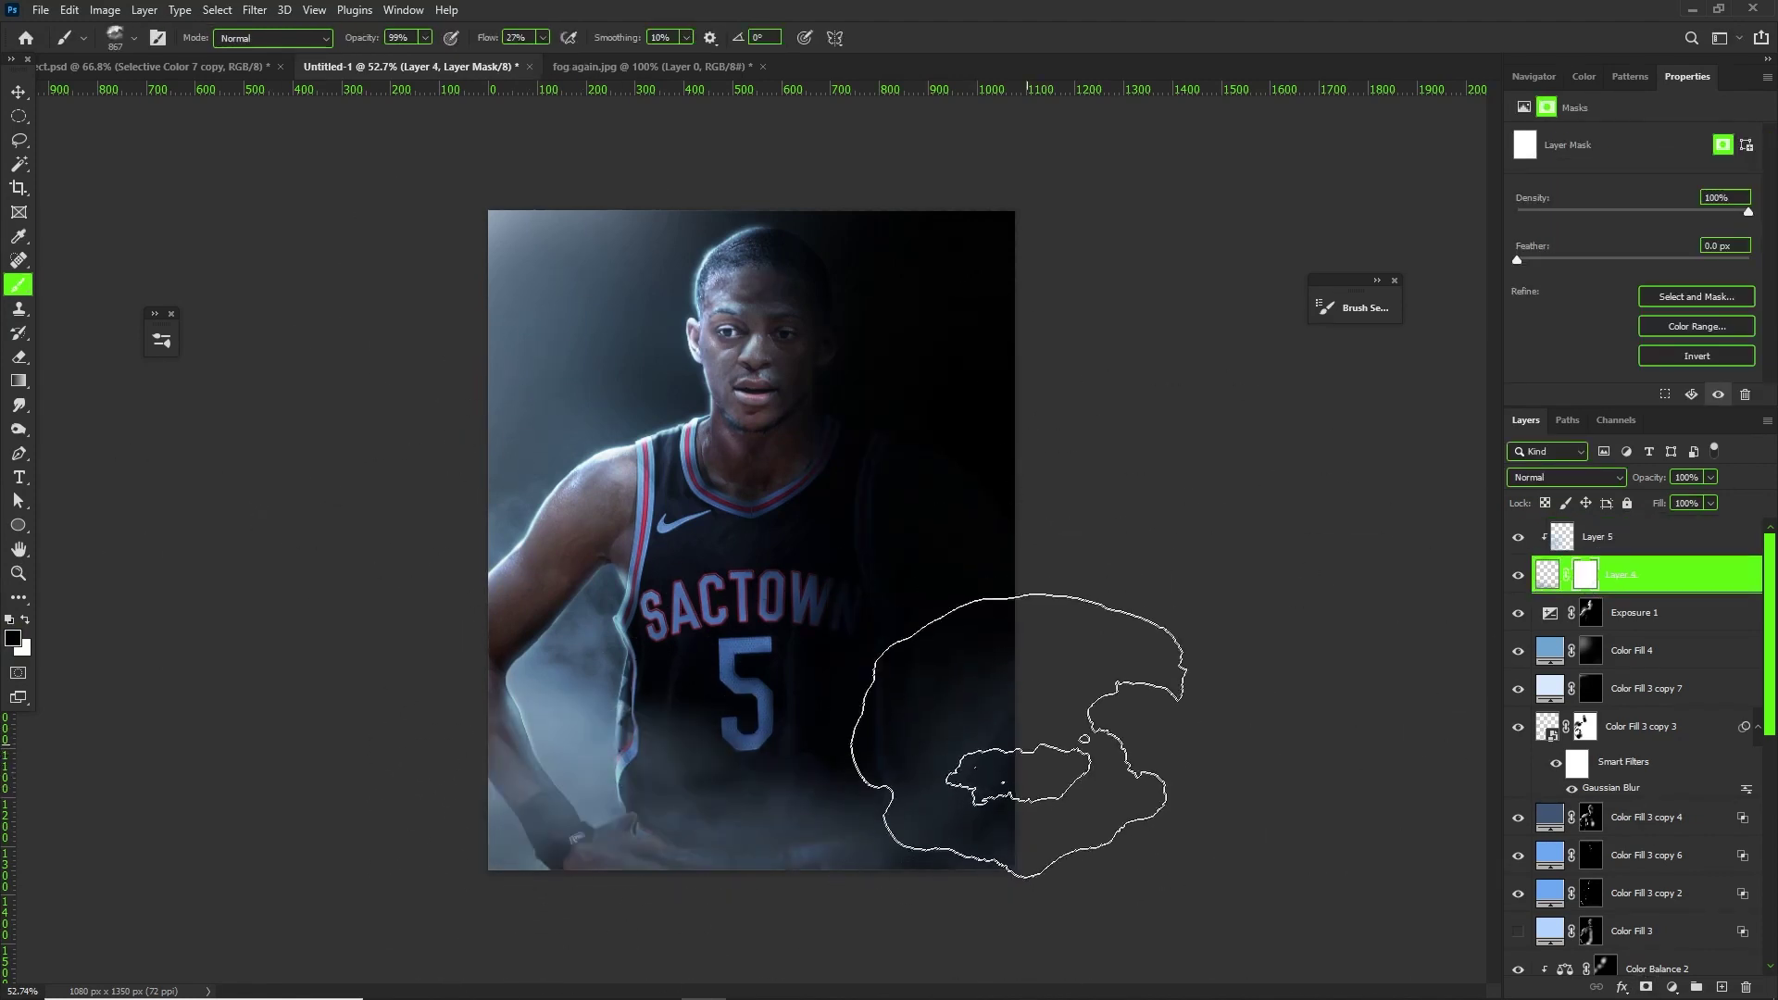
# - Add a Channel Mixer adjustment layer above Layer 5 and set it to Monochrome
pyautogui.scroll(1, 1630, 649)
pyautogui.click(1631, 574)
pyautogui.click(1672, 988)
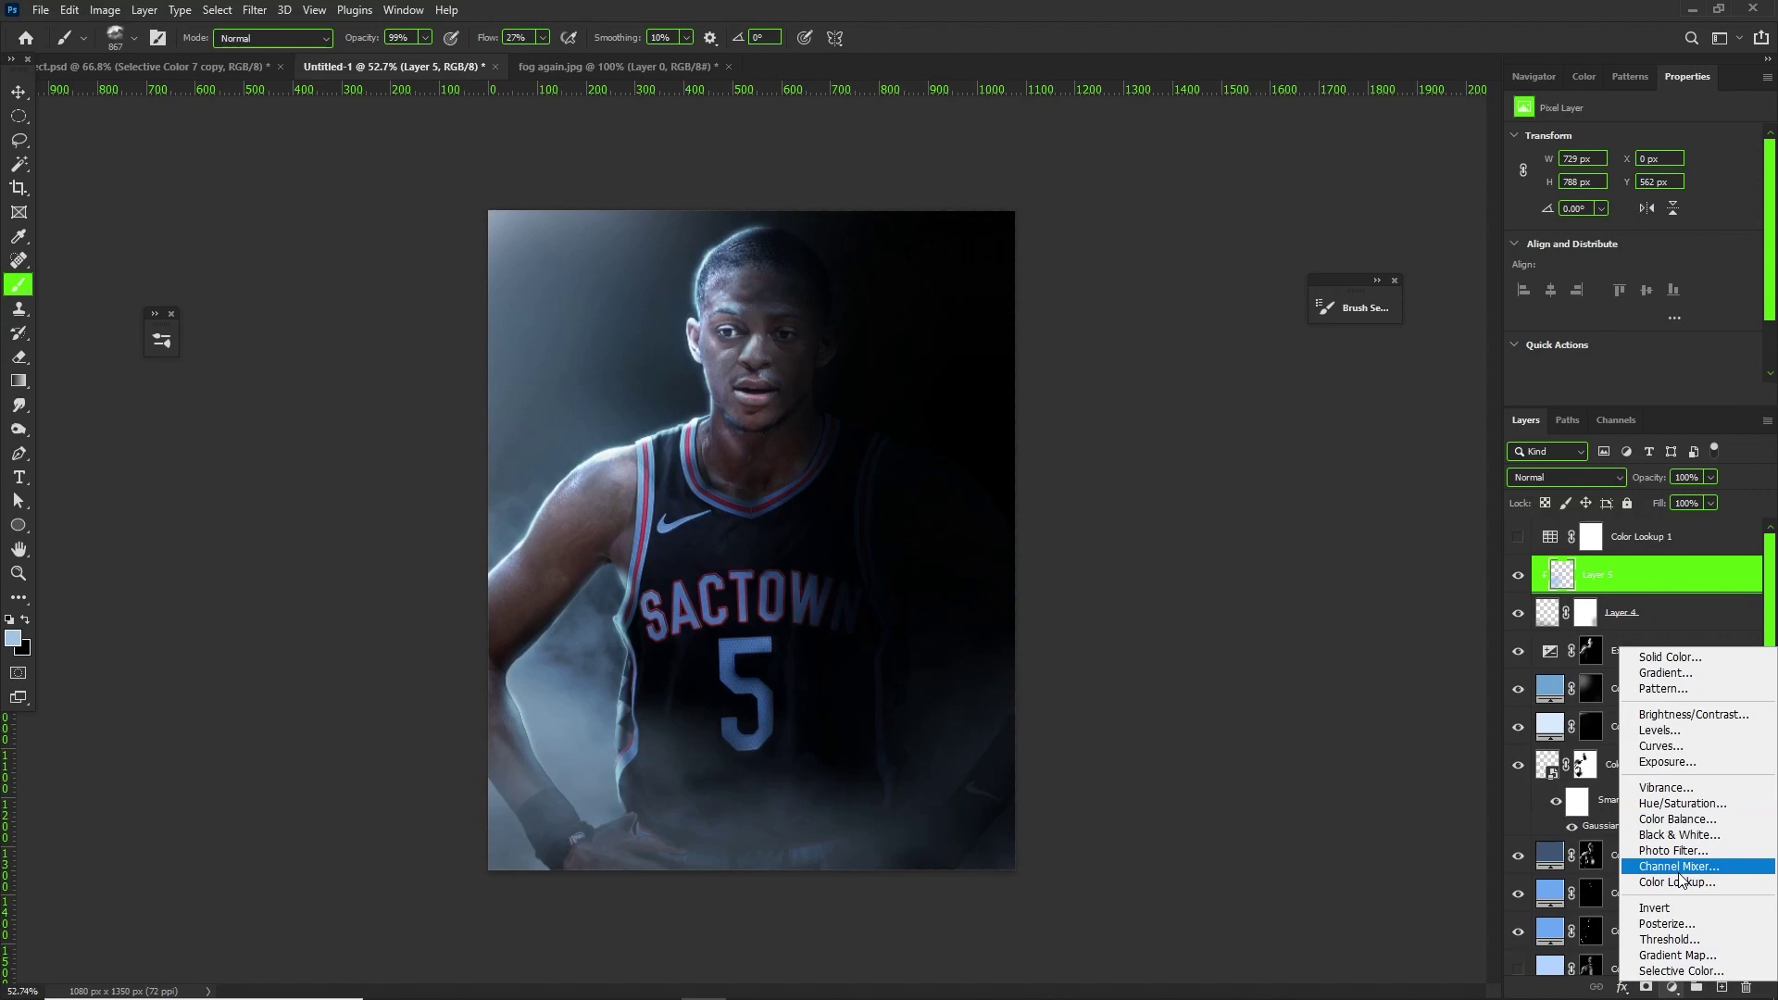
pyautogui.click(1678, 866)
pyautogui.click(1516, 185)
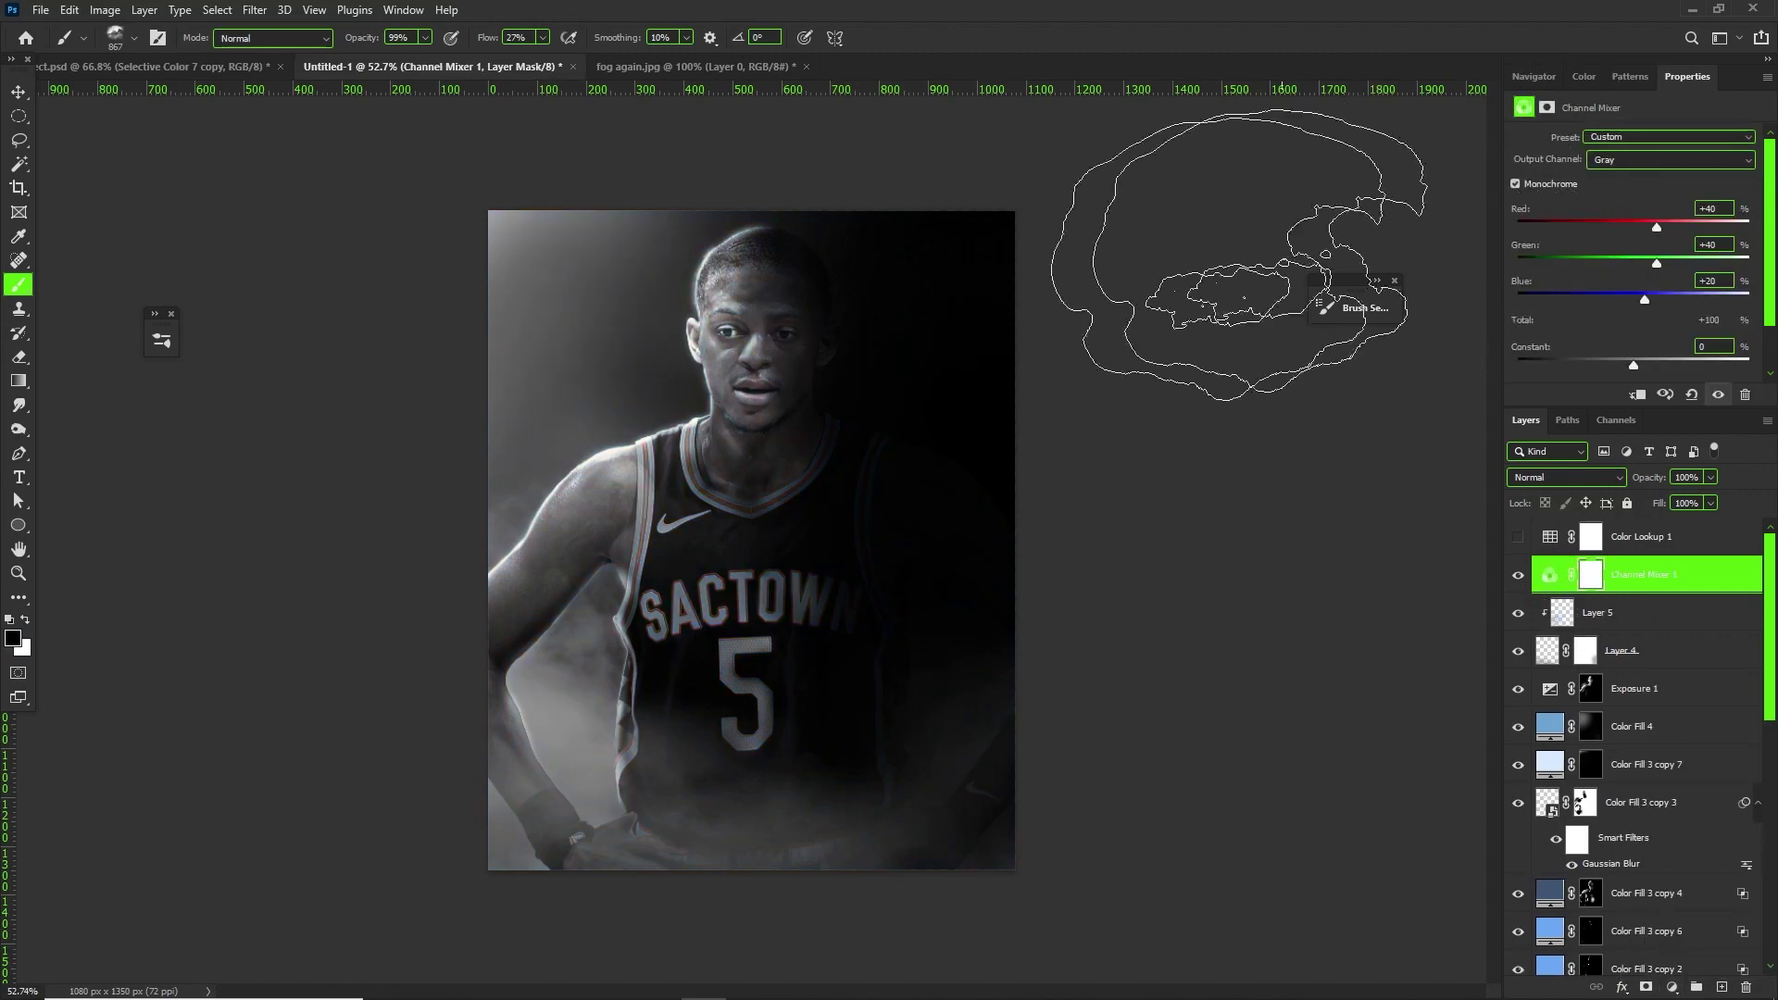
# - Inspect the light and shadow values in monochrome, and hide the Channel Mixer 1 layer
pyautogui.scroll(2, 750, 538)
pyautogui.scroll(2, 435, 726)
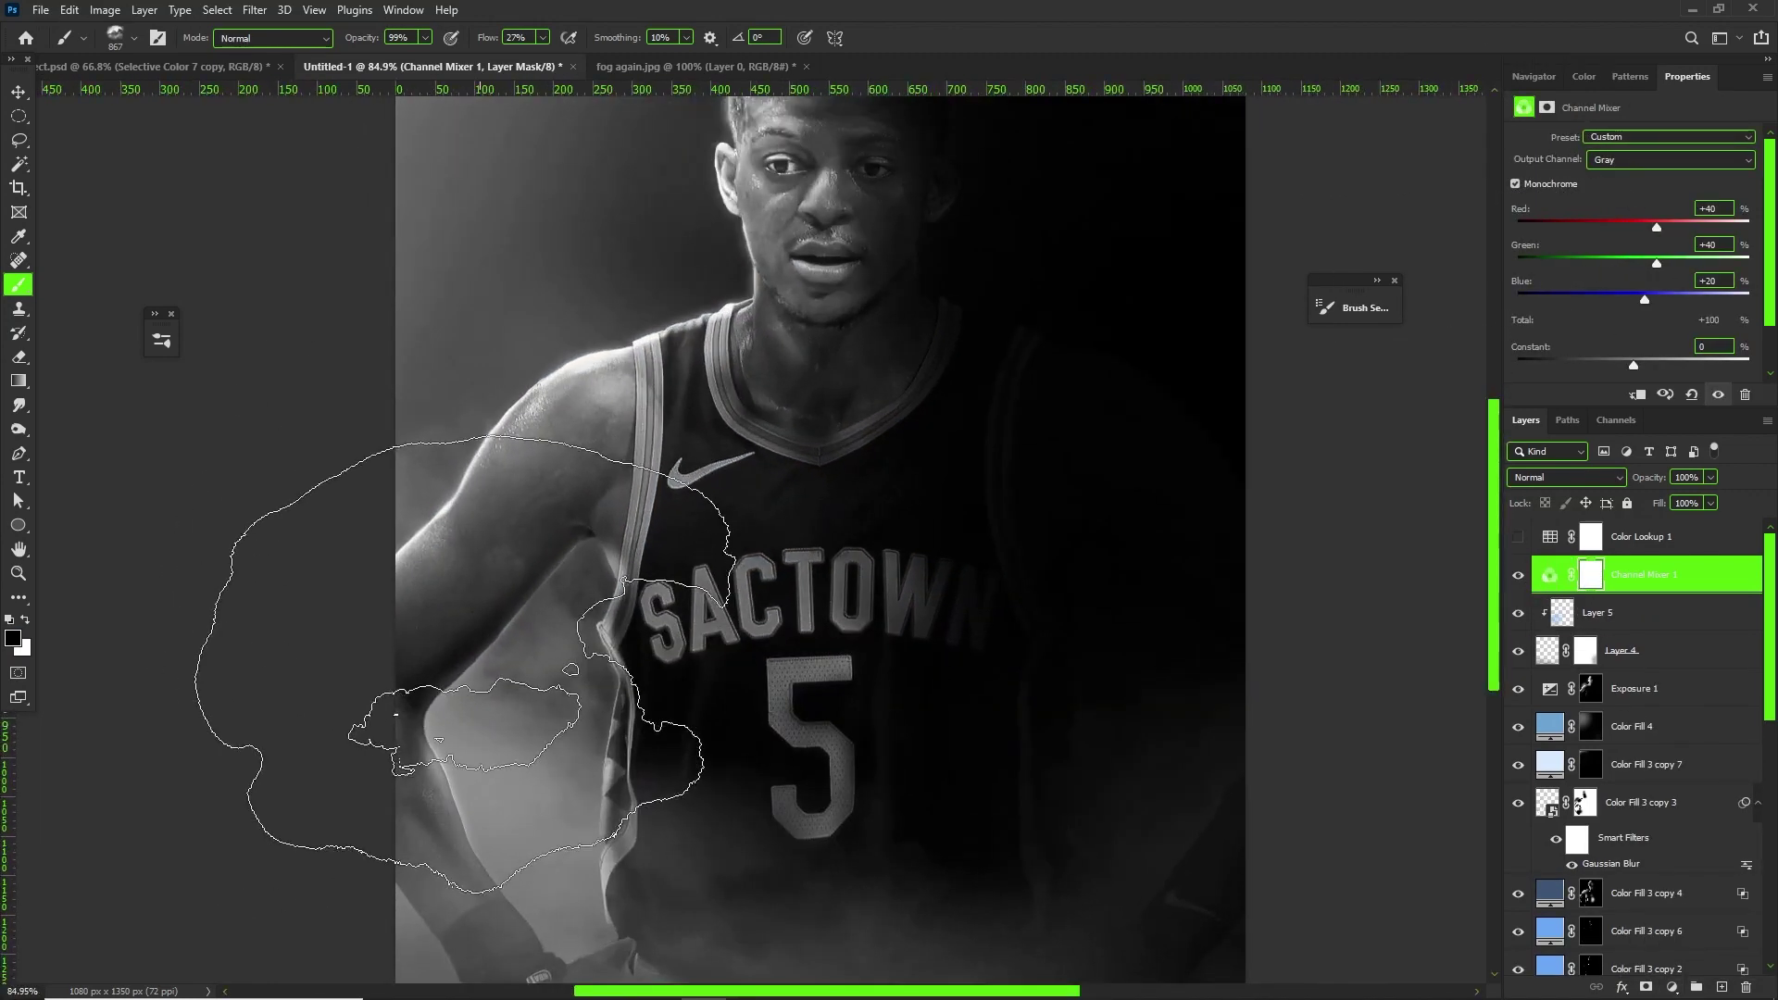
pyautogui.scroll(-2, 500, 741)
pyautogui.scroll(-2, 635, 743)
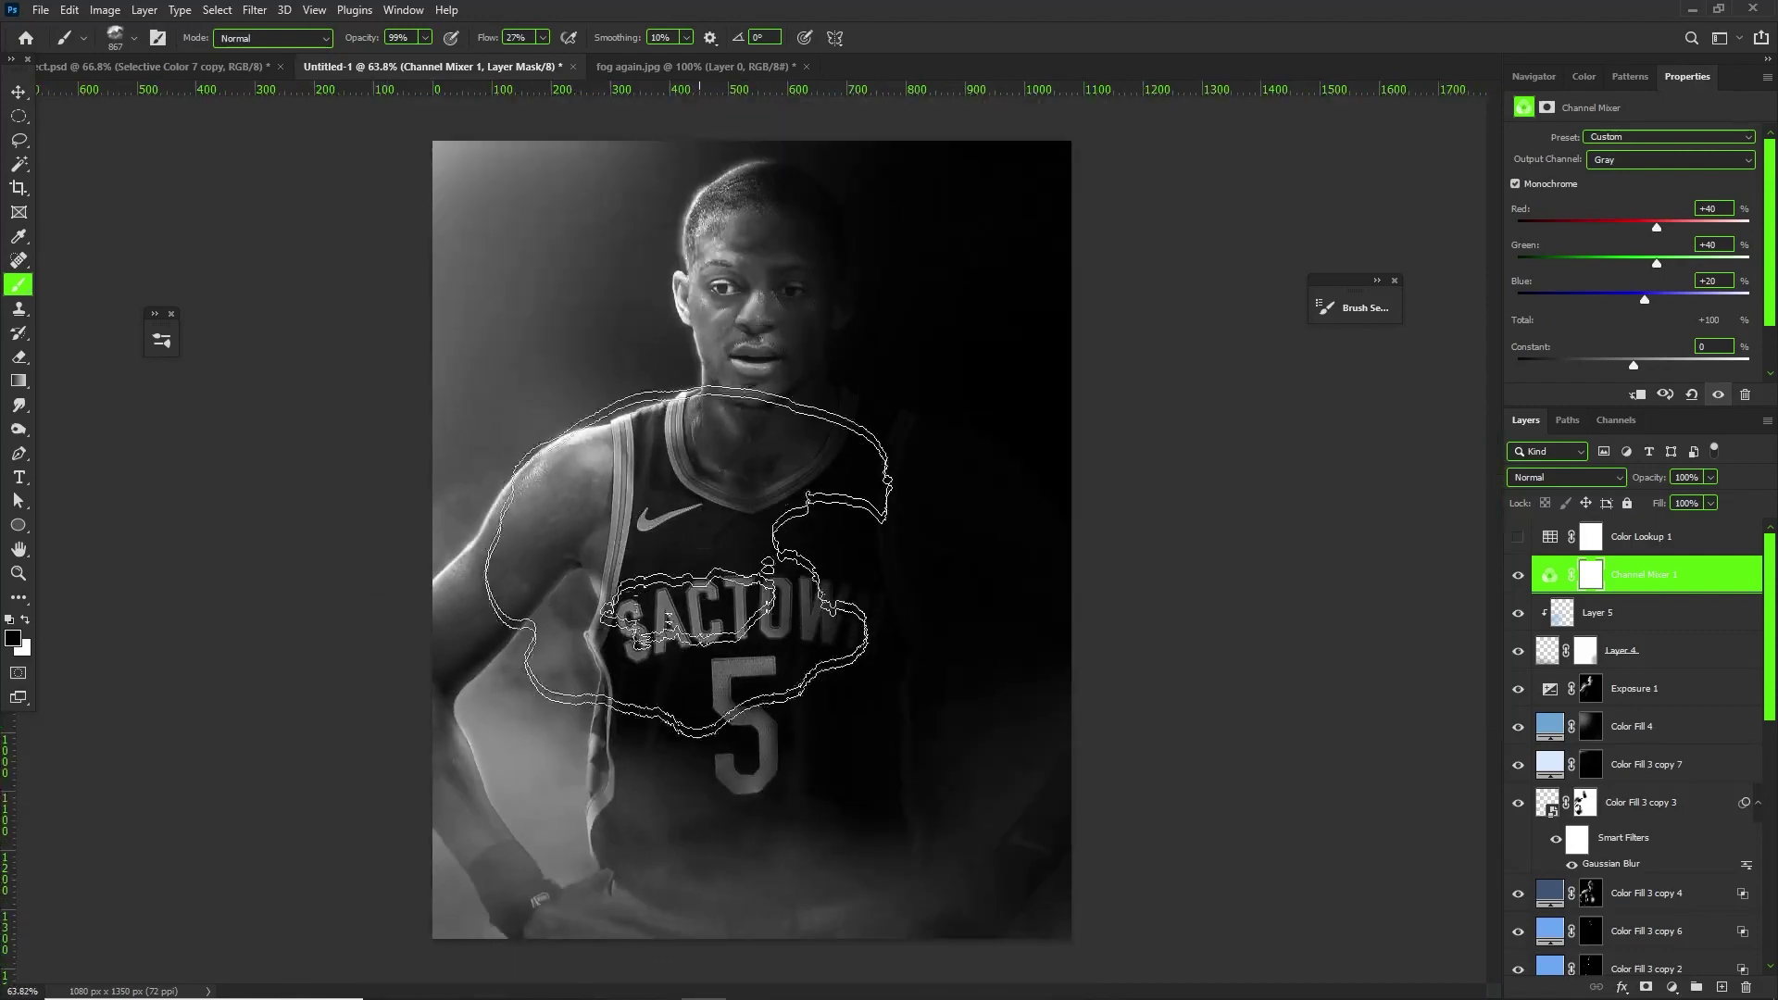
pyautogui.scroll(-2, 911, 405)
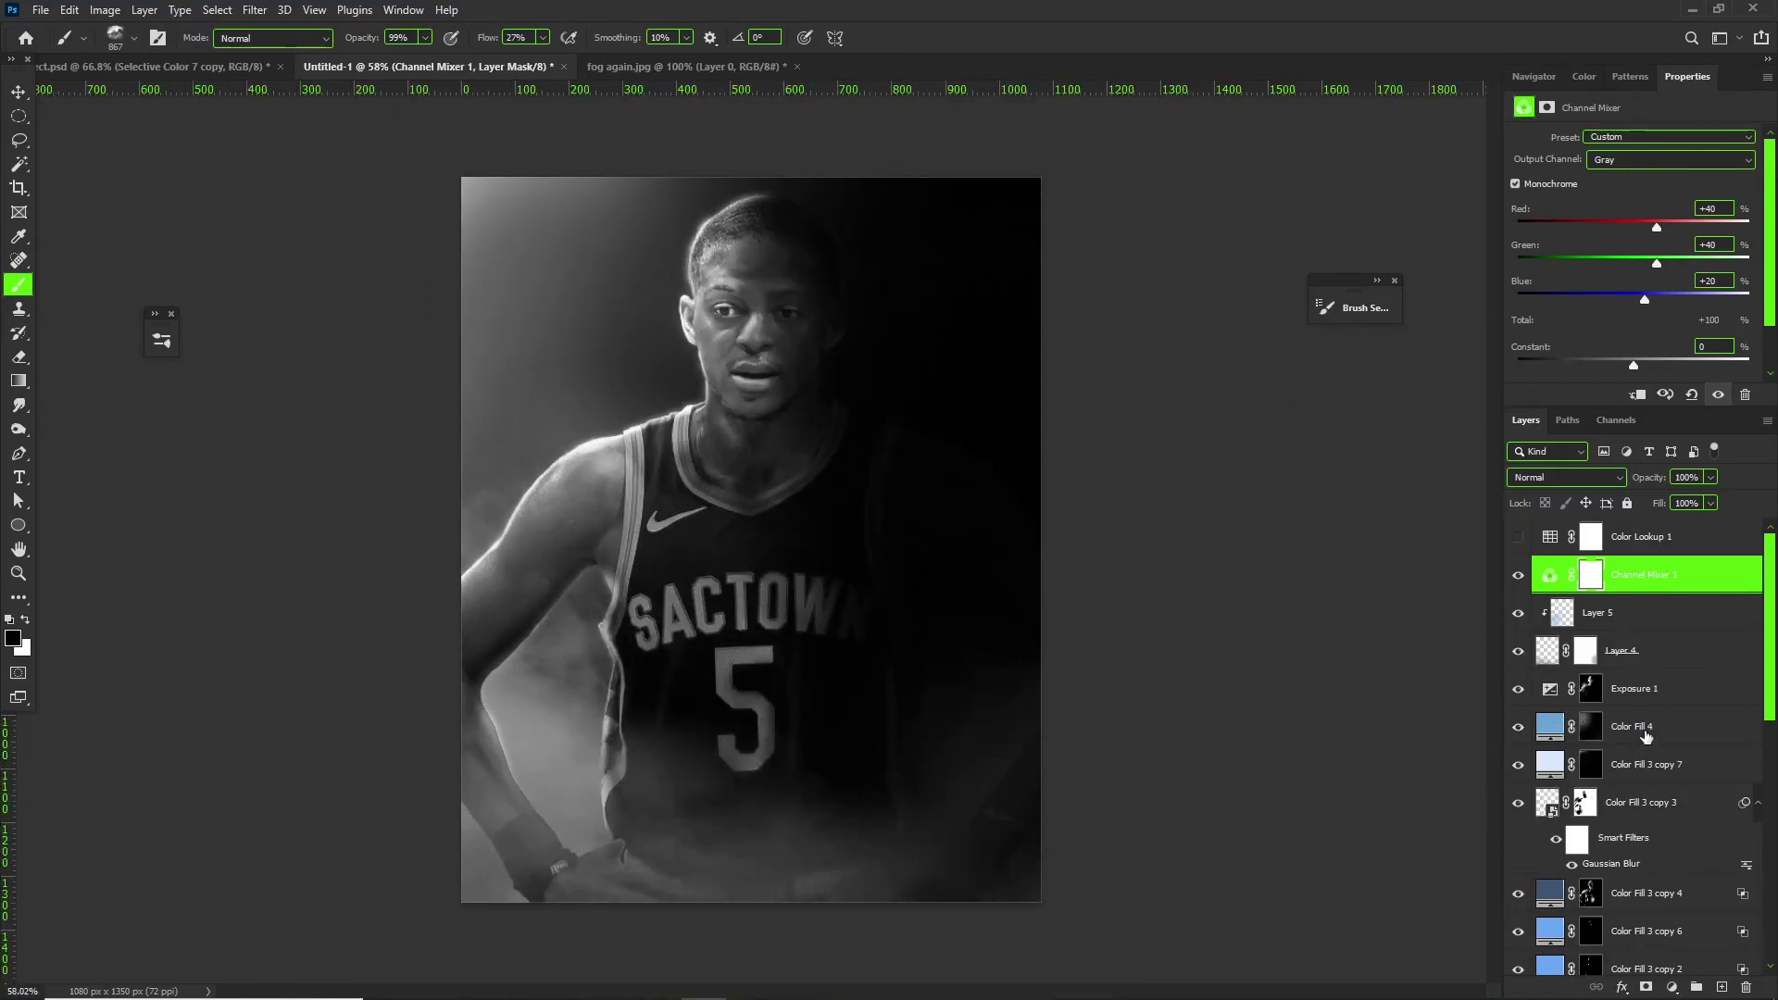
pyautogui.click(1517, 575)
# - Show Color Lookup 1 and paint on its mask over the fog beside the torso and above the shoulder
pyautogui.click(1519, 538)
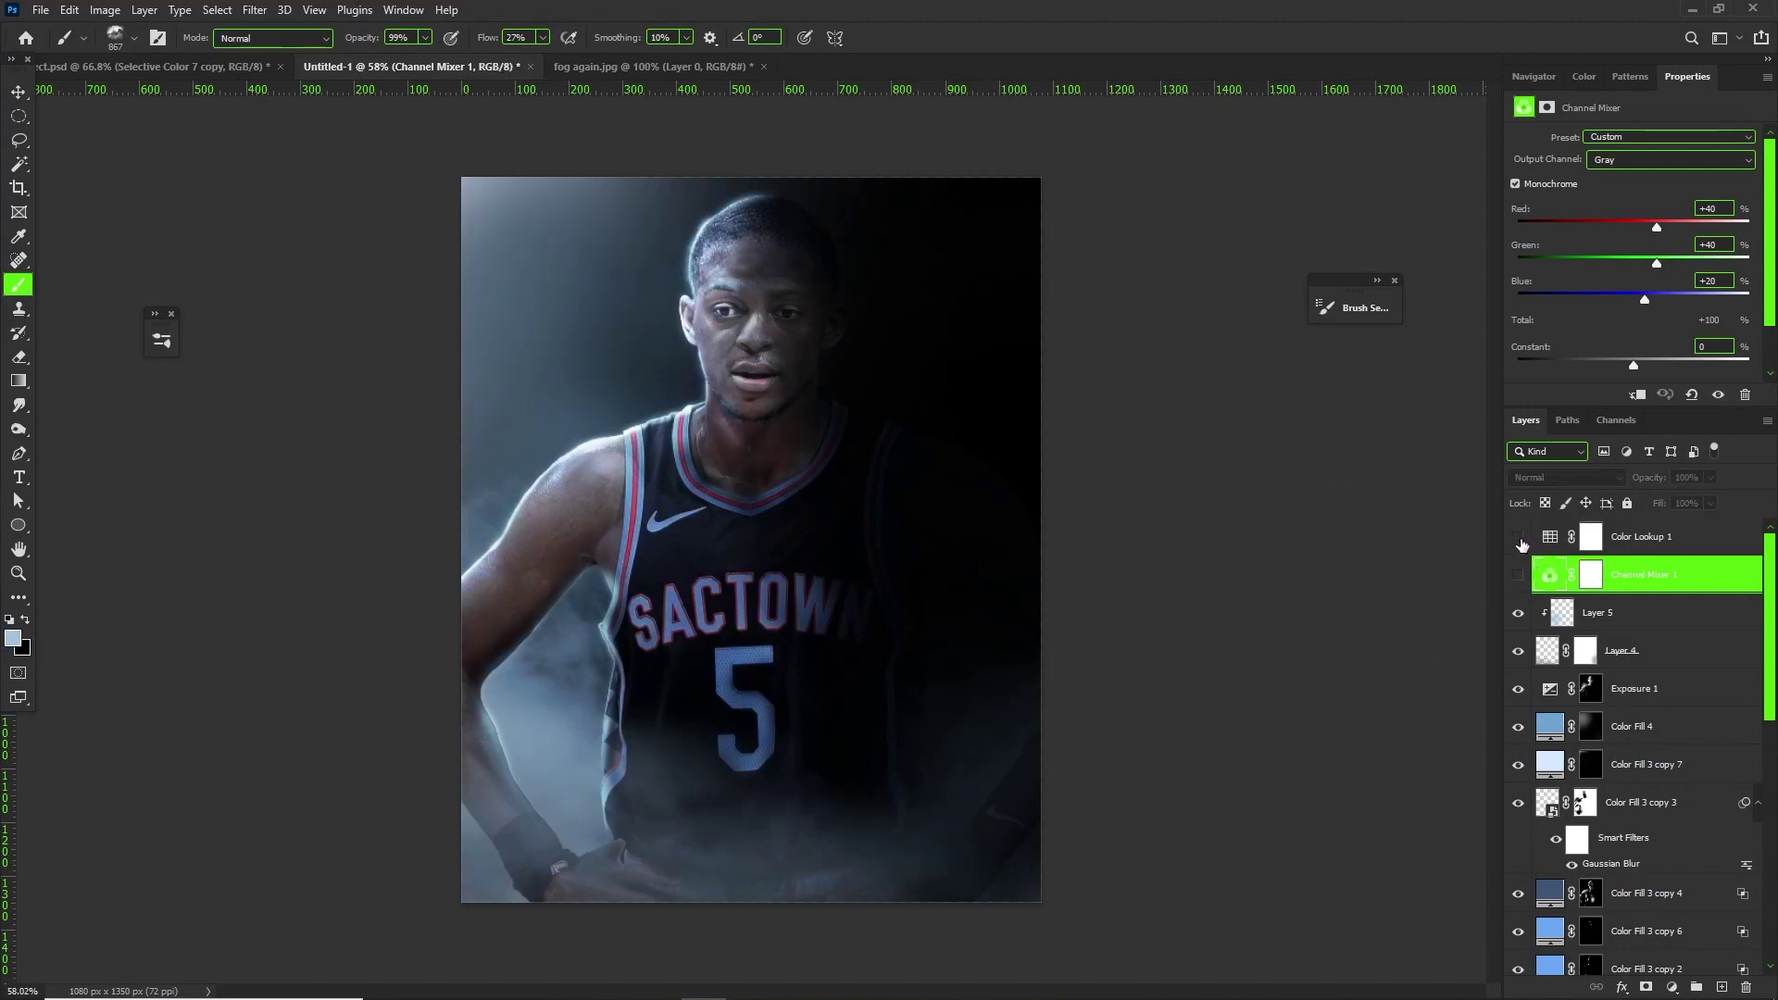
pyautogui.scroll(2, 751, 498)
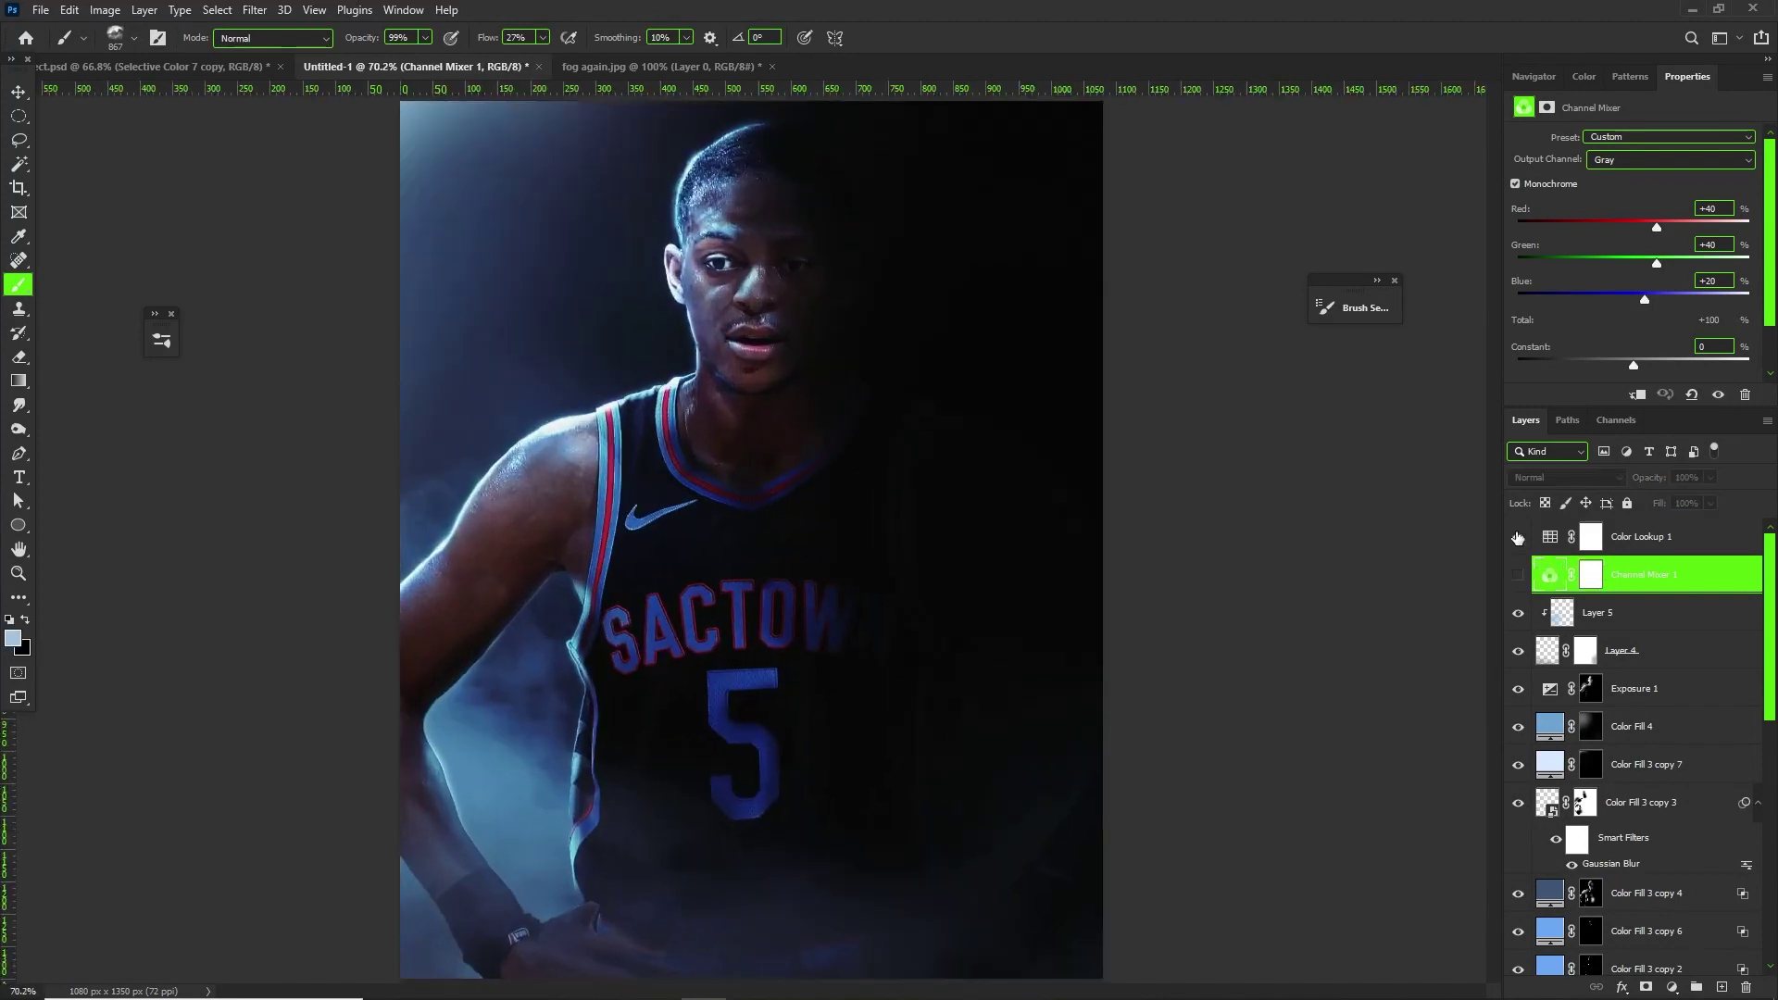
pyautogui.click(1606, 541)
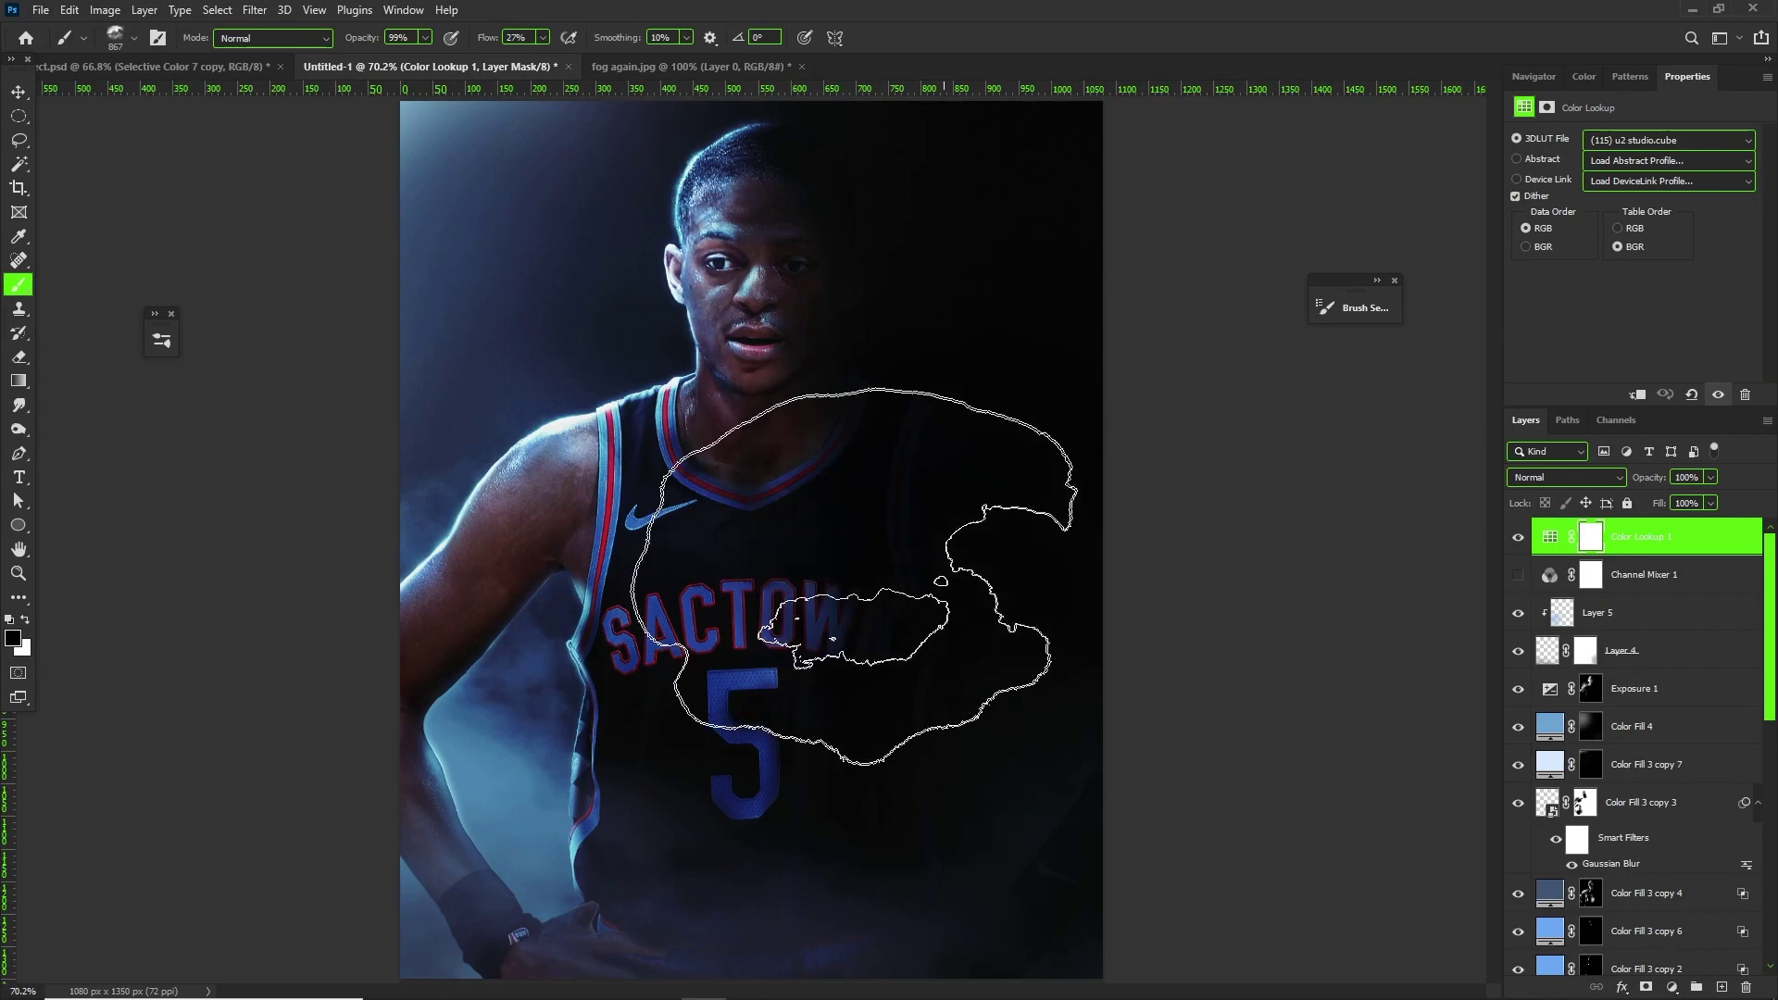
pyautogui.keyDown('alt'); pyautogui.rightClick(883, 597); pyautogui.keyUp('alt')
pyautogui.click(584, 824)
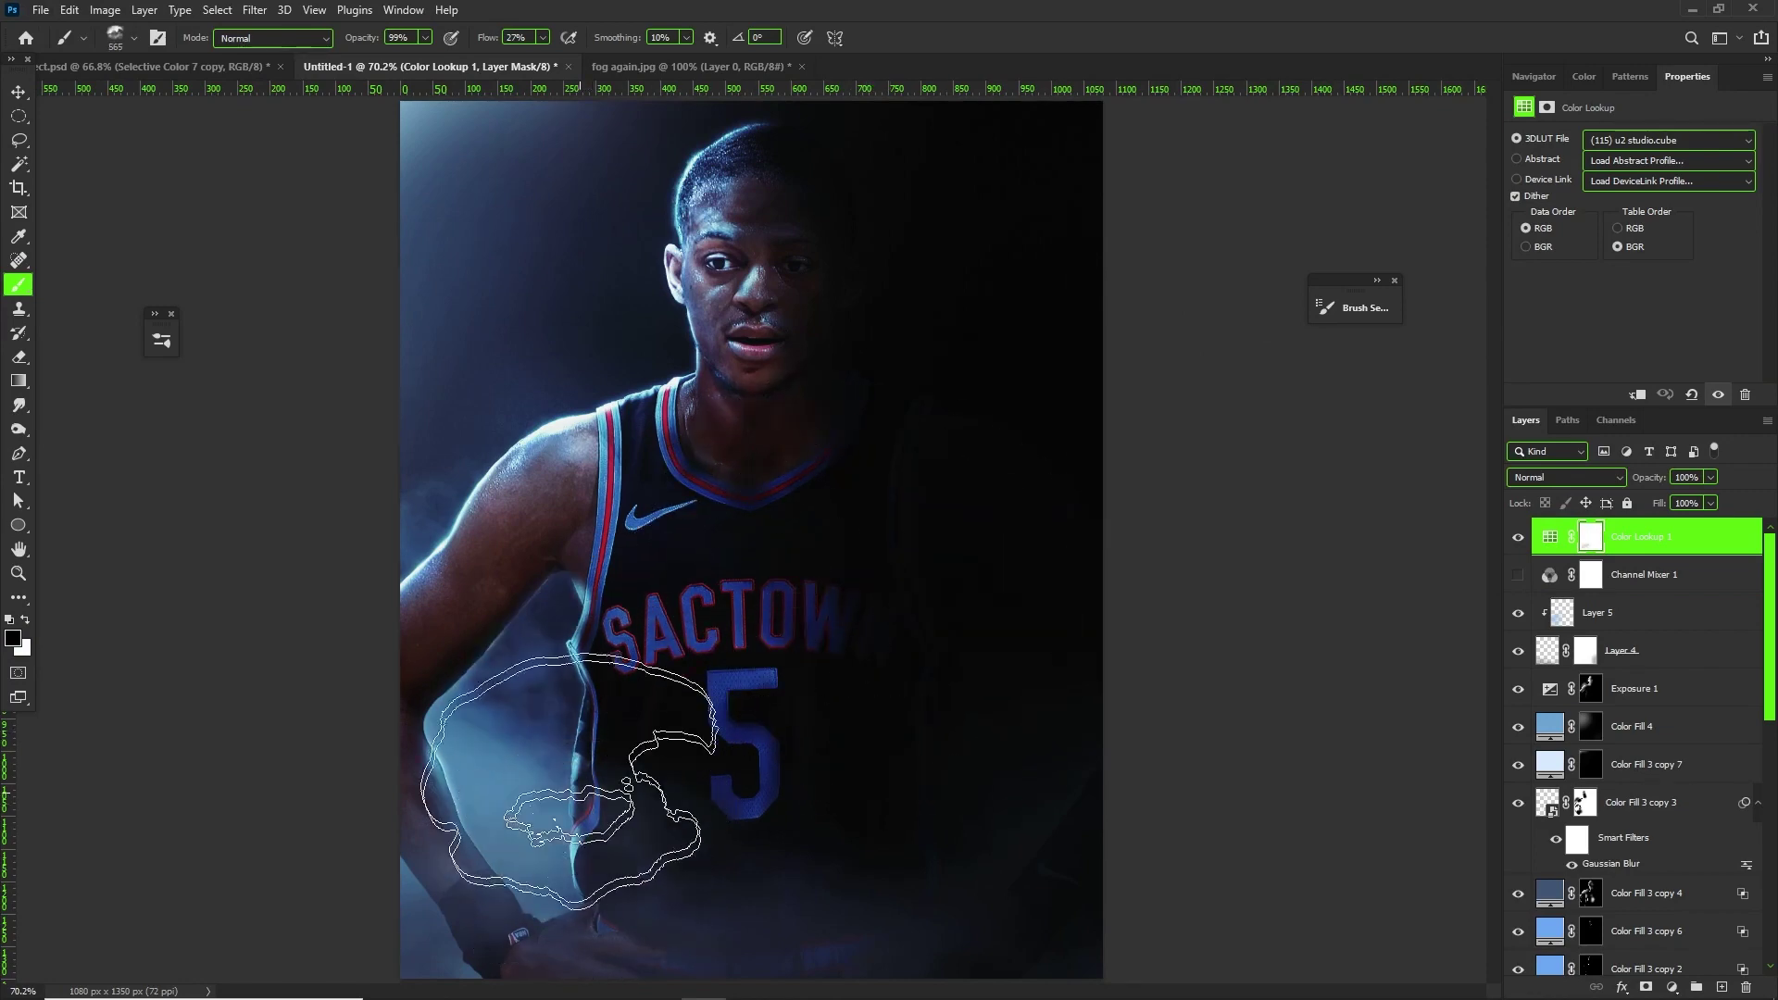
pyautogui.click(521, 403)
# - Resize the brush to 477 px and turn off its Scattering, Shape Dynamics and Transfer options
pyautogui.keyDown('alt'); pyautogui.rightClick(574, 470); pyautogui.keyUp('alt')
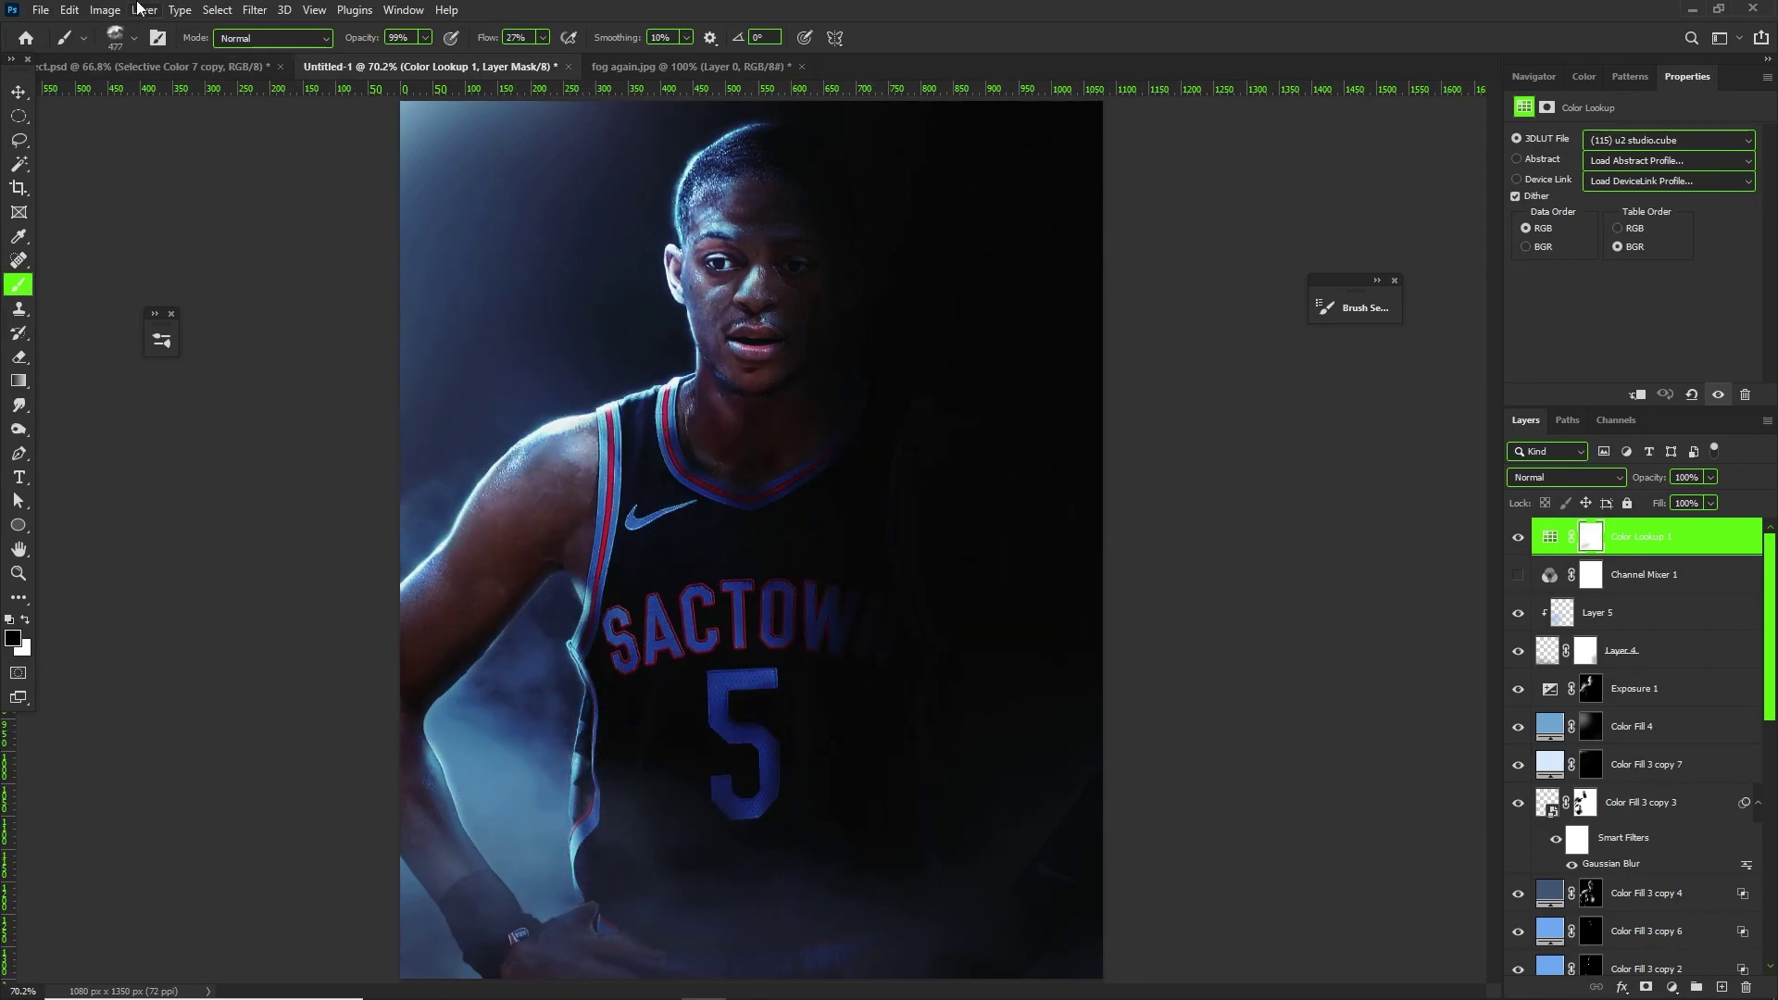
pyautogui.click(154, 37)
pyautogui.click(993, 398)
pyautogui.click(993, 380)
pyautogui.click(993, 468)
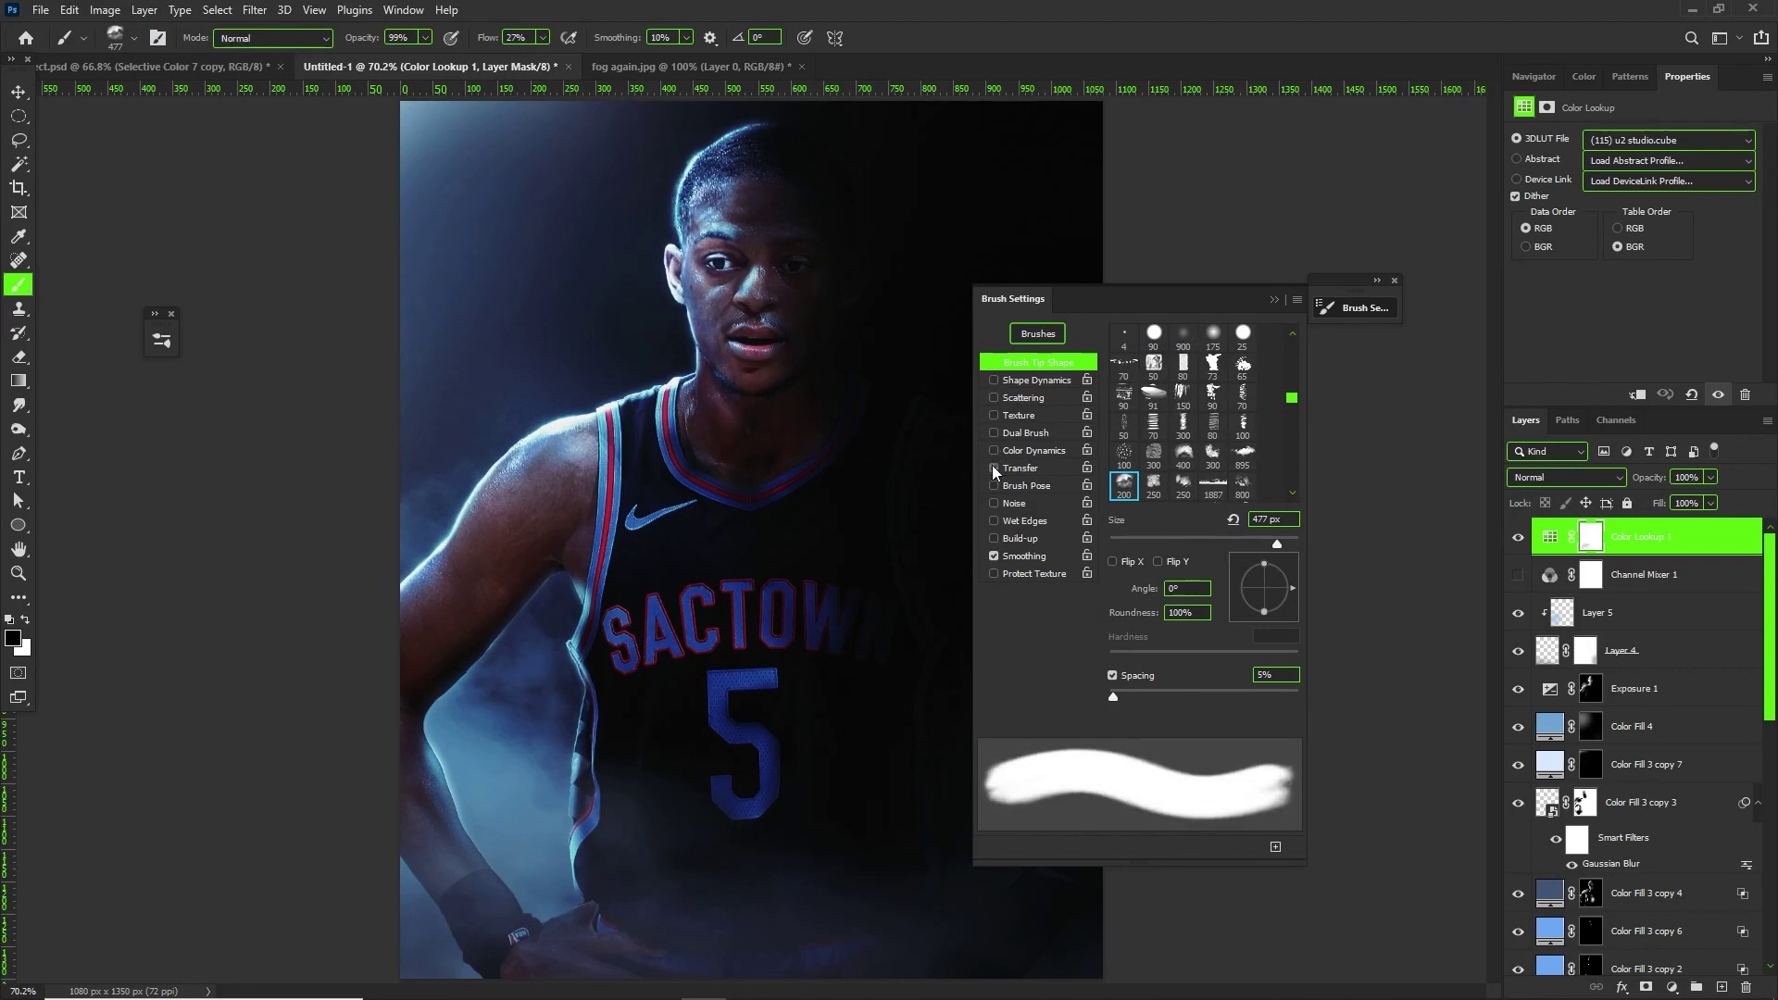
pyautogui.click(1275, 299)
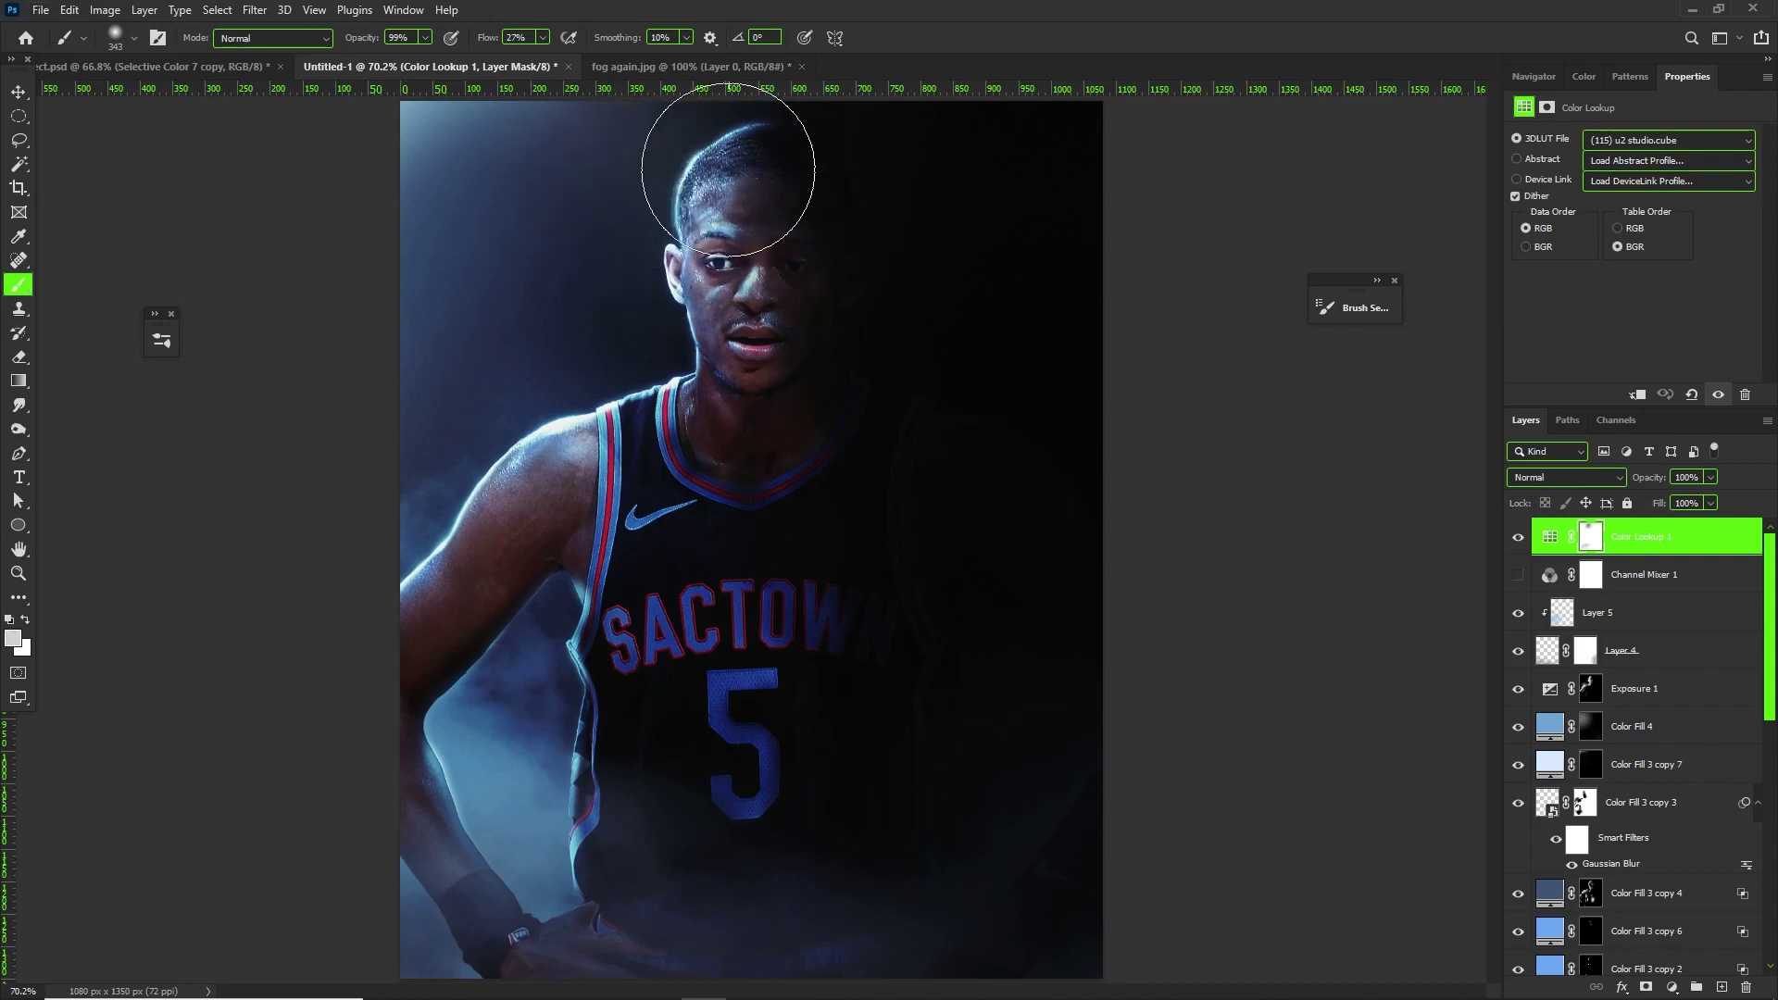
# - Paint on the Color Lookup 1 mask with a soft round brush over the face, shoulder and arm to soften the grade
pyautogui.press('x')
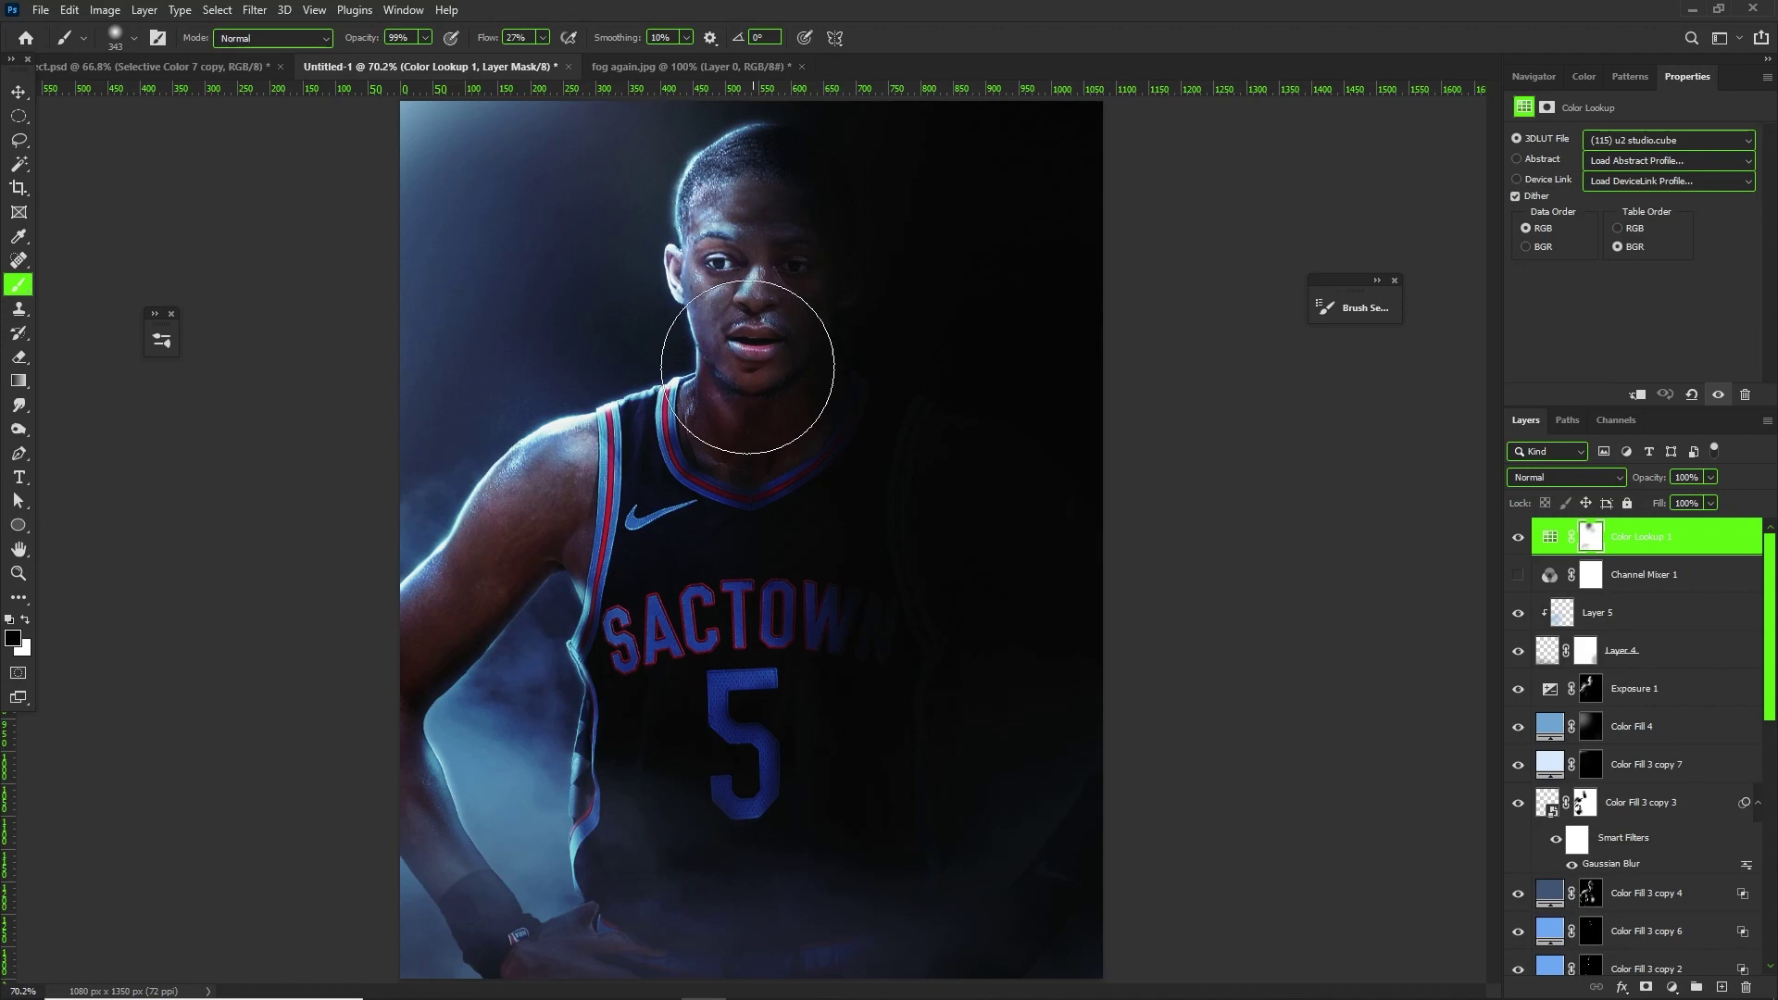
pyautogui.scroll(3, 724, 385)
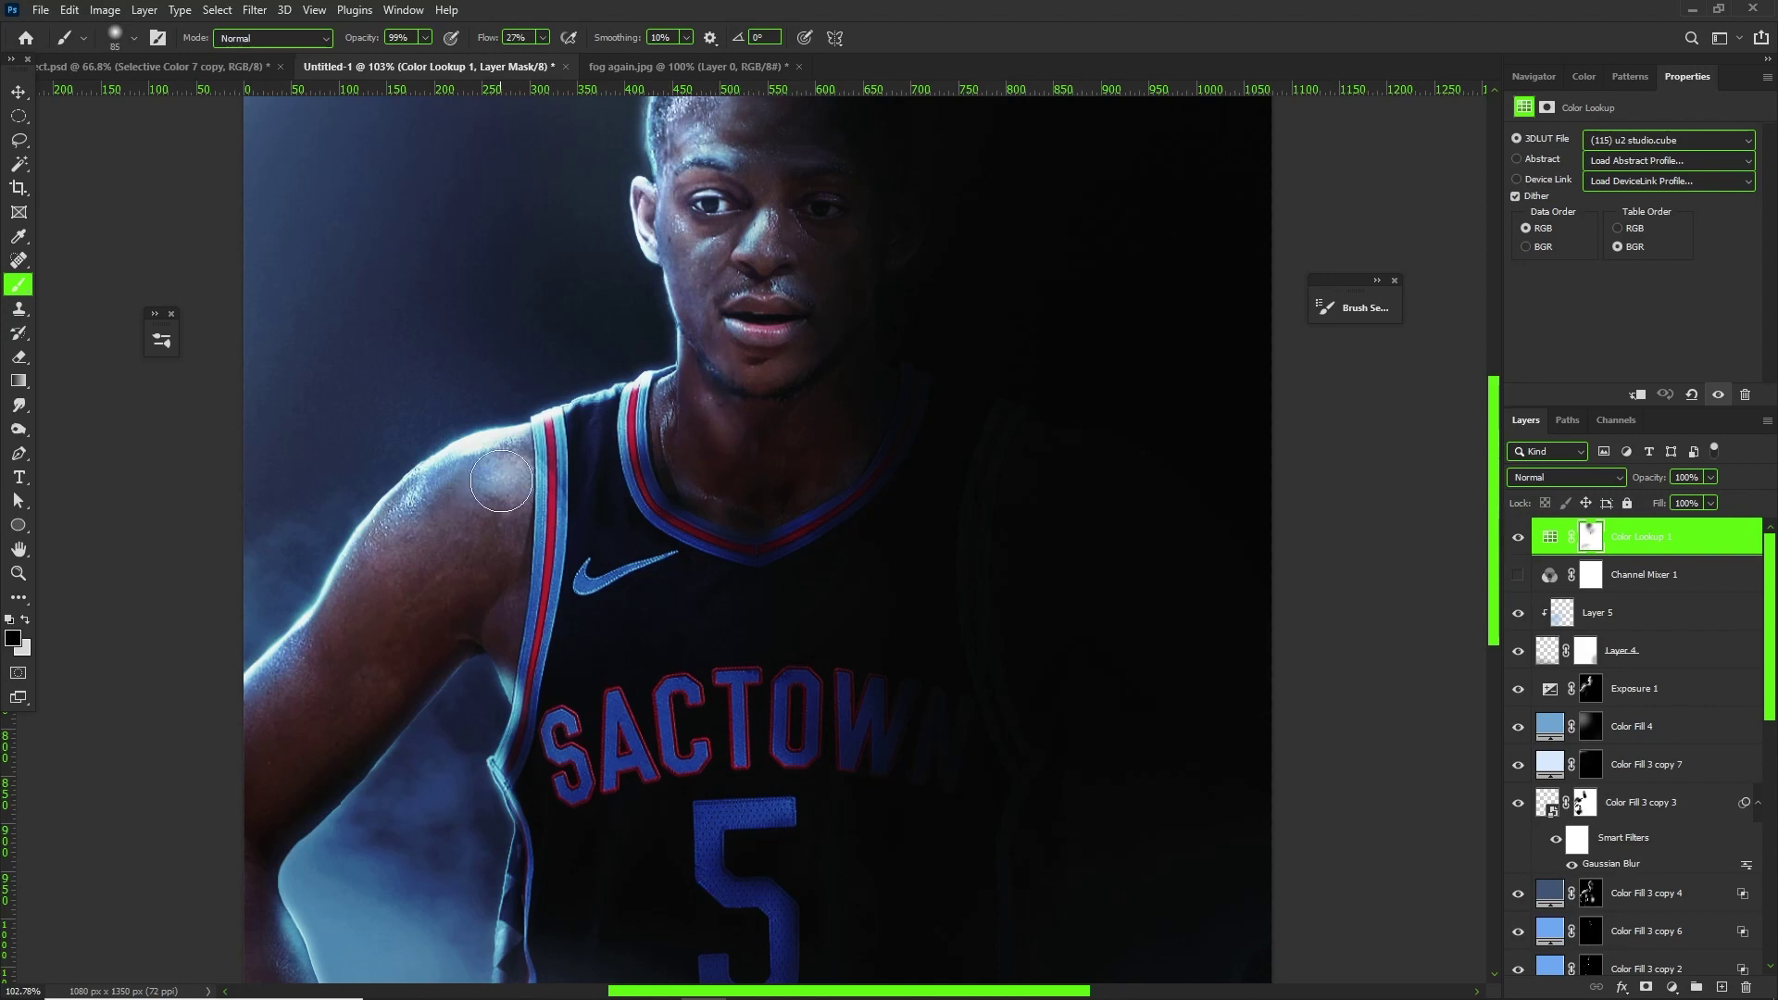
pyautogui.moveTo(418, 478); pyautogui.dragTo(330, 583)
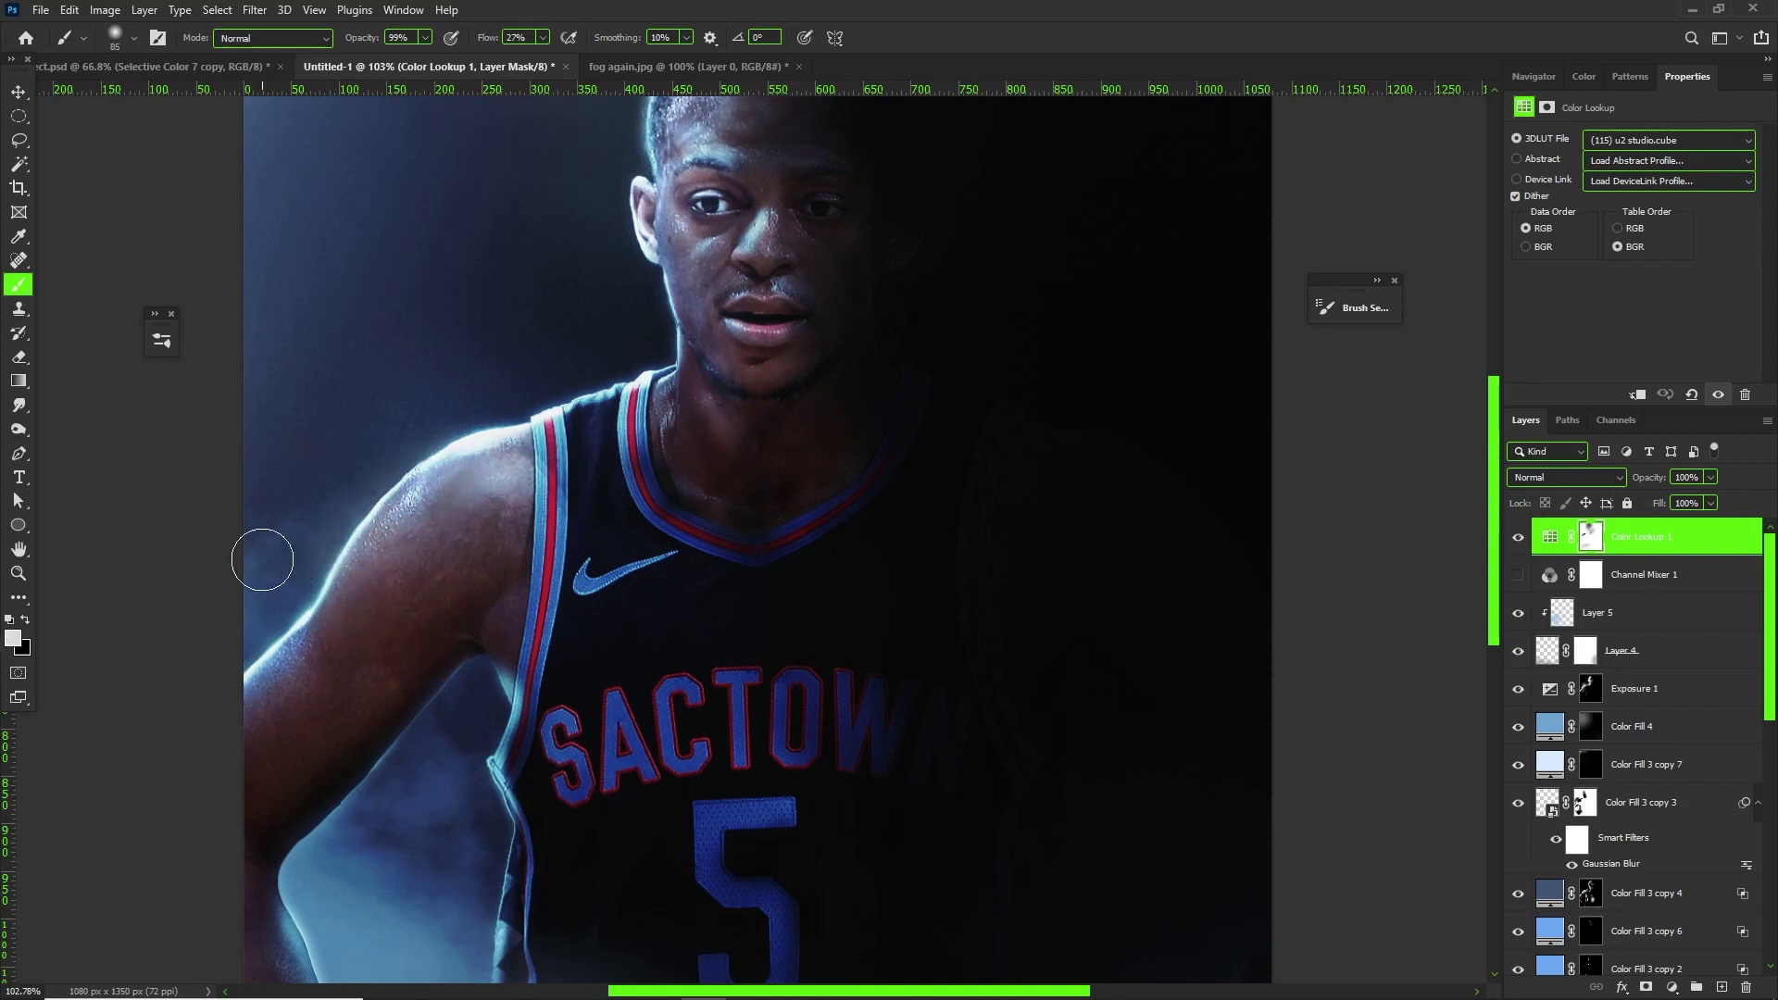
pyautogui.press('x')
pyautogui.rightClick(317, 591)
pyautogui.keyDown('alt'); pyautogui.rightClick(331, 556); pyautogui.keyUp('alt')
pyautogui.moveTo(299, 598); pyautogui.dragTo(268, 601)
pyautogui.scroll(-4, 278, 575)
pyautogui.moveTo(485, 708)
pyautogui.mouseDown()
pyautogui.moveTo(521, 715)
pyautogui.moveTo(558, 813)
pyautogui.mouseUp()
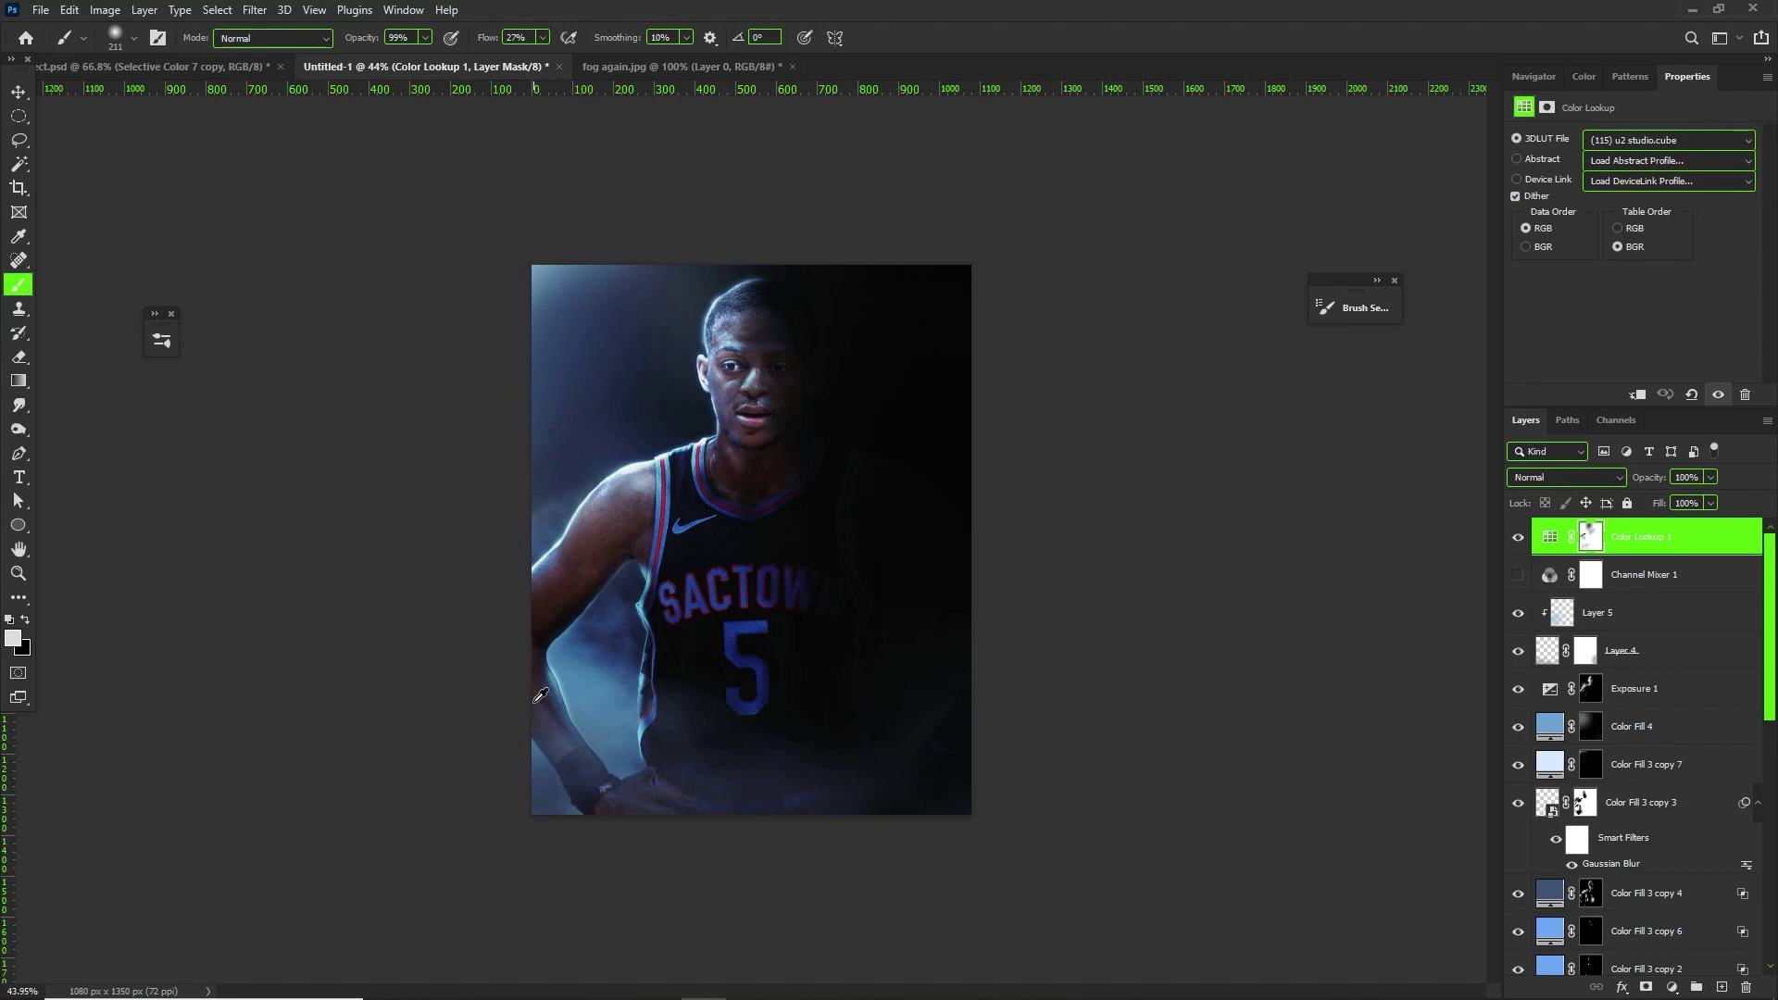
# - Add a Curves adjustment layer above Color Lookup 1 and clip it to that layer
pyautogui.hotkey('ctrl', '2')
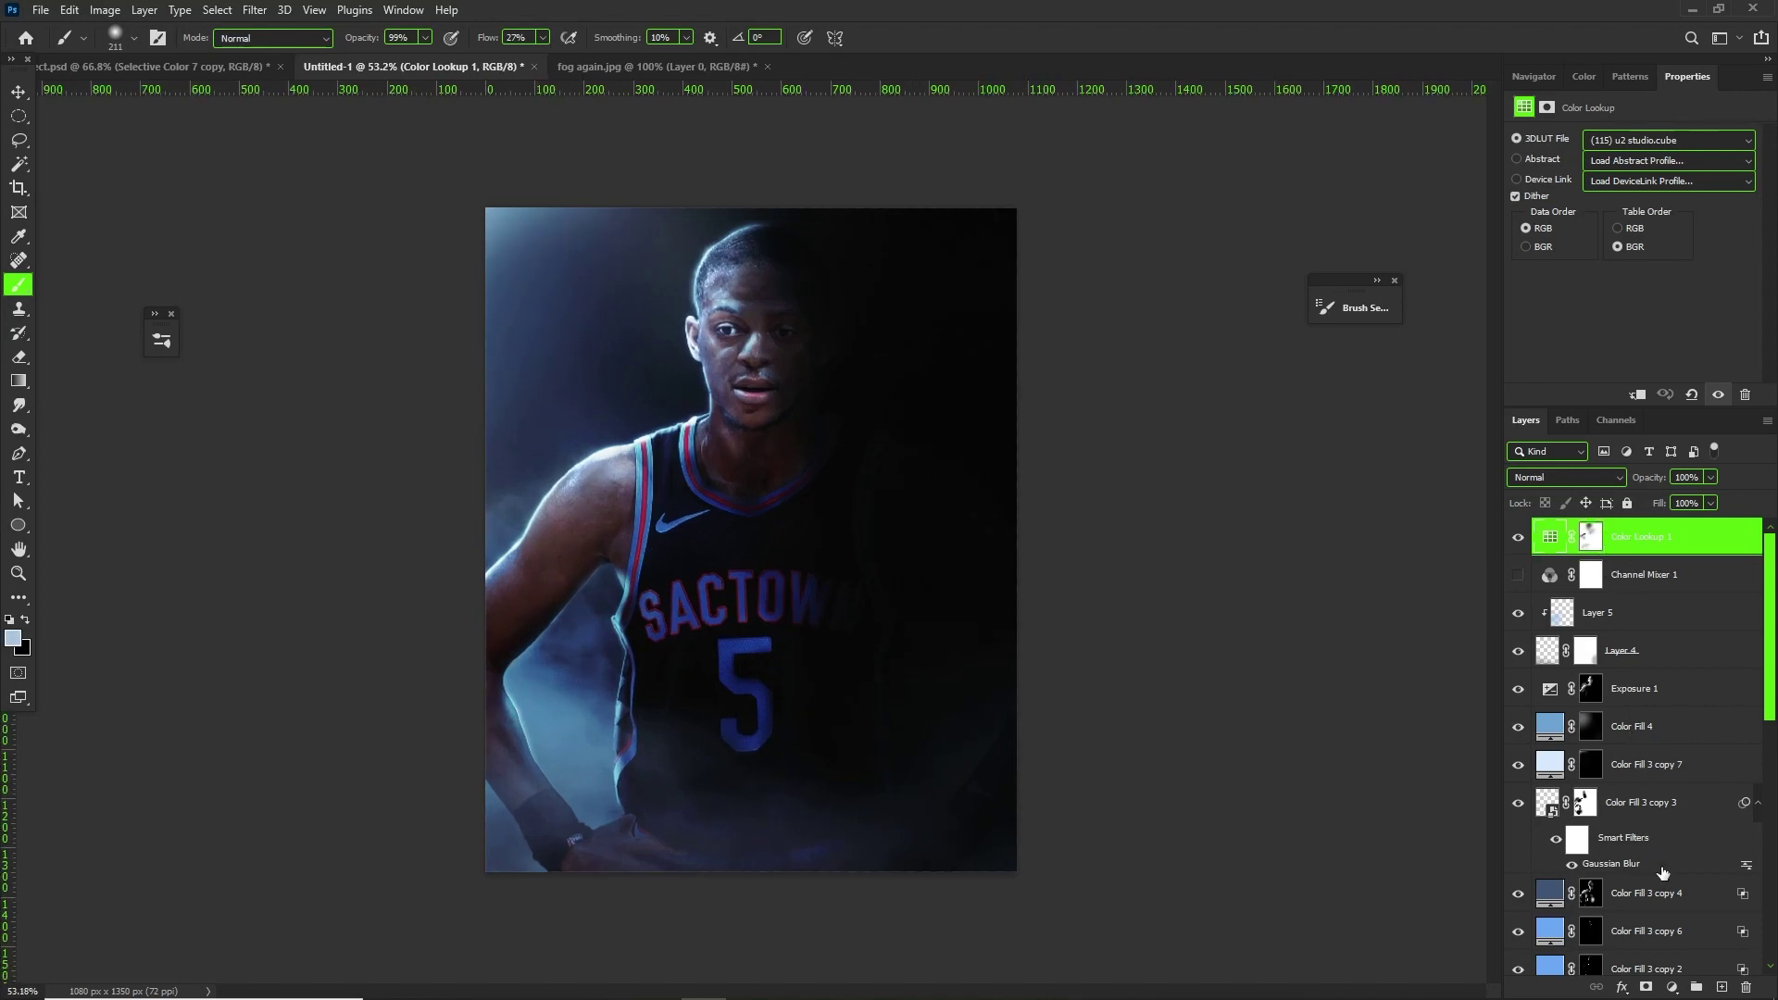
pyautogui.click(1675, 990)
pyautogui.click(1658, 746)
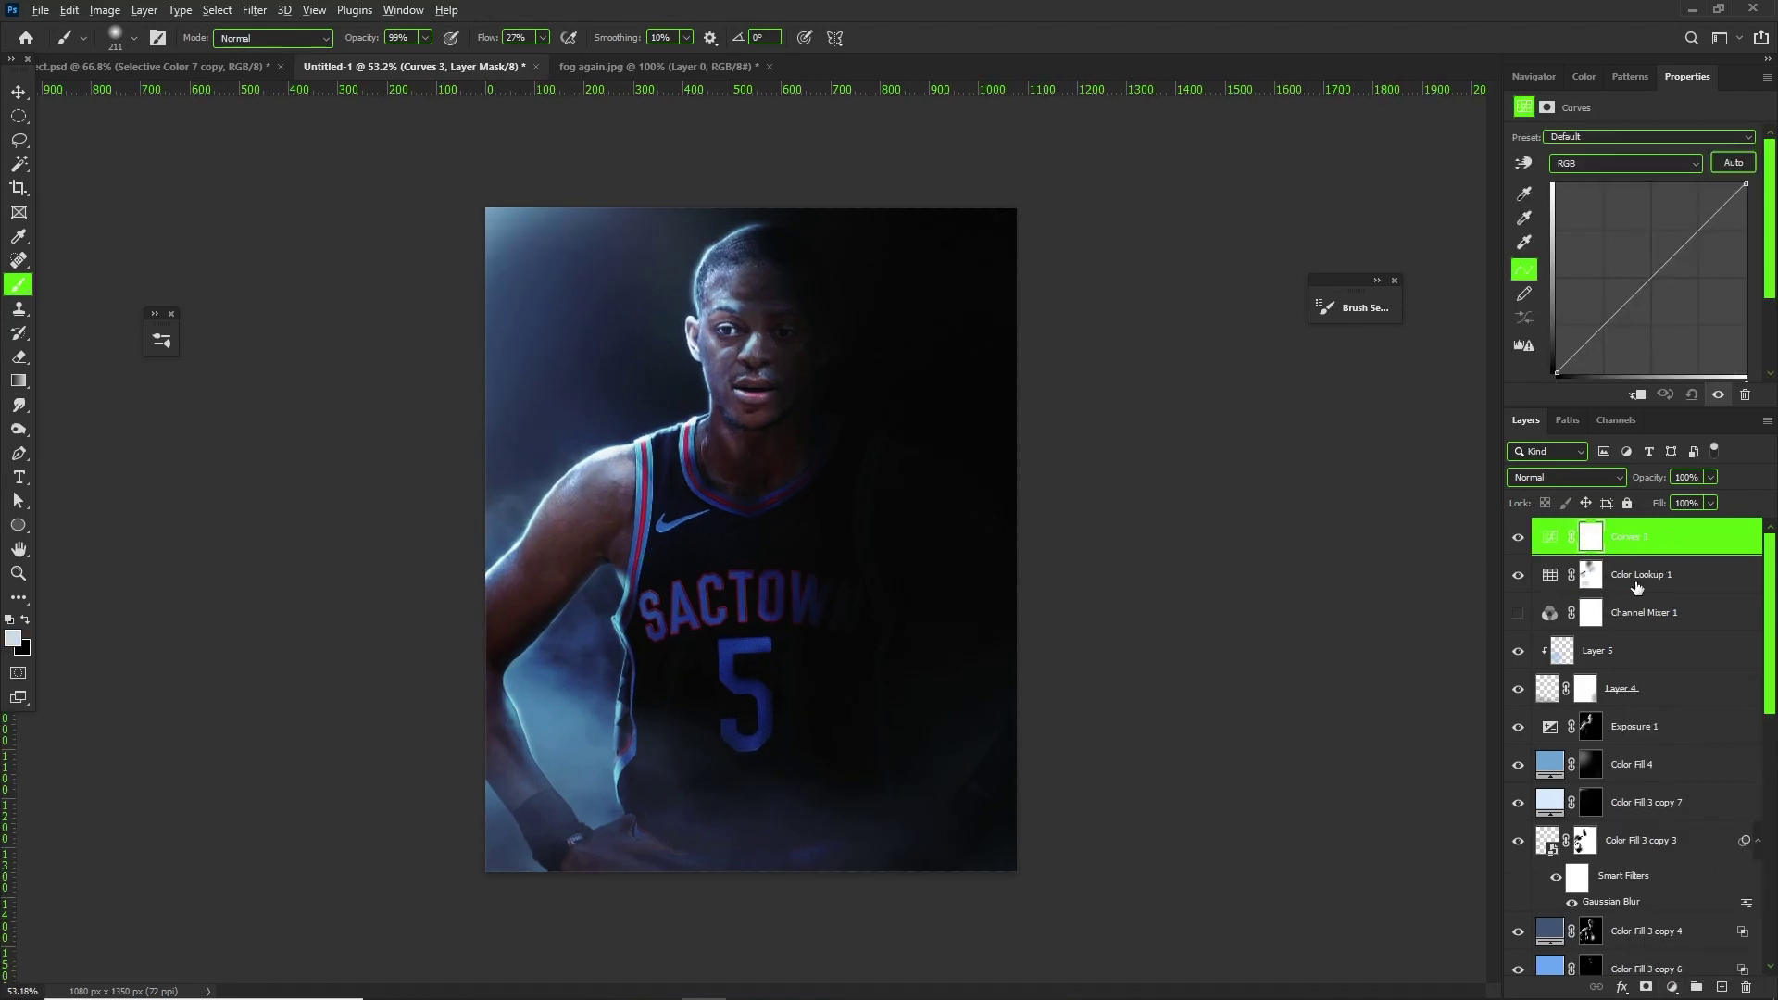
pyautogui.keyDown('alt'); pyautogui.click(1653, 554); pyautogui.keyUp('alt')
pyautogui.moveTo(1599, 333); pyautogui.dragTo(1671, 250)
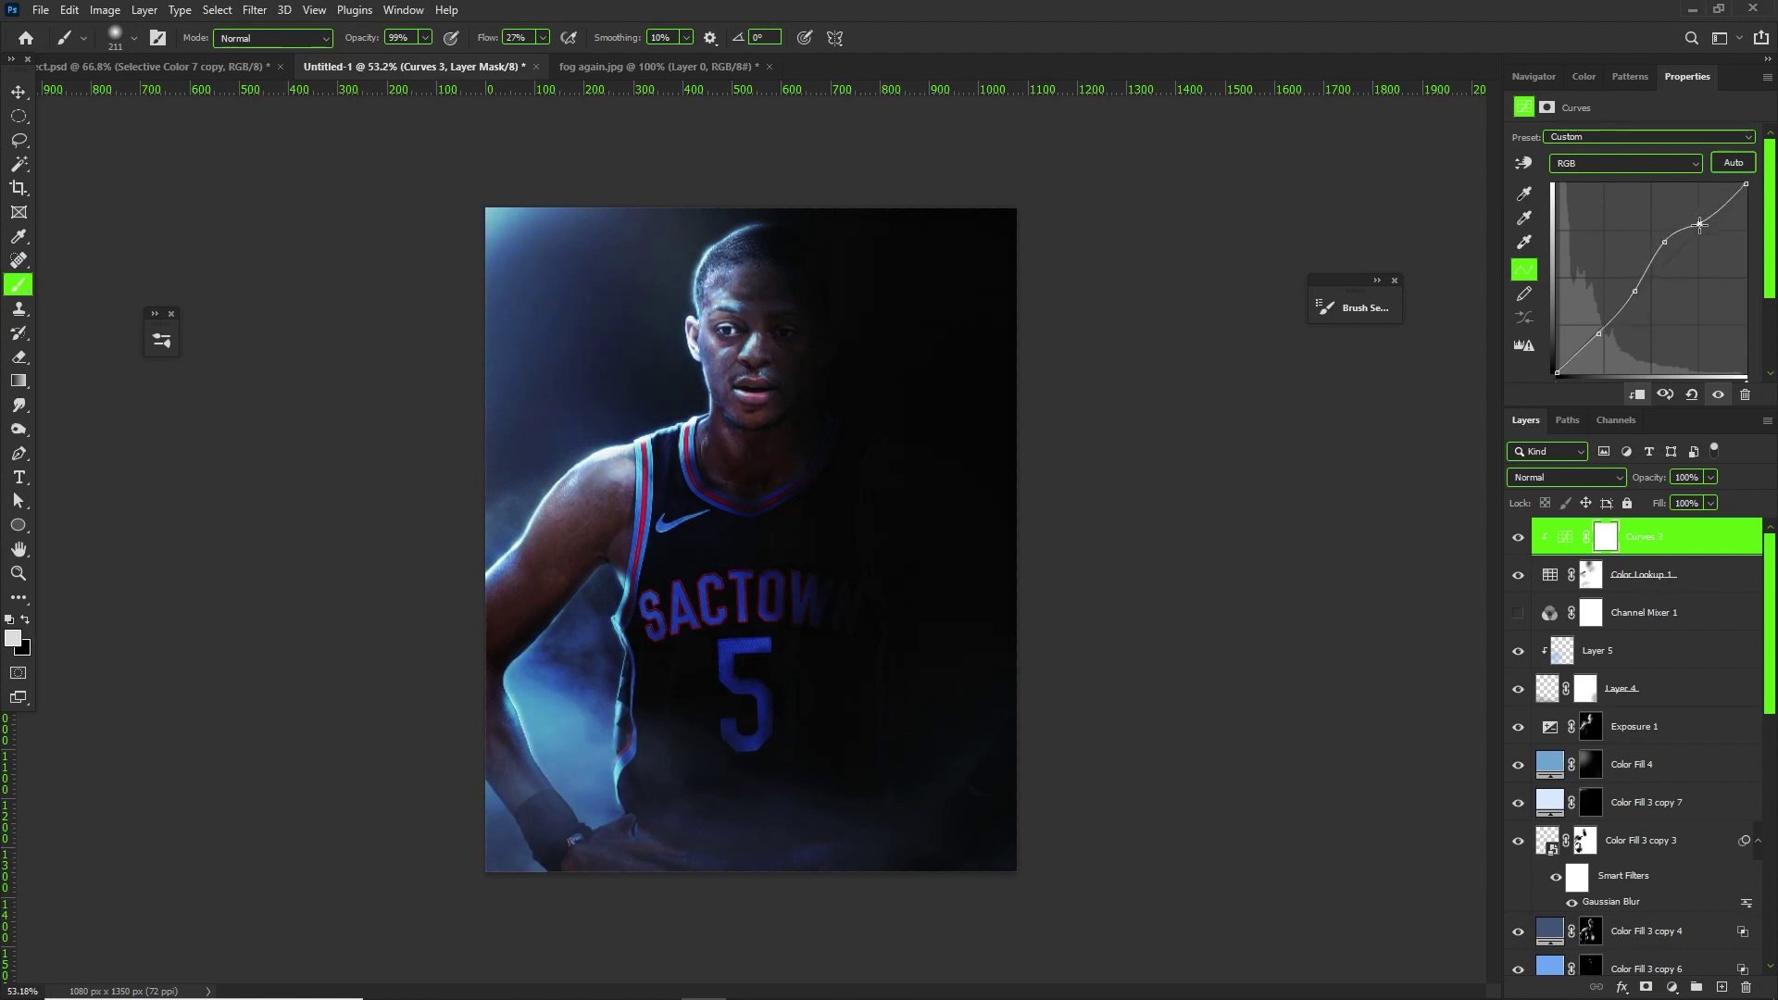
pyautogui.hotkey('ctrl', 'z')
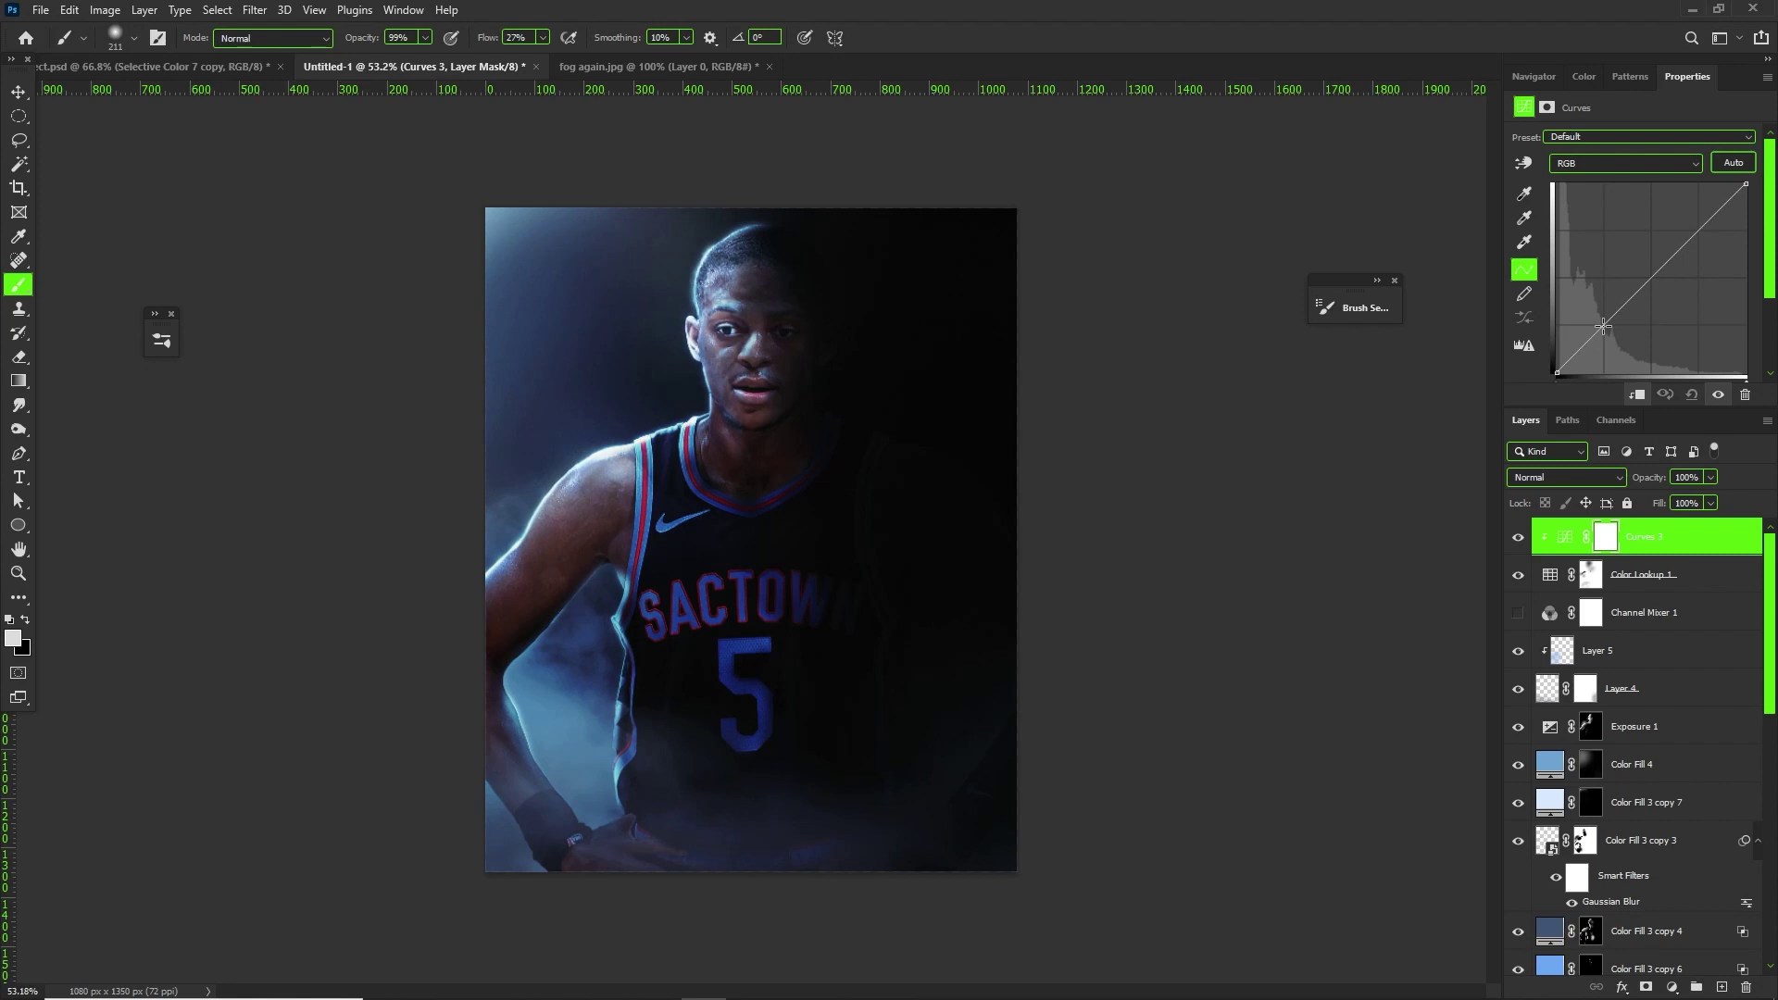
pyautogui.hotkey('ctrl', 'z')
# - Pull down the shadow end of the Curves 3 curve to darken the shadows
pyautogui.moveTo(1578, 352); pyautogui.dragTo(1579, 358)
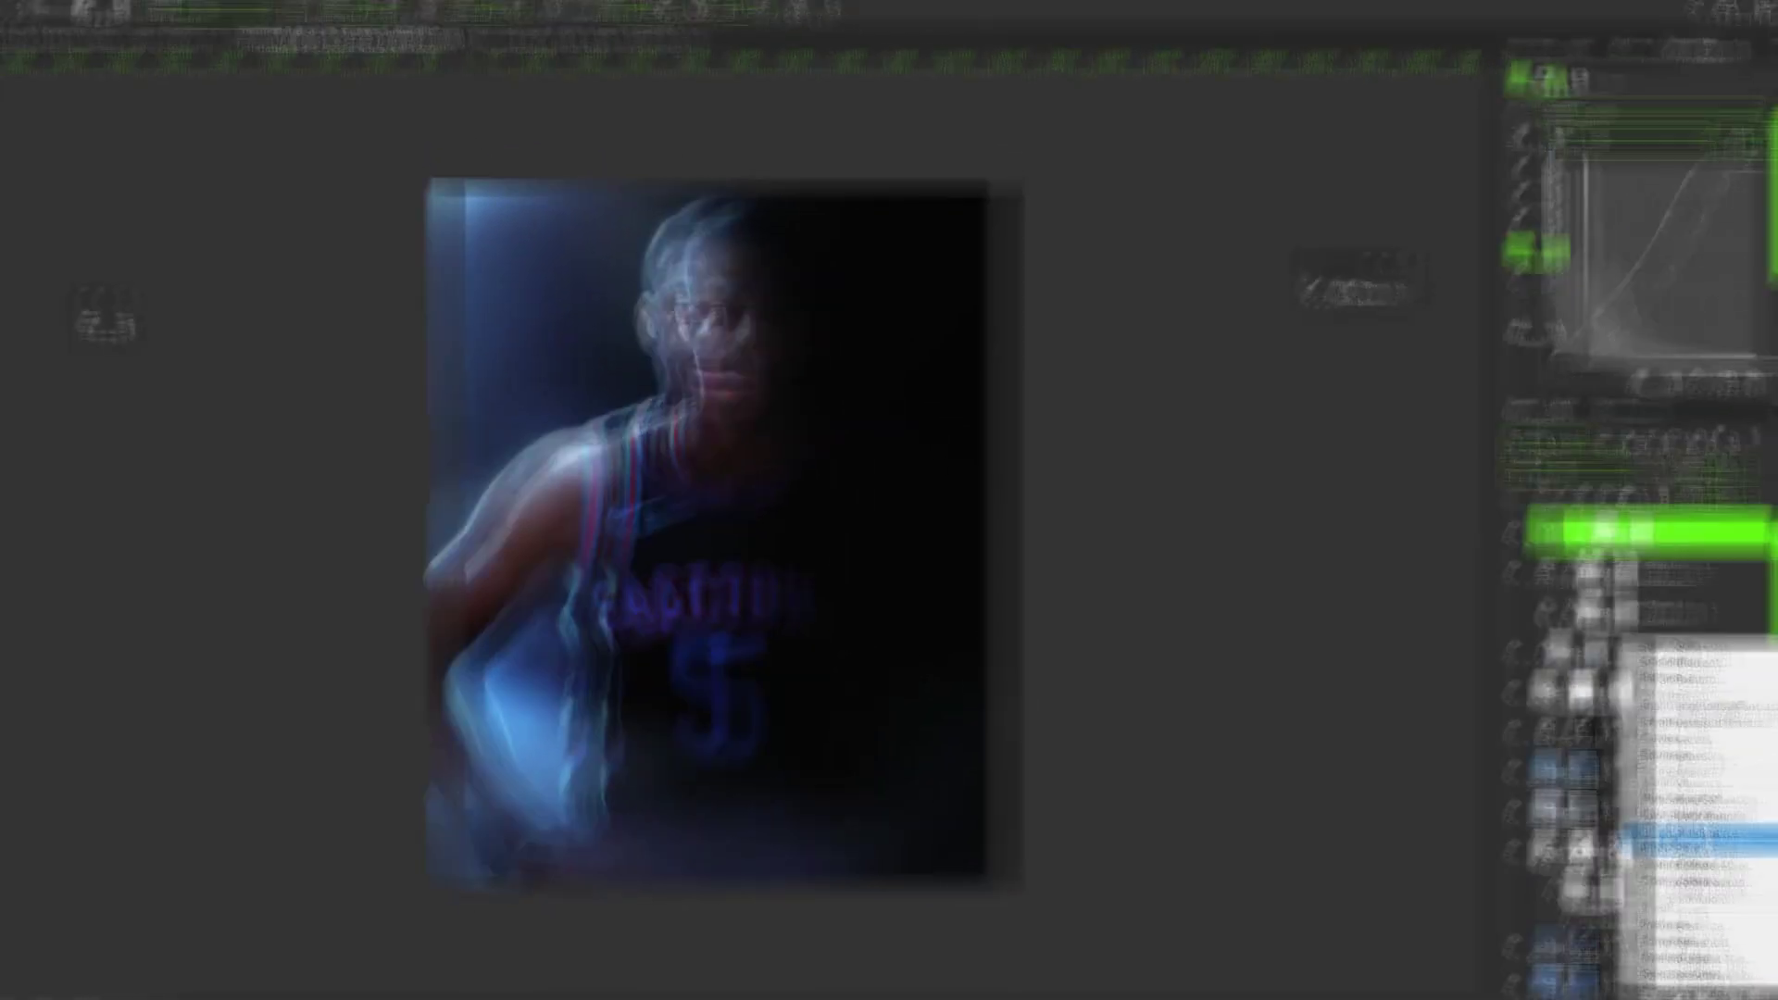
# - Add a Color Balance adjustment layer above Curves 3 and adjust its midtone yellow-blue and cyan-red balance
pyautogui.click(1668, 814)
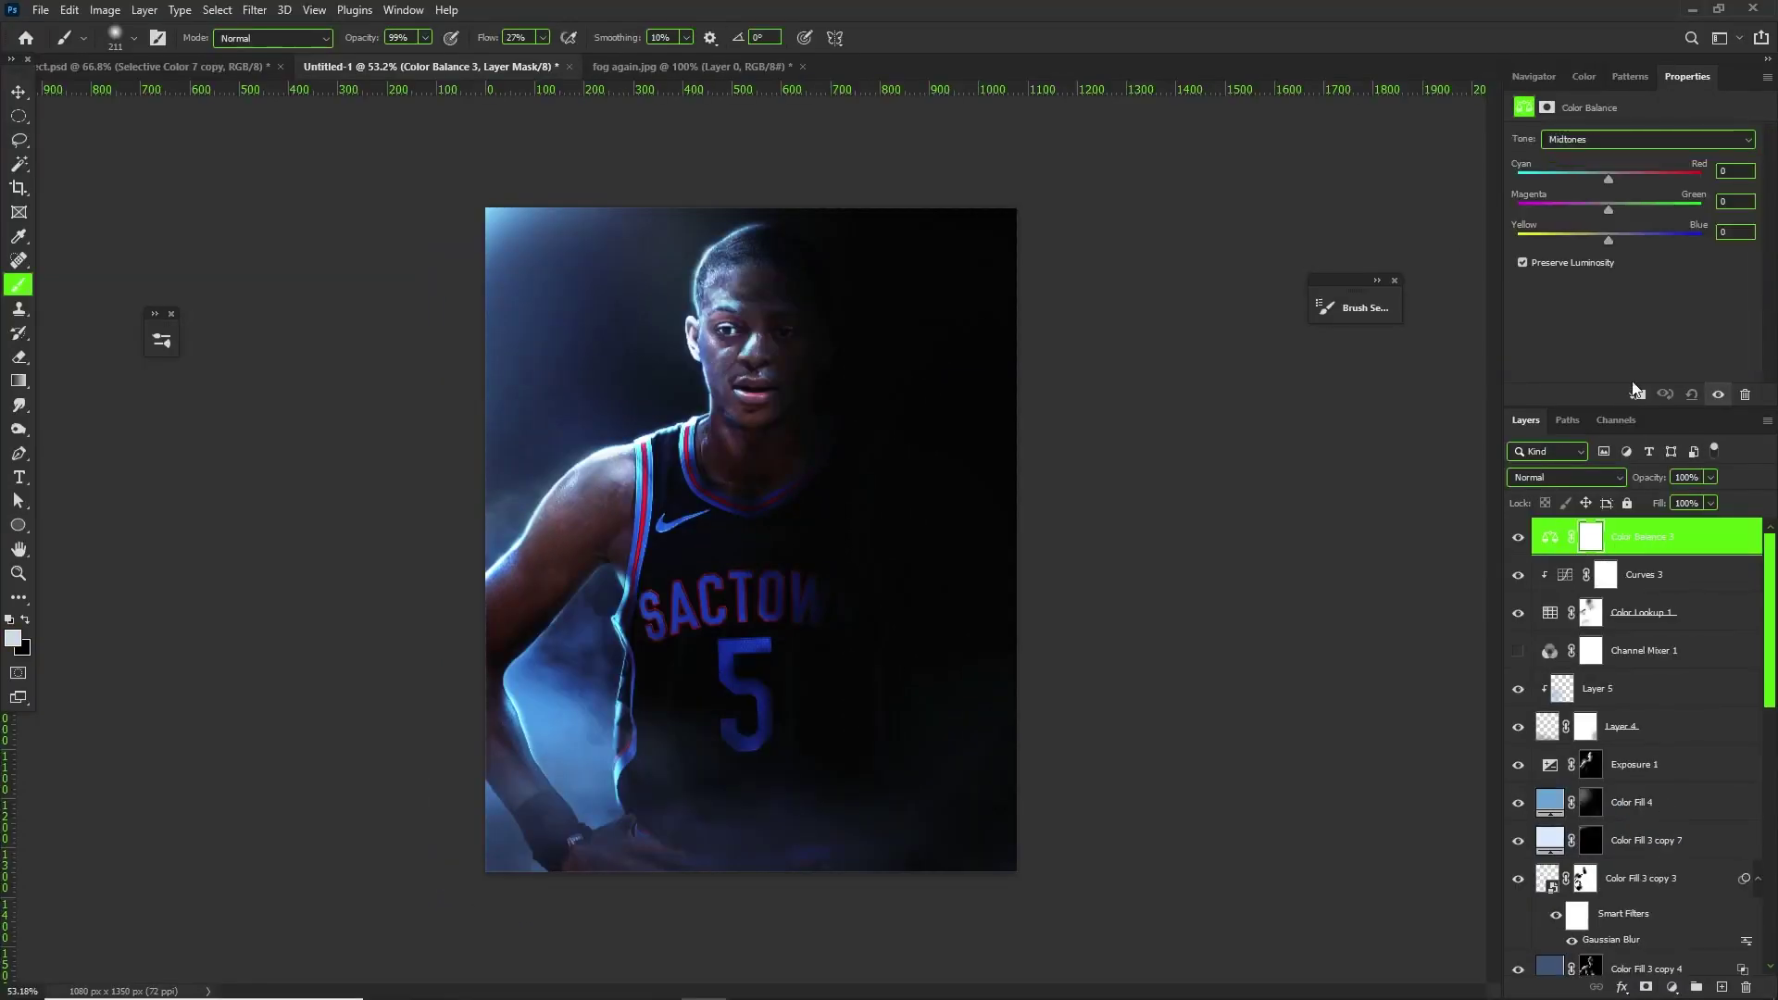
pyautogui.moveTo(1612, 241); pyautogui.dragTo(1607, 236)
pyautogui.moveTo(1609, 176); pyautogui.dragTo(1608, 182)
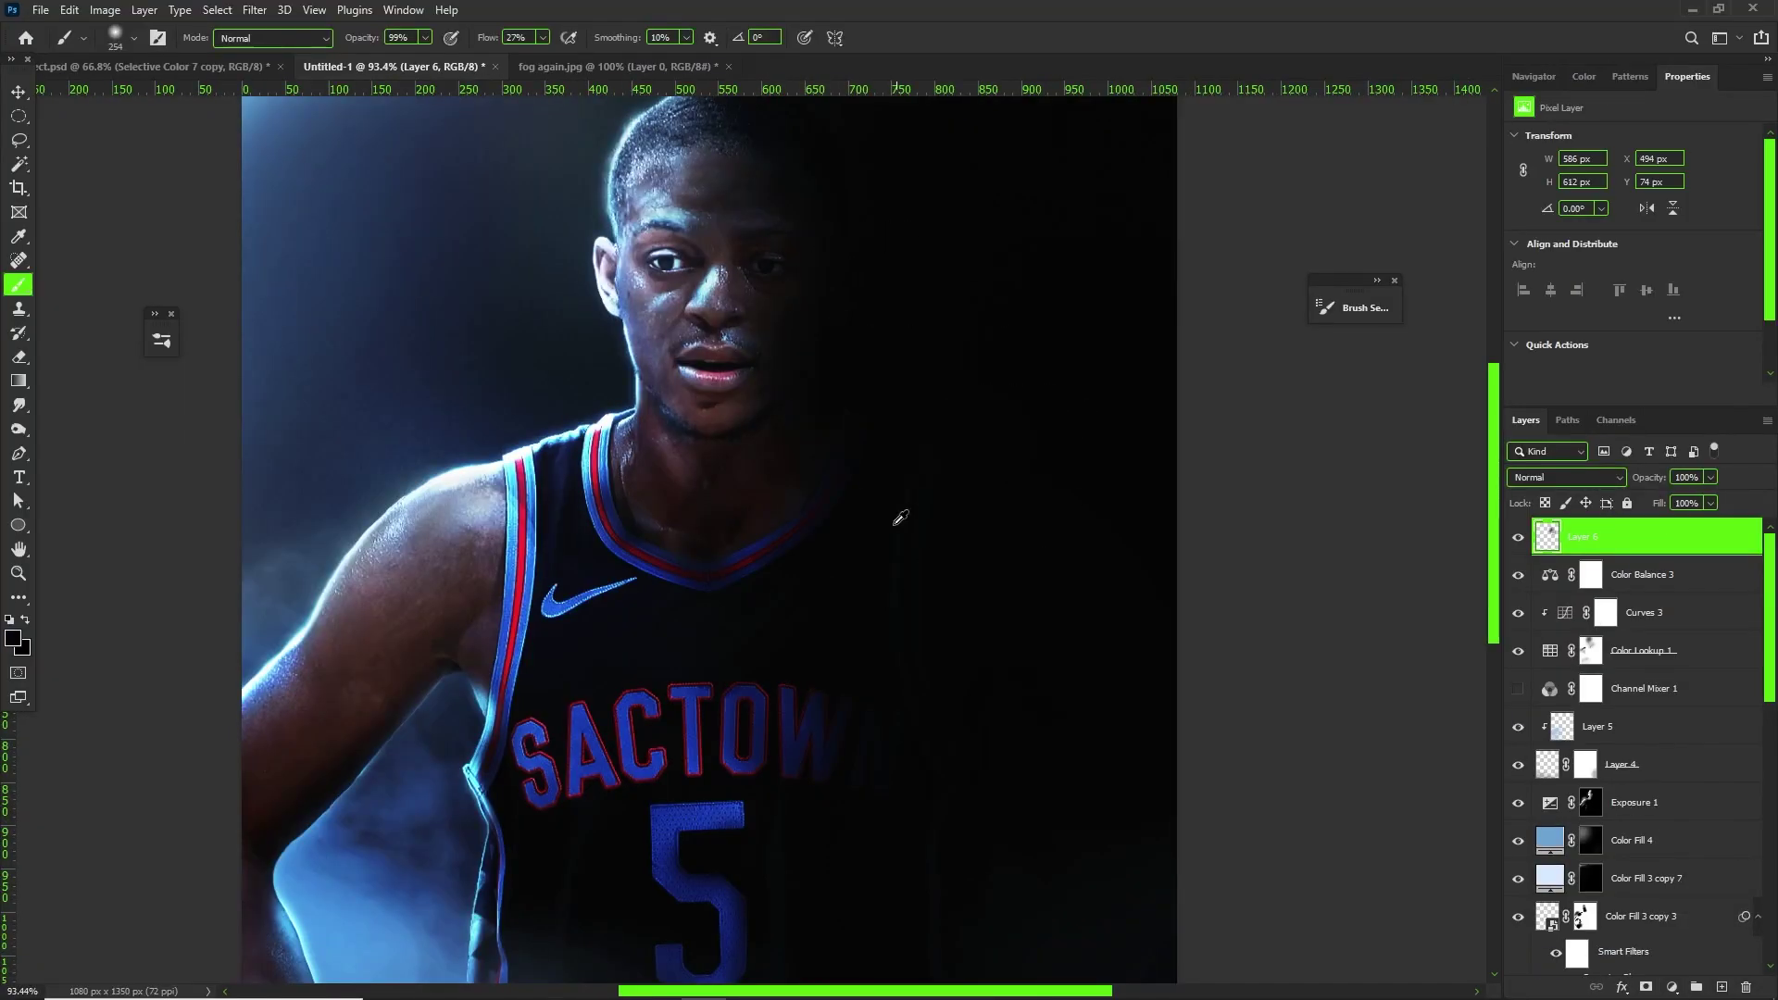
# - Add a new empty layer above Layer 6 and change the foreground colour from black to a pale grey
pyautogui.scroll(-4, 900, 518)
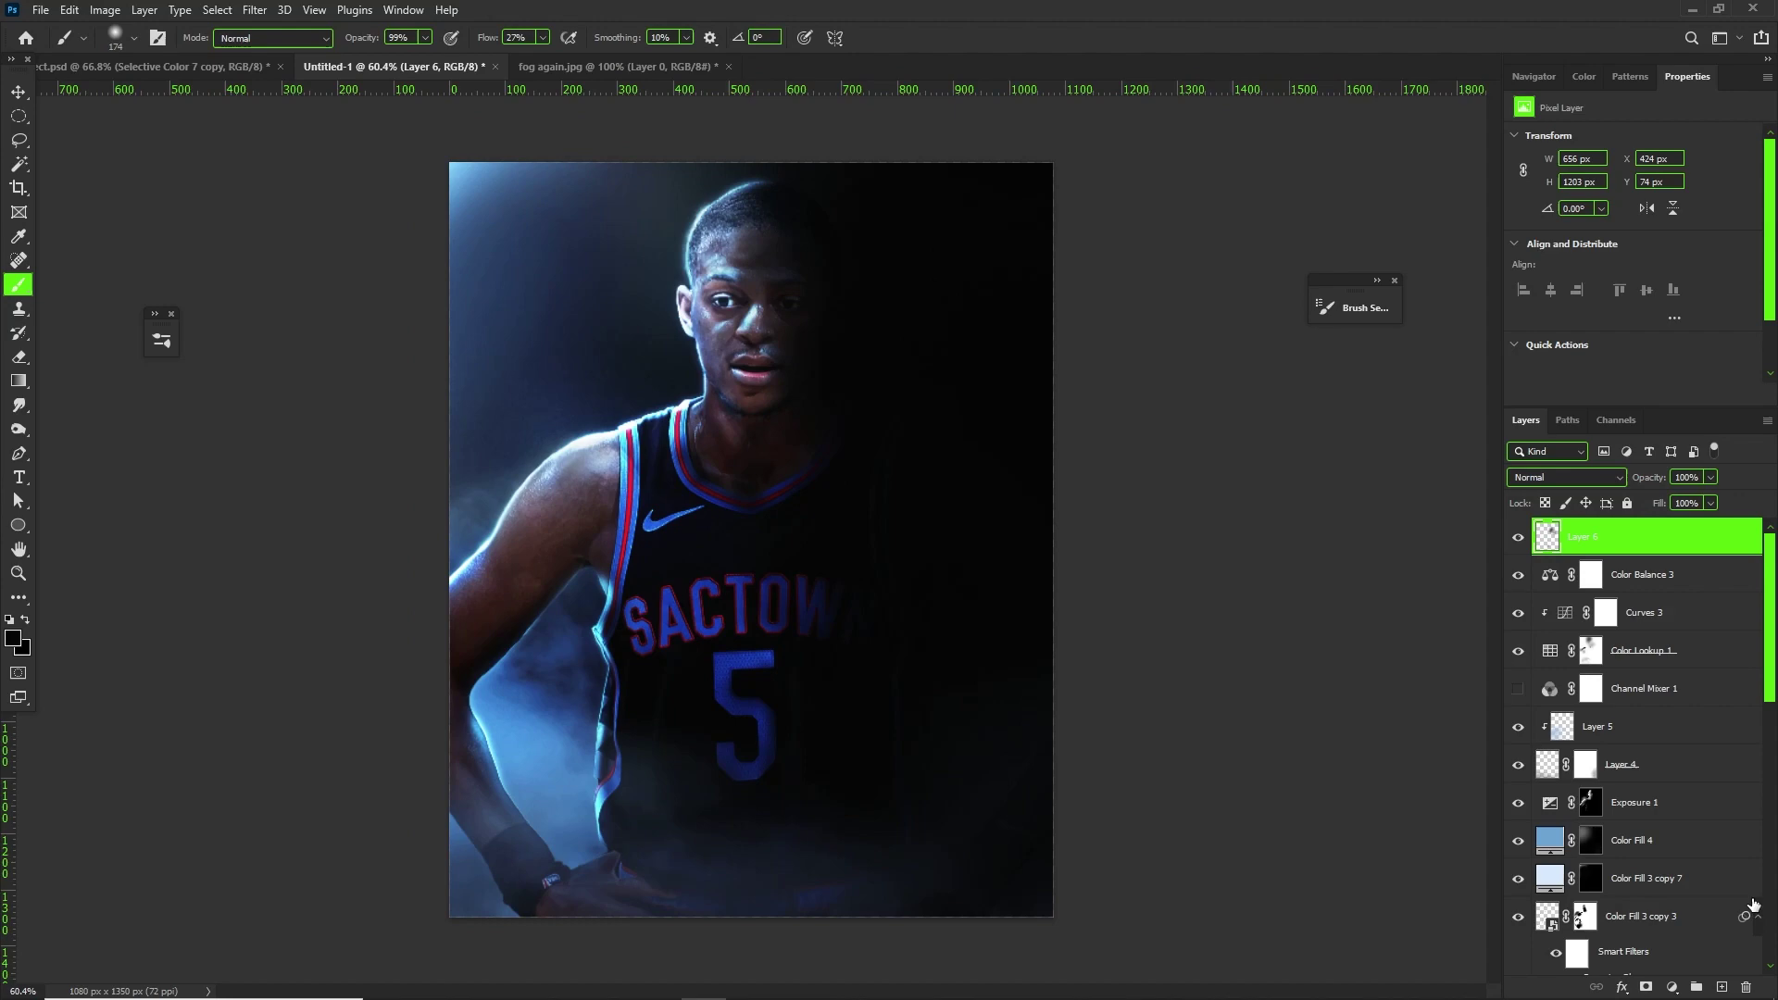
pyautogui.click(1722, 987)
pyautogui.click(13, 638)
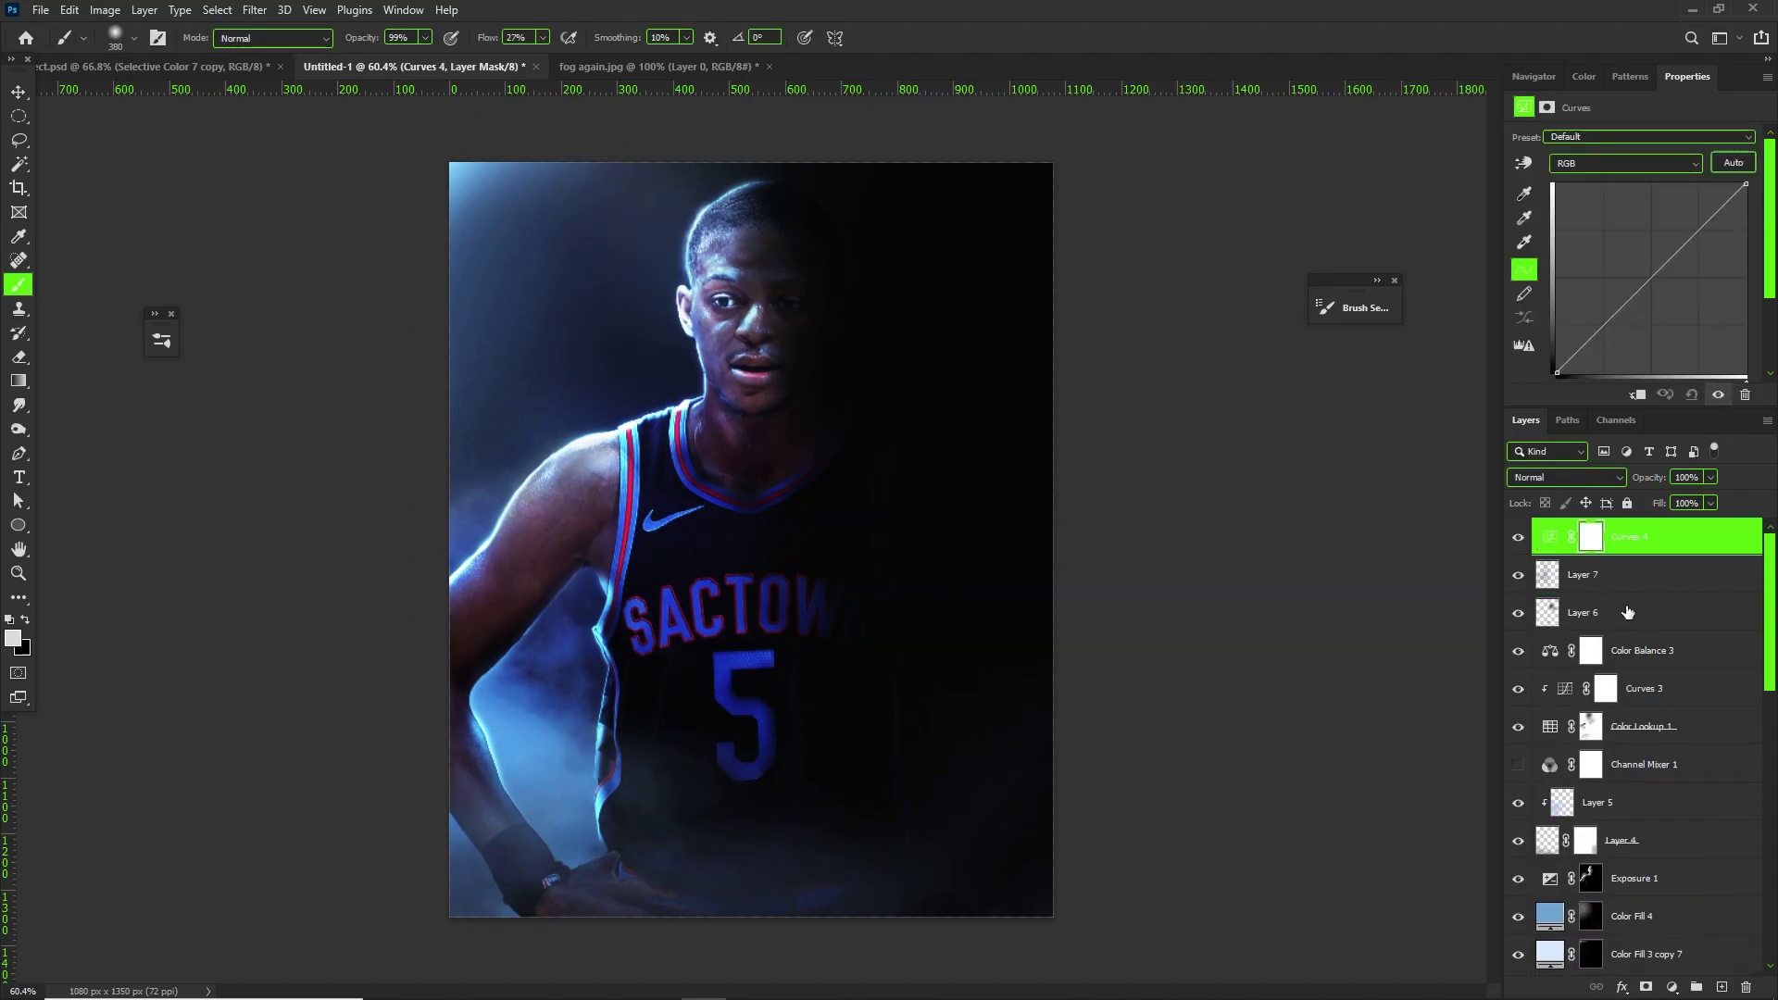
# - Add a Curves adjustment layer above Layer 7 and lift the midtones while holding the shadows with a lower curve point
pyautogui.moveTo(1628, 307); pyautogui.dragTo(1628, 287)
pyautogui.moveTo(1592, 328); pyautogui.dragTo(1592, 335)
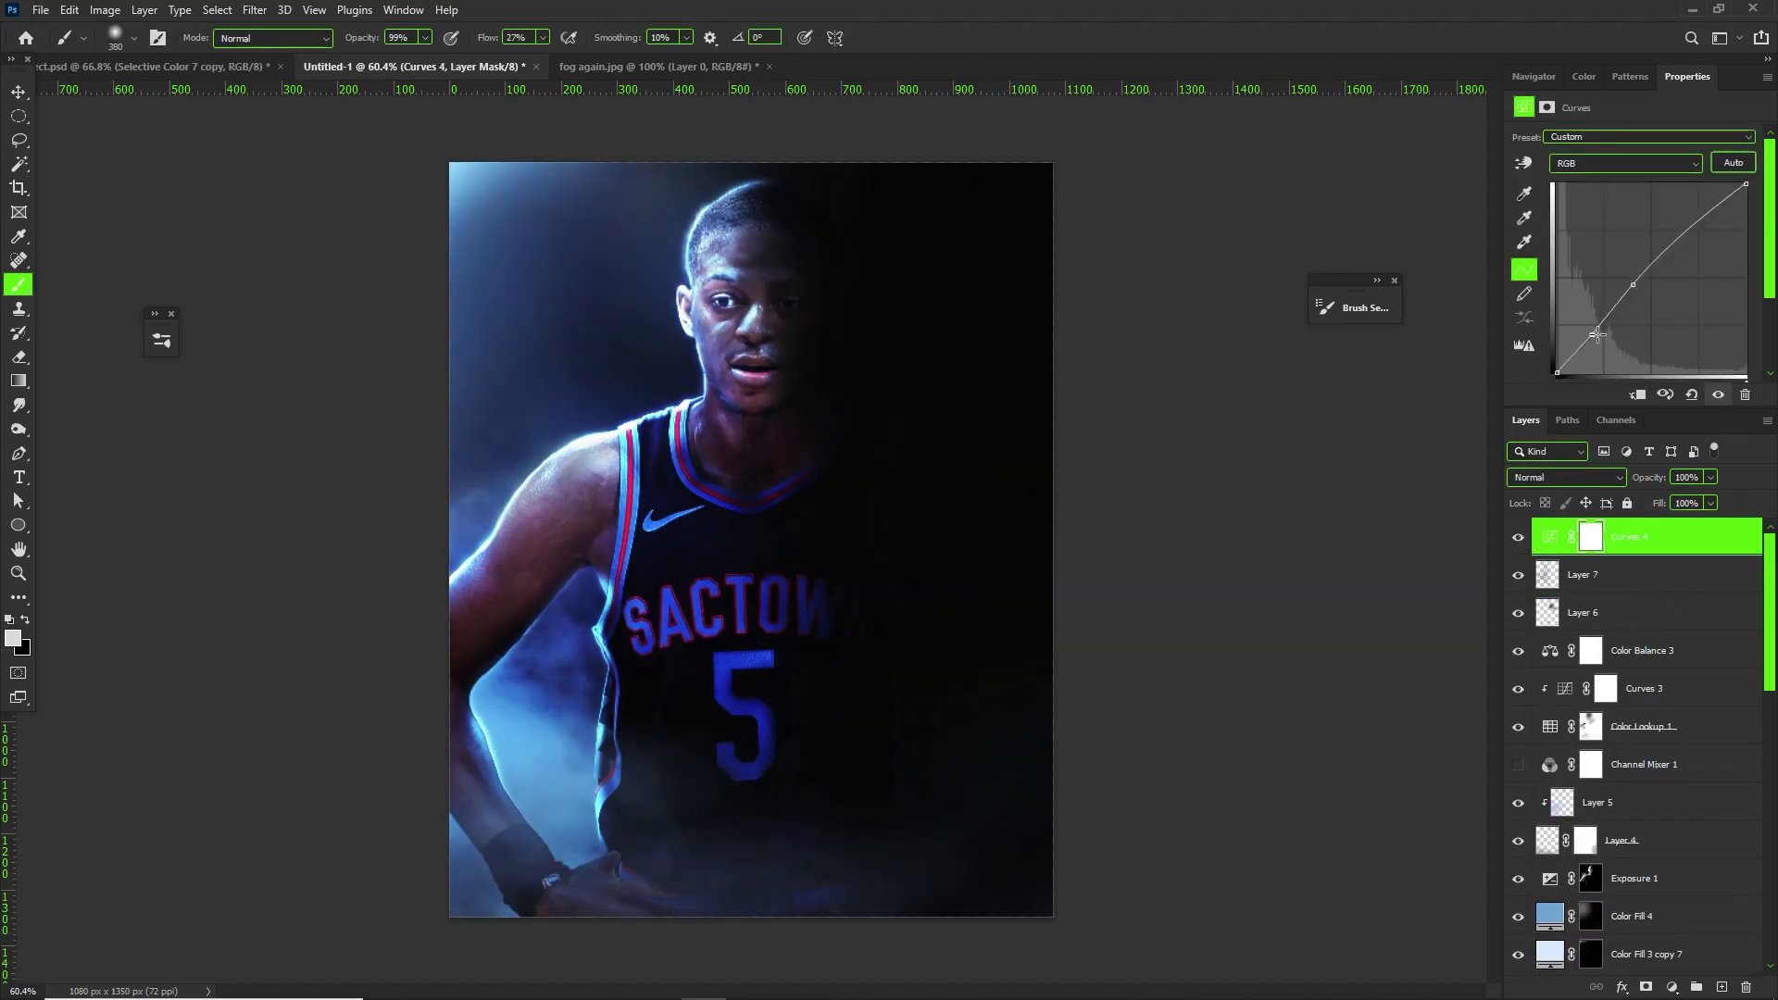
# - Stamp all visible layers into a new top layer, make it a smart object and open the Camera Raw filter on it
pyautogui.hotkey('ctrl', 'alt', 'shift', 'e')
pyautogui.click(254, 10)
pyautogui.click(299, 146)
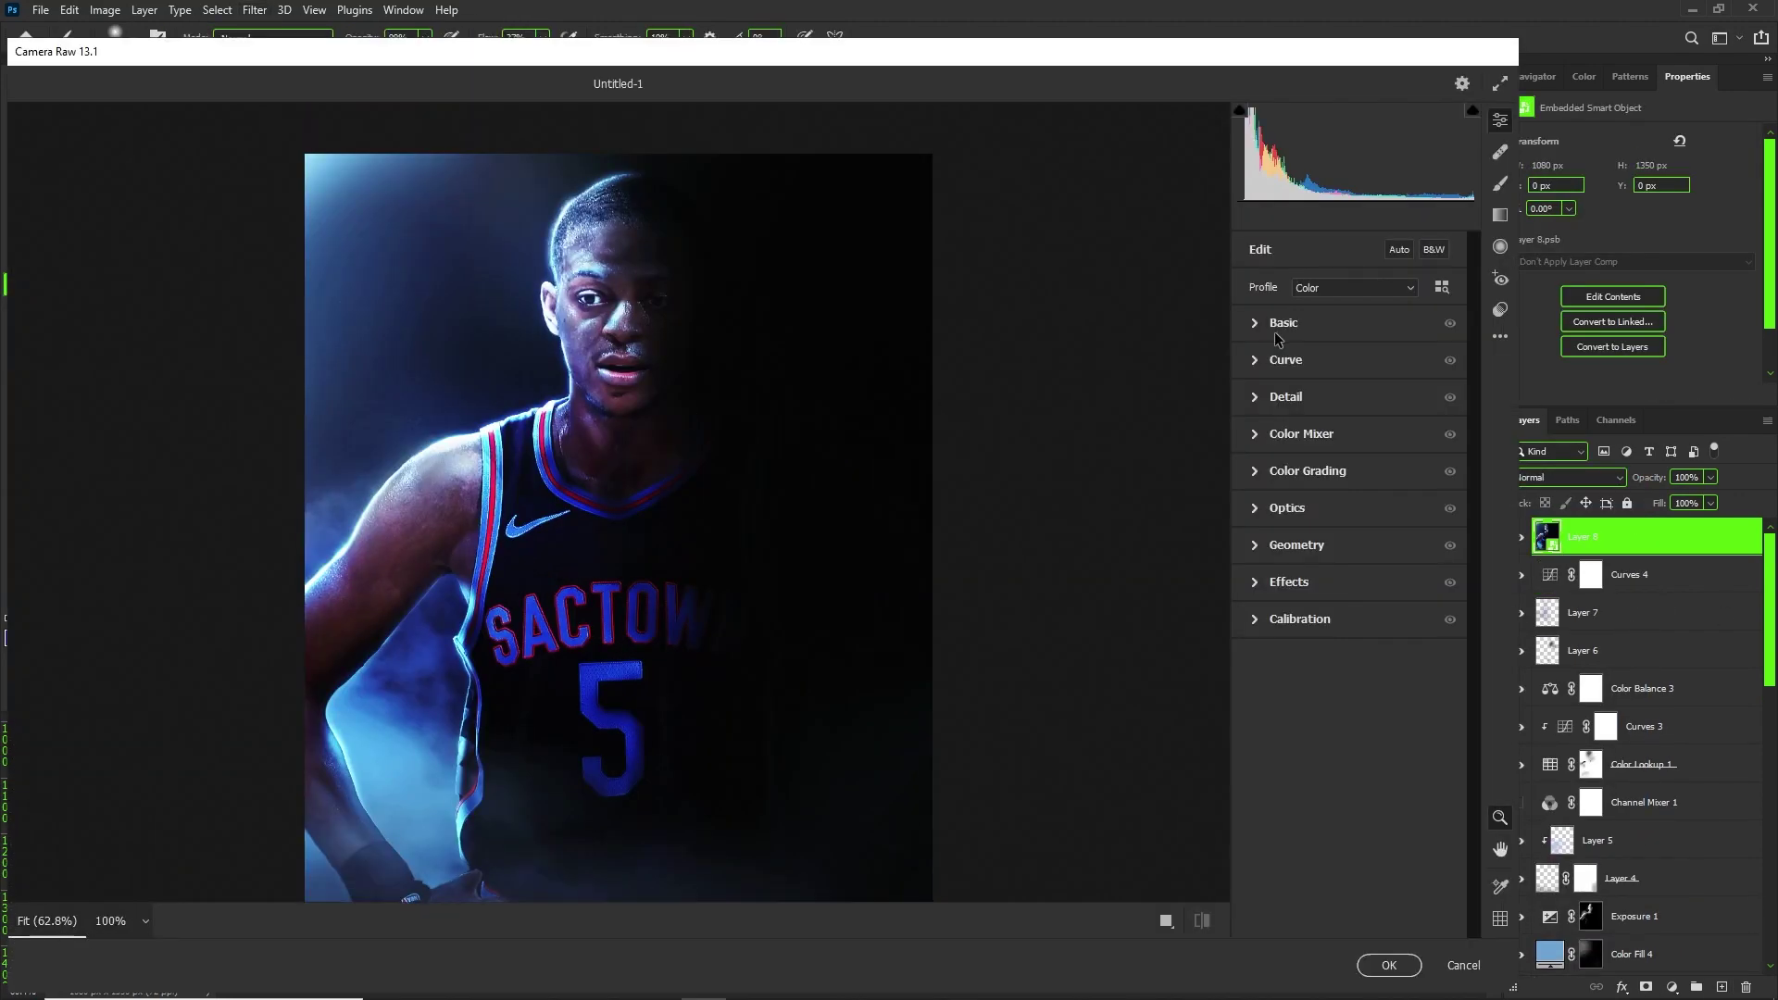
# - Set Contrast to +32, Shadows to +17, Whites to +6, Blacks to -3 and Clarity to -15, and adjust the white balance Temperature
pyautogui.click(1276, 331)
pyautogui.moveTo(1349, 499); pyautogui.dragTo(1381, 499)
pyautogui.moveTo(1349, 552); pyautogui.dragTo(1369, 552)
pyautogui.moveTo(1349, 579); pyautogui.dragTo(1357, 579)
pyautogui.moveTo(1349, 687); pyautogui.dragTo(1334, 687)
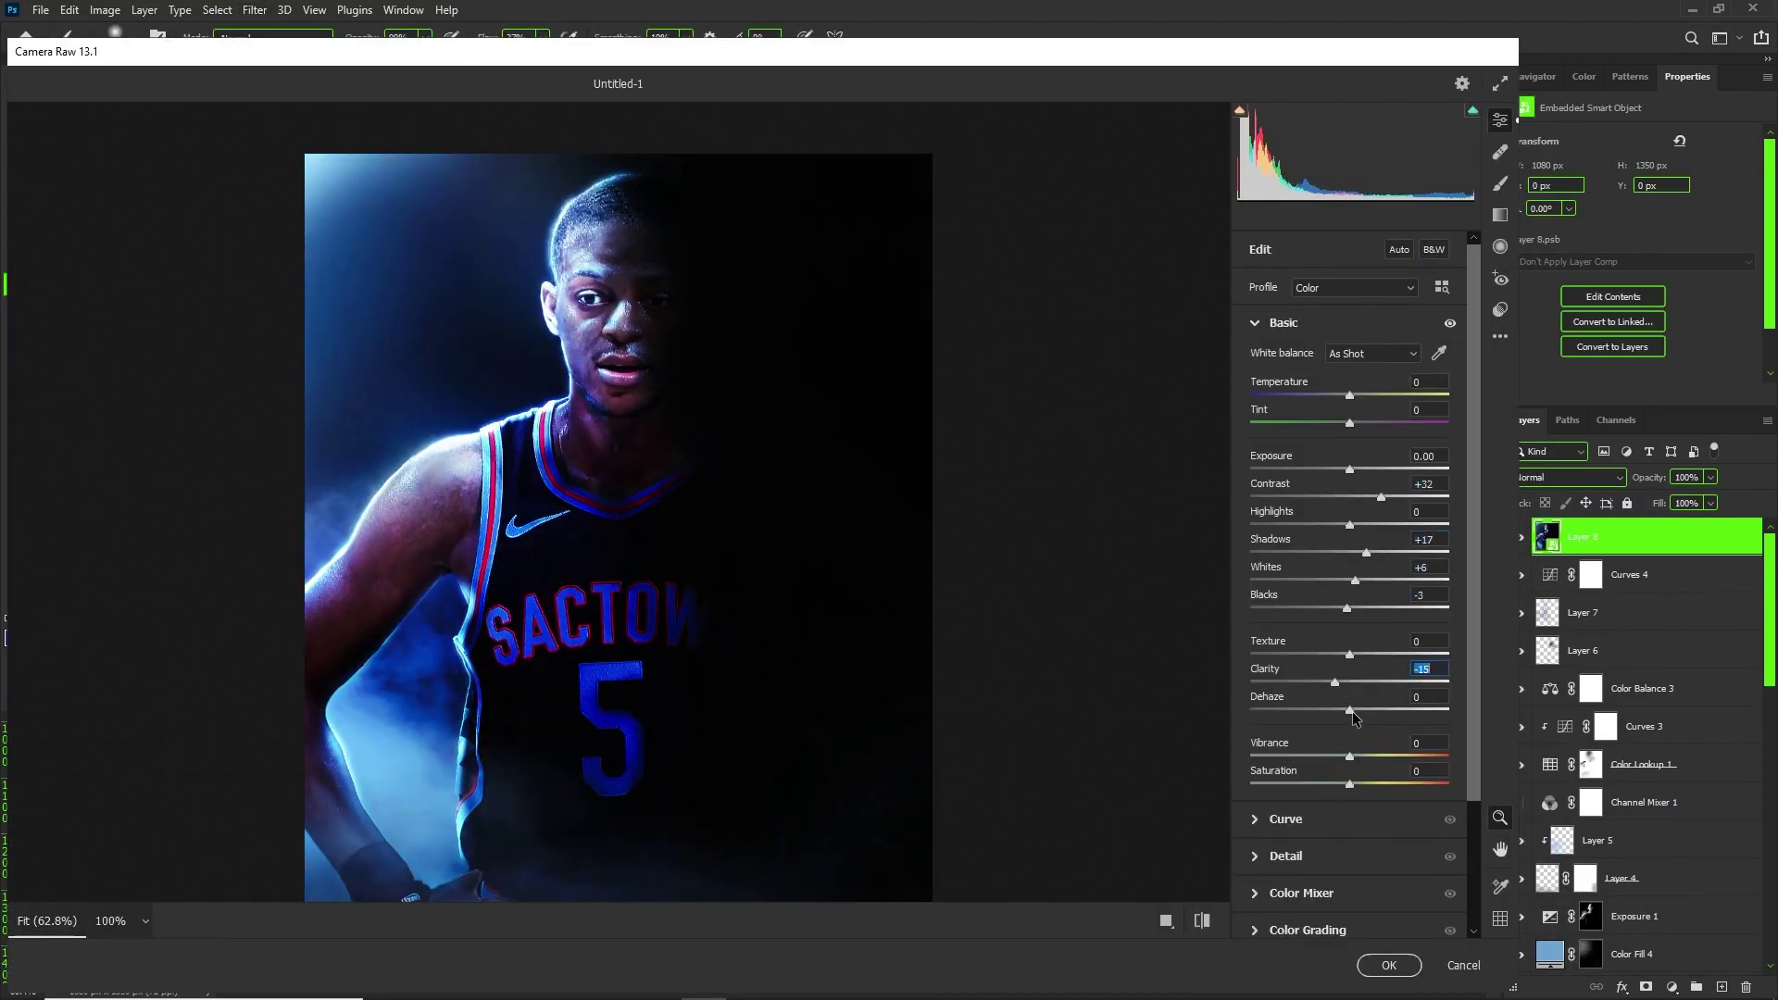
pyautogui.moveTo(1350, 397); pyautogui.dragTo(1386, 397)
# - In Color Grading, tint the midtones slightly and the shadows blue with hue 242 and saturation 50
pyautogui.click(1307, 929)
pyautogui.moveTo(1350, 599); pyautogui.dragTo(1346, 605)
pyautogui.moveTo(1290, 748); pyautogui.dragTo(1280, 752)
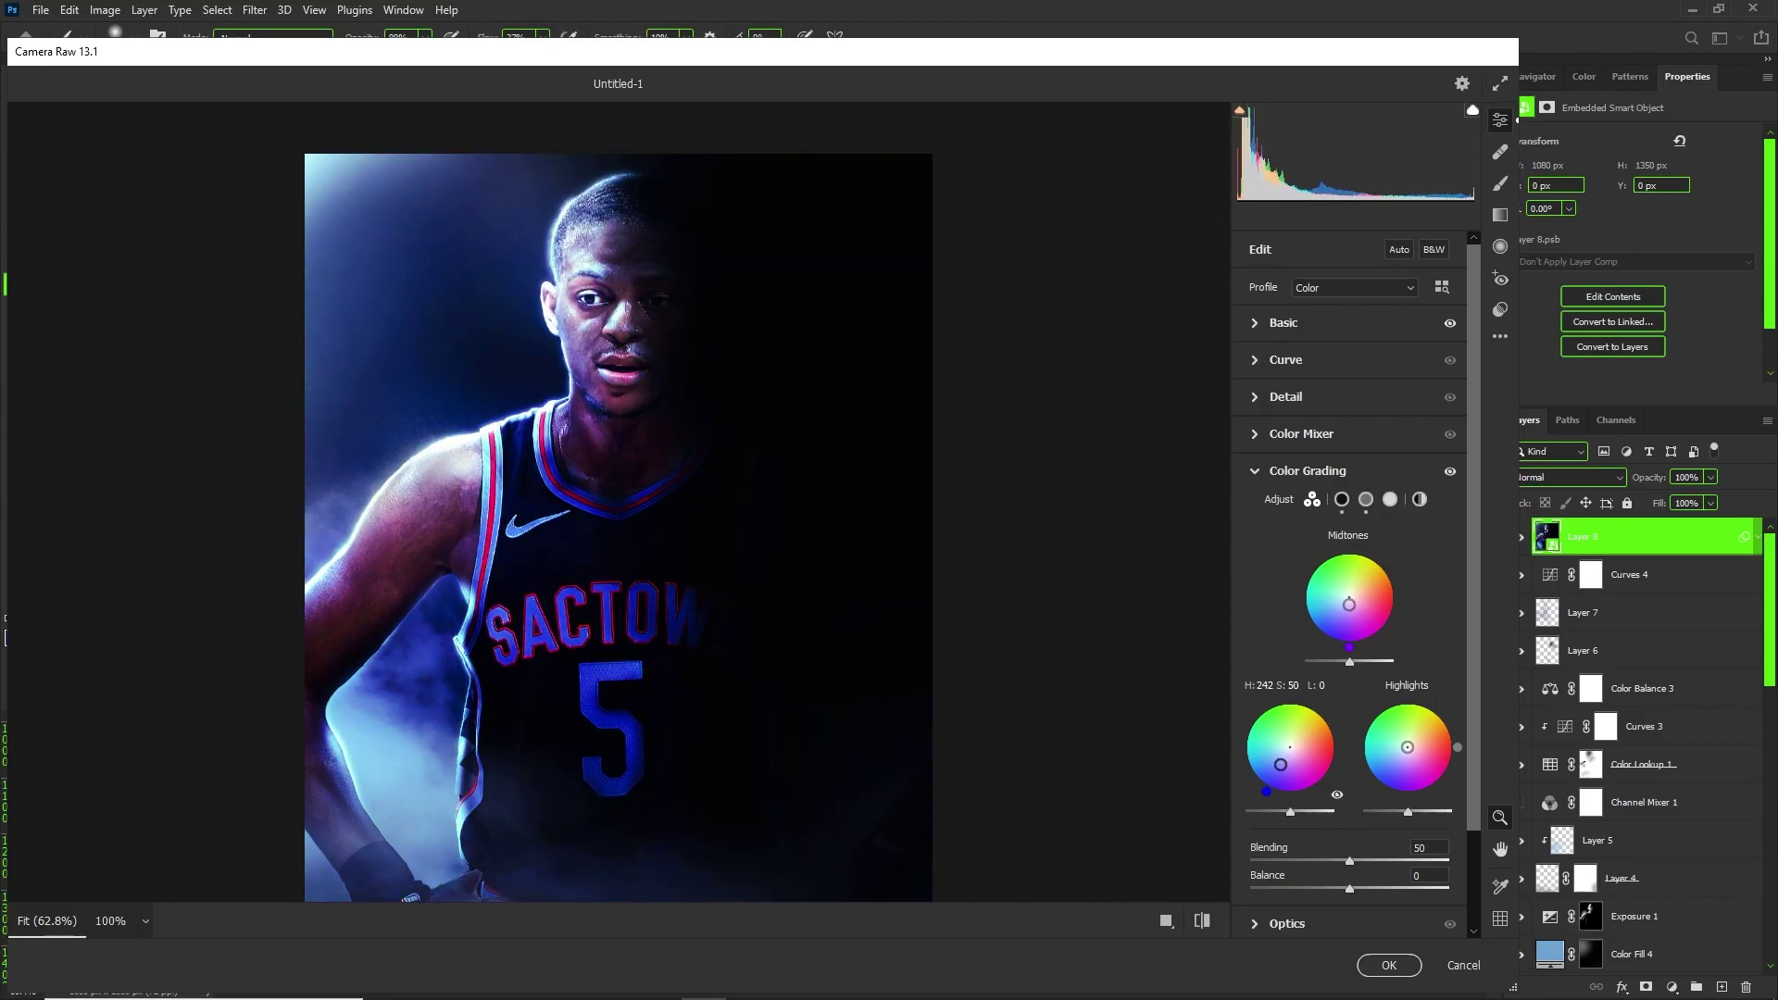